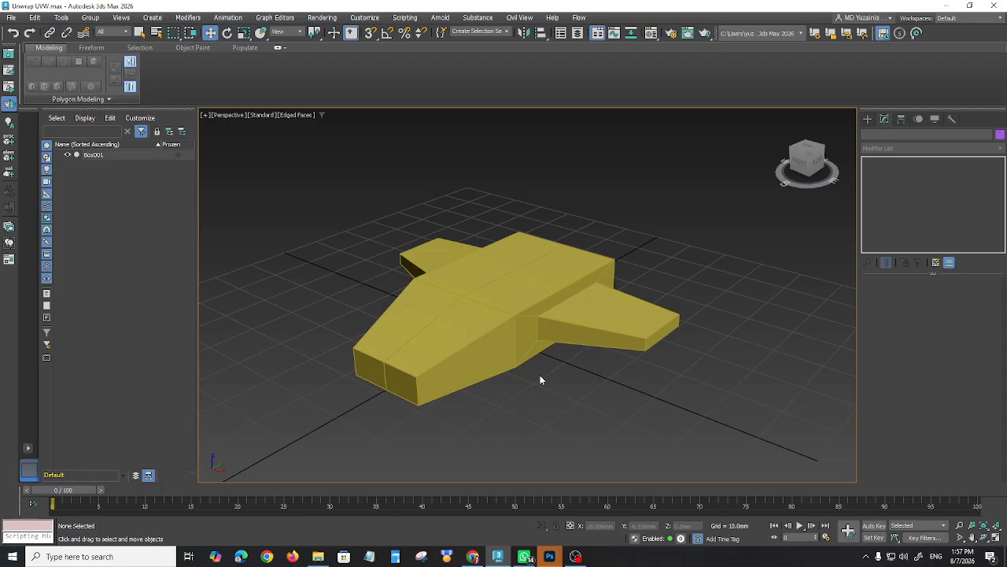
Create a box about 20 mm on each side beside the yellow model's wing
middle_click_drag(483, 339, 506, 306, "alt")
scroll(515, 346, "up", 3)
scroll(506, 307, "down", 3)
middle_click_drag(538, 366, 562, 367, "alt")
left_click(867, 119)
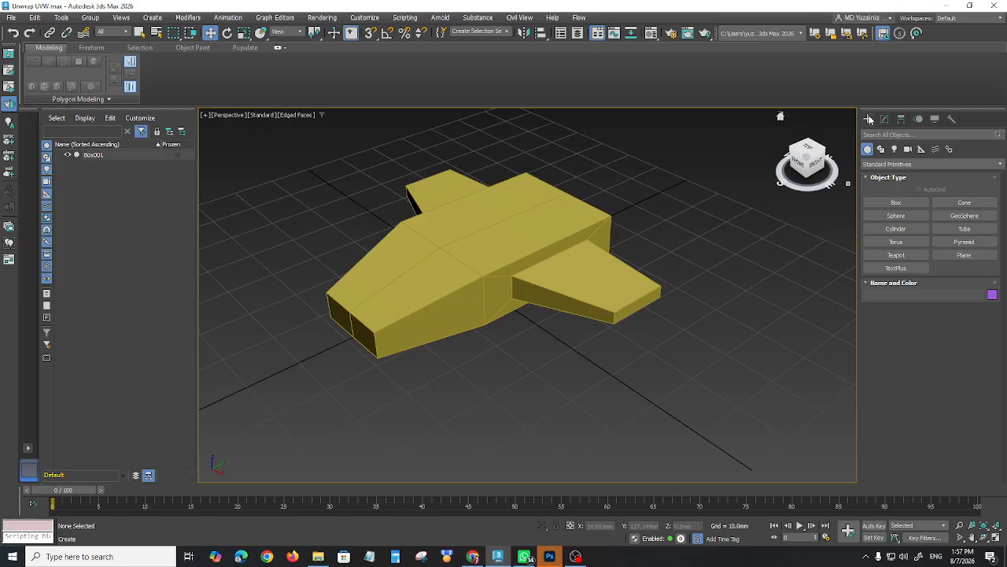
left_click(895, 202)
left_click_drag(657, 340, 666, 449)
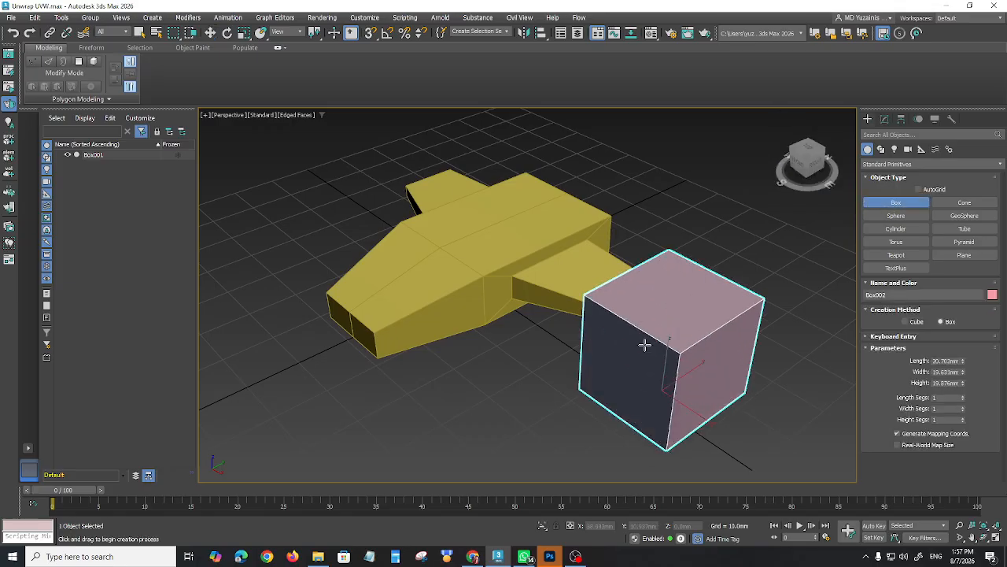
left_click(646, 344)
right_click(692, 354)
Create a cylinder in front of the yellow model, and delete both the cylinder and the box beside it
left_click(895, 229)
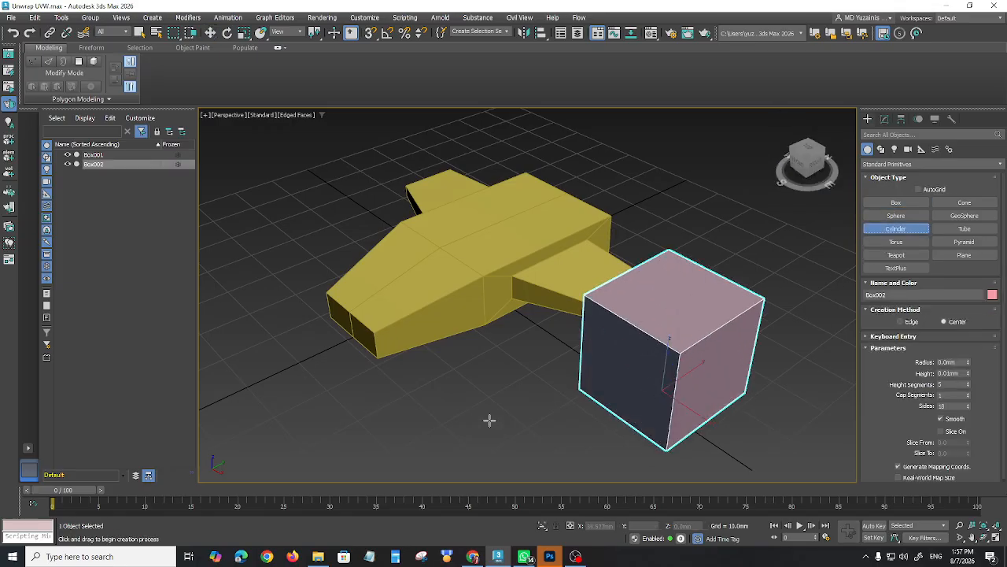
left_click_drag(488, 419, 535, 419)
left_click(501, 347)
right_click(504, 346)
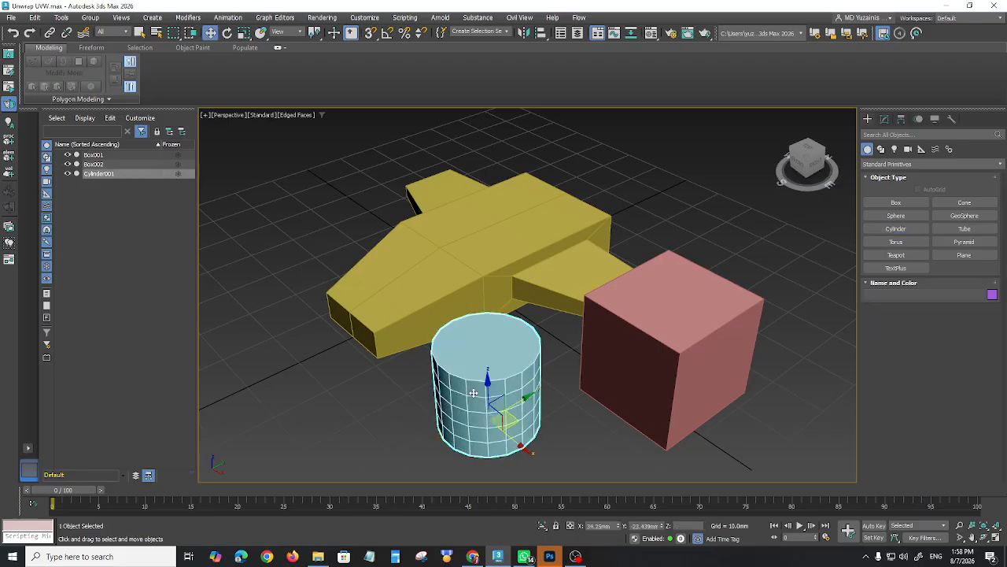
left_click(659, 367, "ctrl")
key("Delete")
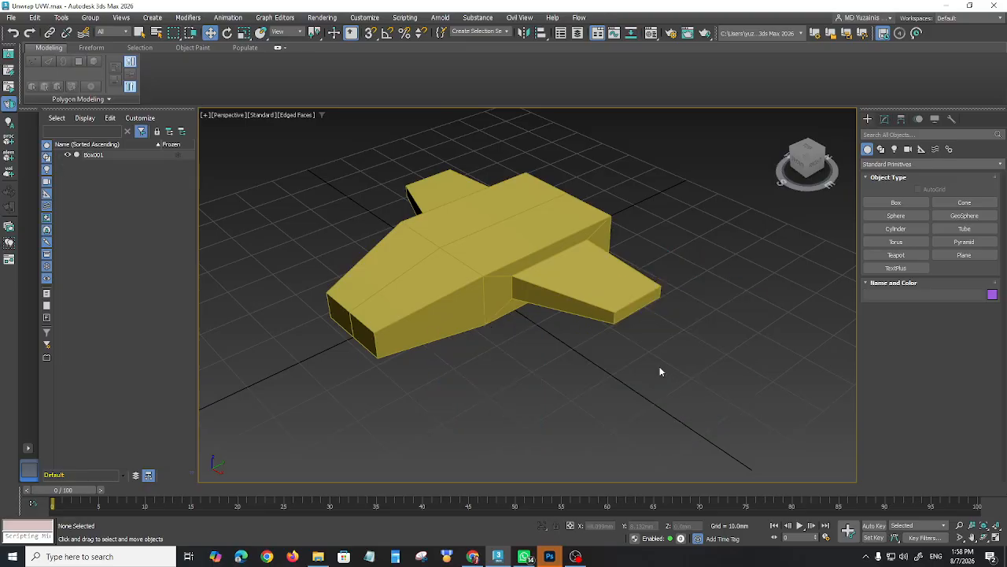
Select the winged model Box001 and show its modifier stack
middle_click_drag(568, 378, 501, 368, "alt")
scroll(463, 367, "up", 3)
scroll(528, 392, "down", 3)
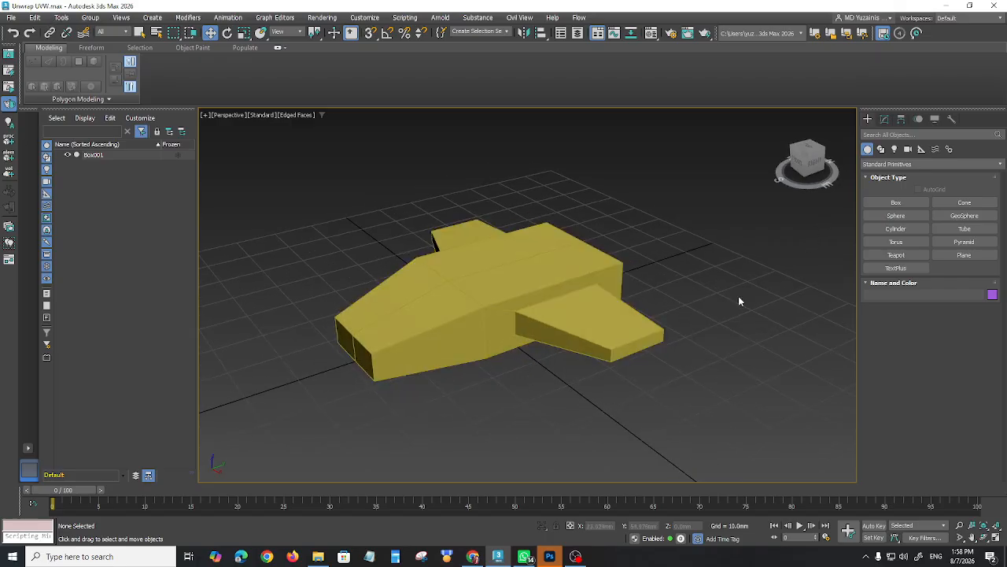
left_click(590, 297)
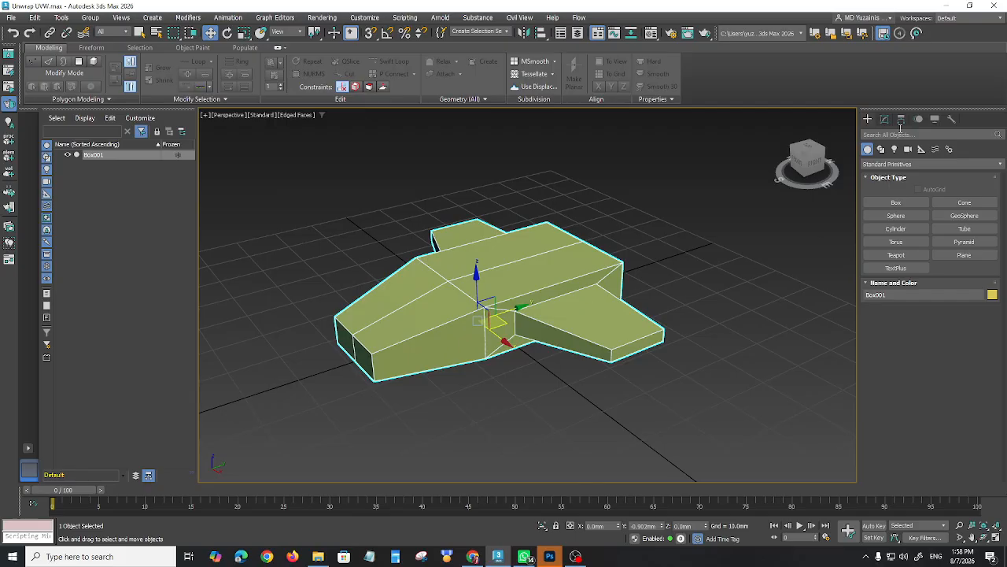
middle_click_drag(573, 356, 677, 358, "alt")
scroll(652, 336, "up", 2)
middle_click_drag(458, 338, 816, 329, "alt")
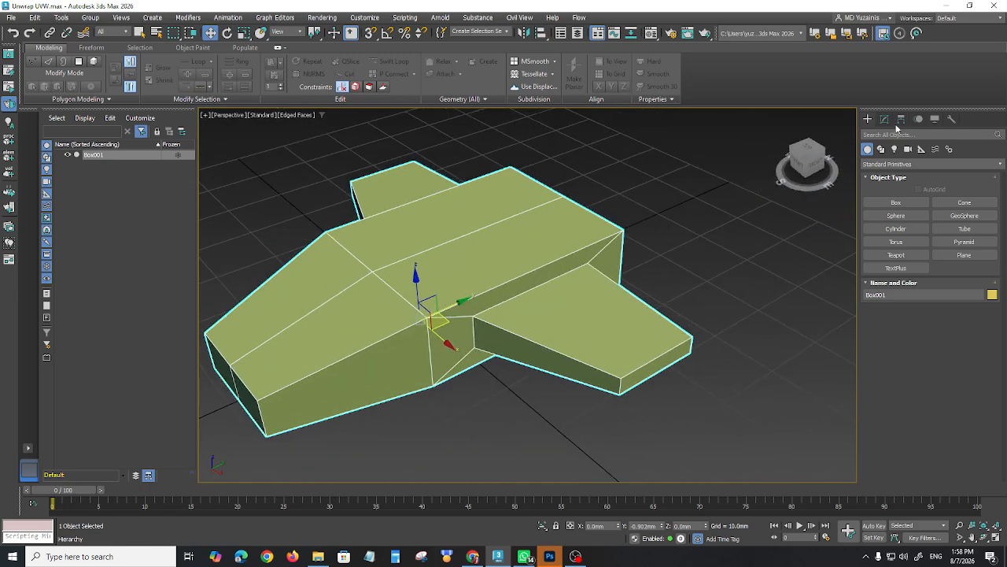
left_click(885, 120)
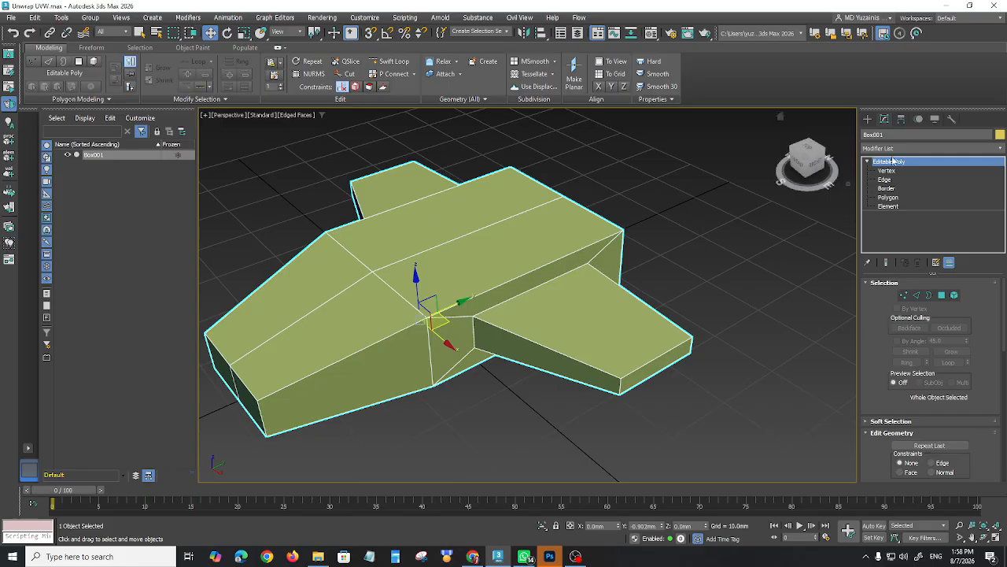
Search the available modifiers for "u", locate Unwrap UVW and close the list without applying one
left_click(892, 148)
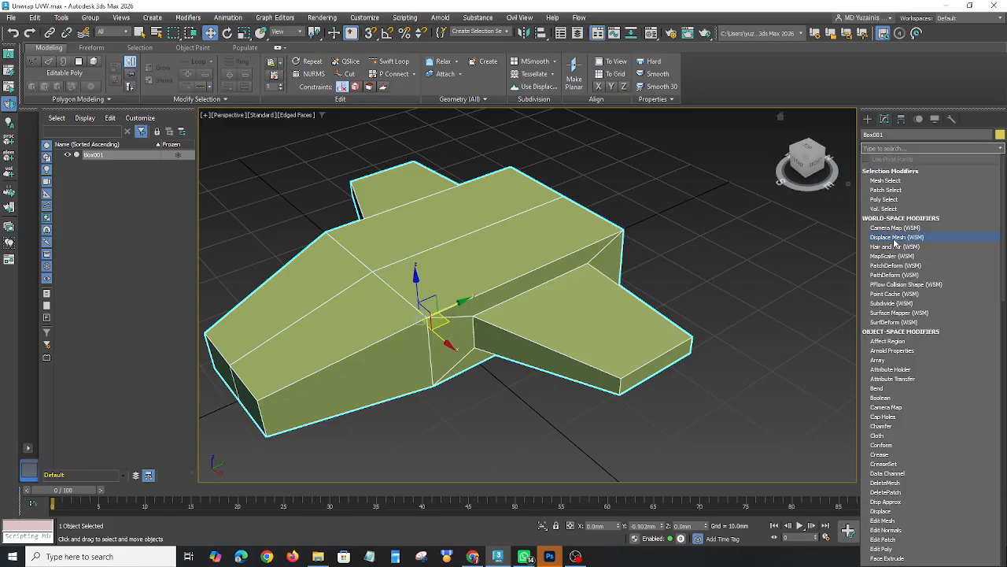
type("u")
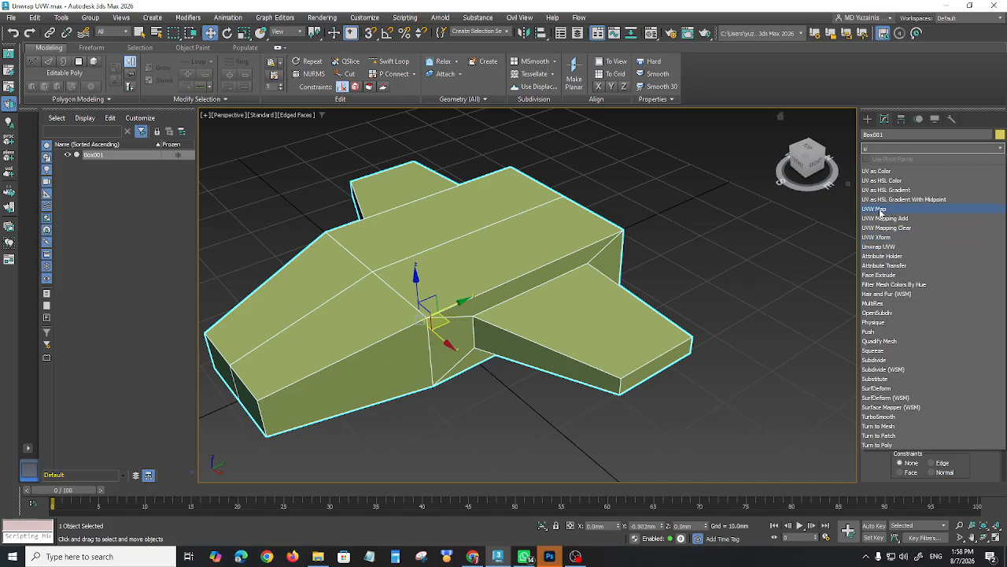
key("ctrl")
key("ctrl")
key("ctrl")
key("ctrl")
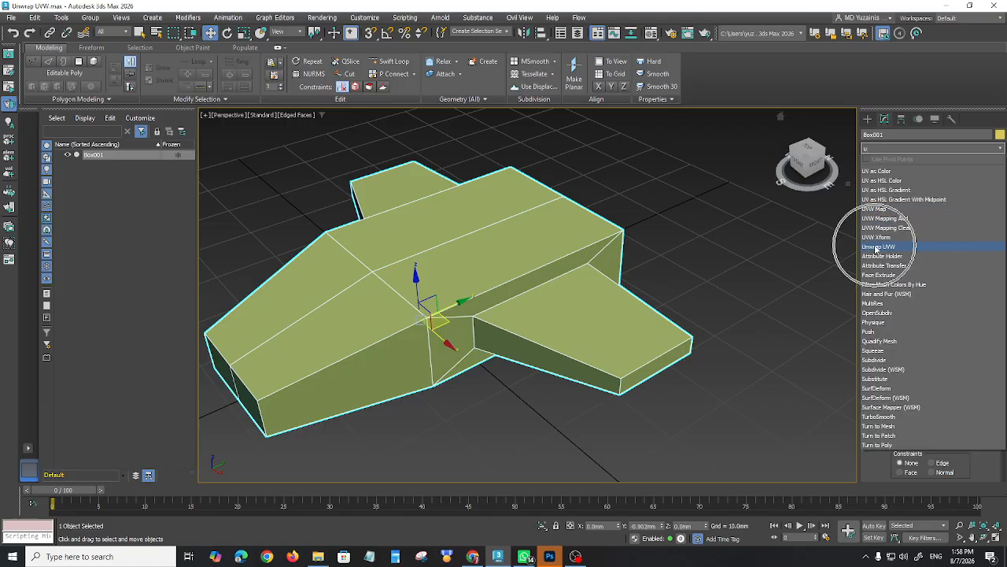
left_click(705, 289)
middle_click_drag(639, 304, 735, 288, "alt")
middle_click_drag(549, 393, 550, 390, "alt")
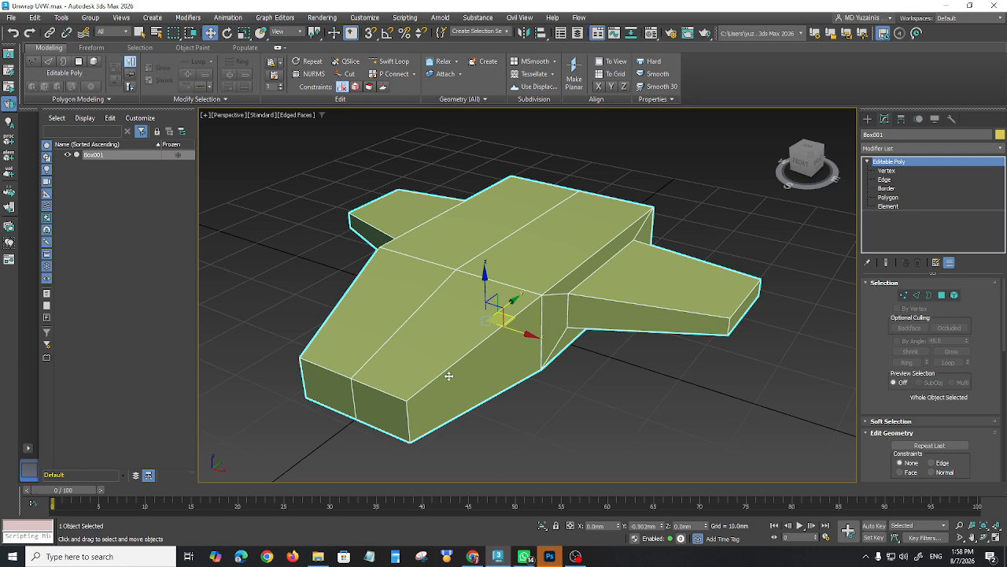
middle_click_drag(533, 367, 485, 373, "alt")
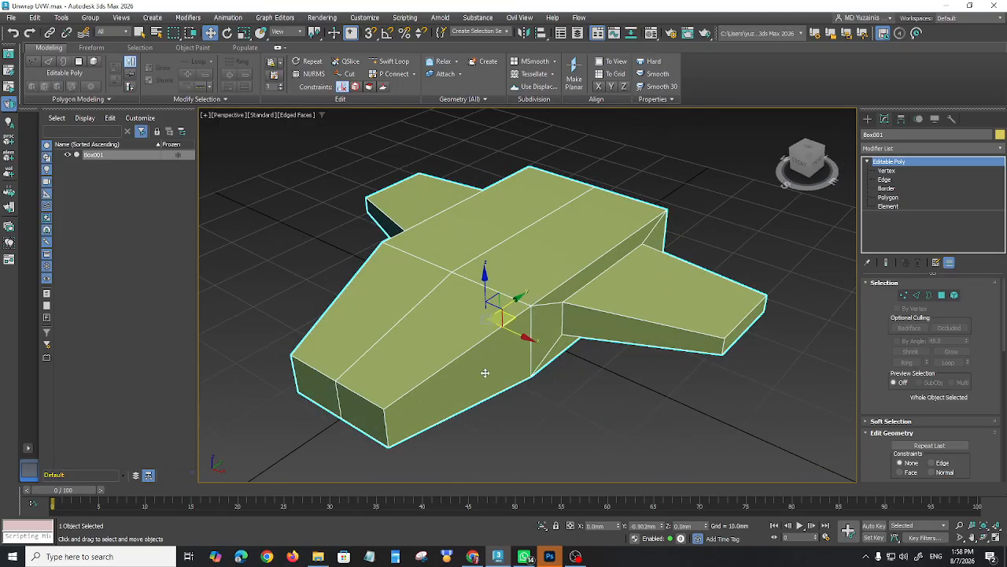
middle_click_drag(564, 351, 459, 349, "alt")
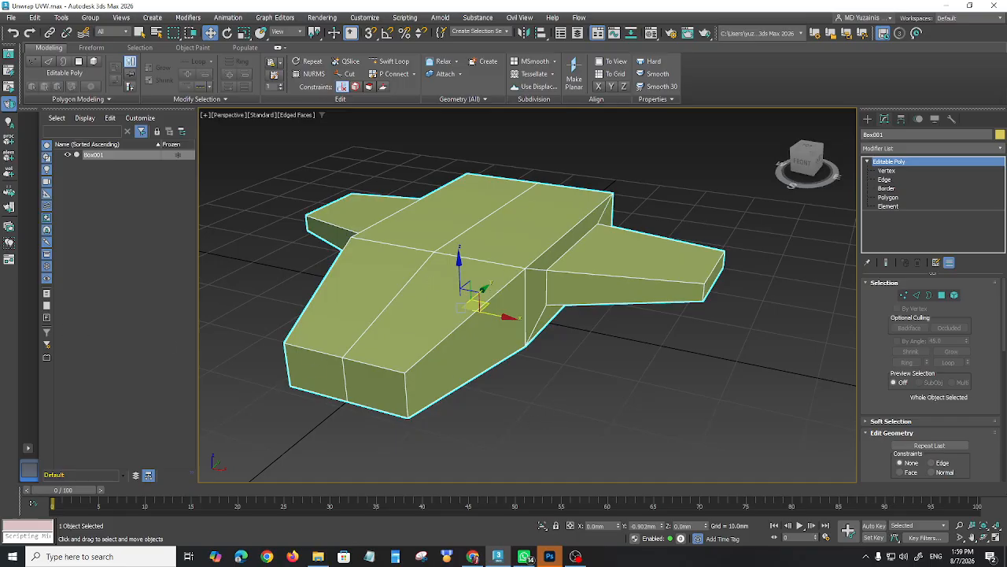
Open Paint and sketch a cube in perspective with black brush strokes near the canvas's left side
left_click(73, 557)
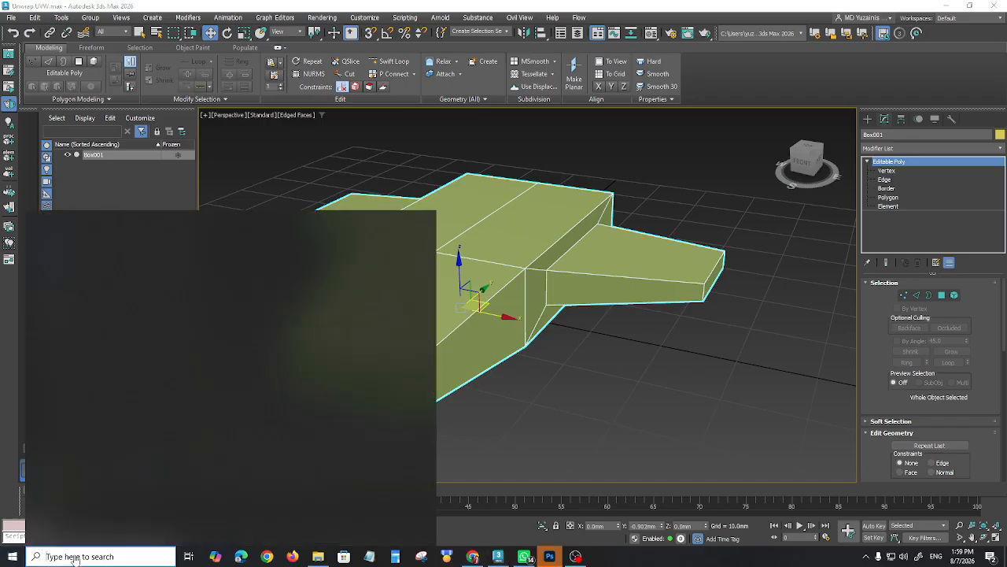
type("paint")
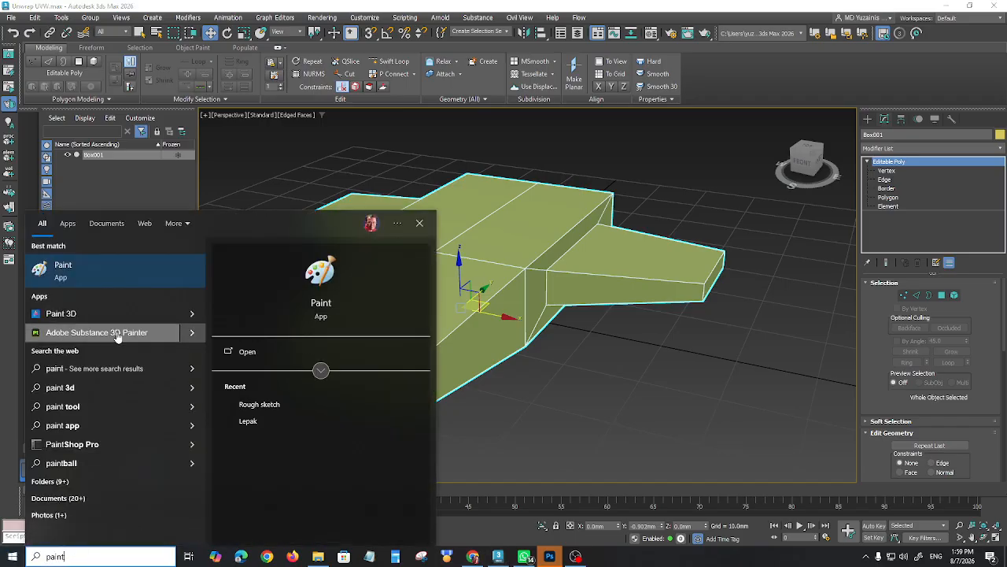
left_click(98, 273)
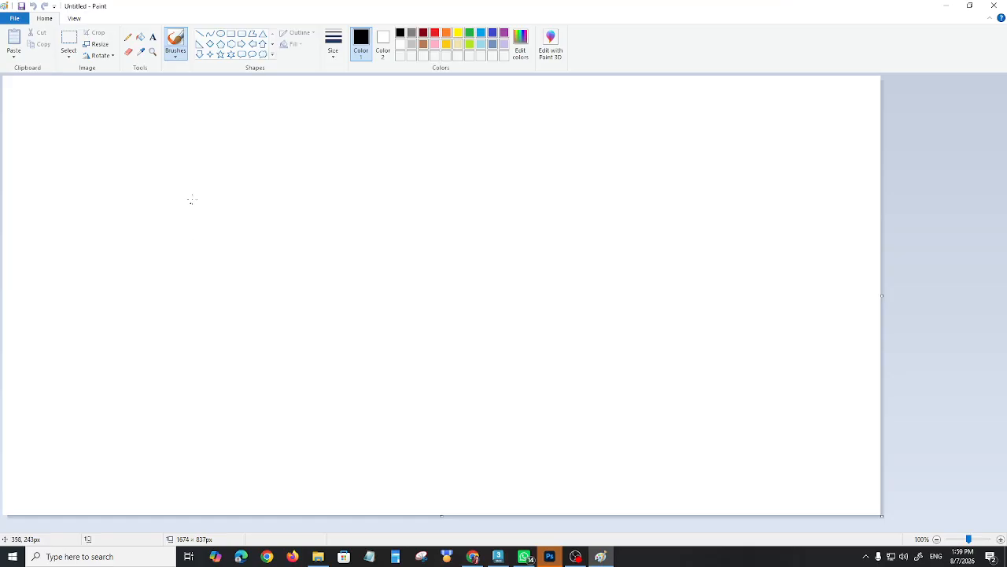
mouse_move(142, 214)
left_mouse_down()
mouse_move(142, 279)
mouse_move(206, 214)
left_mouse_up()
left_click_drag(137, 290, 216, 287)
mouse_move(206, 219)
left_mouse_down()
mouse_move(213, 288)
mouse_move(244, 192)
mouse_move(253, 237)
left_mouse_up()
left_click_drag(214, 288, 253, 238)
mouse_move(148, 213)
left_mouse_down()
mouse_move(168, 193)
mouse_move(244, 192)
left_mouse_up()
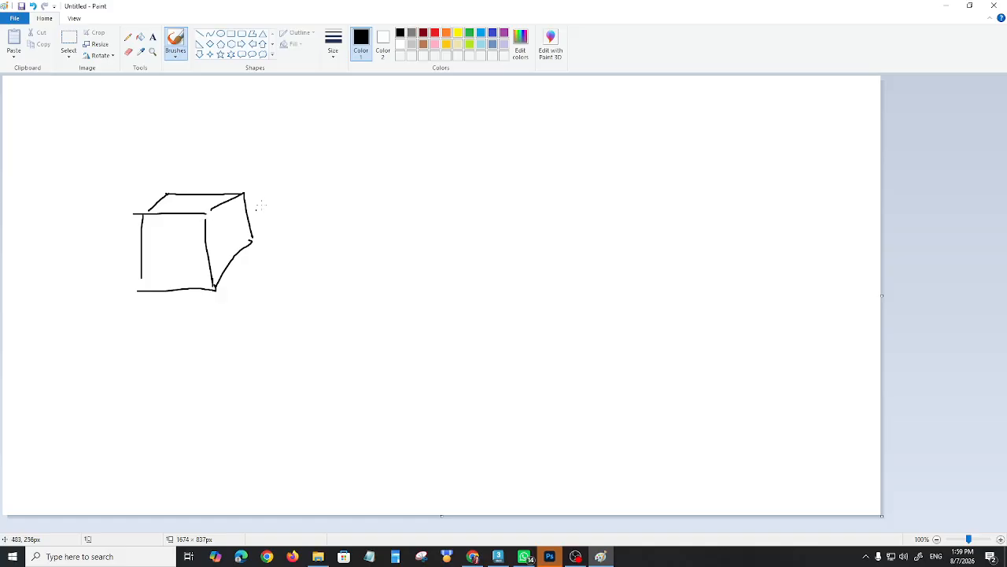
Trace the seam edges of the sketched cube in red and draw a red arrow pointing away from it
left_click(435, 32)
left_click_drag(206, 221, 214, 285)
left_click_drag(143, 214, 139, 289)
left_click_drag(210, 209, 240, 193)
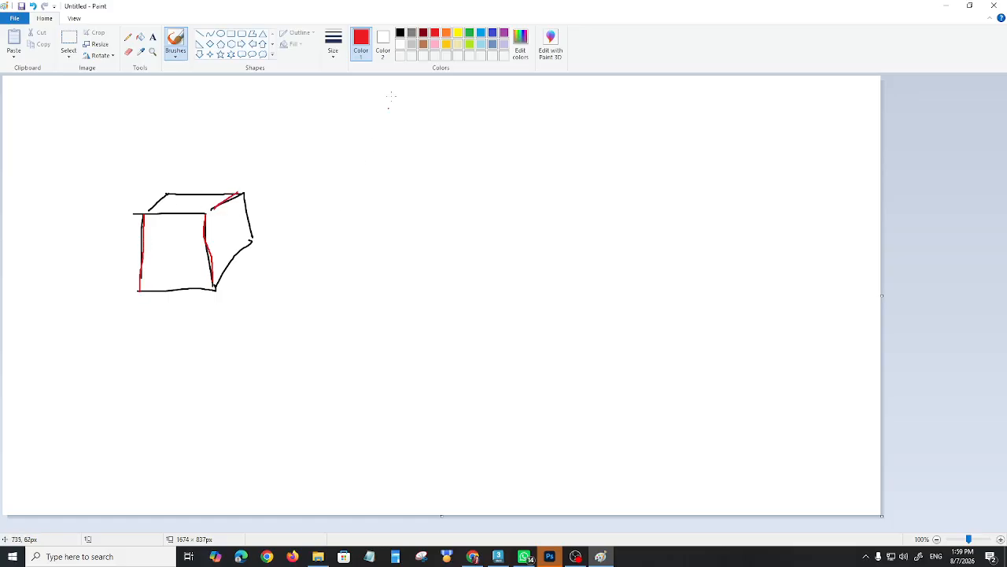
left_click_drag(275, 224, 315, 231)
Sketch the cube's unfolded six-face net in black at the end of the red arrow
left_click(399, 33)
mouse_move(368, 262)
left_mouse_down()
mouse_move(393, 236)
mouse_move(431, 247)
mouse_move(406, 268)
mouse_move(434, 247)
mouse_move(410, 213)
mouse_move(453, 217)
mouse_move(343, 288)
left_mouse_up()
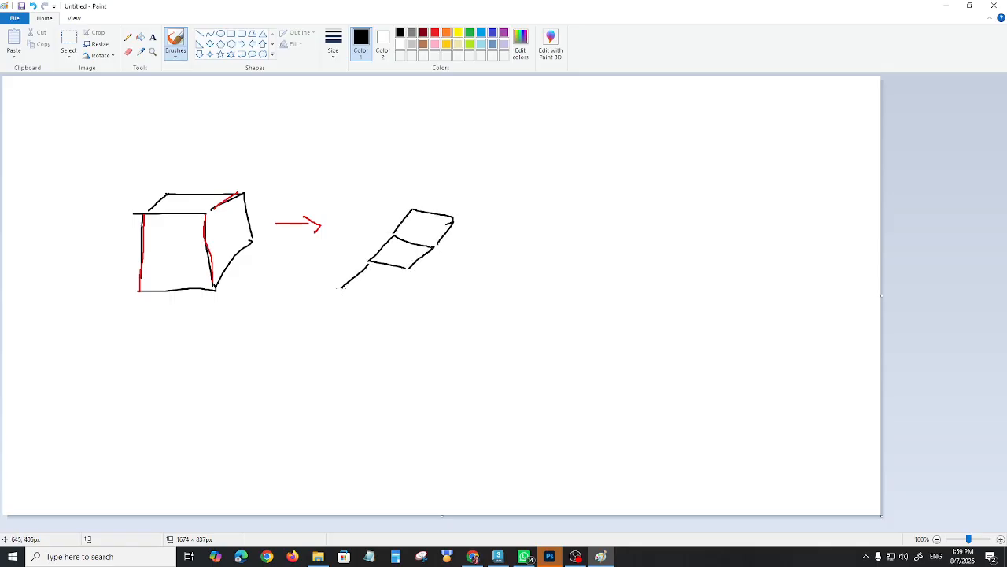
mouse_move(408, 269)
left_mouse_down()
mouse_move(383, 298)
mouse_move(318, 312)
mouse_move(356, 326)
mouse_move(381, 302)
left_mouse_up()
mouse_move(369, 262)
left_mouse_down()
mouse_move(338, 253)
mouse_move(365, 230)
mouse_move(400, 231)
left_mouse_up()
mouse_move(406, 269)
left_mouse_down()
mouse_move(425, 276)
mouse_move(469, 255)
left_mouse_up()
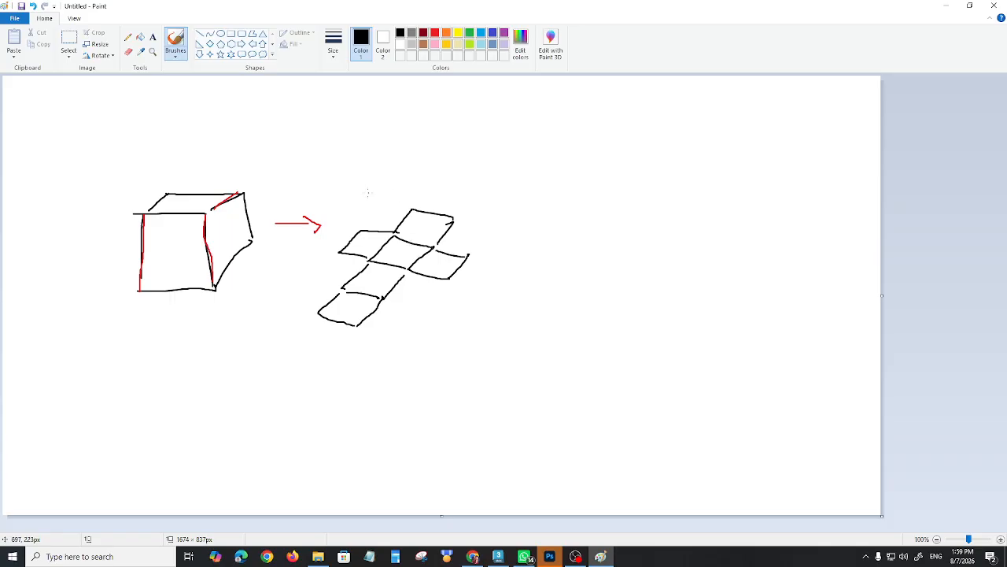
Label the unfolded net UV, and draw an arrow from it to the handwritten labels PS and PNG
left_click_drag(366, 171, 423, 176)
mouse_move(468, 234)
left_mouse_down()
mouse_move(532, 227)
mouse_move(513, 242)
left_mouse_up()
mouse_move(561, 192)
left_mouse_down()
mouse_move(562, 224)
mouse_move(562, 207)
mouse_move(576, 221)
left_mouse_up()
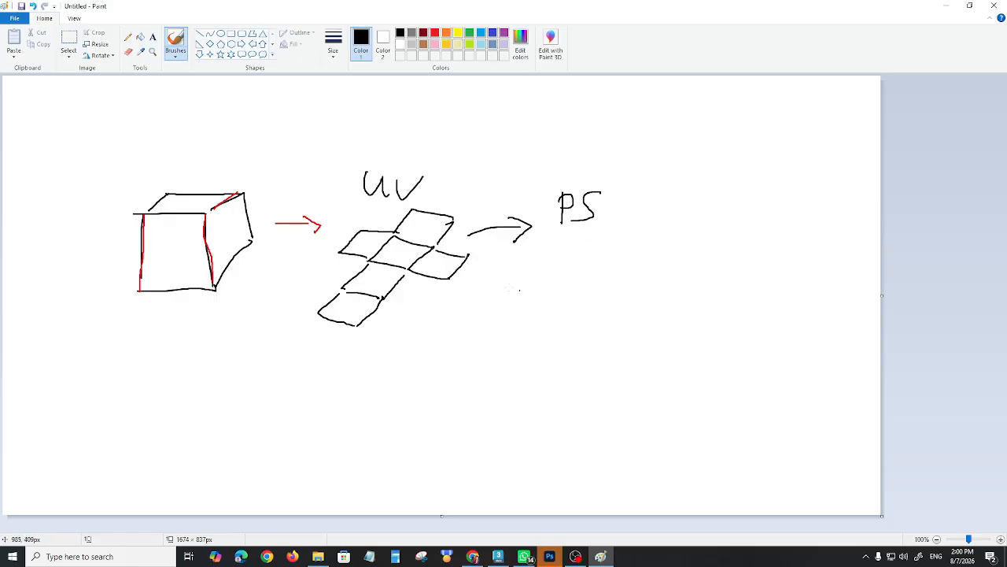
mouse_move(551, 262)
left_mouse_down()
mouse_move(550, 285)
mouse_move(554, 269)
mouse_move(582, 265)
mouse_move(611, 281)
left_mouse_up()
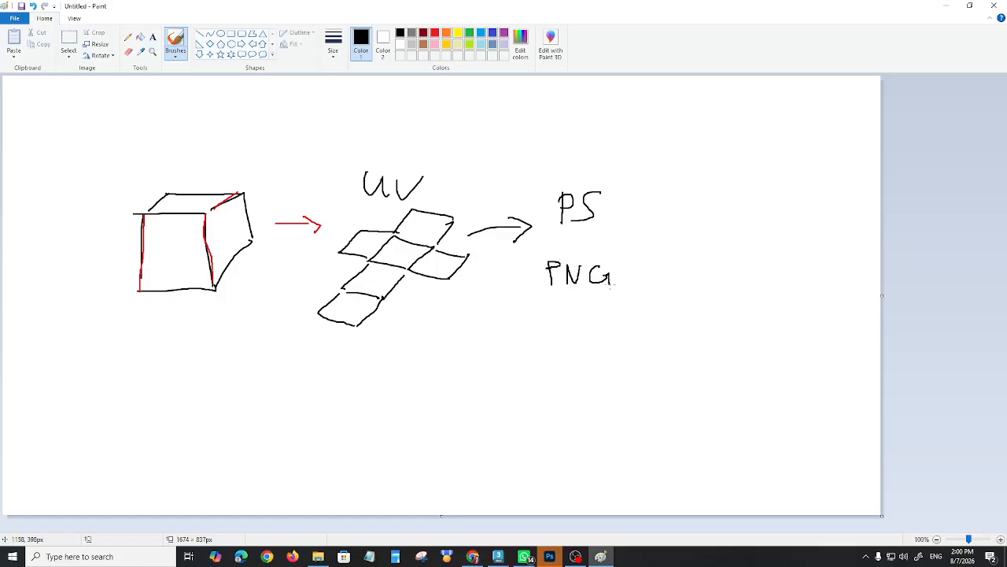
Draw an upright flat cube net beside the PS and PNG labels, with a paintbrush and painted marks on its faces
mouse_move(650, 313)
left_mouse_down()
mouse_move(647, 291)
mouse_move(681, 207)
mouse_move(687, 308)
mouse_move(652, 312)
left_mouse_up()
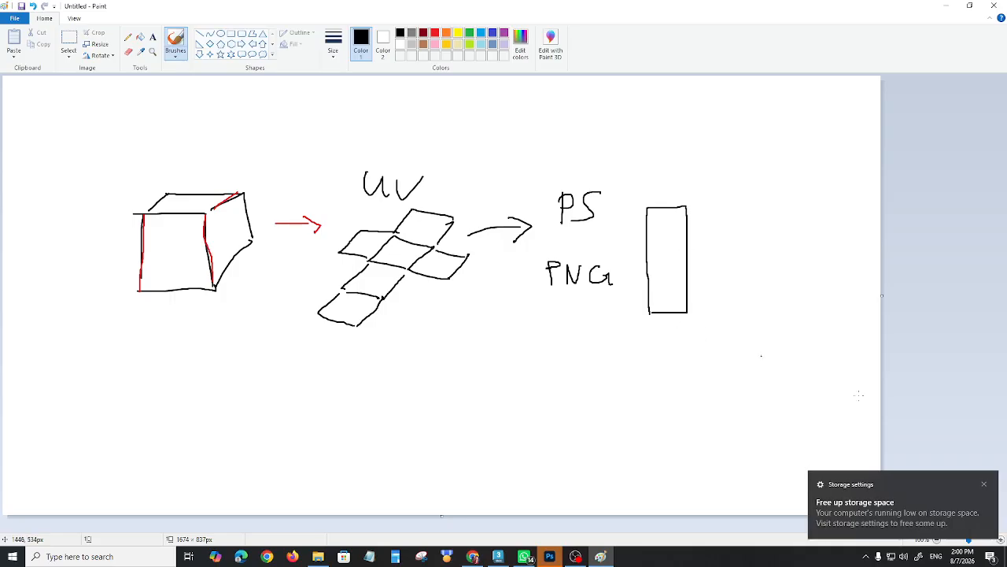
left_click(984, 484)
mouse_move(645, 258)
left_mouse_down()
mouse_move(619, 224)
mouse_move(720, 250)
mouse_move(687, 258)
left_mouse_up()
left_click_drag(640, 229, 681, 229)
left_click_drag(647, 259, 700, 257)
left_click_drag(648, 289, 687, 291)
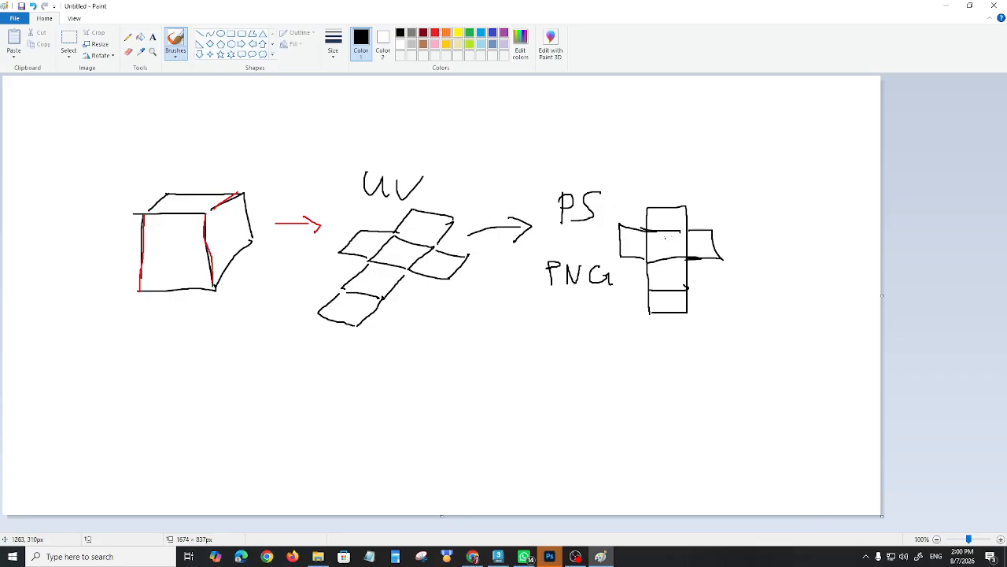
mouse_move(704, 214)
left_mouse_down()
mouse_move(694, 226)
mouse_move(756, 184)
mouse_move(729, 200)
left_mouse_up()
mouse_move(657, 242)
left_mouse_down()
mouse_move(682, 243)
mouse_move(669, 278)
left_mouse_up()
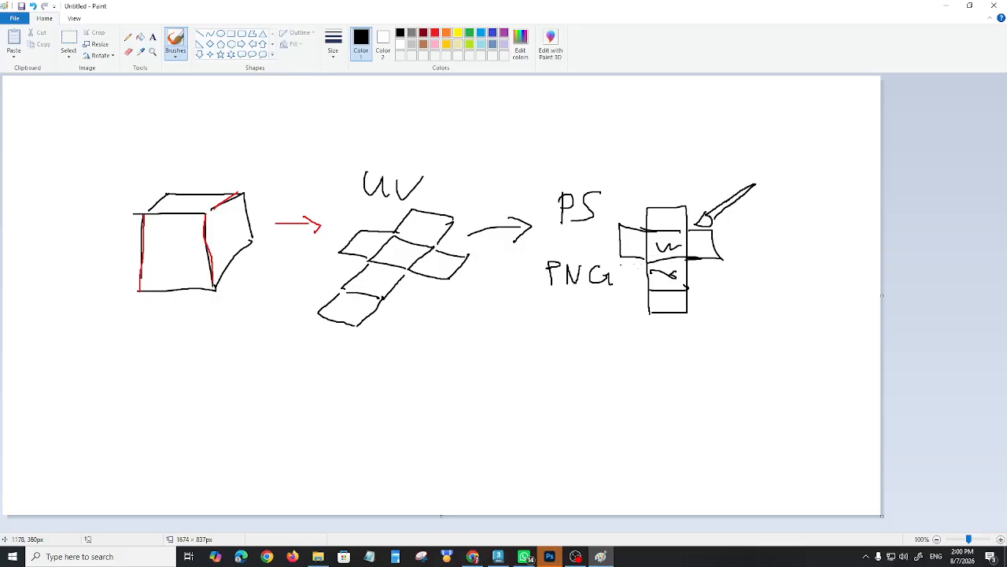
Draw arrows from the painted net to a box labelled Mat and on to the cube, plus a large loop arrow around the diagram
mouse_move(652, 333)
left_mouse_down()
mouse_move(506, 429)
mouse_move(382, 423)
mouse_move(318, 406)
left_mouse_up()
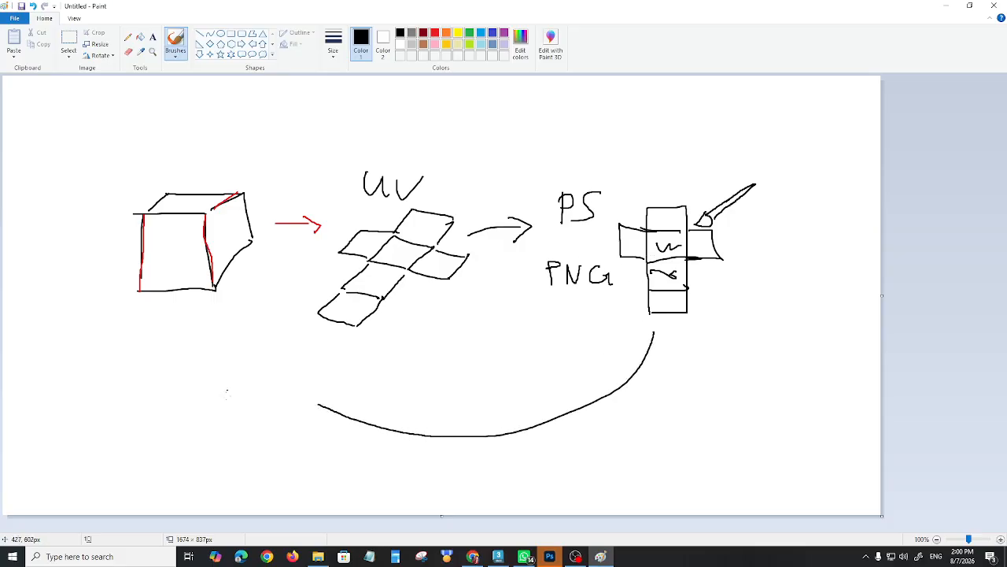
mouse_move(219, 393)
left_mouse_down()
mouse_move(262, 392)
mouse_move(271, 364)
left_mouse_up()
mouse_move(252, 409)
left_mouse_down()
mouse_move(196, 369)
mouse_move(309, 364)
mouse_move(252, 404)
mouse_move(323, 389)
left_mouse_up()
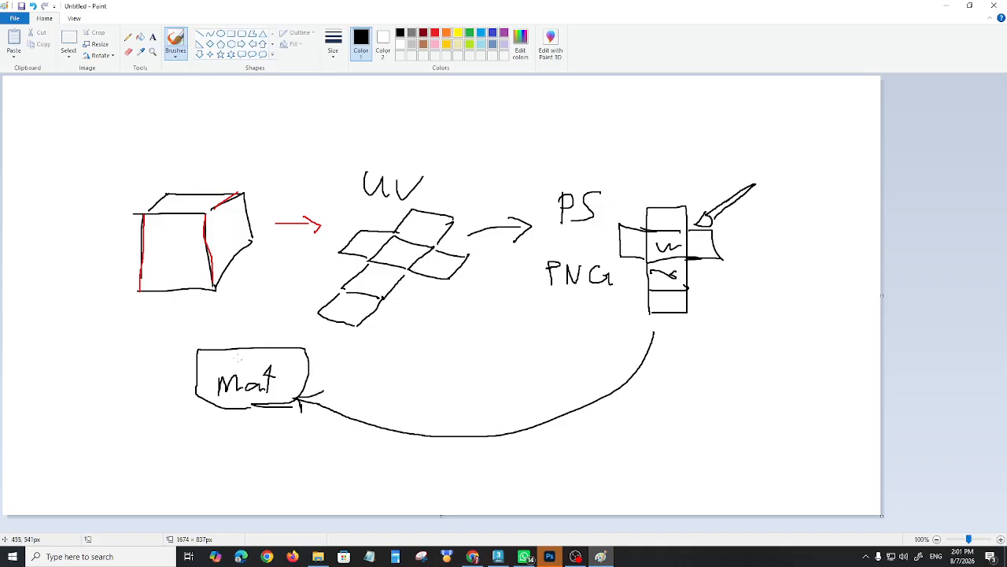
mouse_move(219, 344)
left_mouse_down()
mouse_move(182, 306)
mouse_move(218, 302)
left_mouse_up()
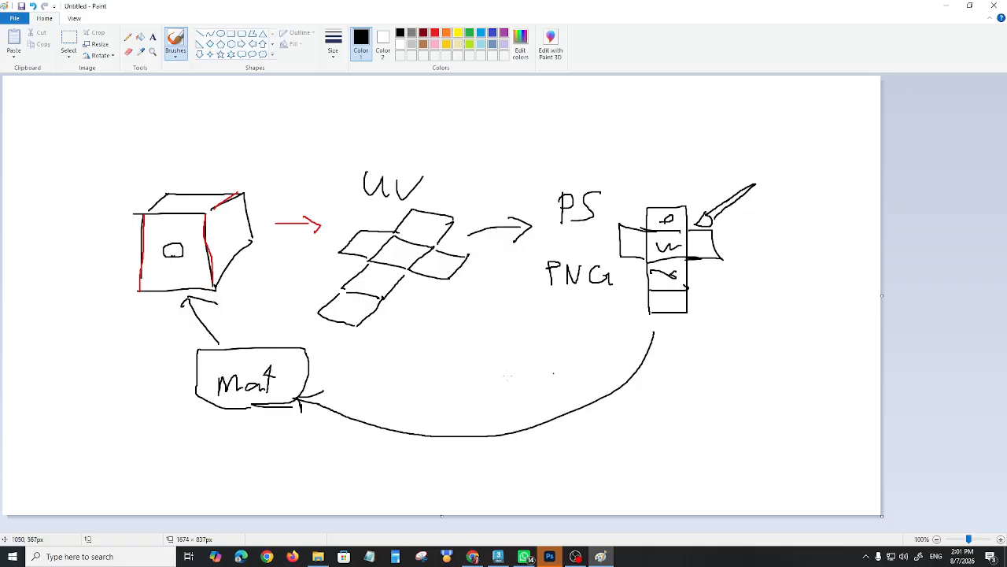
mouse_move(230, 143)
left_mouse_down()
mouse_move(576, 109)
mouse_move(768, 280)
mouse_move(370, 499)
mouse_move(102, 318)
mouse_move(93, 273)
mouse_move(140, 300)
left_mouse_up()
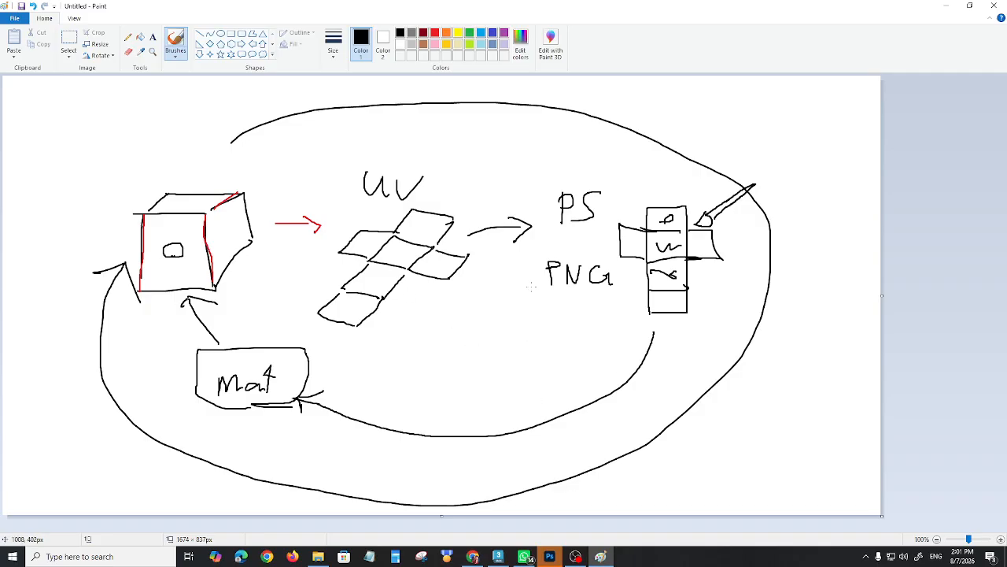
Switch back to 3ds Max and add an Unwrap UVW modifier to the winged model
left_click(508, 559)
middle_click_drag(575, 364, 618, 389, "alt")
left_click(868, 162)
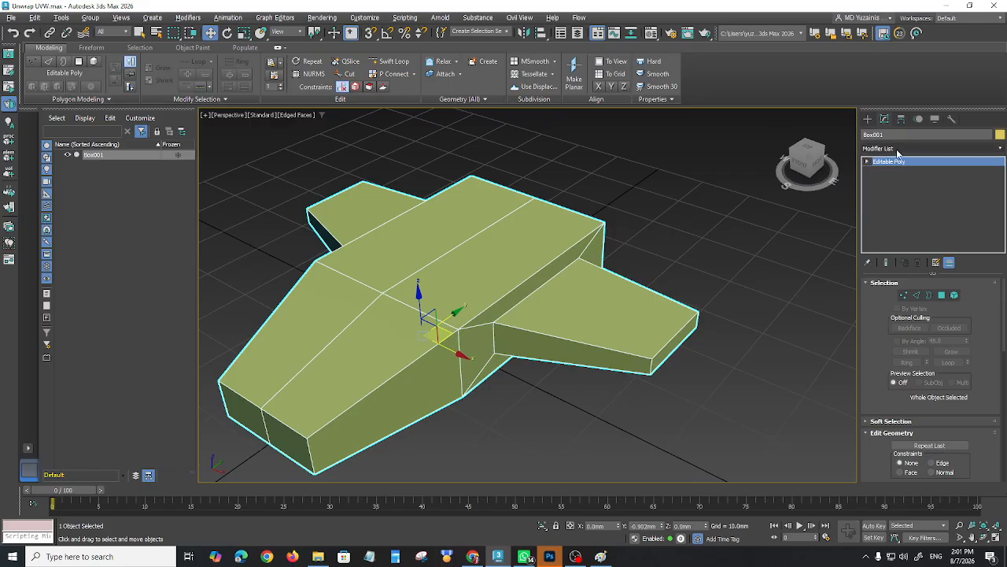
left_click(898, 150)
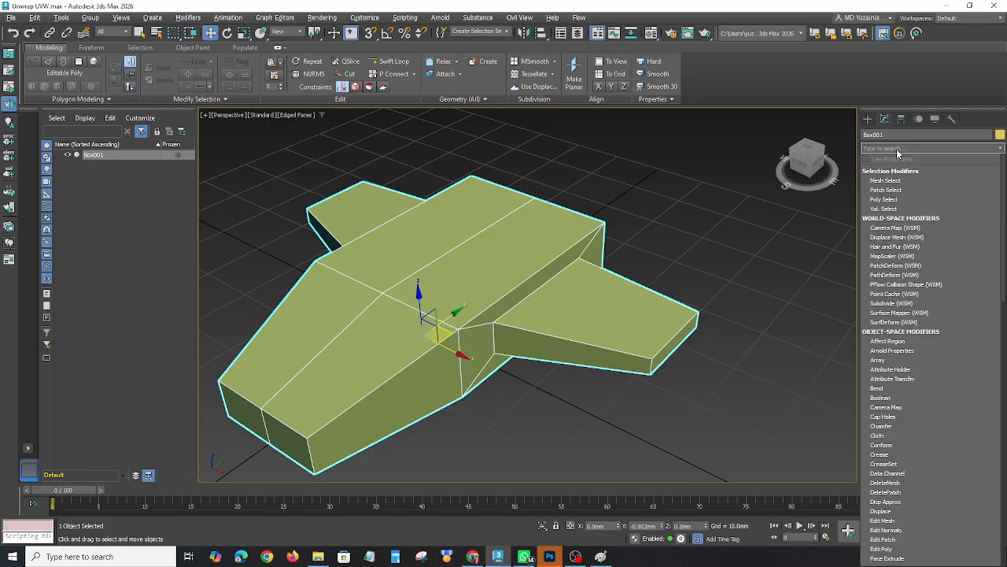
type("u")
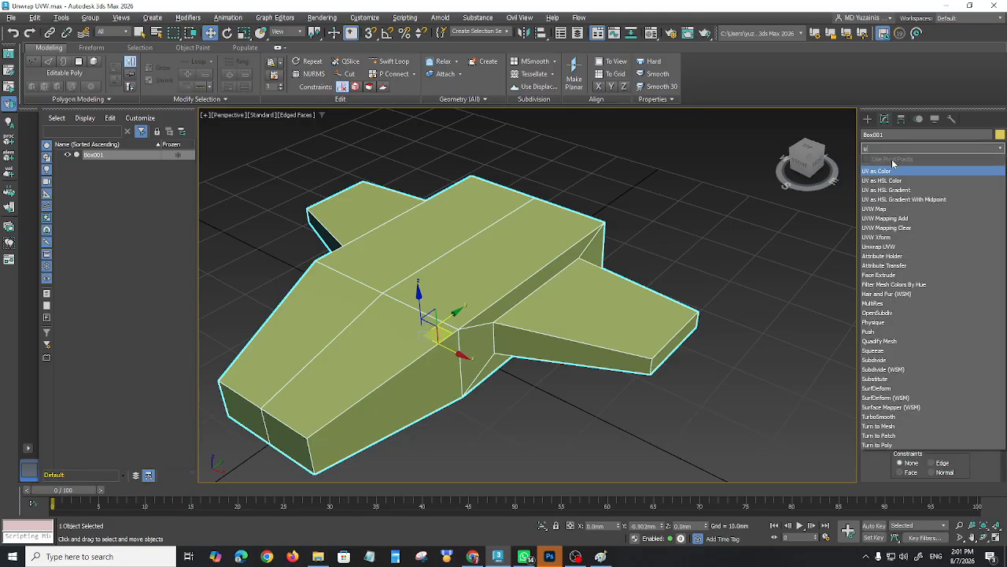
left_click(880, 247)
middle_click_drag(665, 260, 747, 200, "alt")
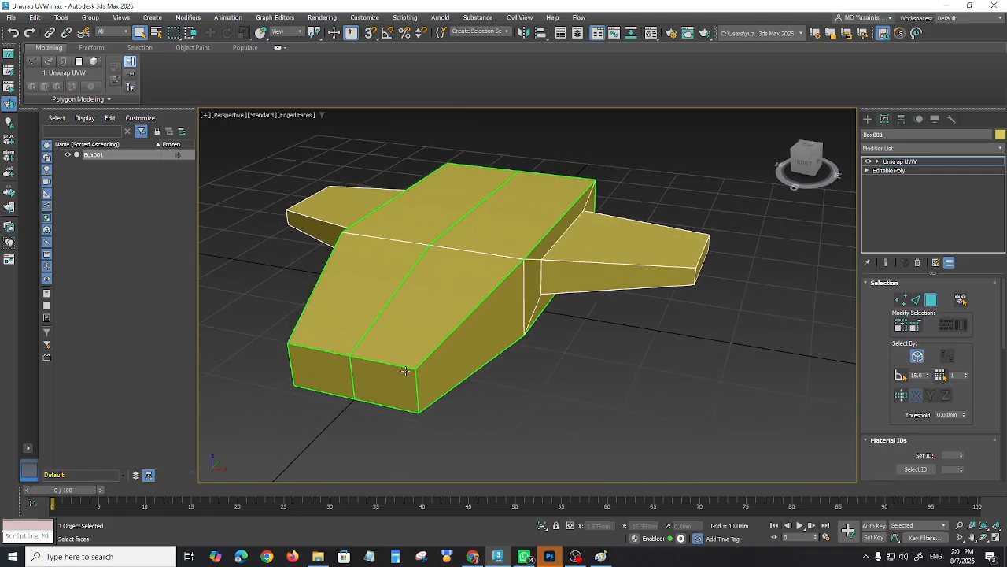
Open the UV Editor for the winged model, shrink its window, and place it beside the model
middle_click_drag(510, 355, 536, 360, "alt")
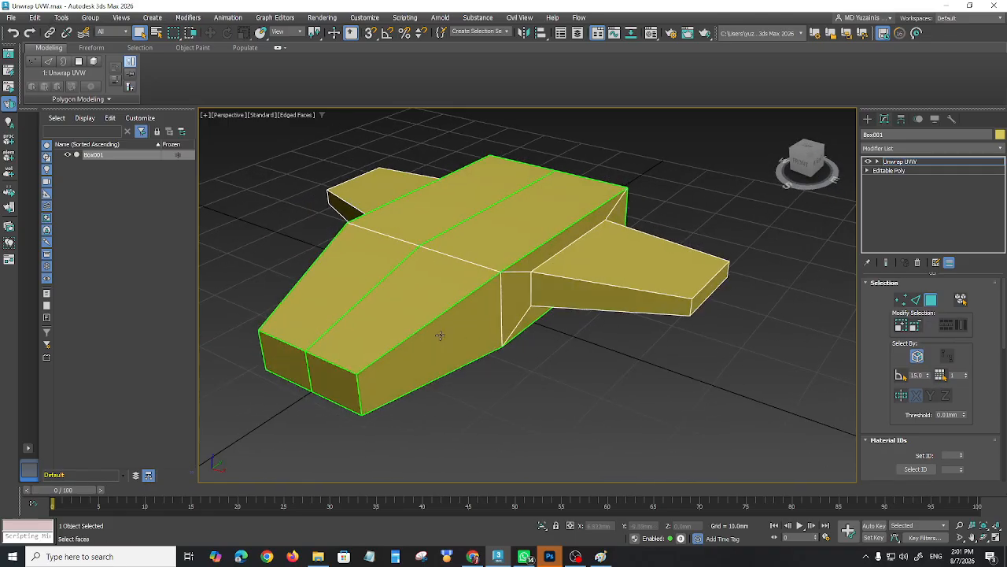
middle_click_drag(430, 314, 484, 316, "alt")
middle_click_drag(607, 304, 412, 288, "alt")
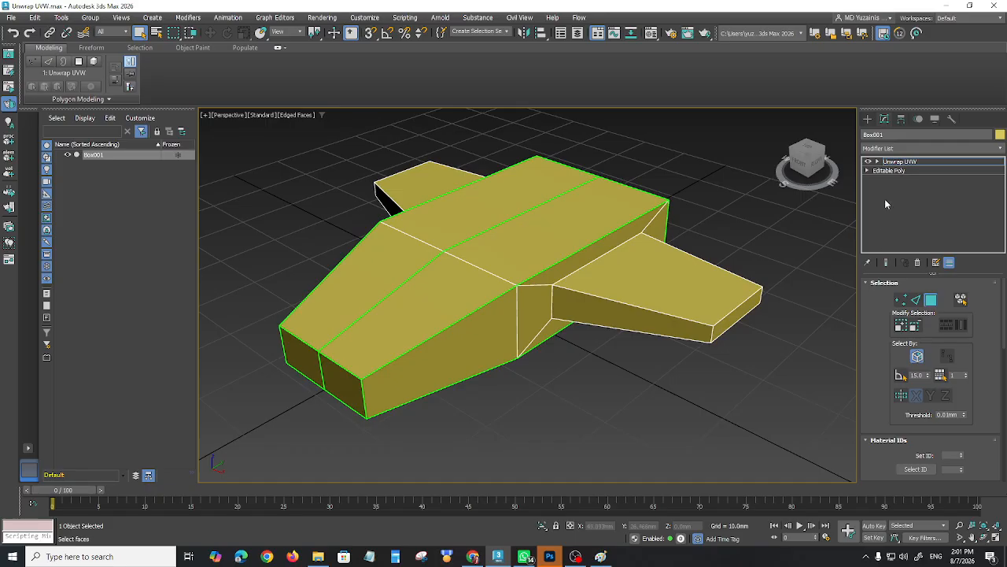
left_click(878, 161)
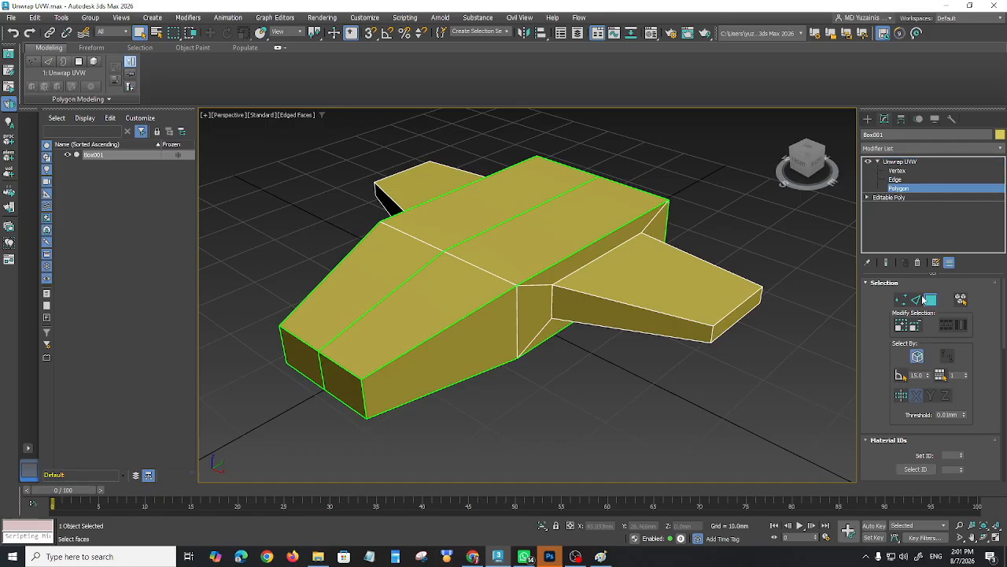
scroll(869, 350, "down", 5)
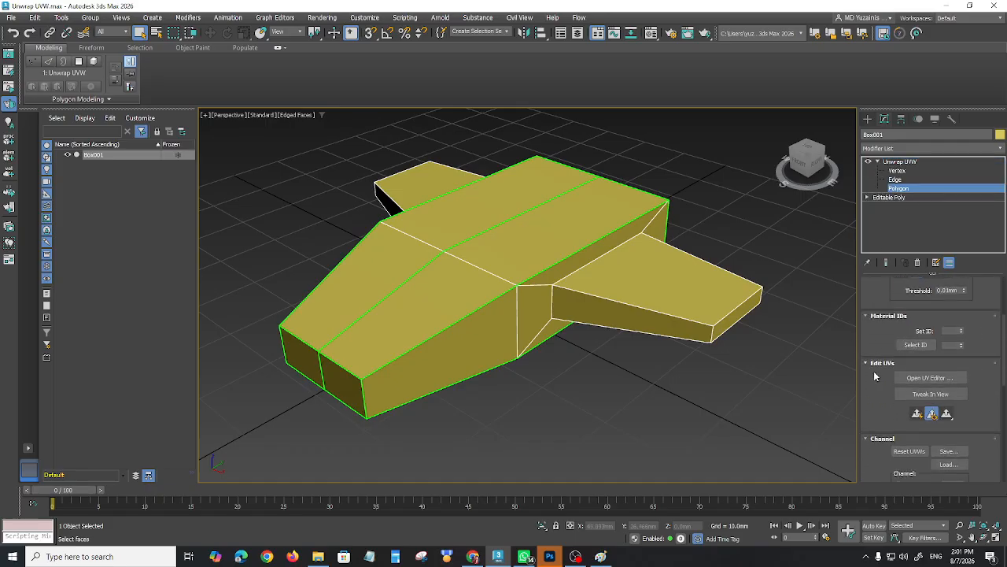
left_click(931, 365)
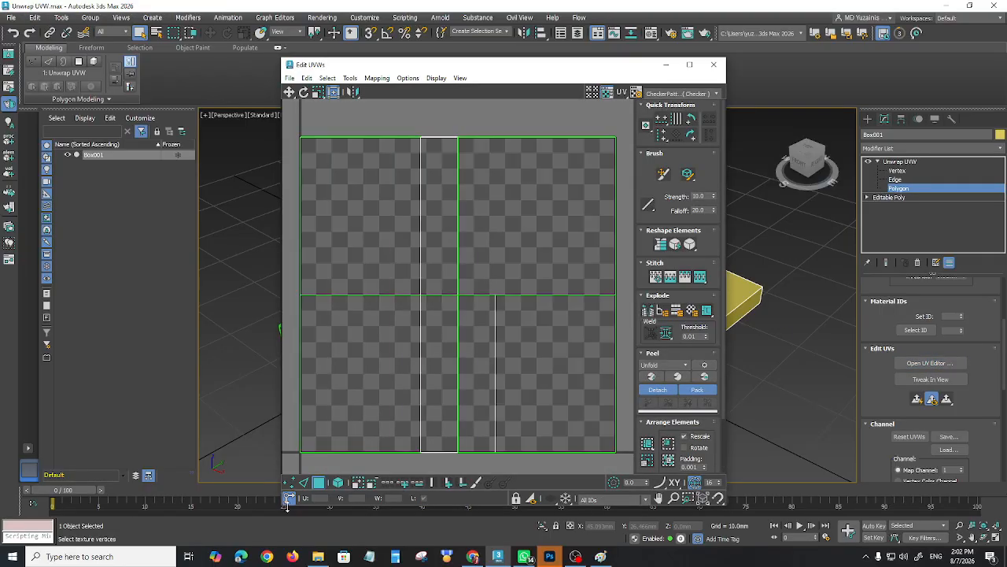
left_click_drag(280, 509, 222, 420)
left_click_drag(456, 69, 275, 127)
Select individual UV faces in the editor to inspect the default layout, and clear the selection
left_click(175, 236)
left_click(293, 212)
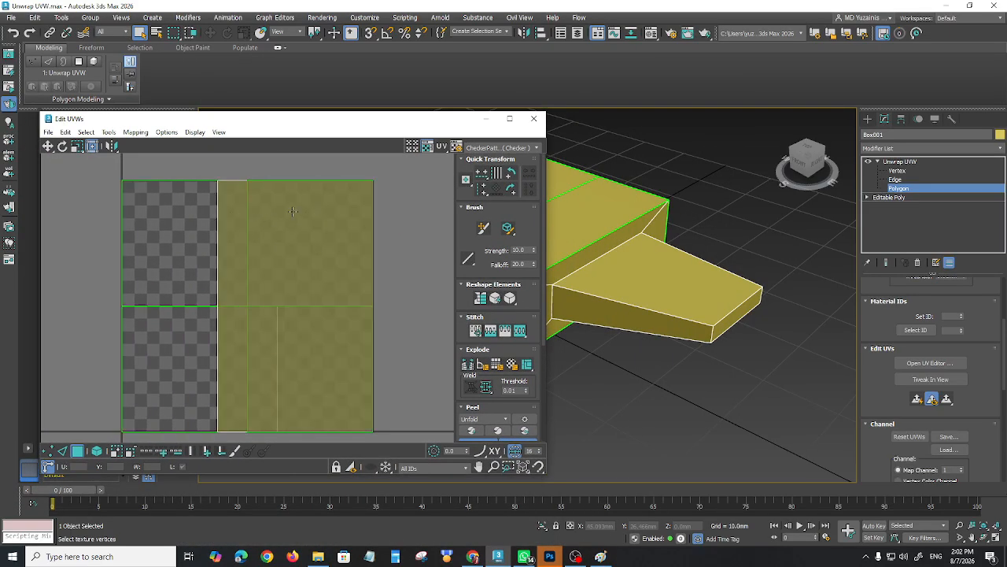
left_click(405, 191)
left_click(330, 216)
left_click(181, 236)
left_click(409, 216)
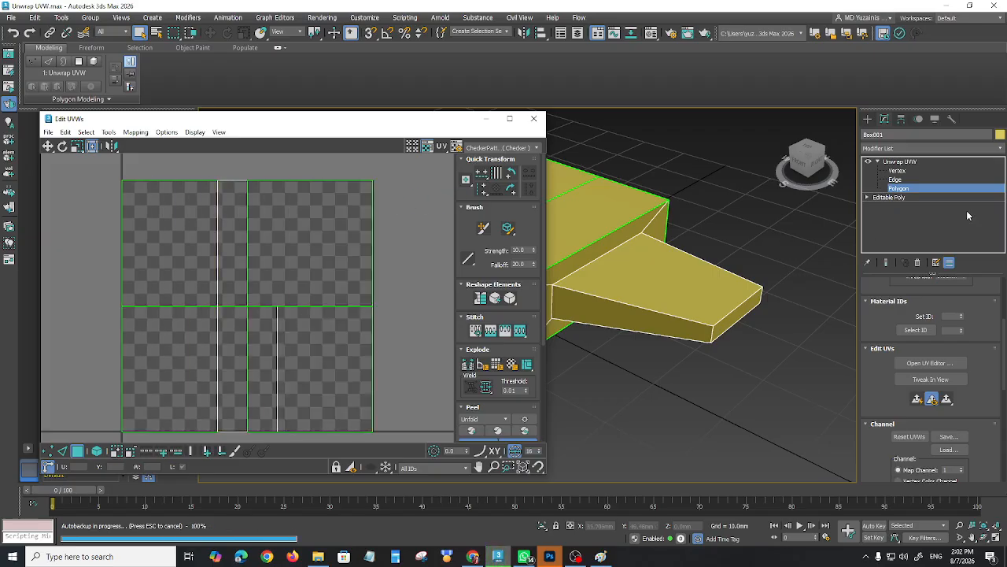
Switch Unwrap UVW to Edge level, reframe the UV layout, and return to Polygon level
left_click(895, 180)
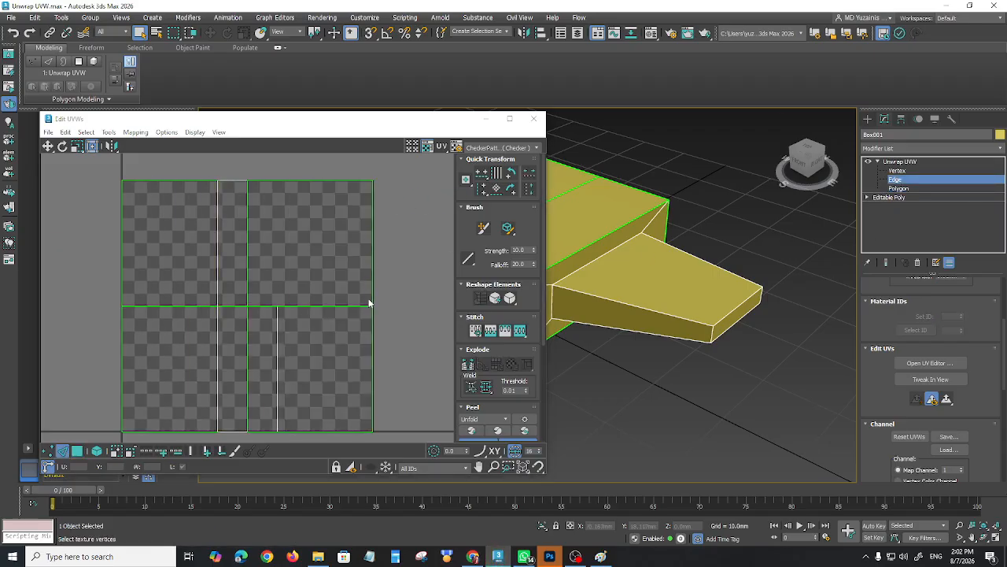
middle_click_drag(656, 364, 687, 287, "alt")
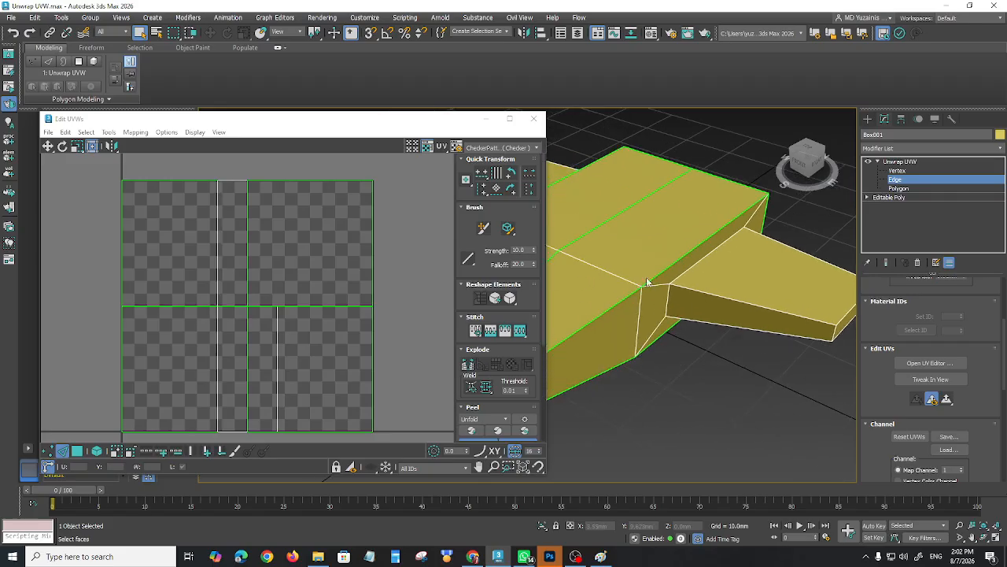
scroll(372, 341, "down", 2)
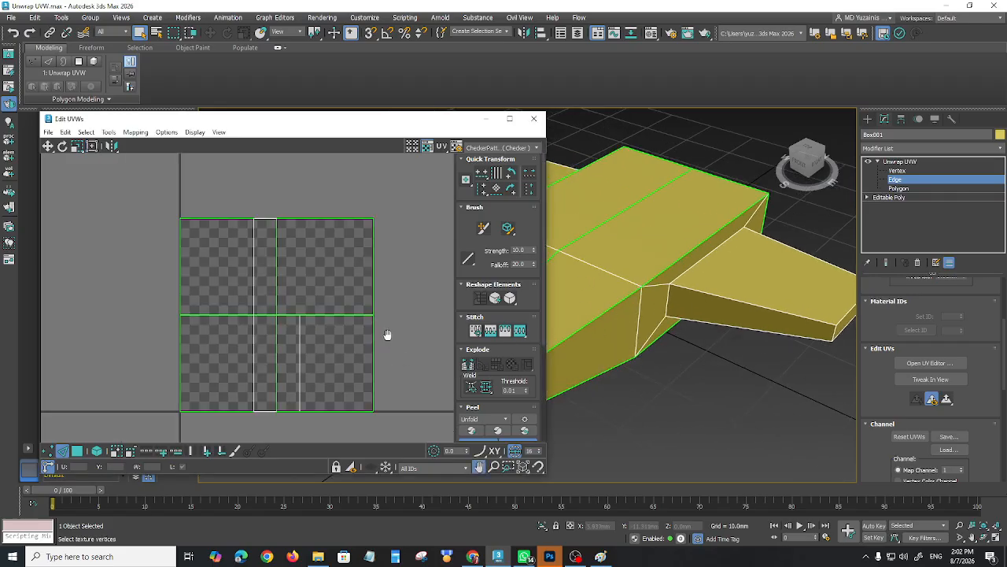
middle_click_drag(372, 337, 317, 337)
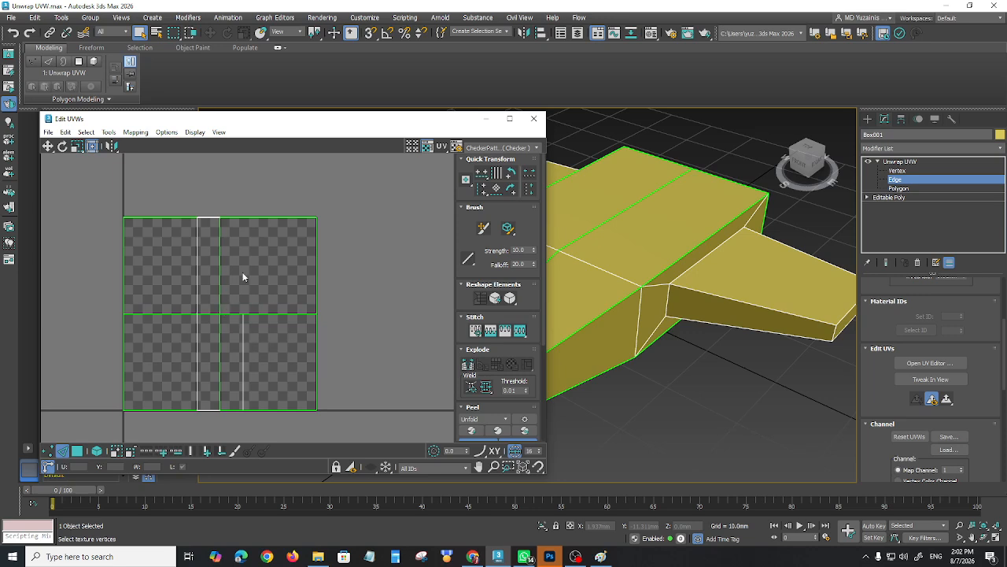
middle_click_drag(343, 332, 357, 308)
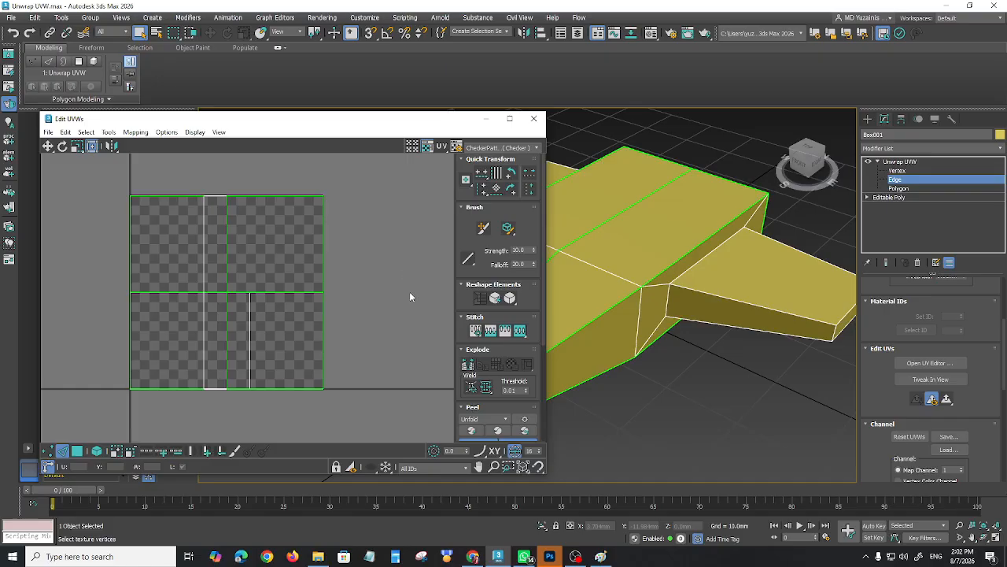
key("3")
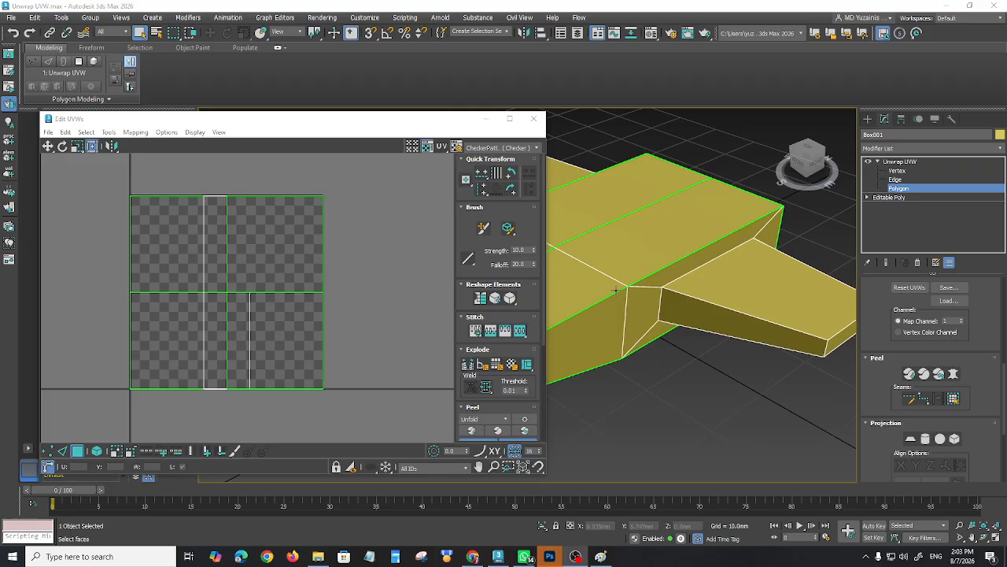
Compare the seam display options on the model, leaving Map Seams off and Peel Seams on
scroll(877, 459, "down", 1)
scroll(878, 459, "down", 5)
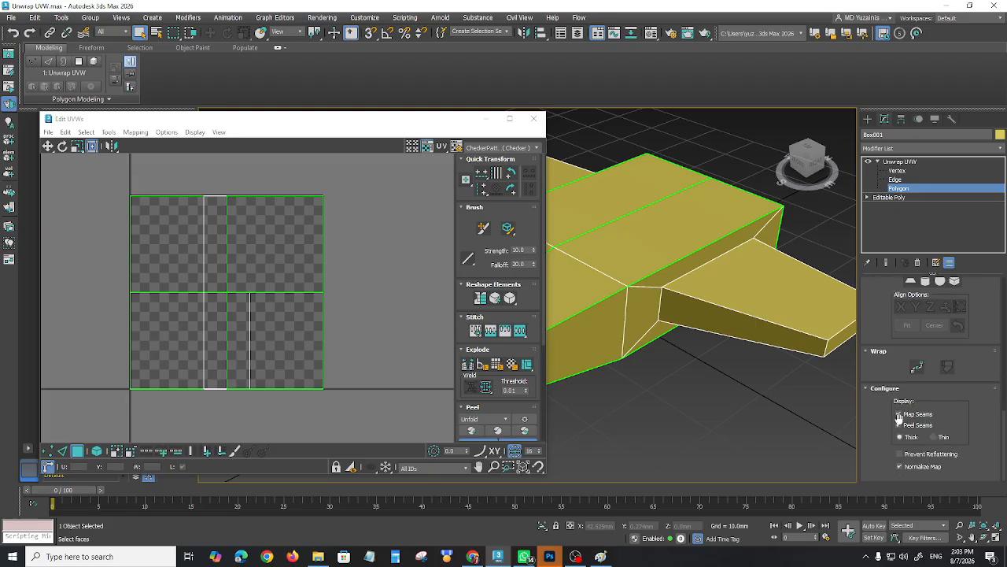
left_click(899, 414)
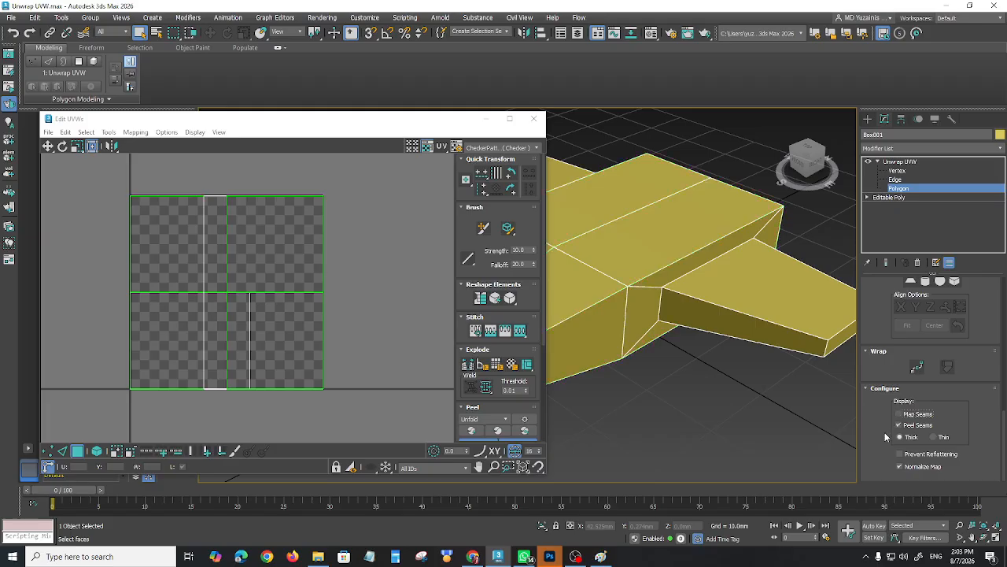
left_click(900, 425)
left_click(899, 414)
left_click(900, 414)
left_click(899, 425)
left_click(900, 415)
left_click(899, 415)
left_click(899, 414)
left_click(900, 415)
middle_click_drag(712, 377, 680, 299, "alt")
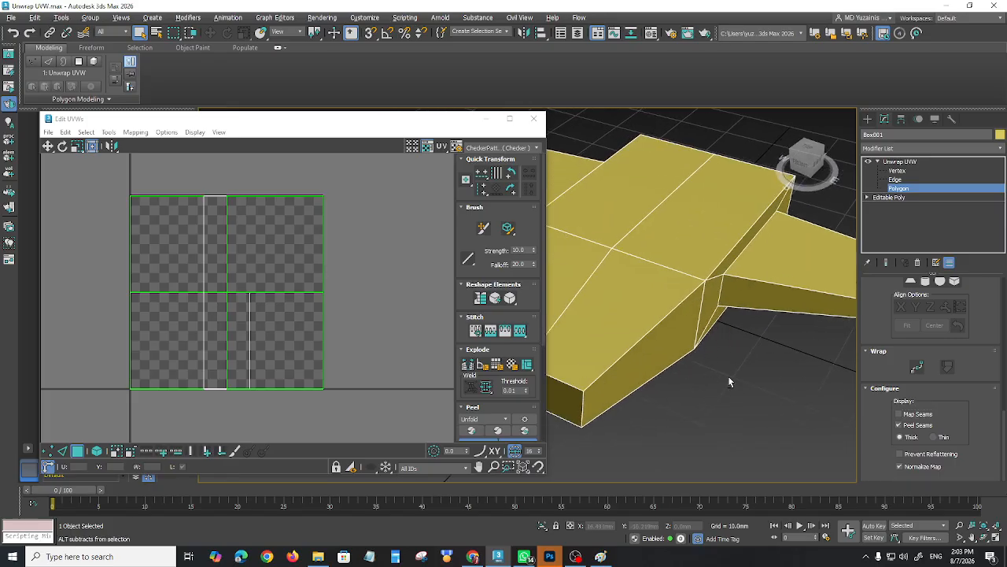
middle_click_drag(730, 375, 677, 374)
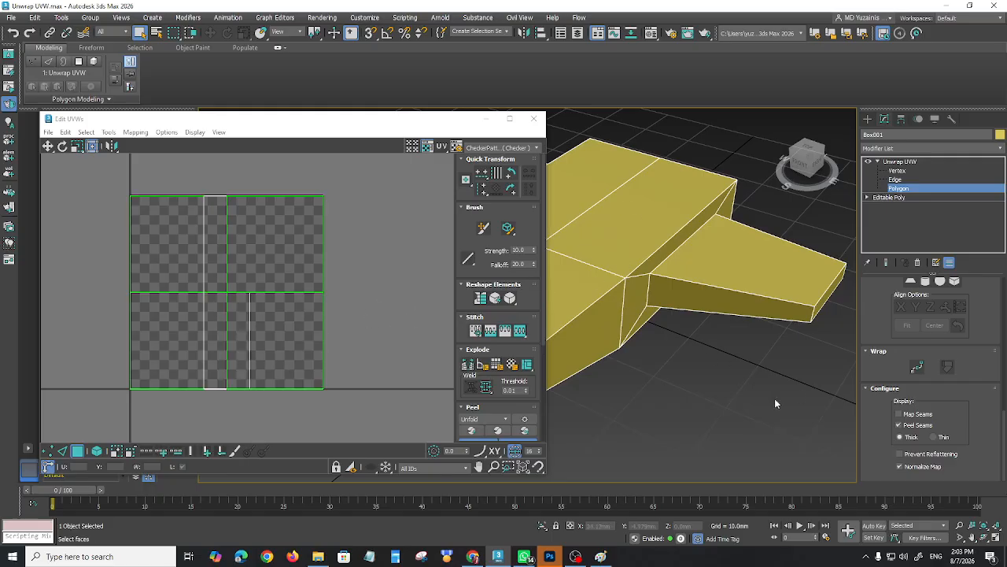
scroll(872, 414, "up", 5)
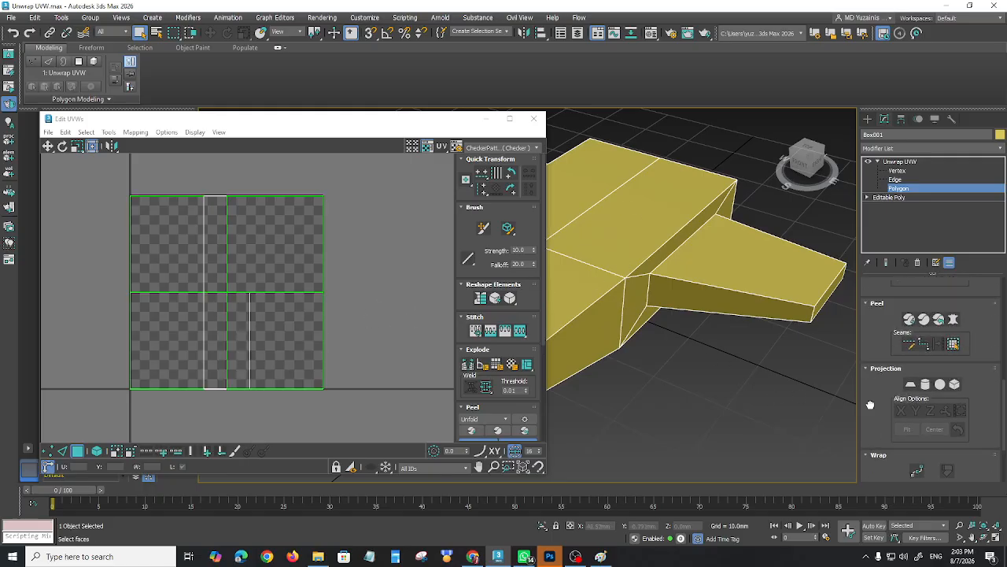
middle_click_drag(794, 395, 681, 353, "alt")
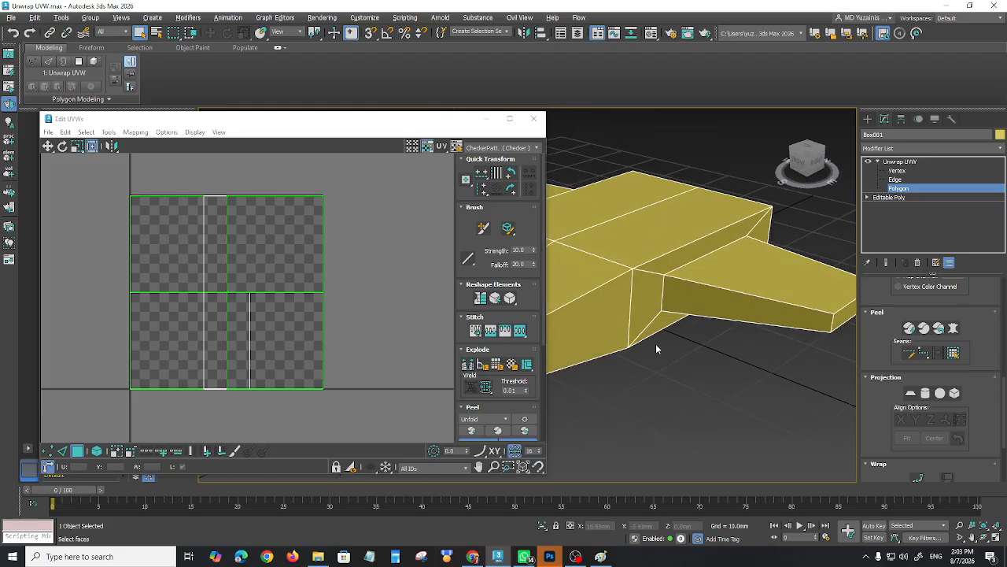
scroll(647, 289, "down", 5)
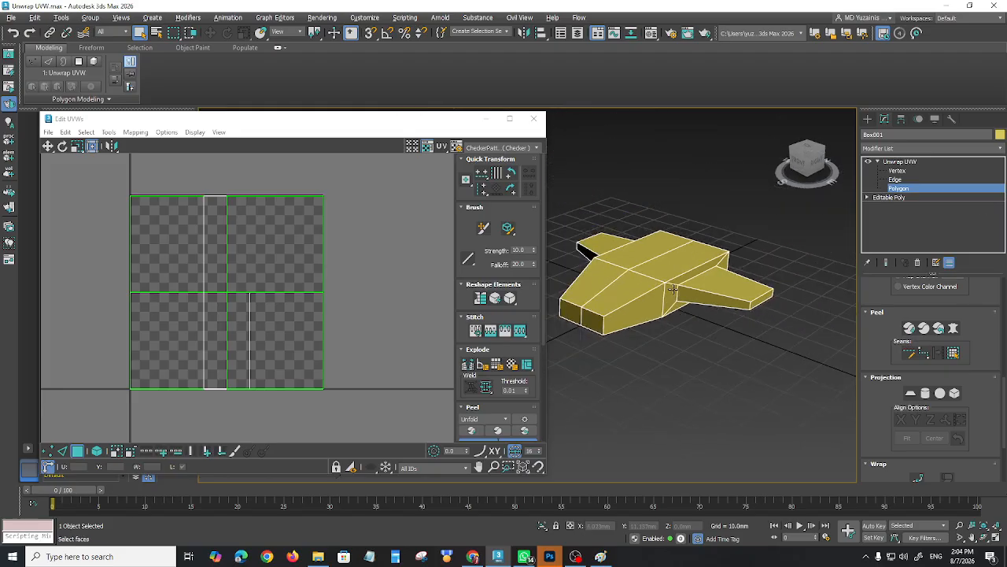
left_click(895, 181)
left_click(897, 196)
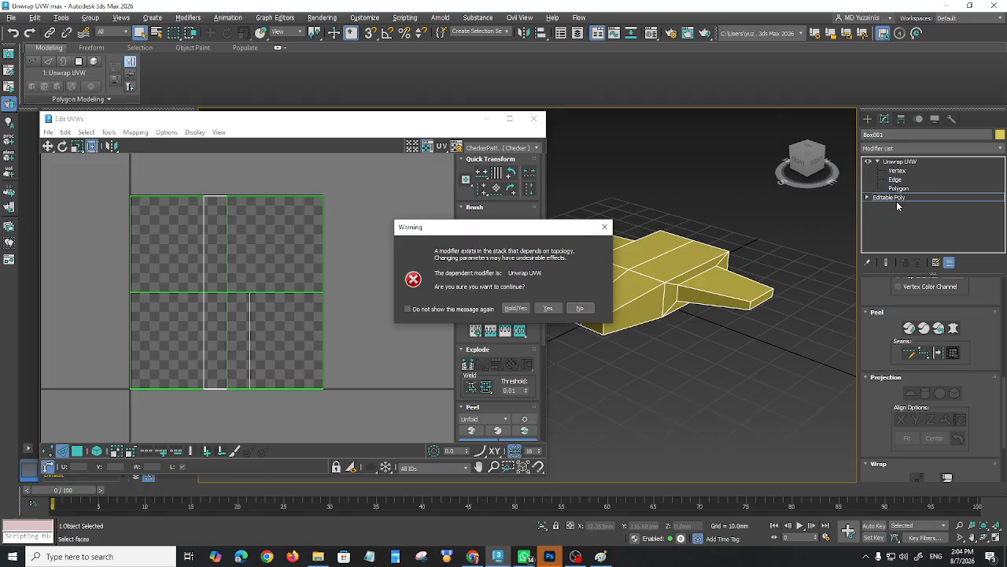
left_click(580, 308)
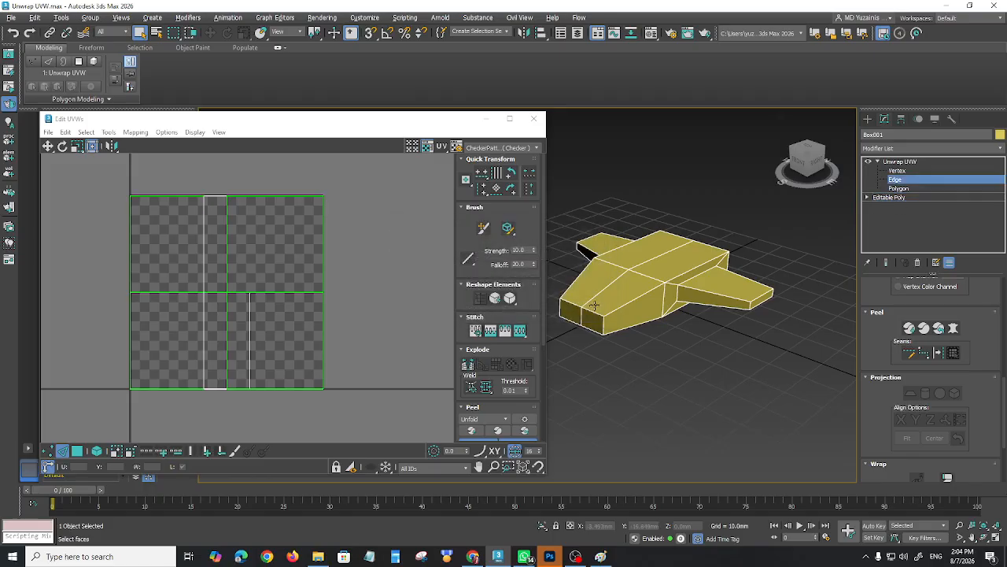
left_click(901, 189)
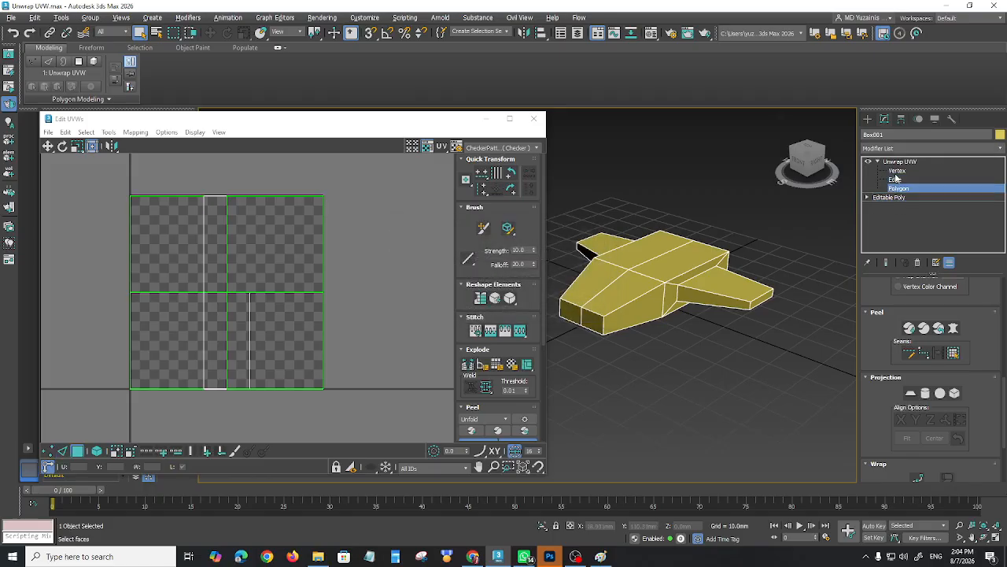
Select all faces of the model from above and below, clear the selection, and pick one top fuselage face
middle_click_drag(667, 259, 700, 228, "alt")
left_click_drag(564, 173, 825, 374)
middle_click_drag(726, 315, 712, 240, "alt")
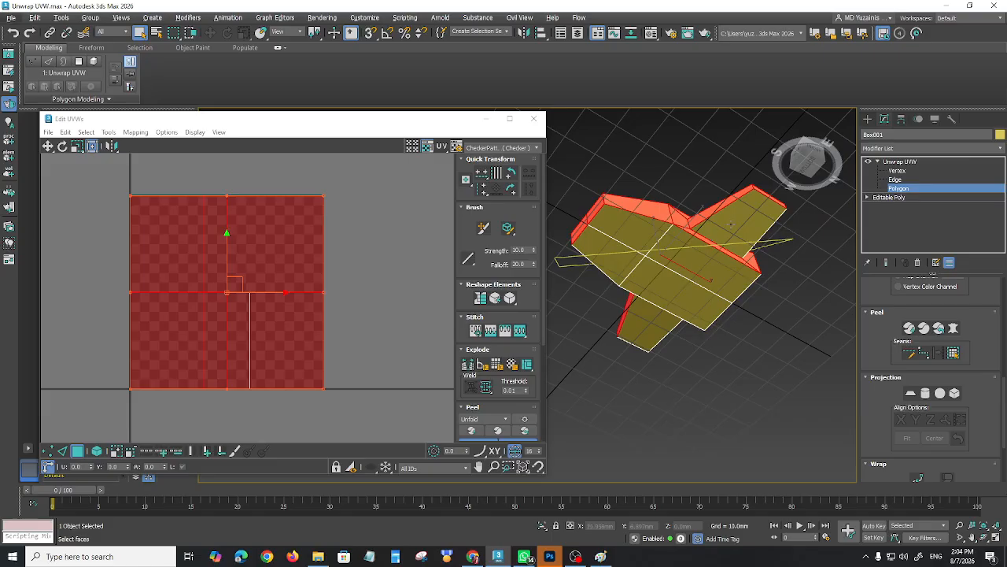
left_click_drag(559, 163, 739, 339, "ctrl")
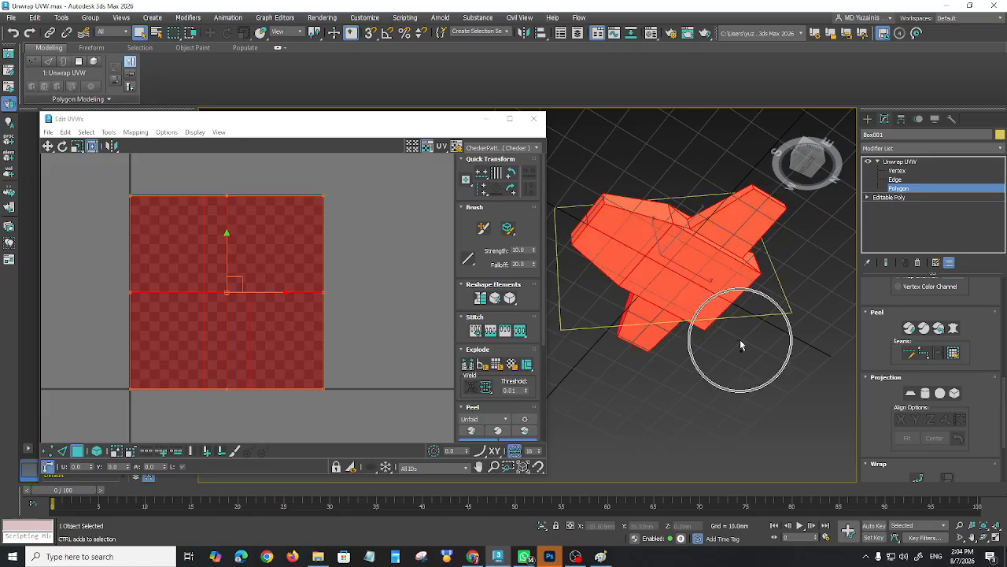
left_click(741, 338)
middle_click_drag(752, 315, 747, 370, "alt")
left_click(700, 250)
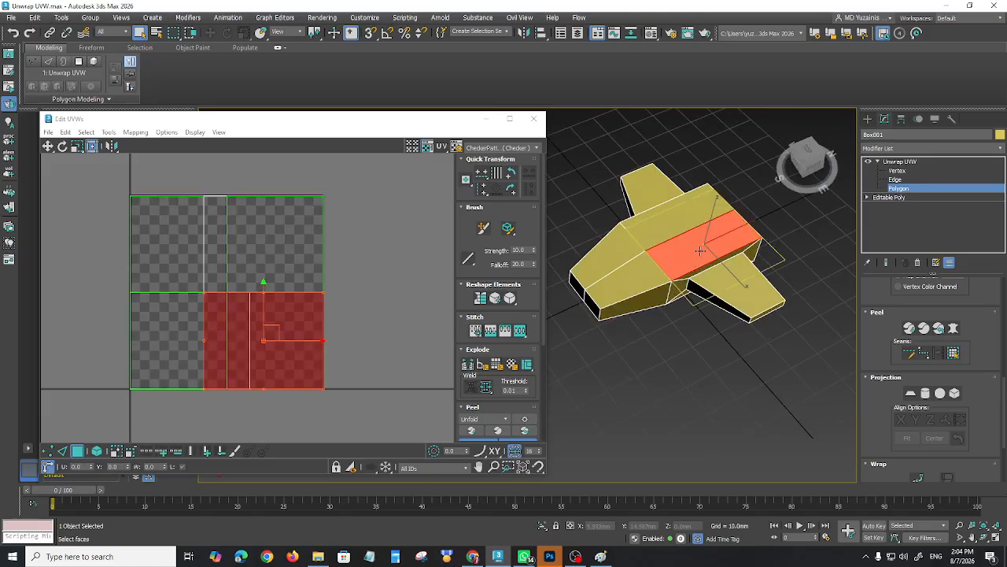
Select every face of the winged model, apply a Box projection to the UVs, and exit the projection mode
scroll(867, 324, "up", 1)
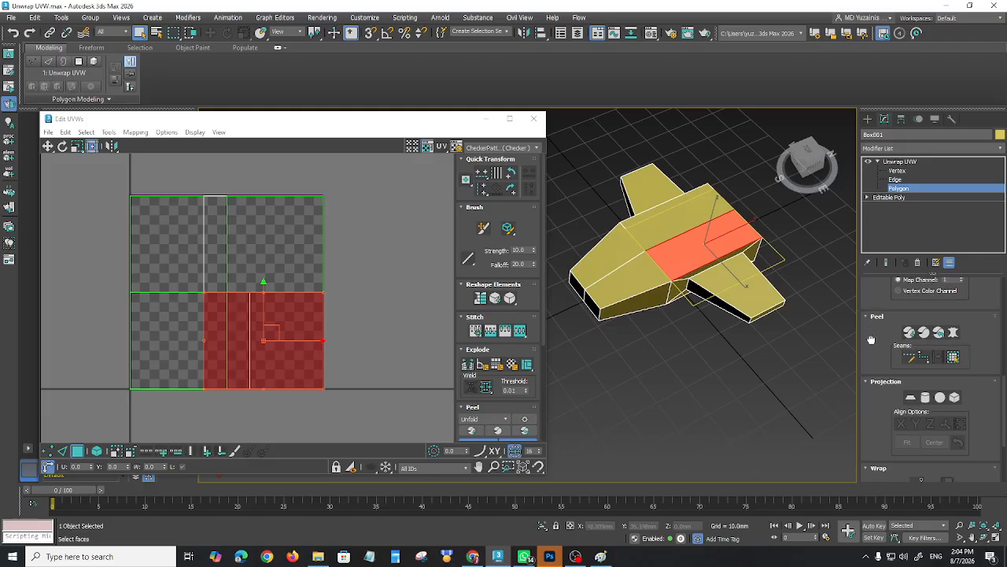
left_click(954, 384)
mouse_move(766, 341)
middle_mouse_down("alt")
mouse_move(673, 304)
mouse_move(616, 240)
mouse_move(666, 202)
mouse_move(767, 272)
mouse_move(757, 331)
mouse_move(726, 342)
mouse_move(749, 331)
middle_mouse_up("alt")
scroll(726, 342, "down", 3)
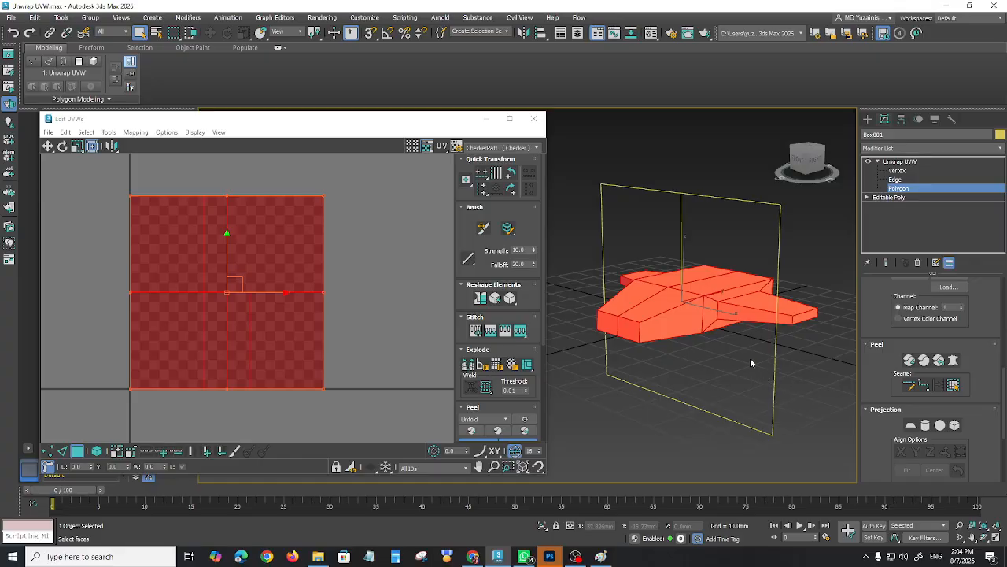
mouse_move(737, 355)
middle_mouse_down("alt")
mouse_move(724, 354)
mouse_move(729, 367)
middle_mouse_up("alt")
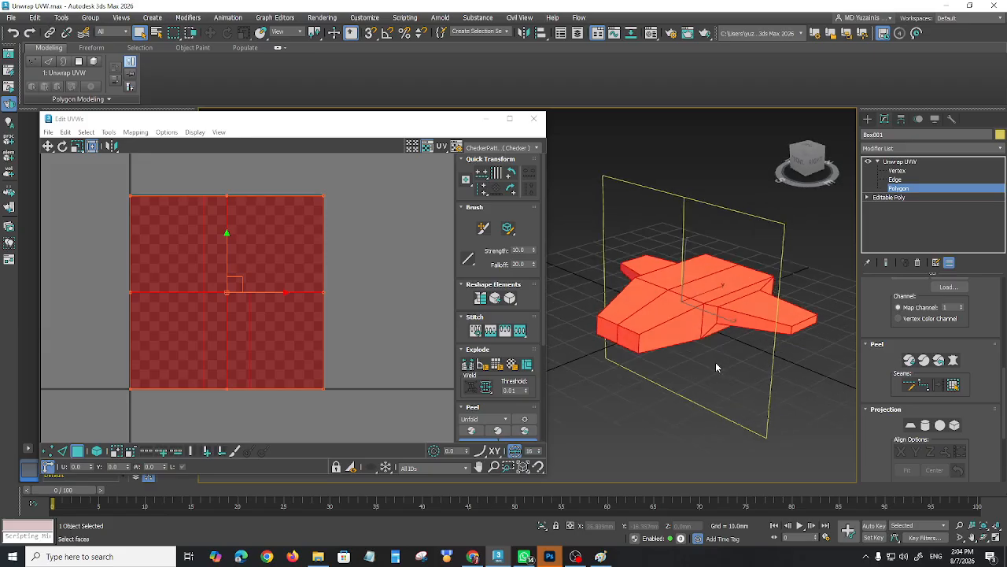
middle_click_drag(719, 358, 709, 361)
scroll(710, 362, "up", 2)
scroll(710, 362, "down", 2)
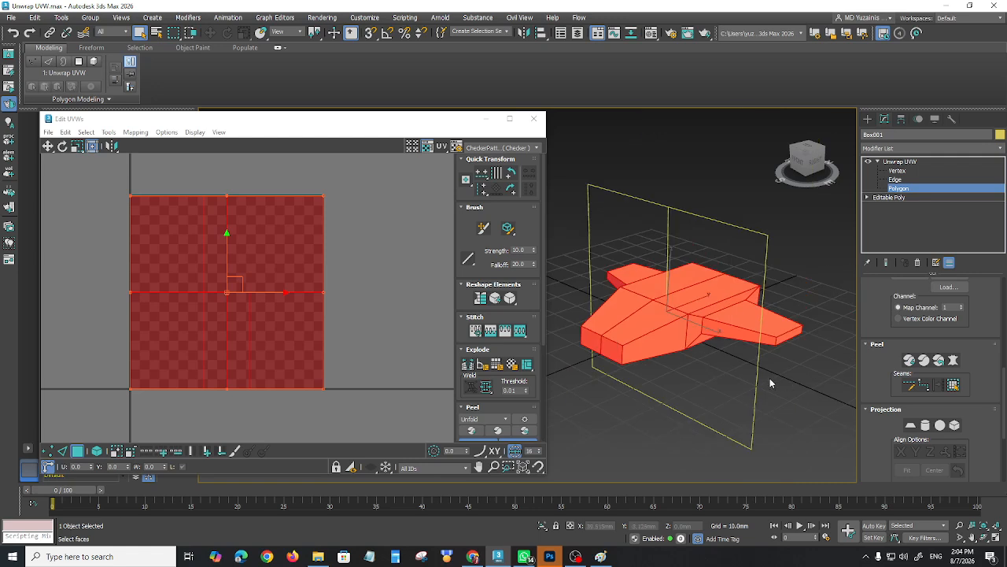
left_click(955, 425)
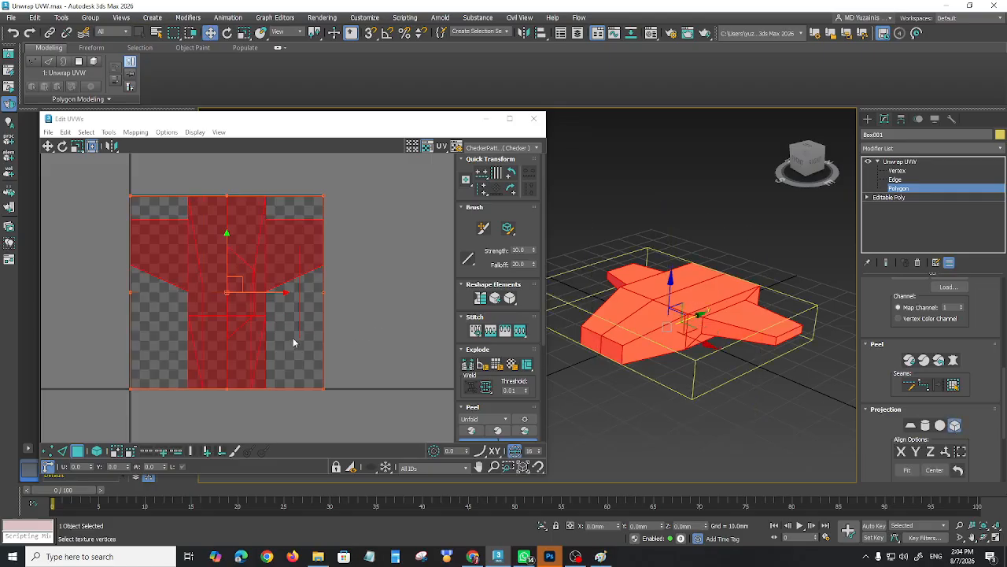
mouse_move(720, 381)
middle_mouse_down("alt")
mouse_move(765, 410)
mouse_move(717, 395)
middle_mouse_up("alt")
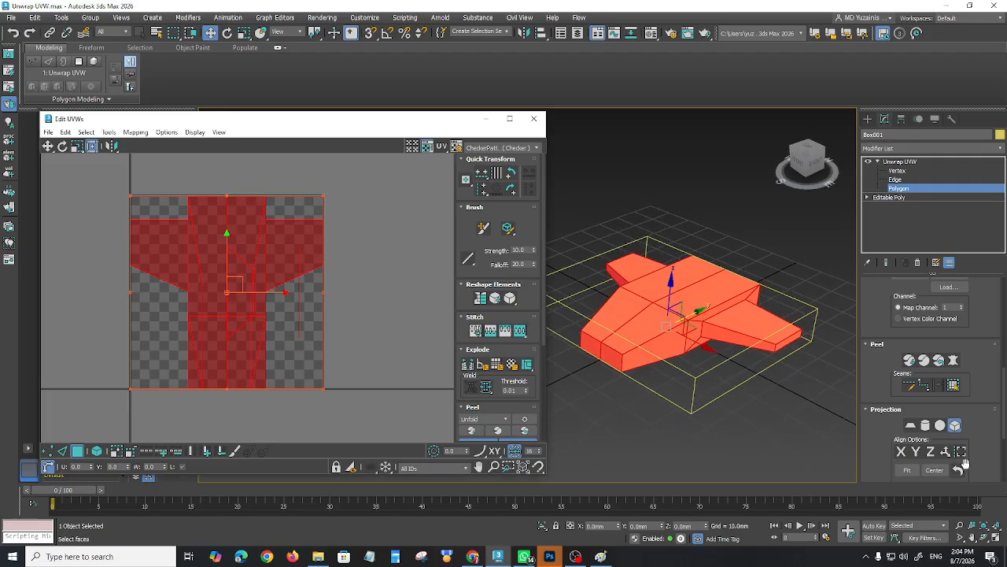
left_click(957, 425)
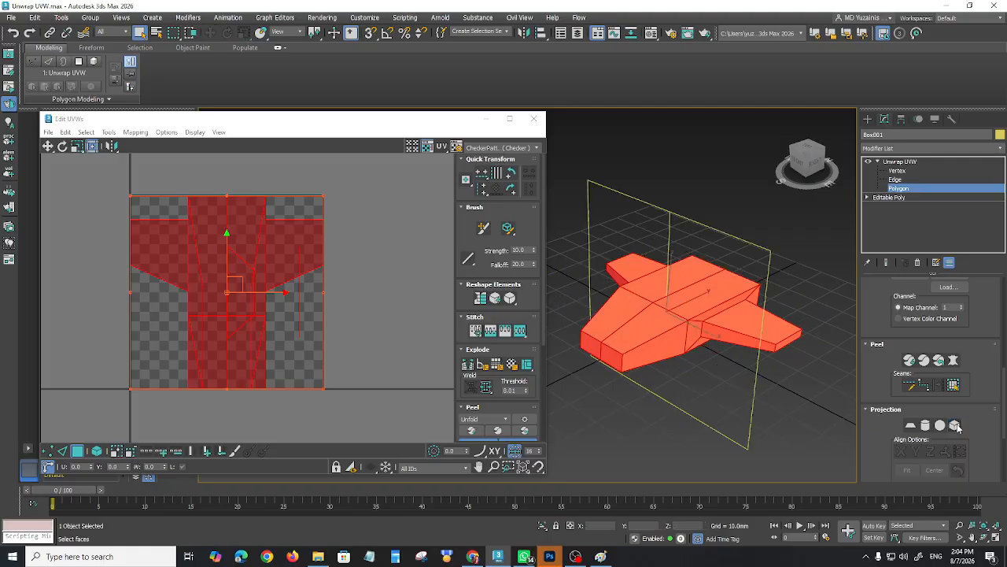
Clear the full selection and select the side face of the nose on the model
left_click(796, 393)
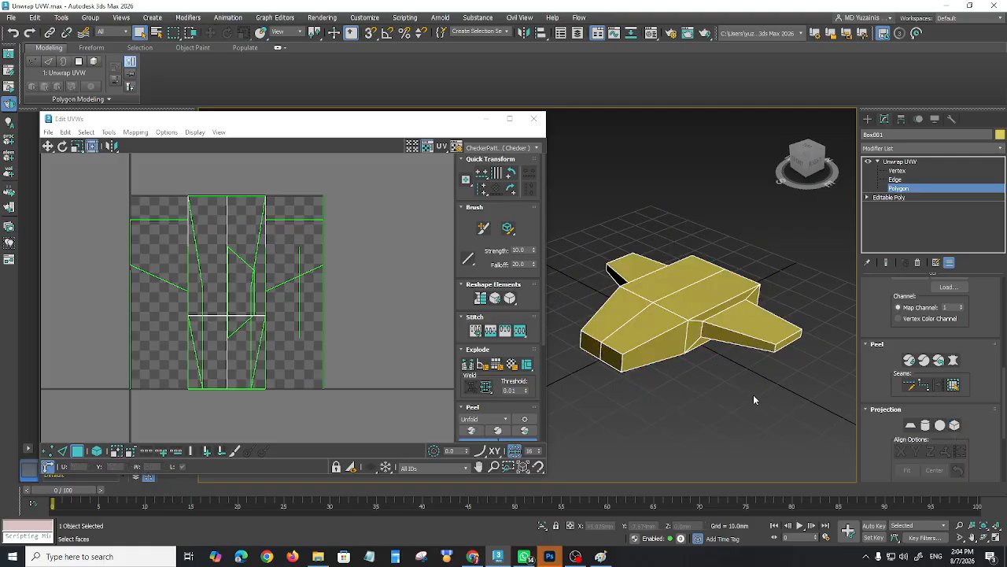
middle_click_drag(724, 397, 720, 380, "alt")
left_click(672, 329)
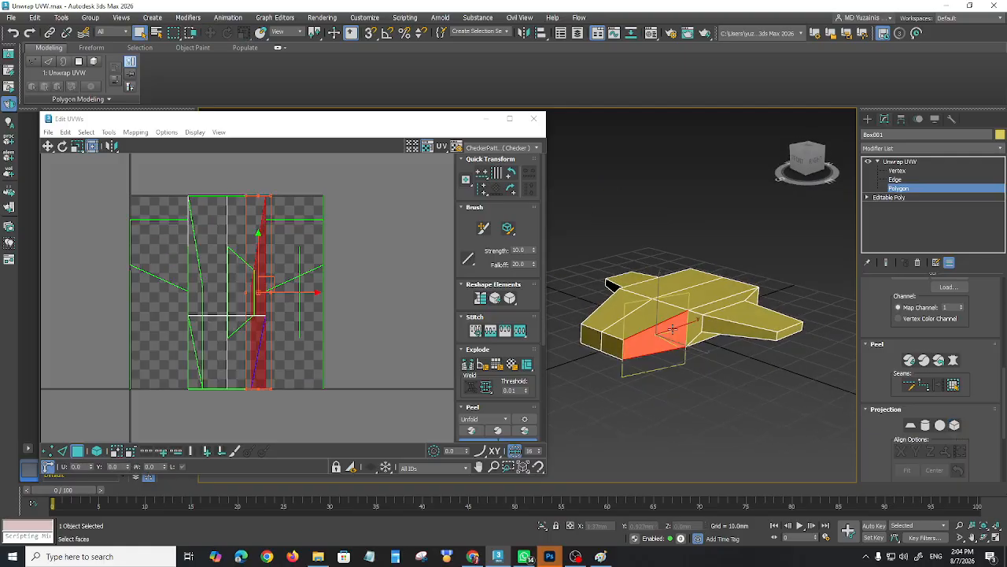
Clear the face selection on the whole winged model
scroll(689, 366, "up", 4)
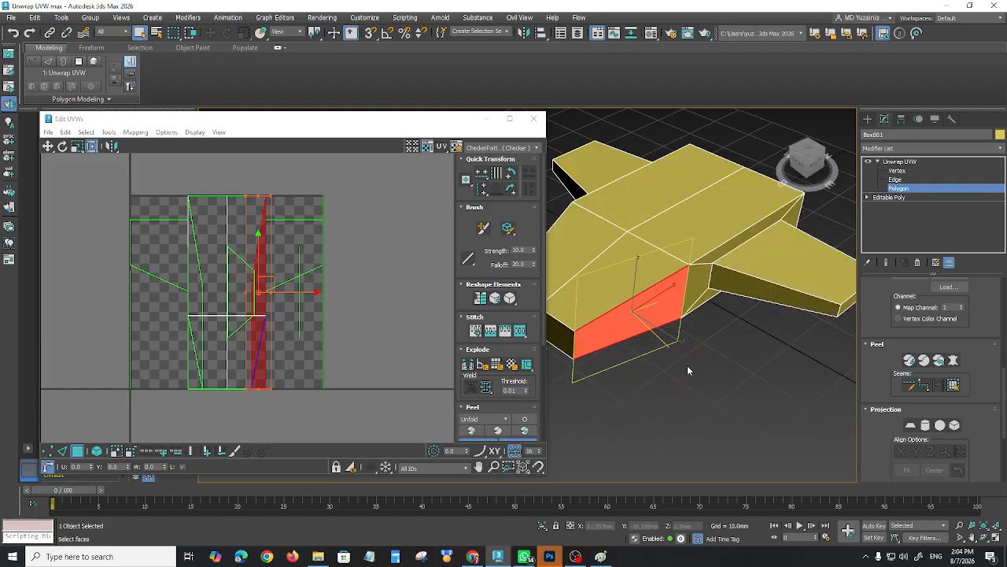
scroll(768, 365, "down", 4)
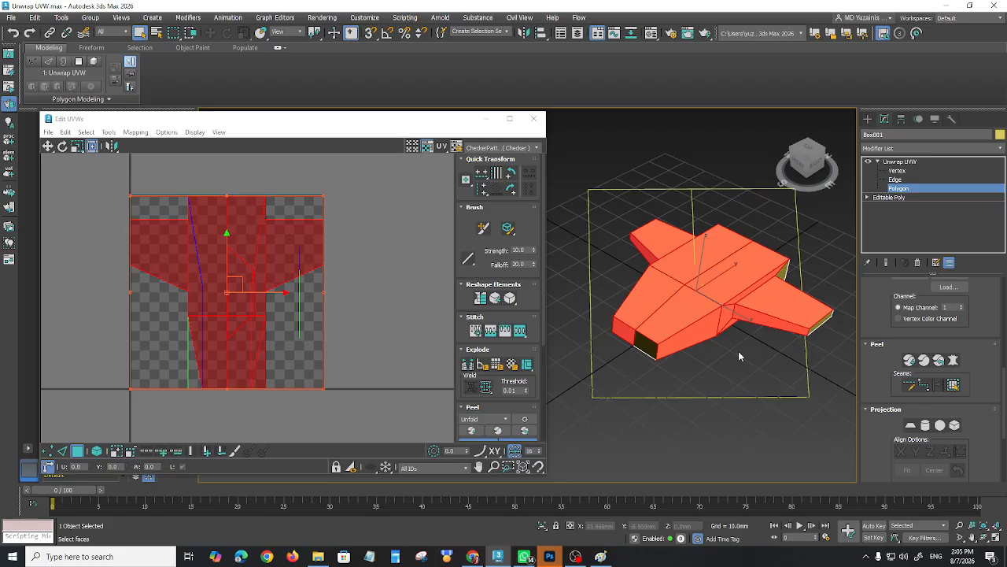
left_click(738, 351)
scroll(728, 375, "up", 5)
middle_click_drag(716, 386, 741, 400, "alt")
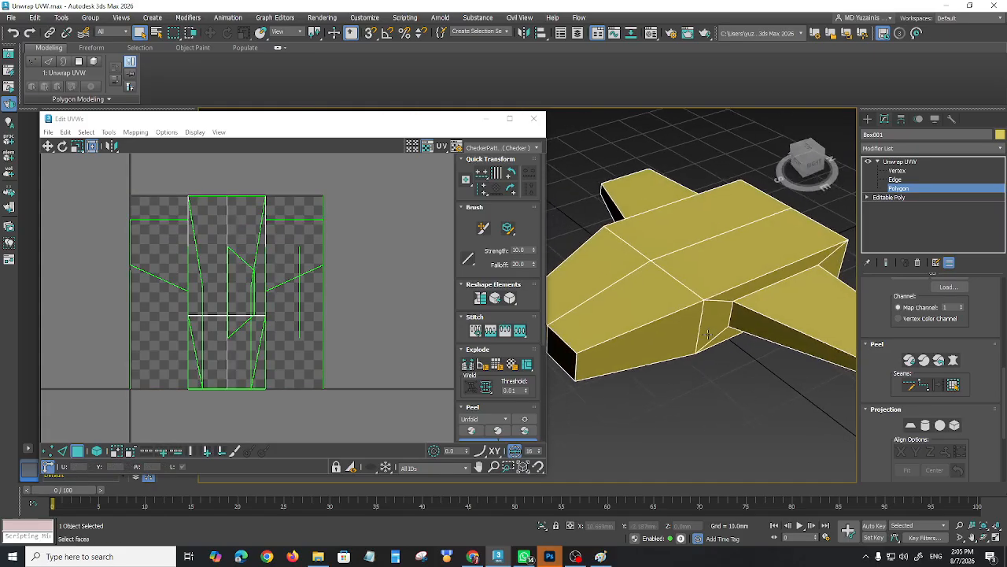
mouse_move(706, 368)
middle_mouse_down("alt")
mouse_move(721, 359)
mouse_move(709, 353)
mouse_move(730, 325)
mouse_move(719, 333)
middle_mouse_up("alt")
Switch to Paint to review the hand-drawn UV workflow sketch, and return to the model in 3ds Max
left_click(600, 556)
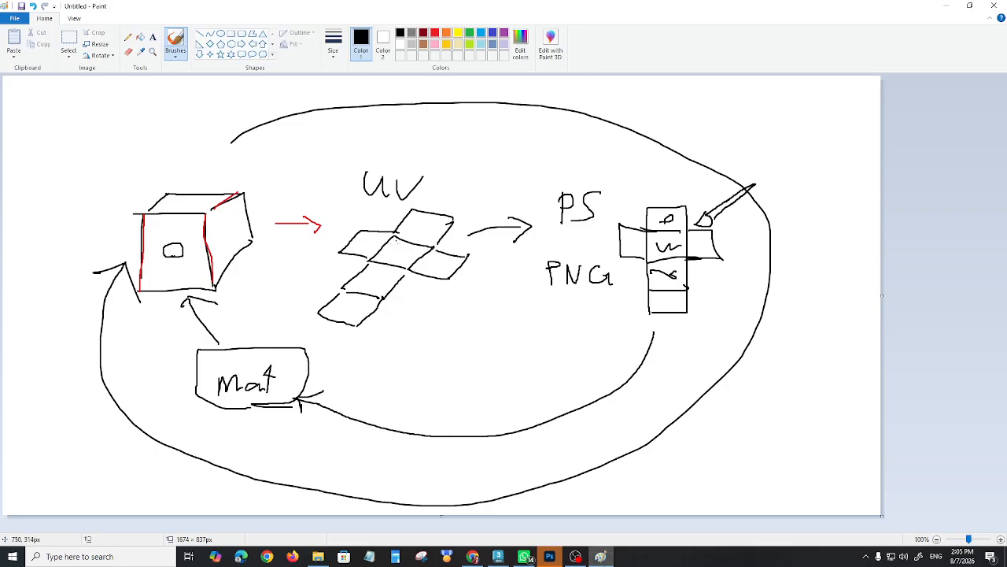
left_click(946, 5)
mouse_move(735, 386)
middle_mouse_down("alt")
mouse_move(750, 393)
mouse_move(733, 420)
middle_mouse_up("alt")
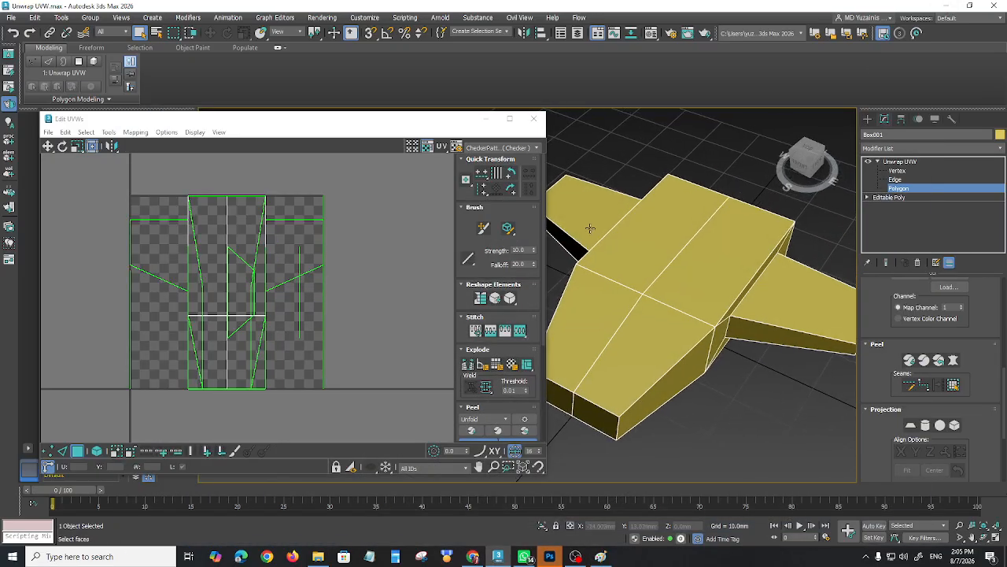
middle_click_drag(808, 326, 768, 356, "alt")
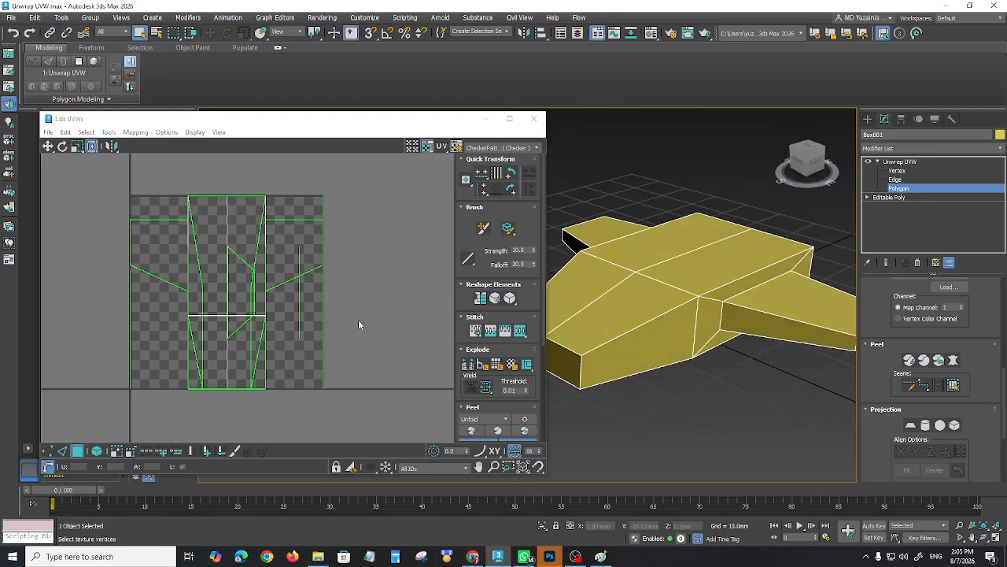
Examine the Box-projected UV layout in the UV Editor and the area where the wing meets the fuselage
scroll(393, 338, "down", 4)
scroll(386, 329, "up", 3)
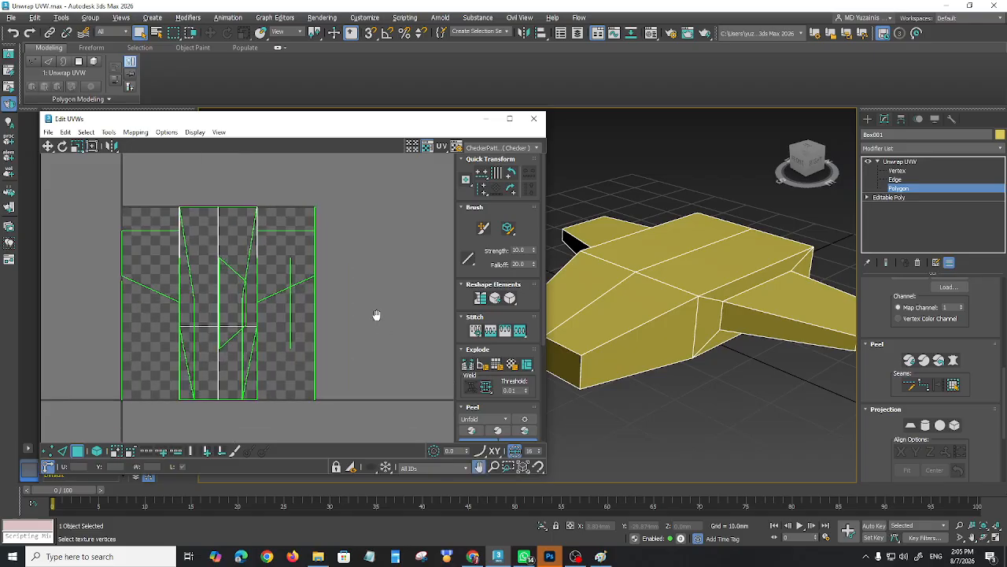
scroll(366, 309, "down", 3)
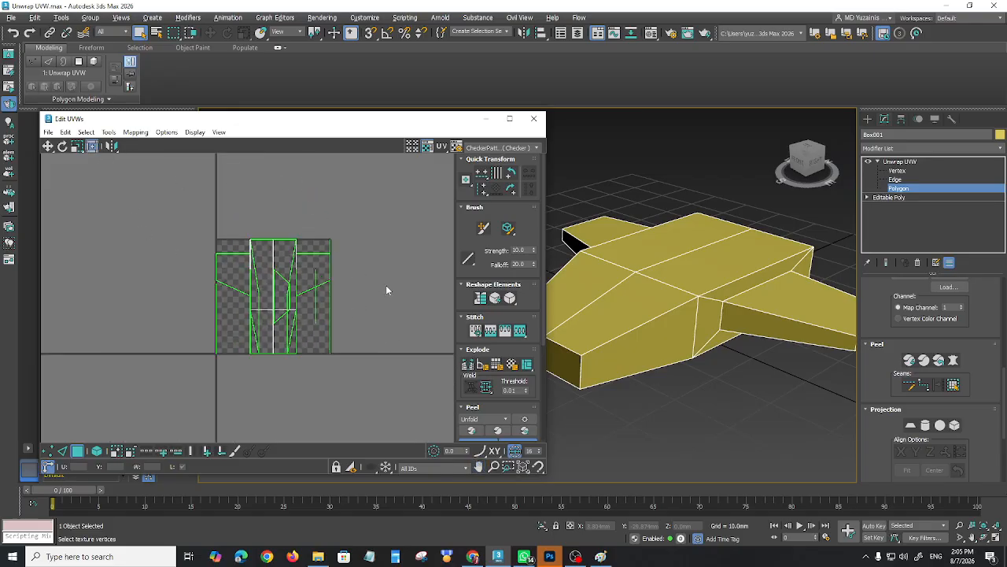
scroll(365, 291, "up", 3)
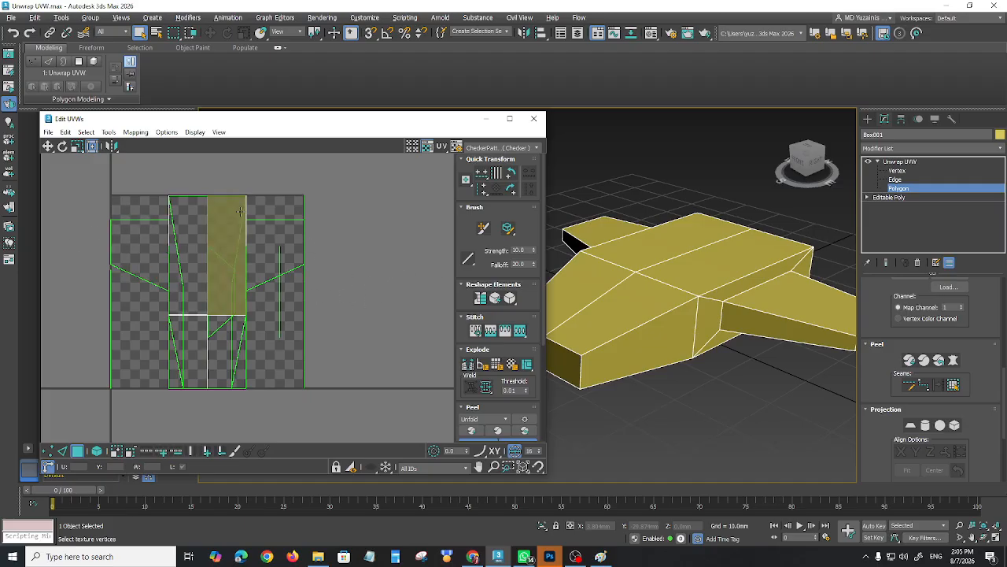
middle_click_drag(792, 370, 744, 388)
scroll(712, 377, "up", 5)
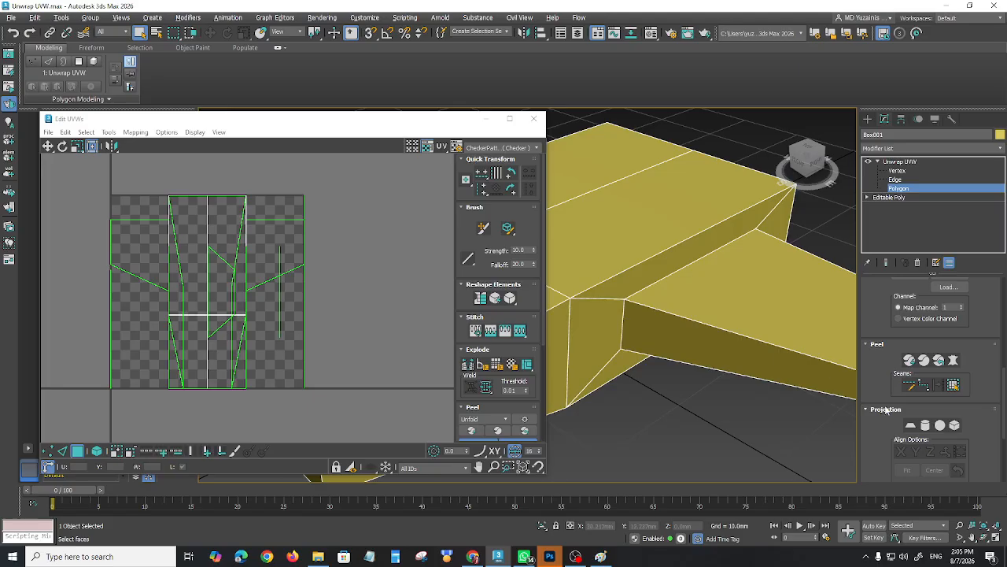
middle_click_drag(826, 364, 711, 399, "alt")
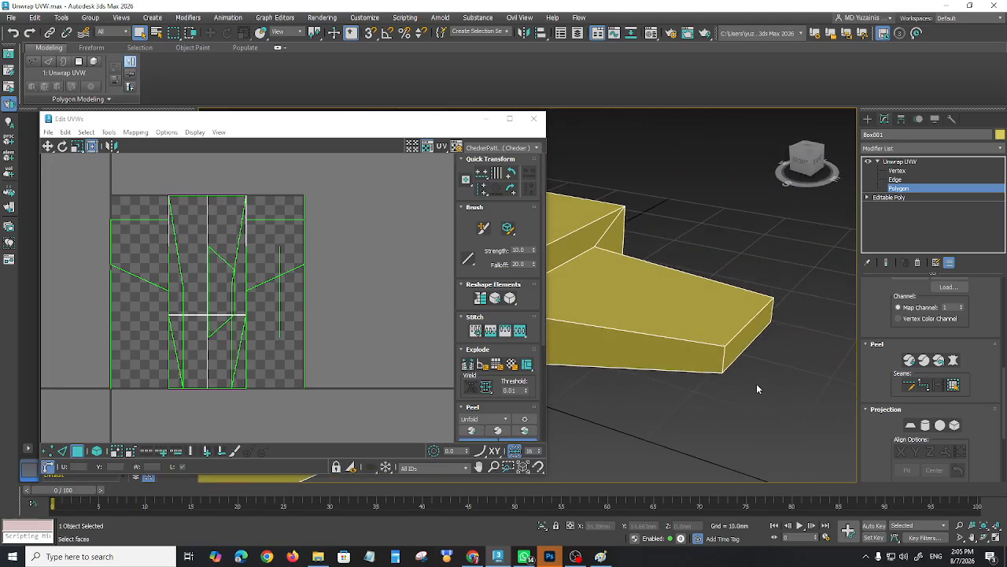
scroll(757, 384, "up", 4)
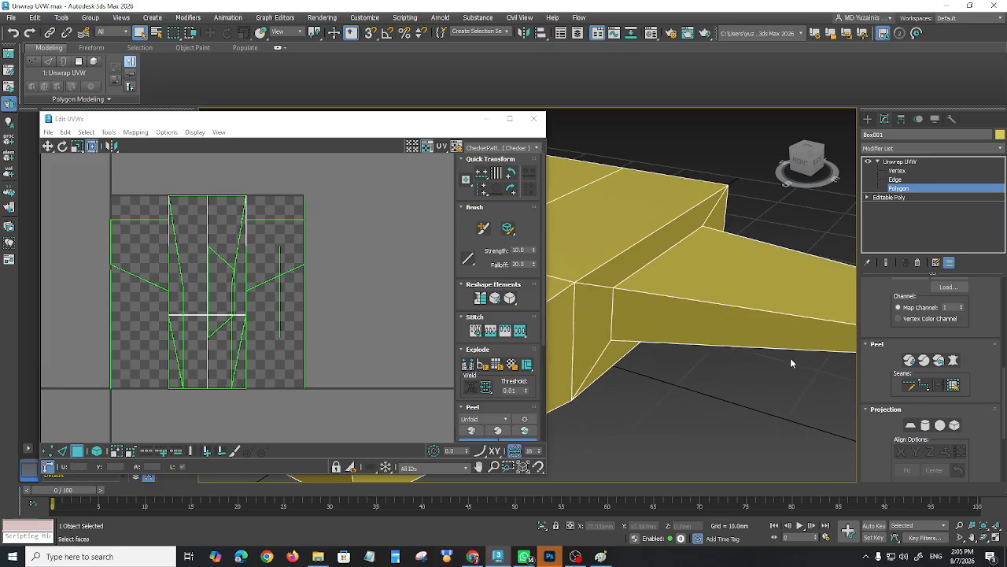
Switch to edge level, select the top and front edges where the wing meets the fuselage, and convert them to seams
left_click(896, 180)
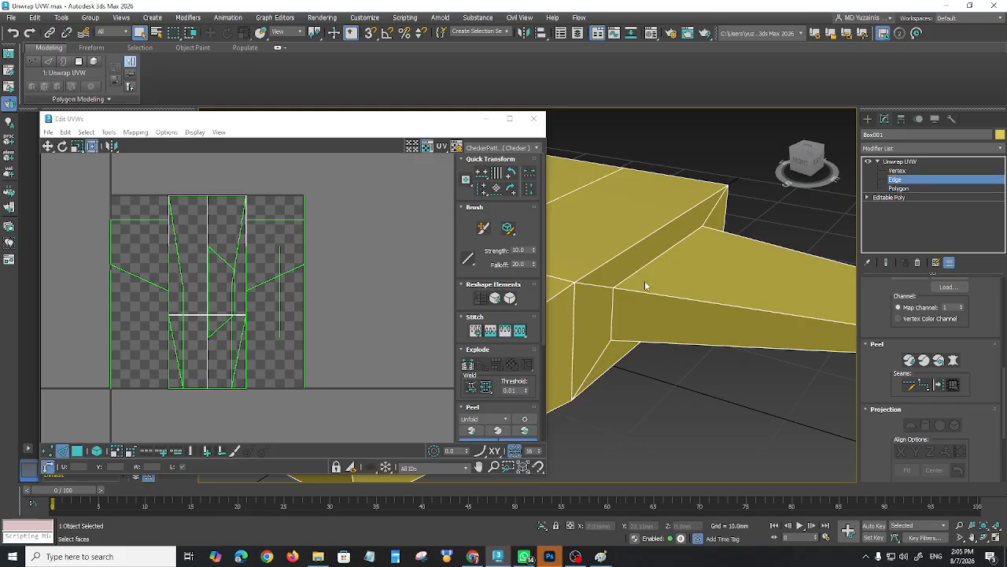
left_click(636, 271)
left_click(612, 305, "ctrl")
middle_click_drag(662, 358, 726, 403, "alt")
left_click(635, 301, "ctrl")
left_click(738, 370)
left_click(641, 269)
left_click(608, 310, "ctrl")
mouse_move(680, 341)
middle_mouse_down("alt")
mouse_move(652, 292)
mouse_move(577, 292)
mouse_move(550, 333)
mouse_move(649, 351)
mouse_move(676, 343)
middle_mouse_up("alt")
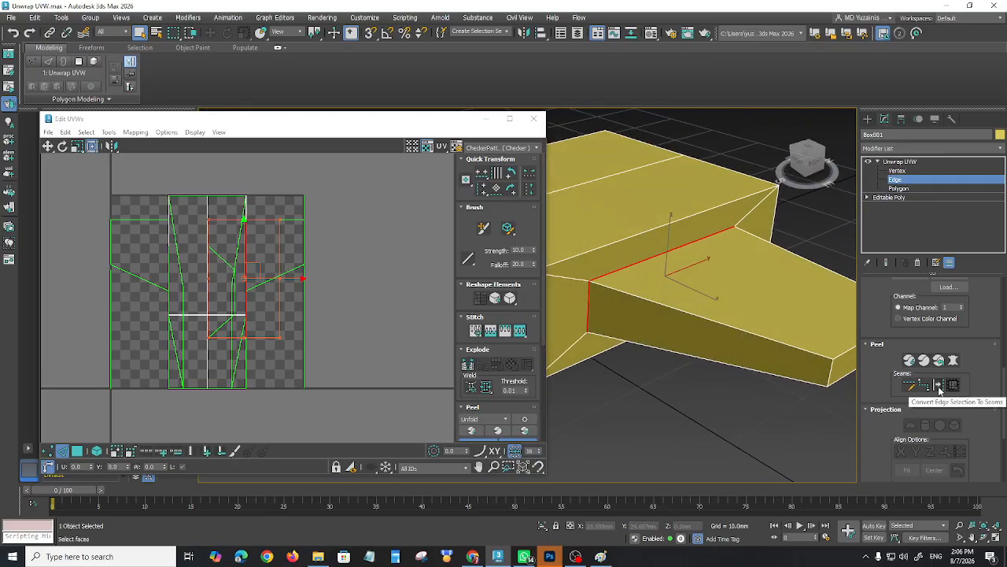
key("ctrl")
key("ctrl")
key("ctrl")
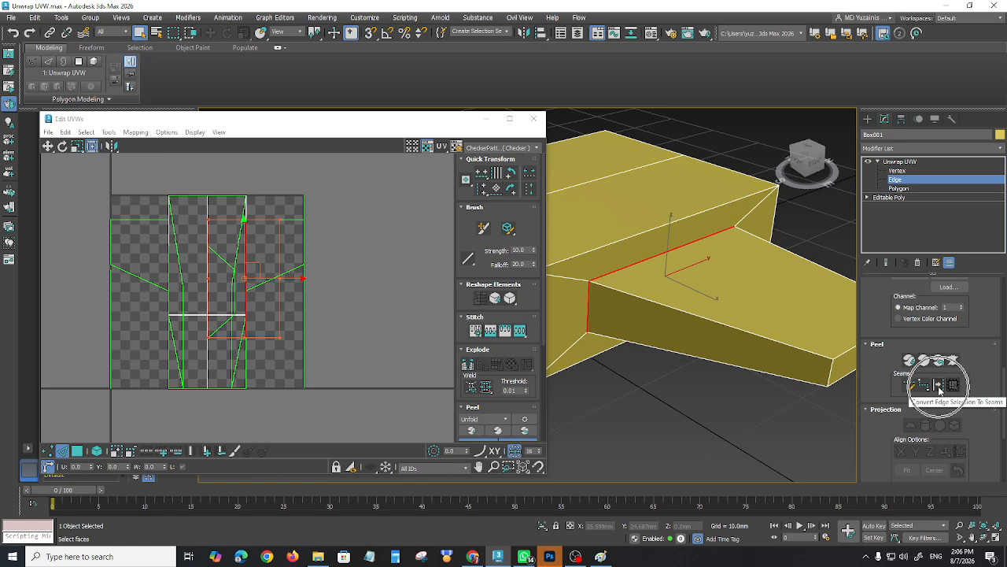
left_click(939, 386)
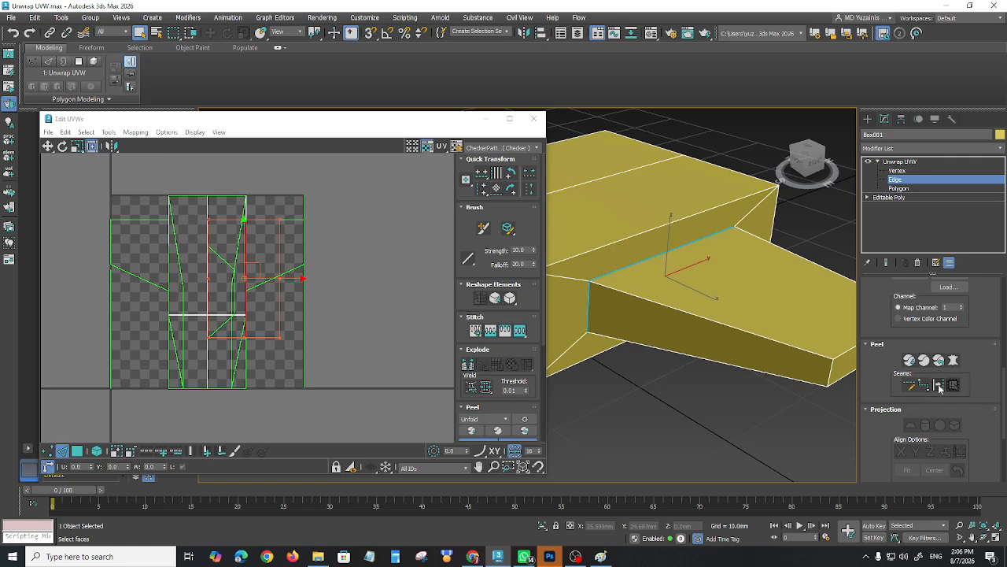
Clear the edge selection and mark a Point-to-Point seam along the top edge where the opposite wing meets the fuselage
middle_click_drag(669, 376, 746, 412, "alt")
left_click(685, 407)
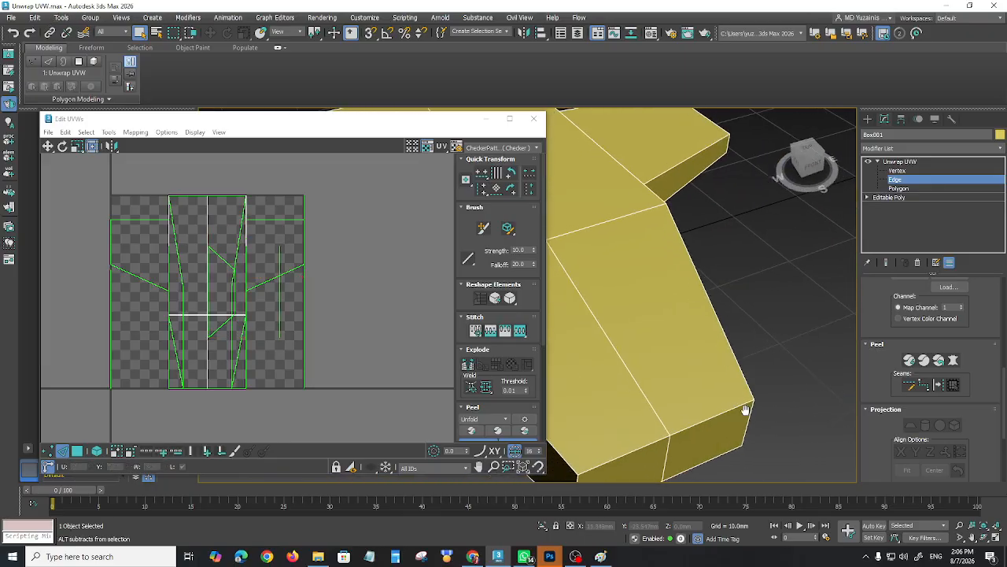
scroll(746, 412, "down", 2)
middle_click_drag(648, 379, 839, 373, "alt")
scroll(667, 343, "up", 2)
middle_click_drag(668, 343, 732, 332, "alt")
middle_click_drag(699, 290, 716, 344, "alt")
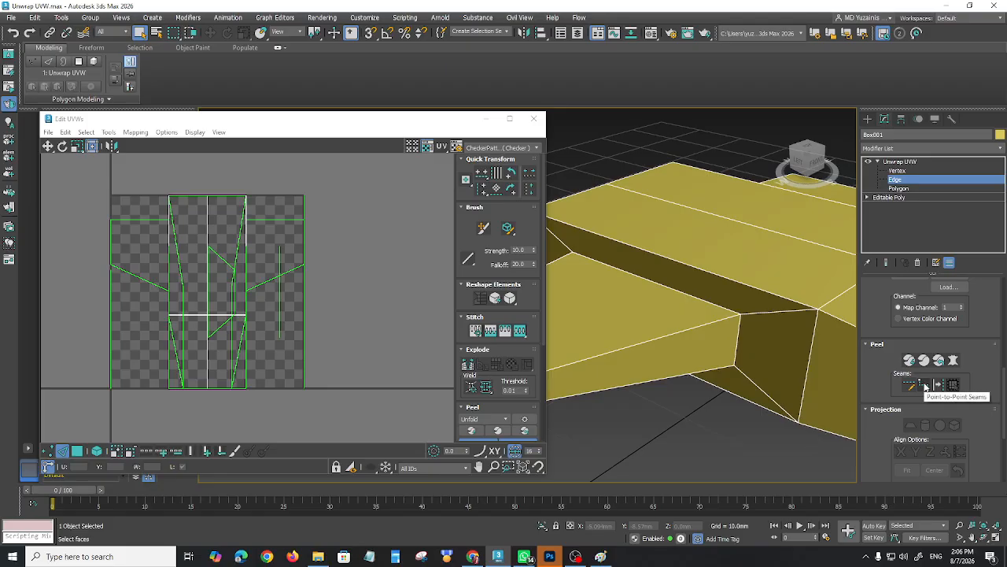
left_click(926, 386)
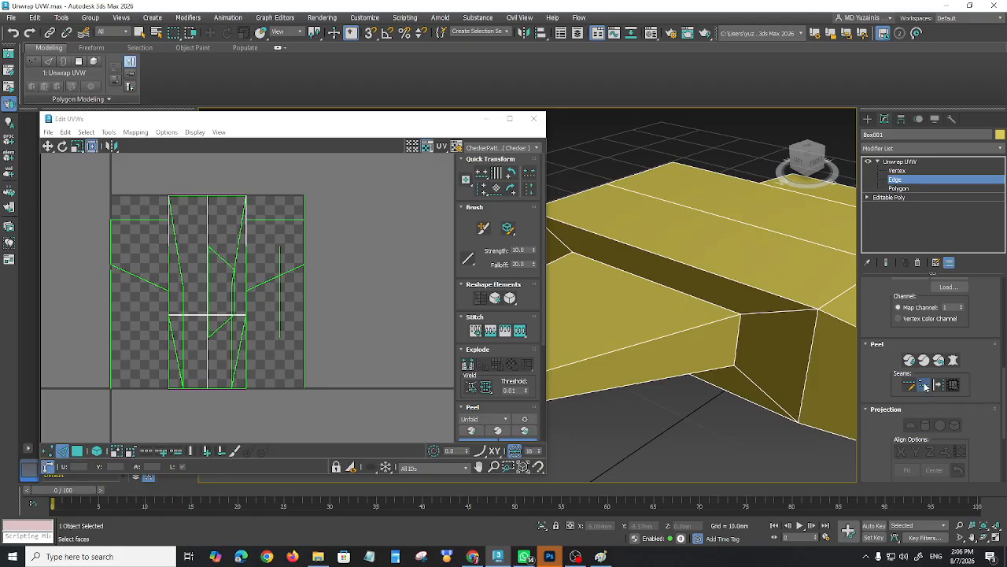
left_click(572, 250)
left_click(740, 313)
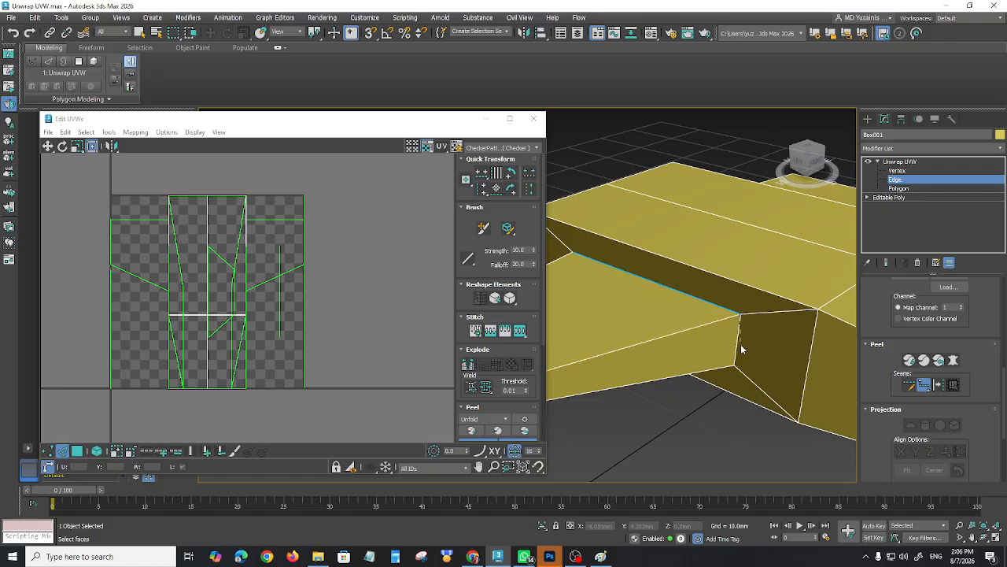
Continue the Point-to-Point seam around the wing root along its front, bottom and rear edges, and exit the seam tool
middle_click_drag(746, 355, 768, 307, "alt")
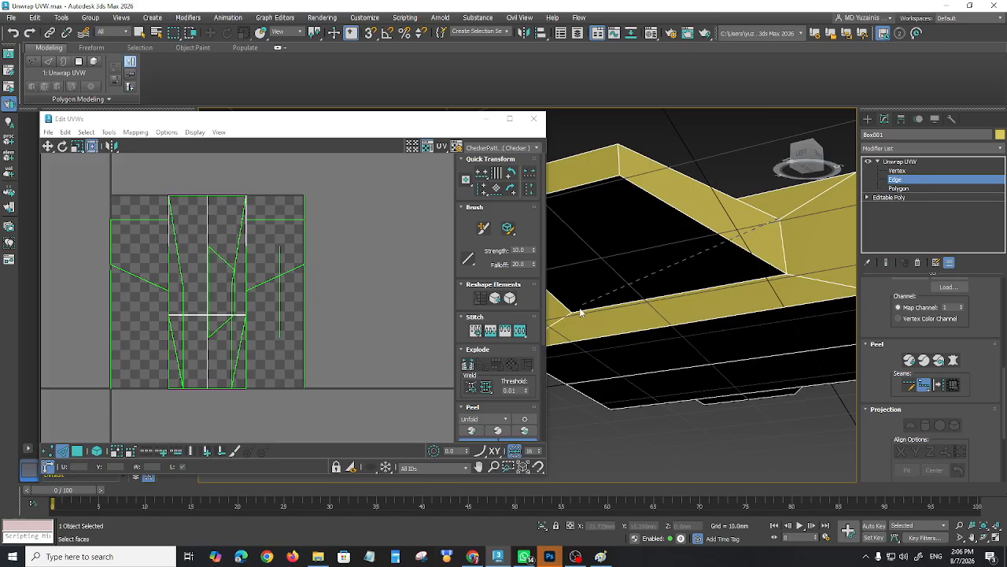
left_click(780, 218)
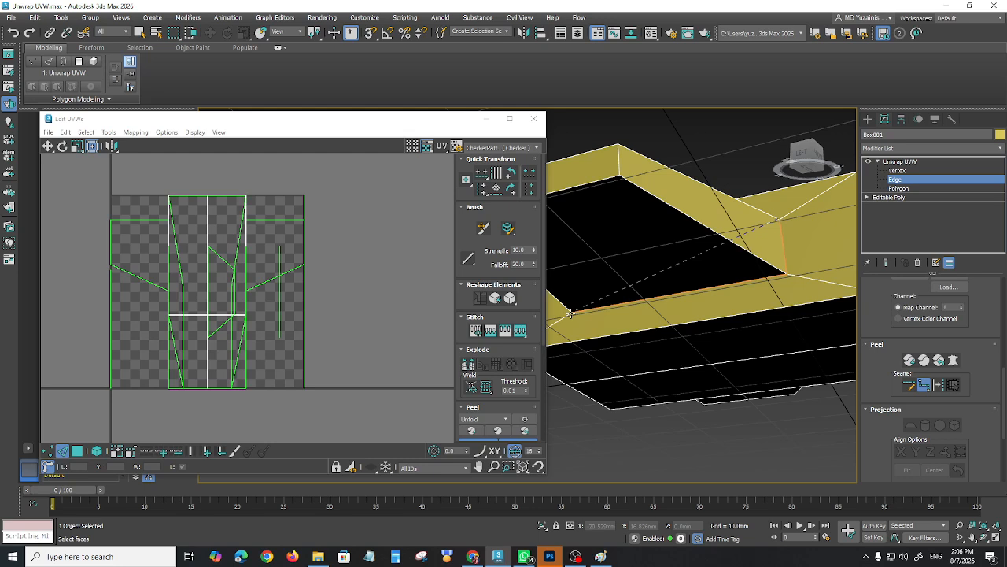
middle_click_drag(667, 252, 755, 265, "alt")
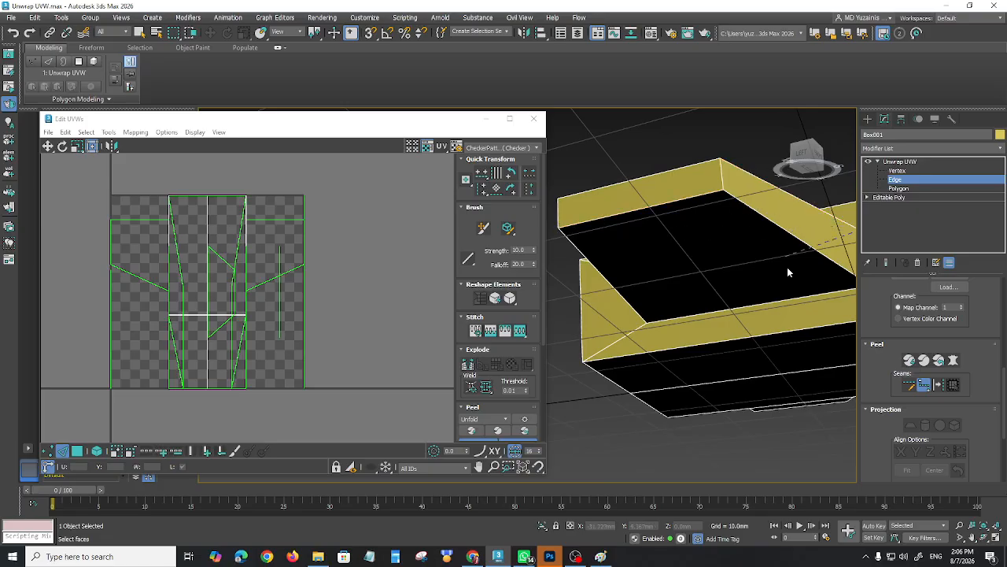
middle_click_drag(787, 267, 742, 281, "alt")
middle_click_drag(704, 247, 800, 234, "alt")
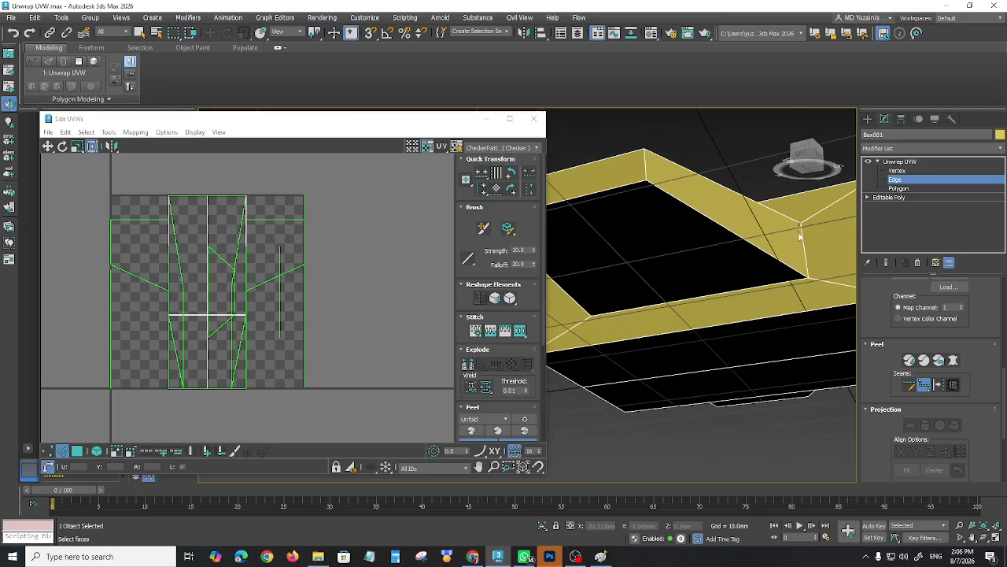
left_click(809, 278)
middle_click_drag(622, 317, 694, 330, "alt")
left_click(723, 297)
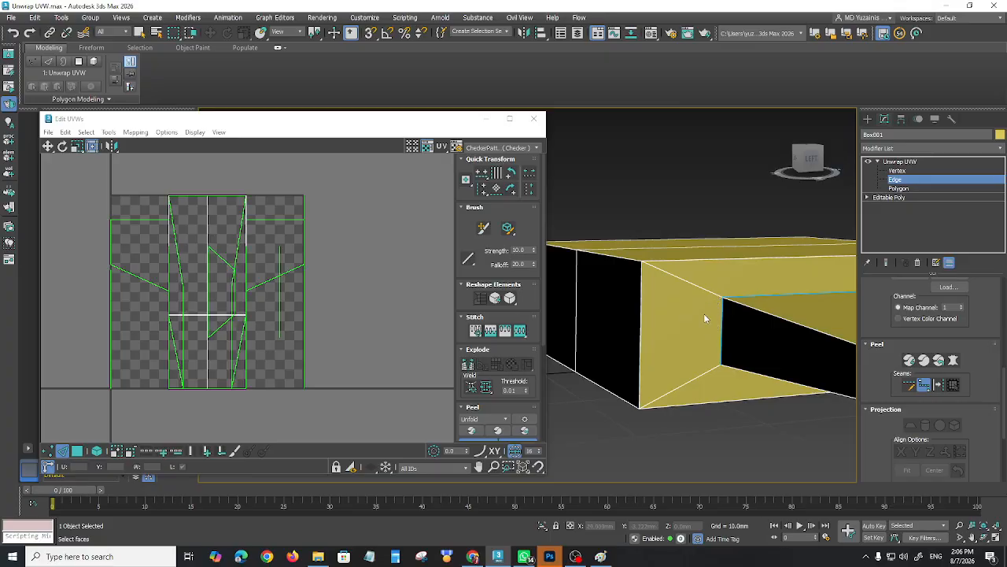
left_click(923, 384)
middle_click_drag(720, 376, 780, 303, "alt")
Try Point-to-Point seams along the same wing's leading edge and upper tip edge, and remove them with Edit Seams
left_click(930, 390)
left_click(758, 289)
left_click(641, 335)
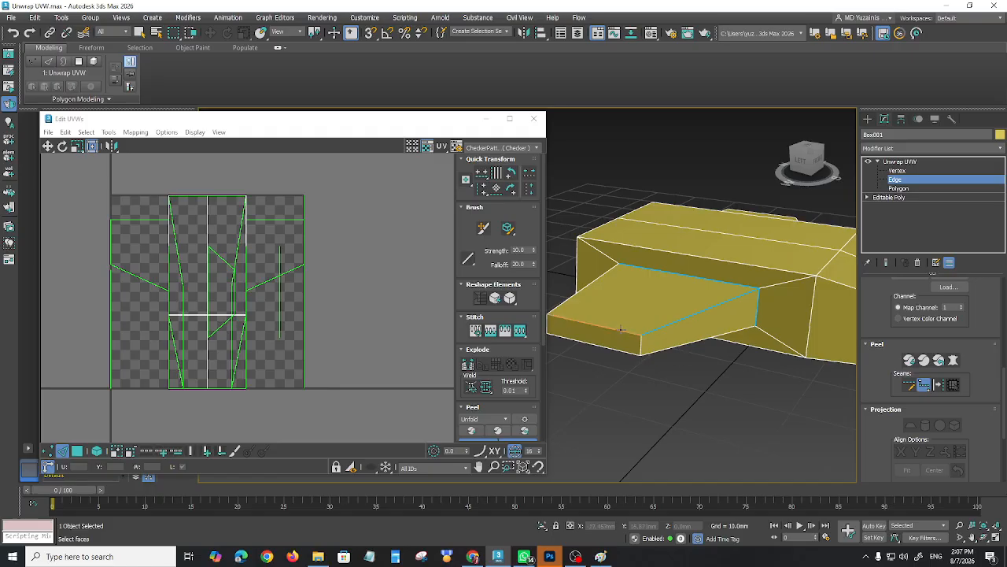
middle_click_drag(667, 378, 690, 383, "alt")
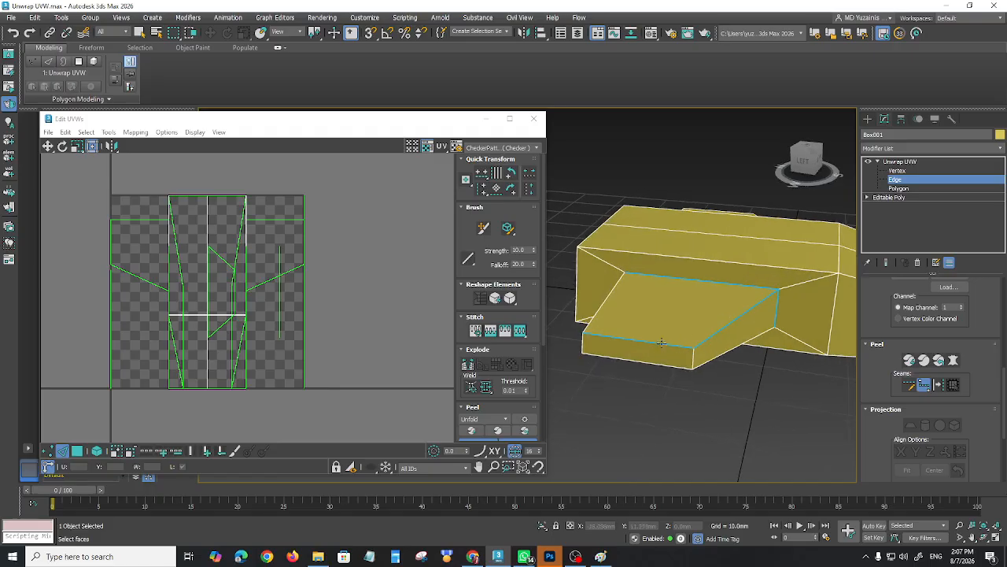
left_click(678, 346)
left_click(693, 346)
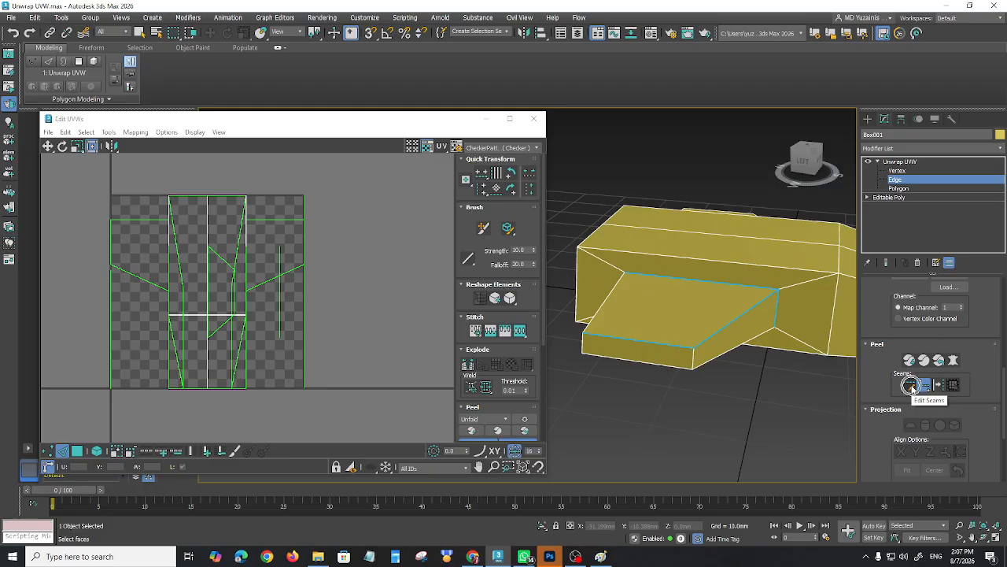
left_click(910, 385)
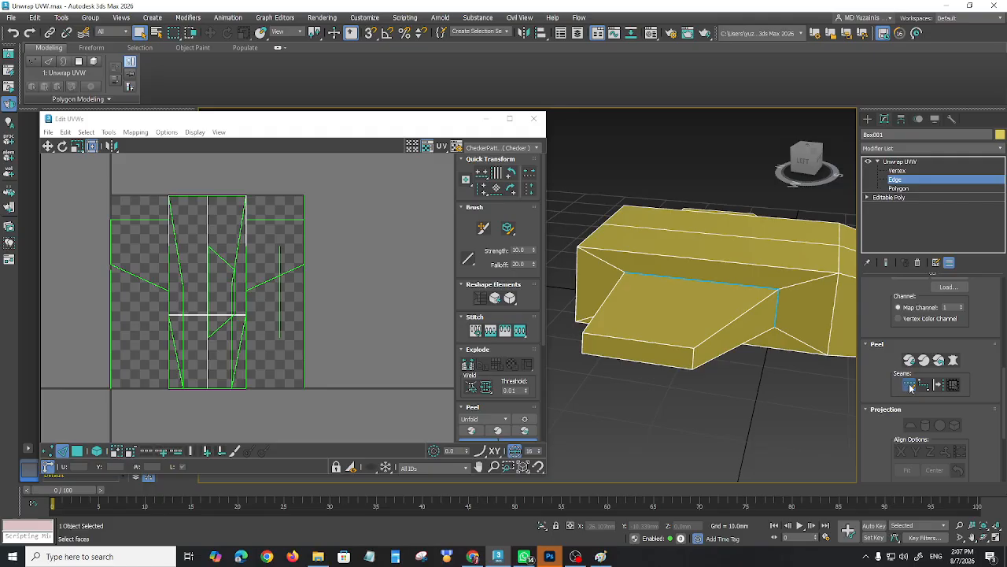
Switch to polygon level, select the top face of the first wing, and expand the selection to its seams
middle_click_drag(748, 394, 783, 402, "alt")
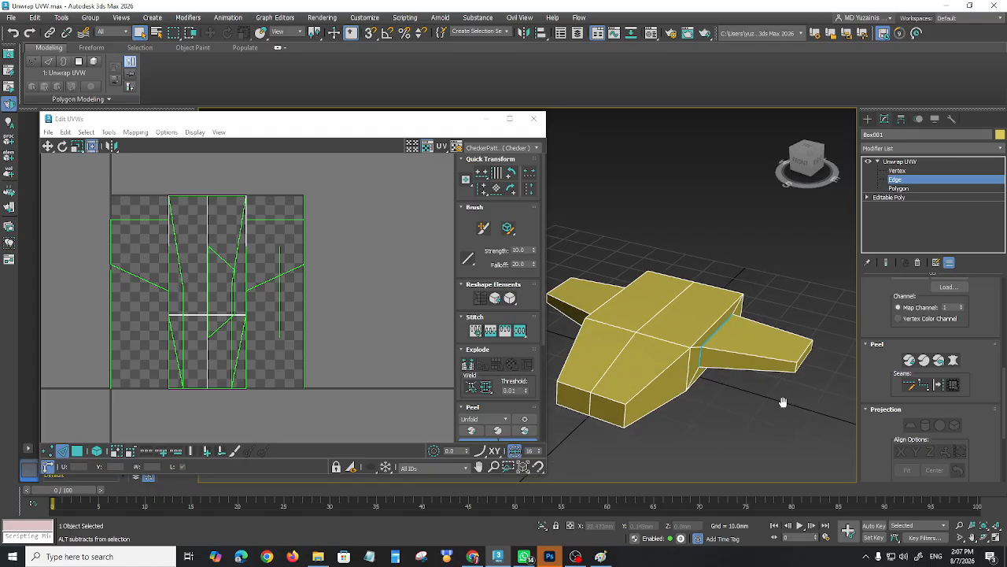
scroll(803, 393, "up", 3)
left_click(899, 189)
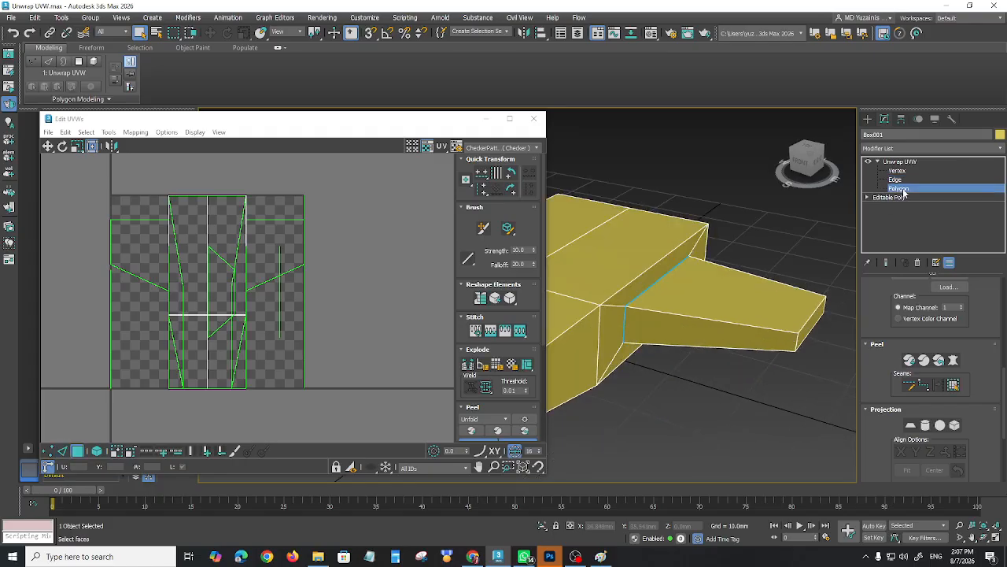
left_click(742, 312)
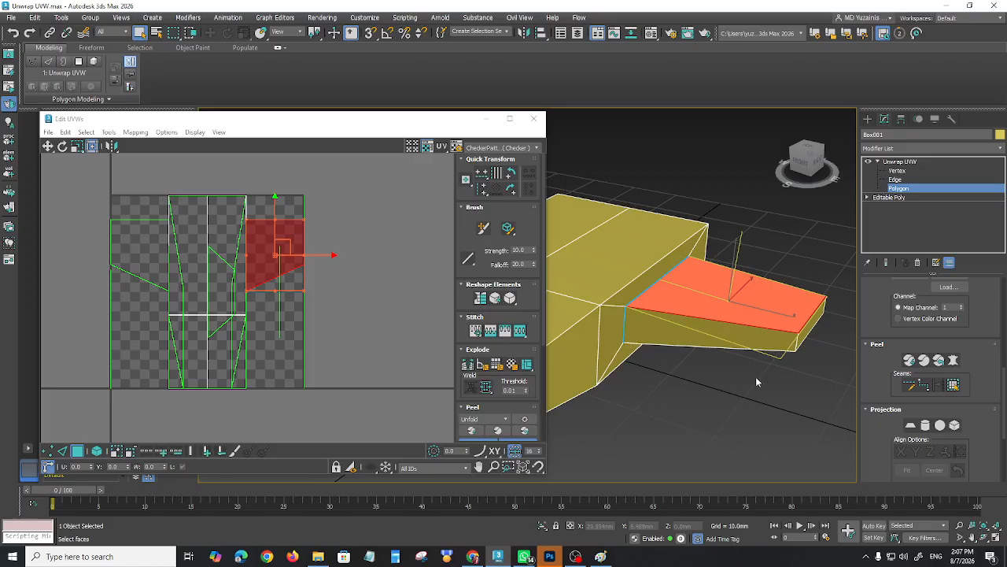
left_click(953, 385)
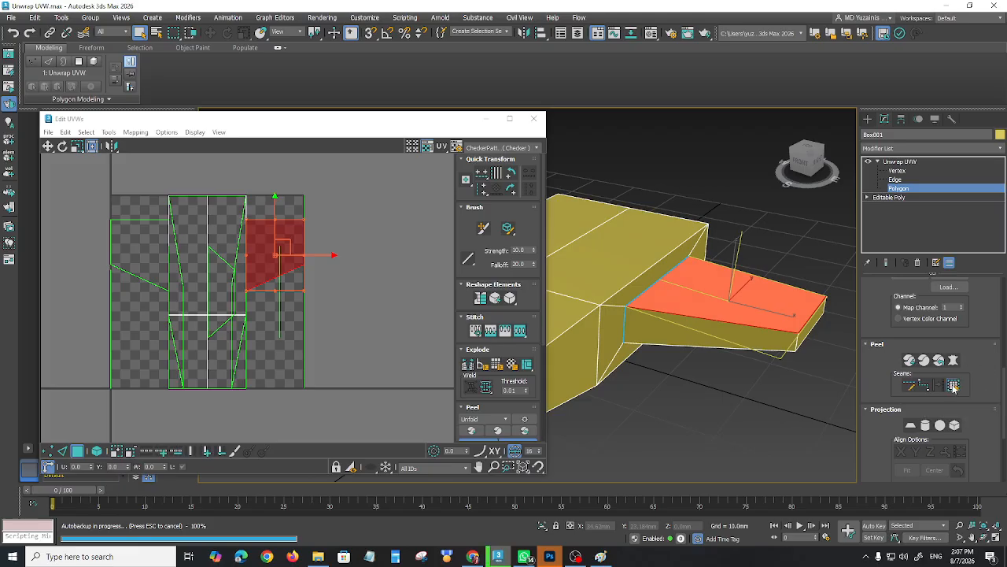
mouse_move(749, 383)
middle_mouse_down("alt")
mouse_move(747, 365)
mouse_move(743, 379)
middle_mouse_up("alt")
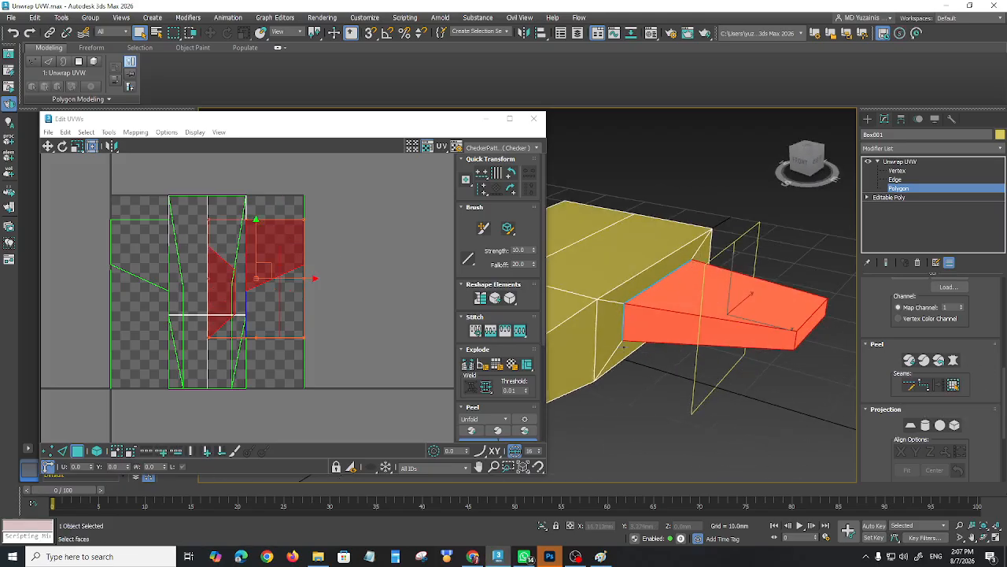
middle_click_drag(651, 354, 772, 398, "alt")
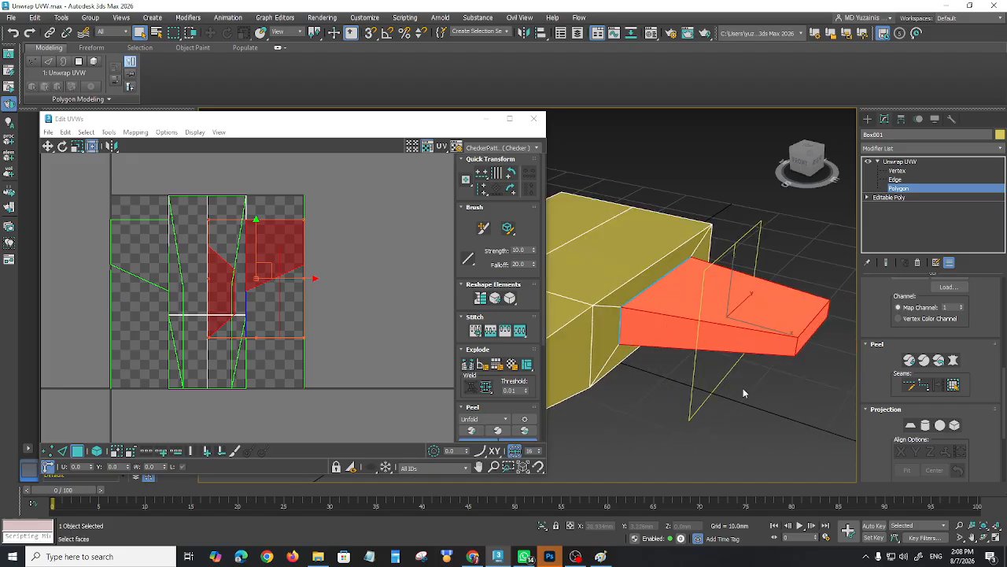
Move the selected wing faces beyond the UV tile, and try Quick Peel and Peel Mode on them
left_click_drag(269, 265, 403, 265)
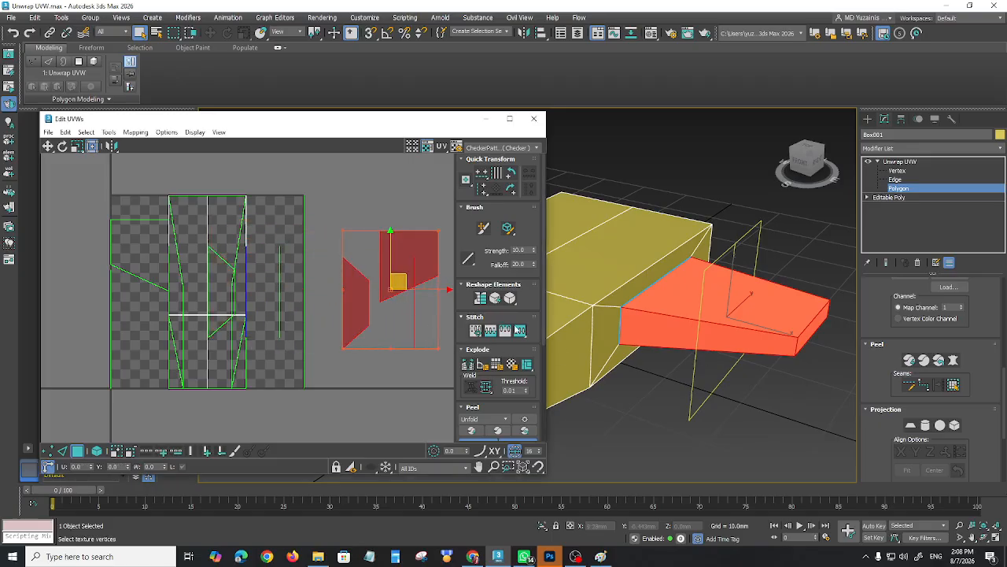
middle_click_drag(747, 400, 761, 392)
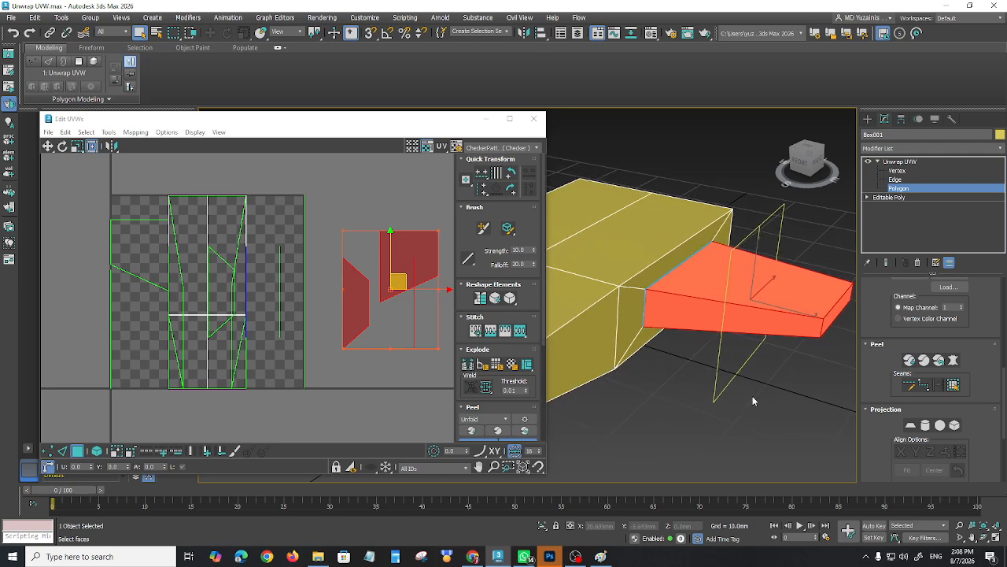
left_click(909, 360)
left_click(924, 360)
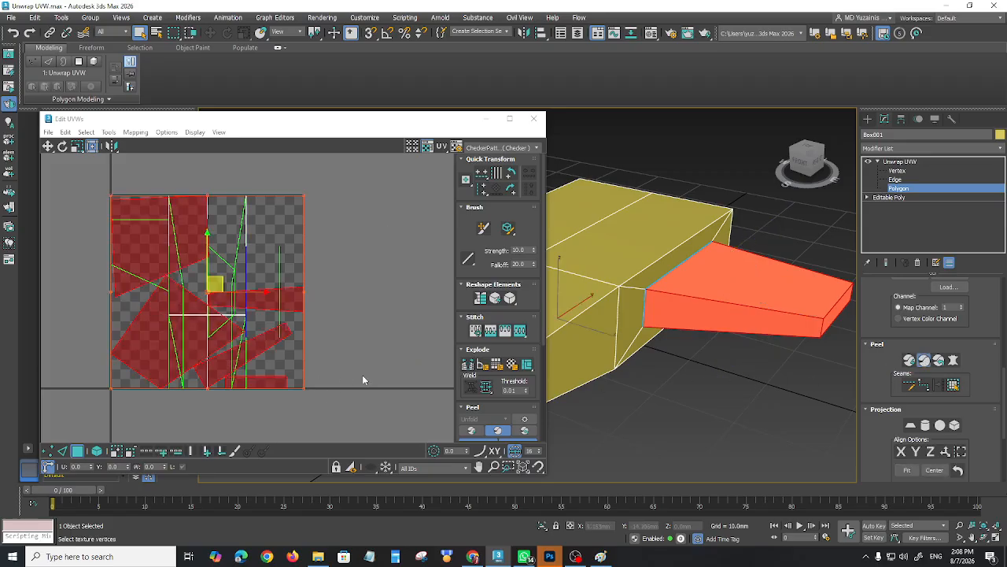
middle_click_drag(672, 391, 656, 403, "alt")
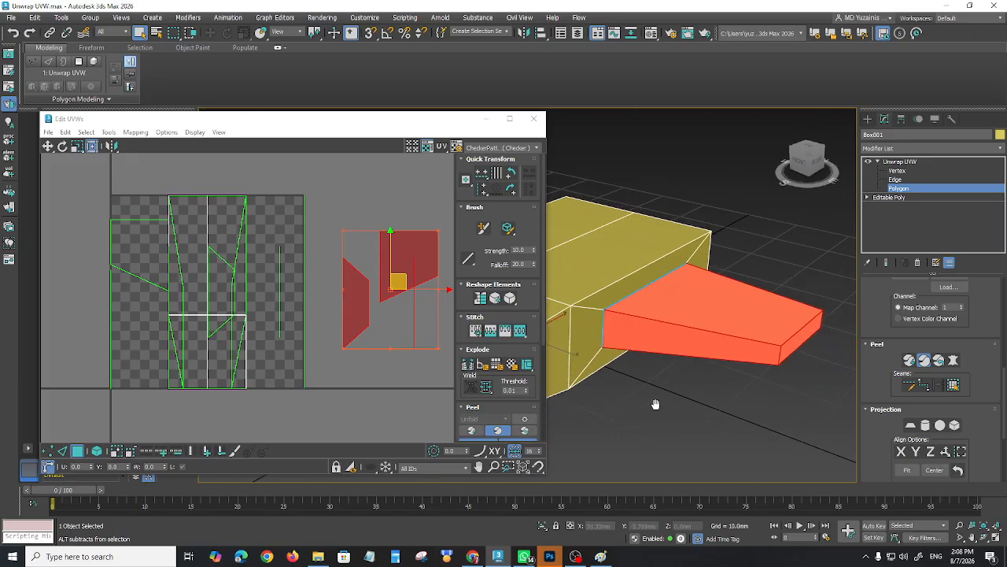
Open Pelt Map for the selected wing faces, run the pelt simulation, and commit the result
left_click(954, 360)
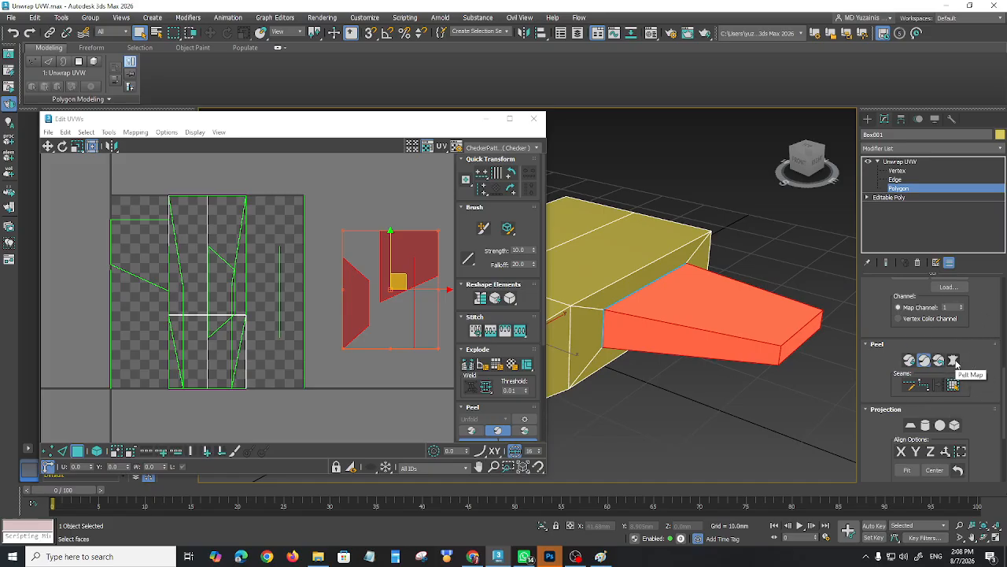
left_click(954, 360)
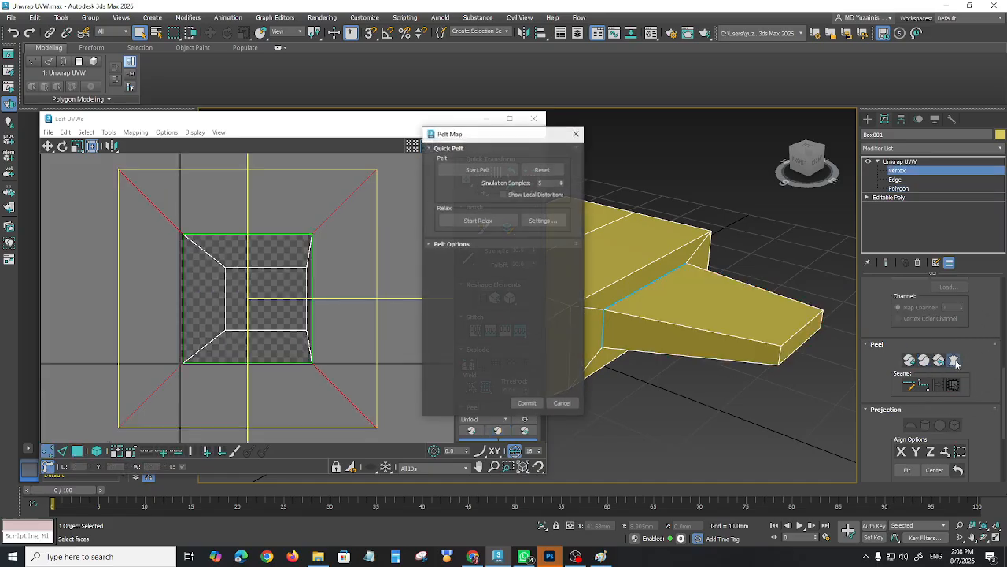
mouse_move(473, 137)
left_mouse_down()
mouse_move(450, 136)
mouse_move(458, 138)
left_mouse_up()
left_click(459, 172)
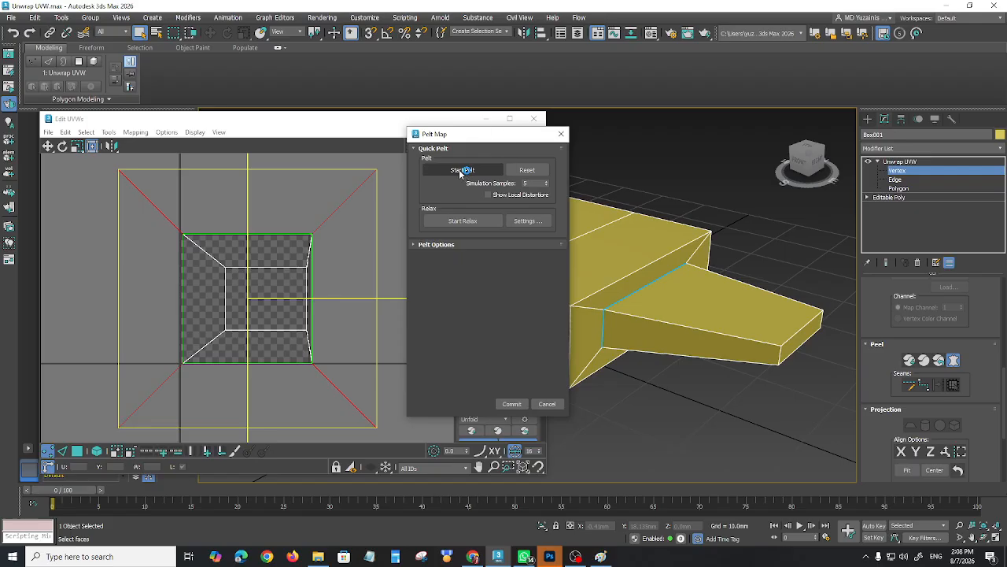
left_click(461, 172)
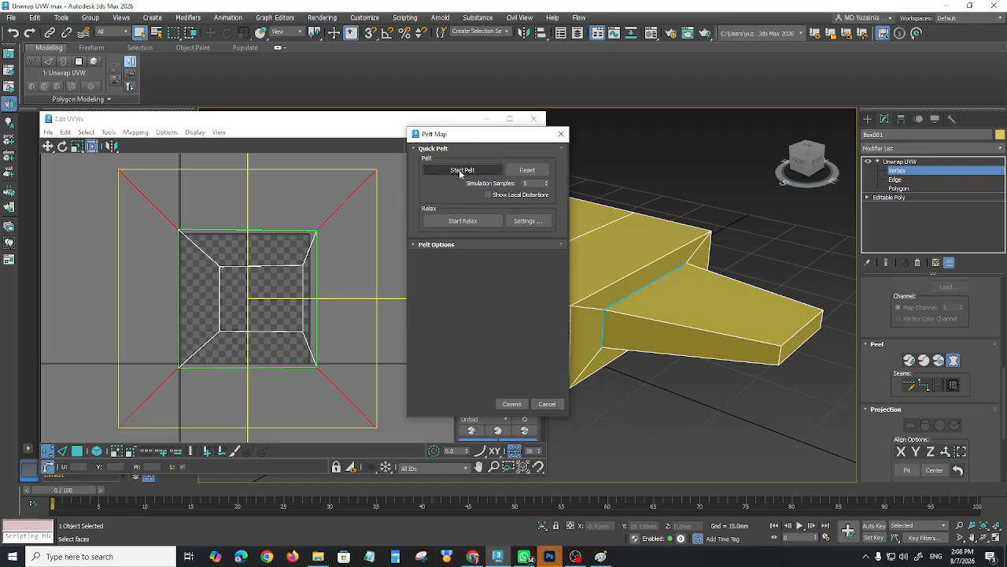
left_click(461, 173)
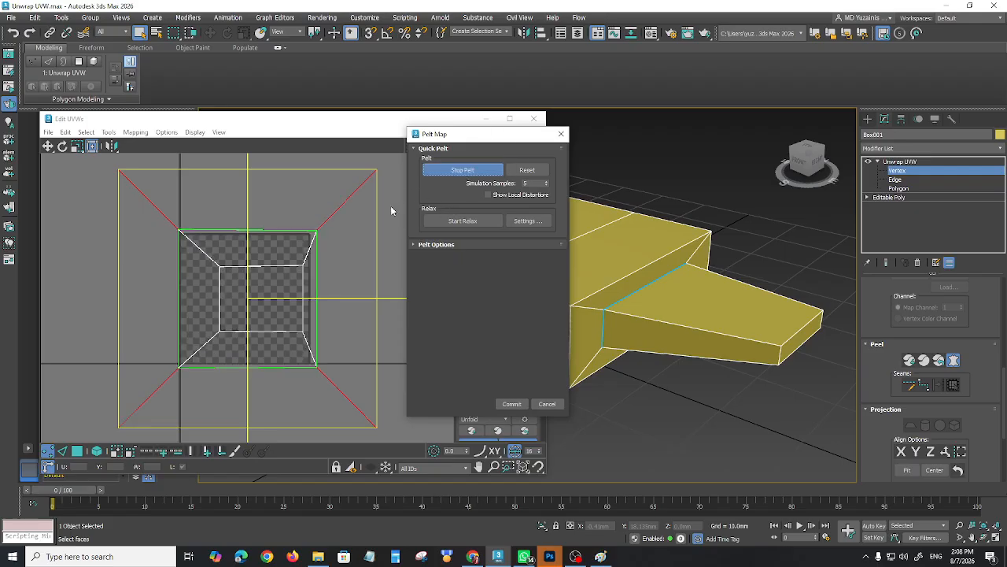
left_click(458, 172)
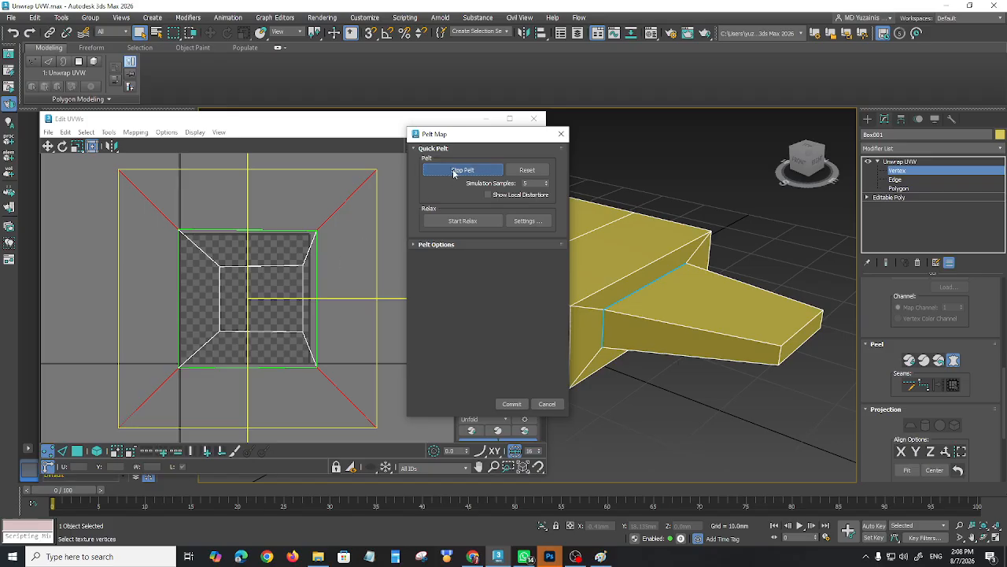
left_click(511, 405)
Move the pelted wing shell outside the UV tile, clear of the other UV faces
left_click_drag(265, 284, 409, 283)
middle_click_drag(399, 413, 328, 415)
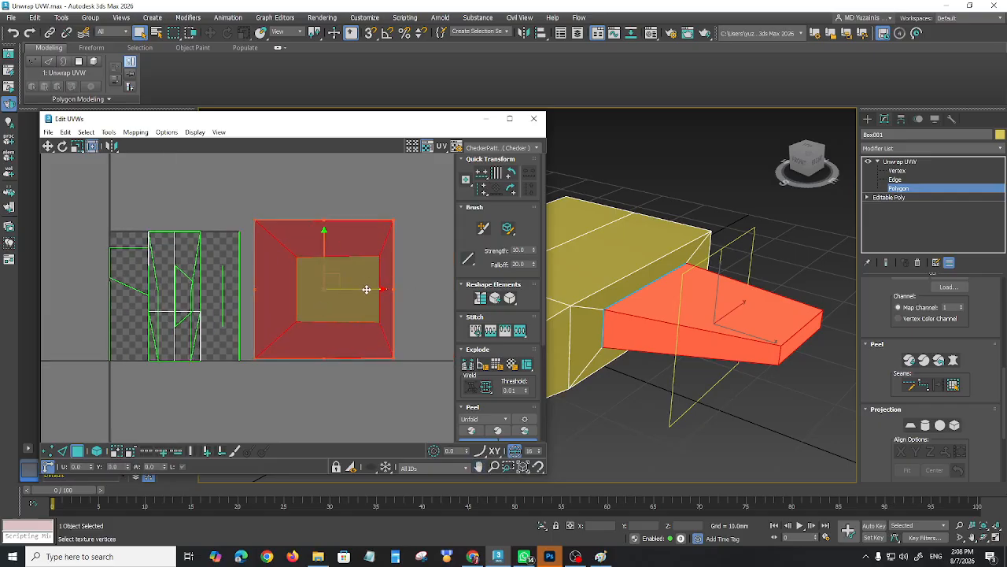
middle_click_drag(760, 400, 761, 403, "alt")
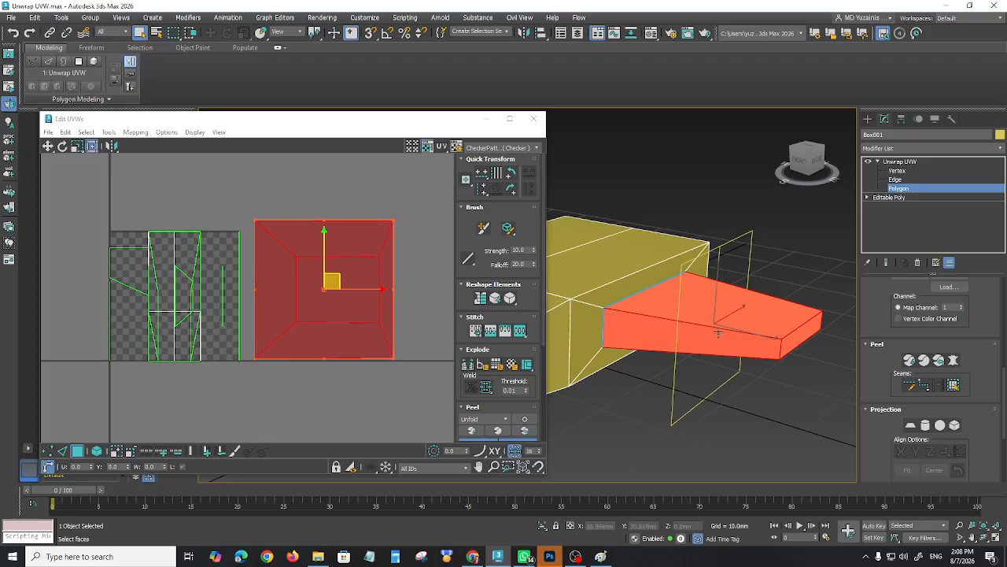
Show the UV_Checker texture on the model, and change the displayed texture to CheckerPattern (Checker)
left_click(507, 149)
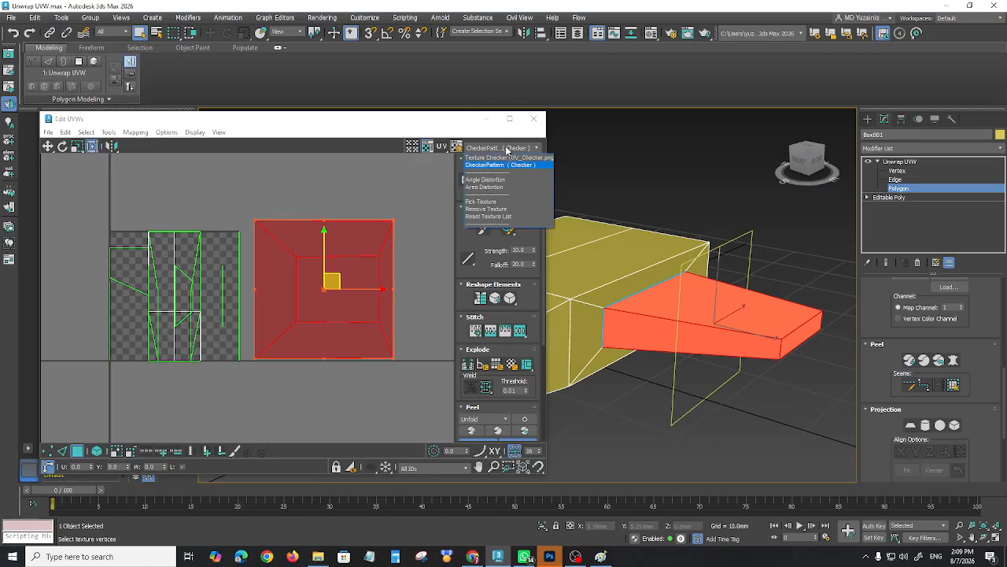
left_click(493, 157)
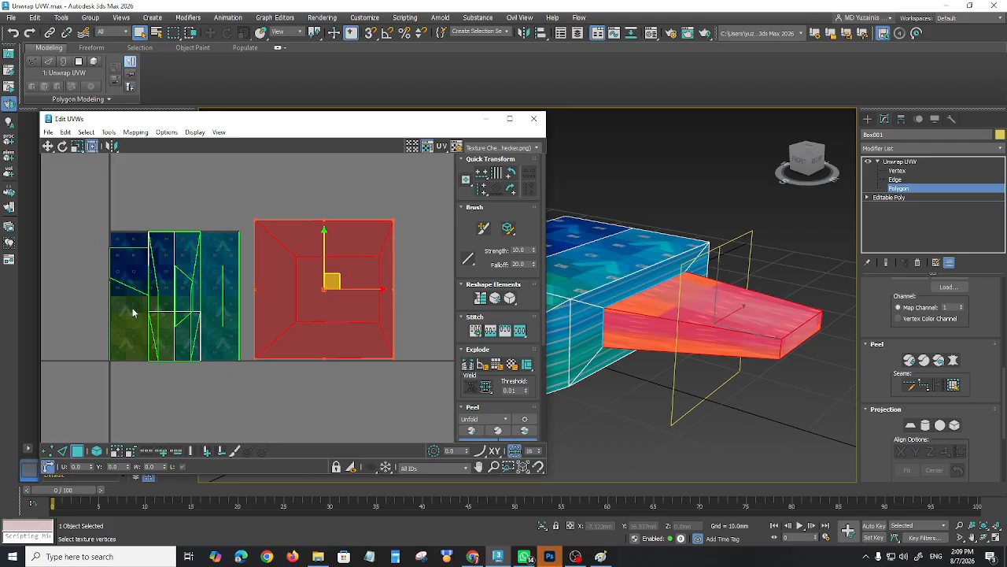
left_click(500, 148)
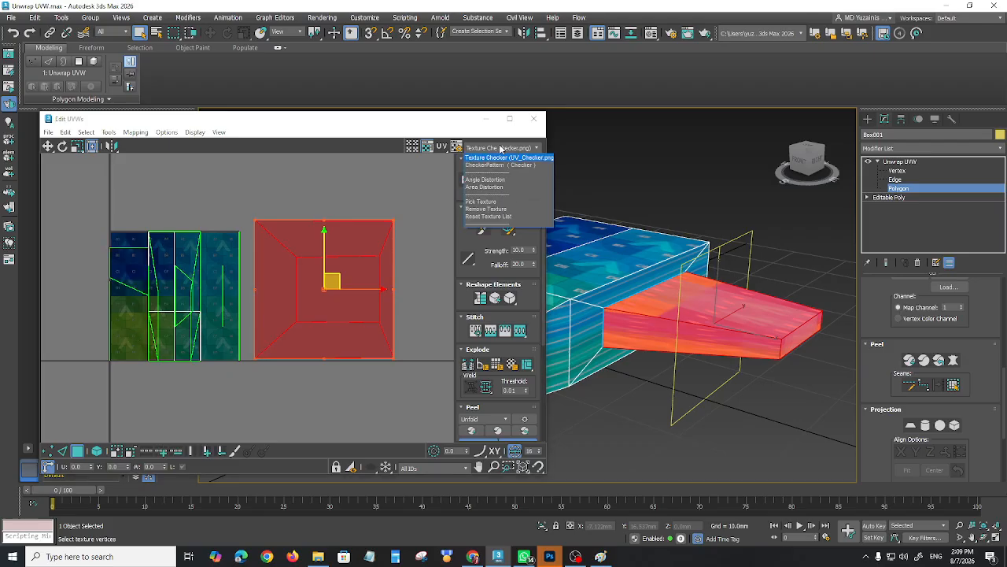
left_click(499, 164)
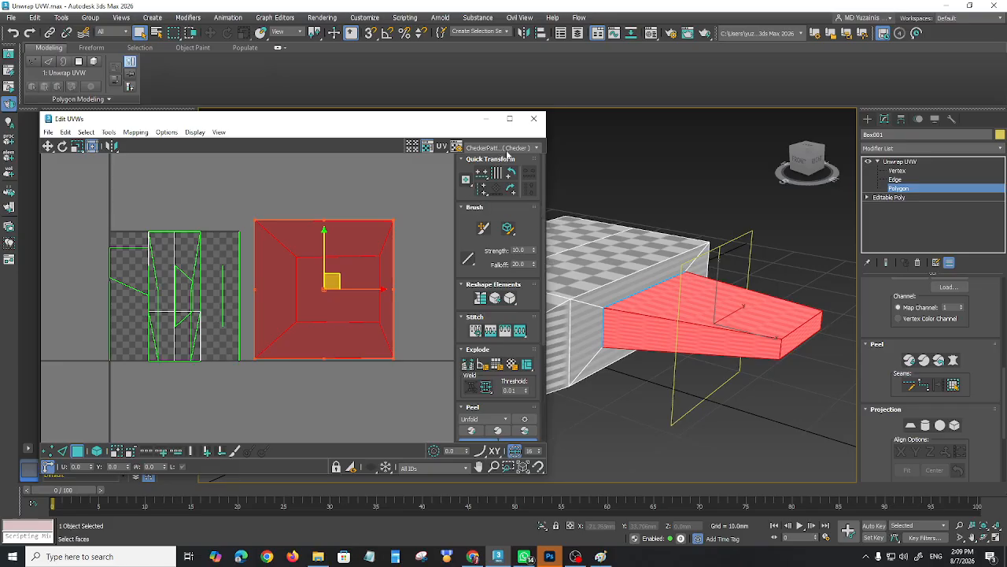
Examine the checker squares on the wing's top and side faces for stretching compared with the fuselage, and clear the face selection
middle_click_drag(730, 395, 729, 452, "alt")
scroll(729, 448, "up", 3)
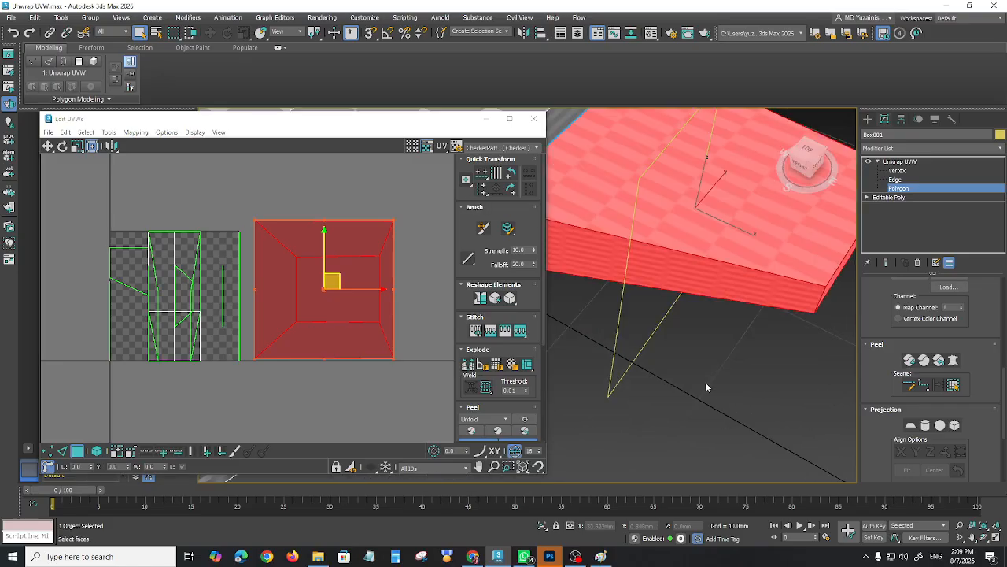
middle_click_drag(672, 299, 759, 421)
scroll(284, 343, "up", 2)
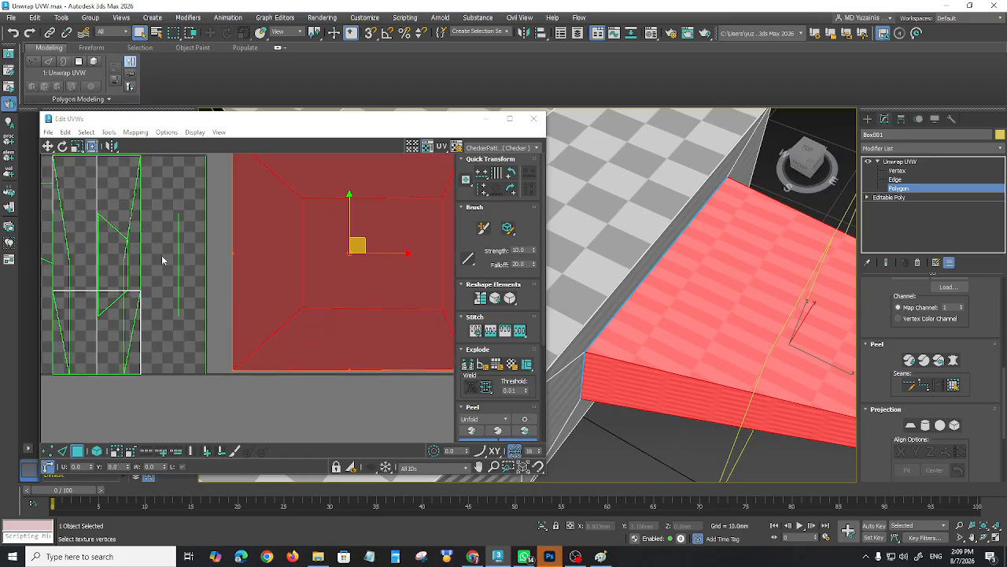
middle_click_drag(707, 346, 733, 337, "alt")
scroll(736, 387, "down", 3)
scroll(764, 380, "up", 2)
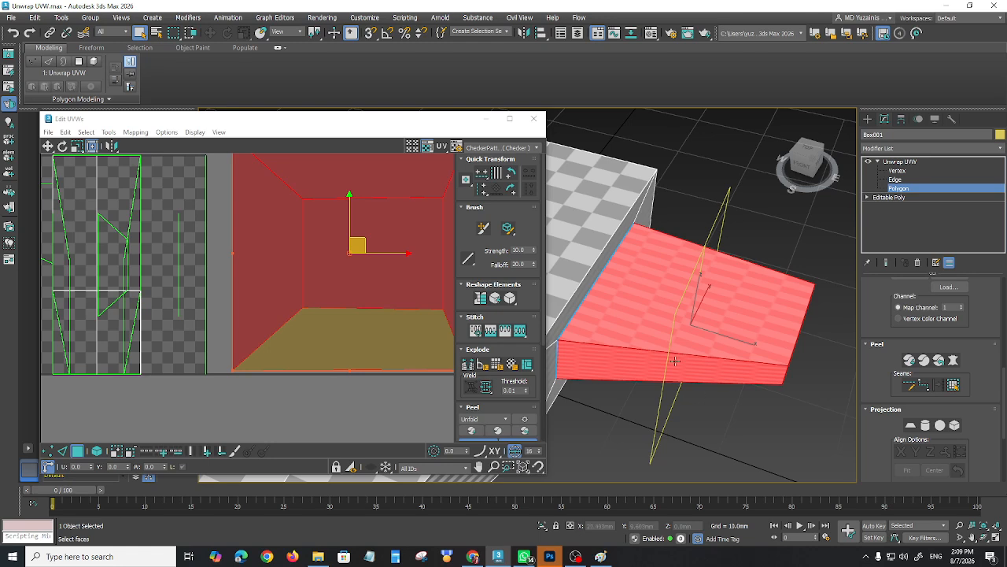
scroll(360, 391, "down", 5)
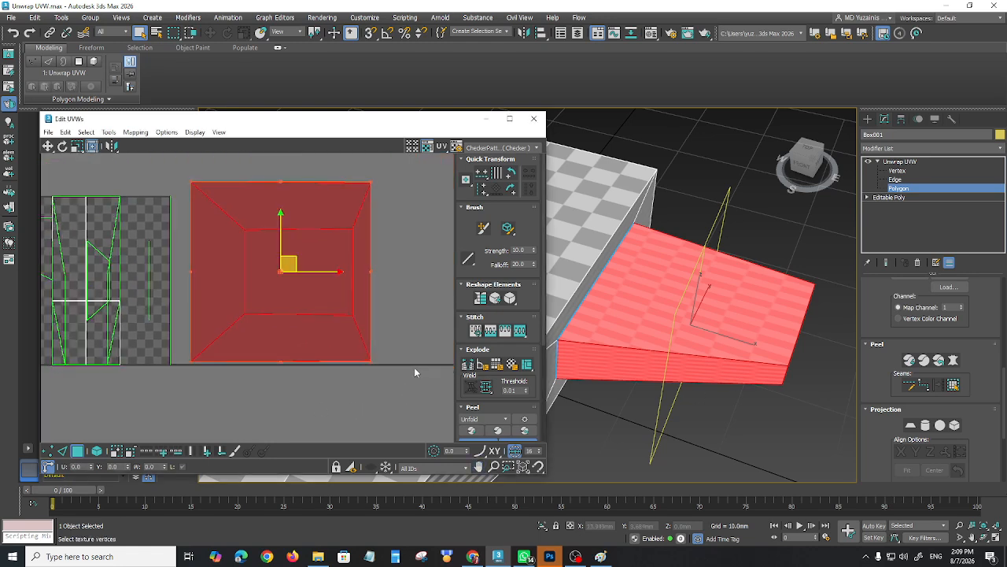
middle_click_drag(726, 406, 700, 383, "alt")
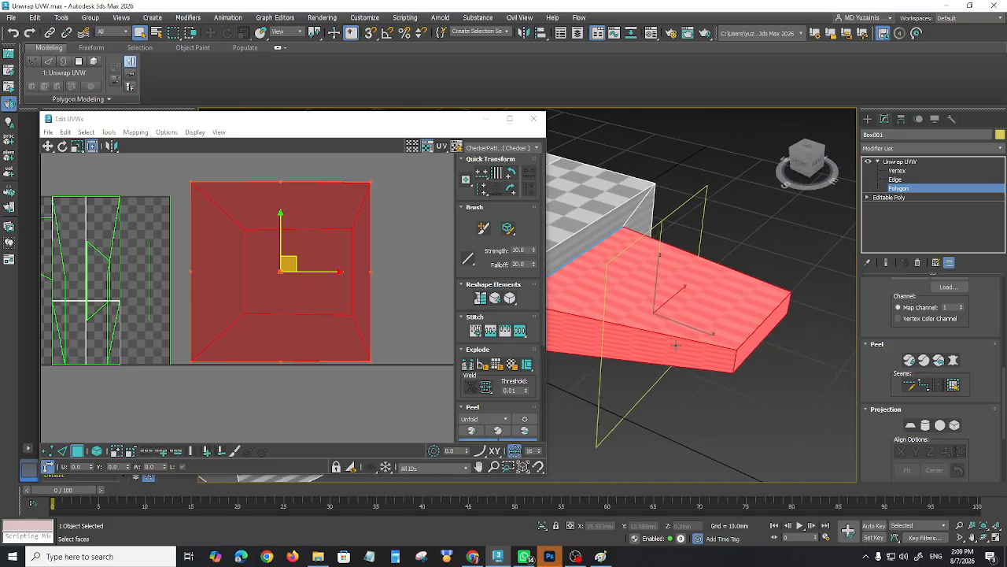
left_click(725, 387)
middle_click_drag(707, 402, 672, 402, "alt")
middle_click_drag(572, 371, 641, 342, "alt")
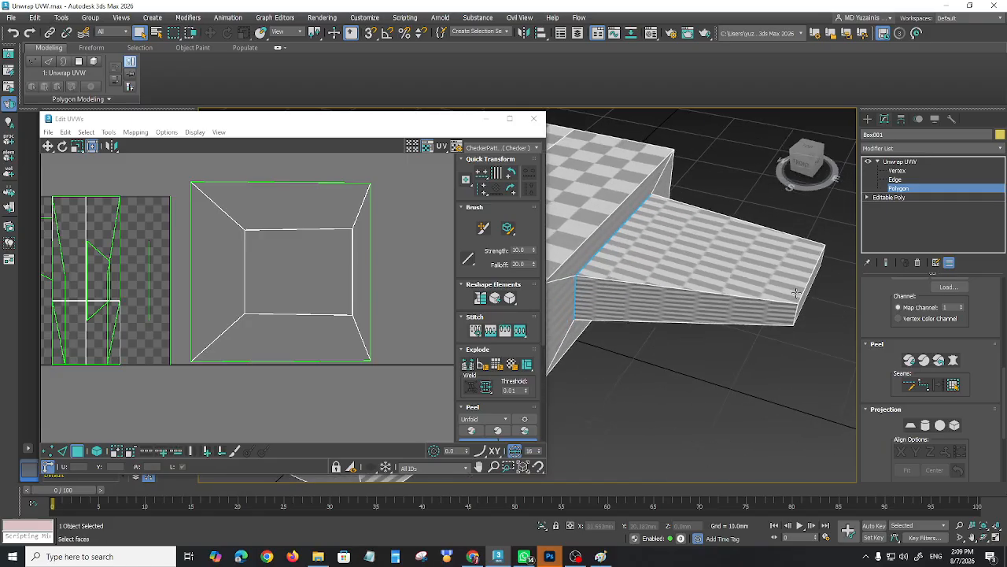
mouse_move(653, 295)
middle_mouse_down("alt")
mouse_move(675, 341)
mouse_move(672, 292)
mouse_move(636, 254)
mouse_move(707, 270)
mouse_move(719, 333)
mouse_move(651, 296)
middle_mouse_up("alt")
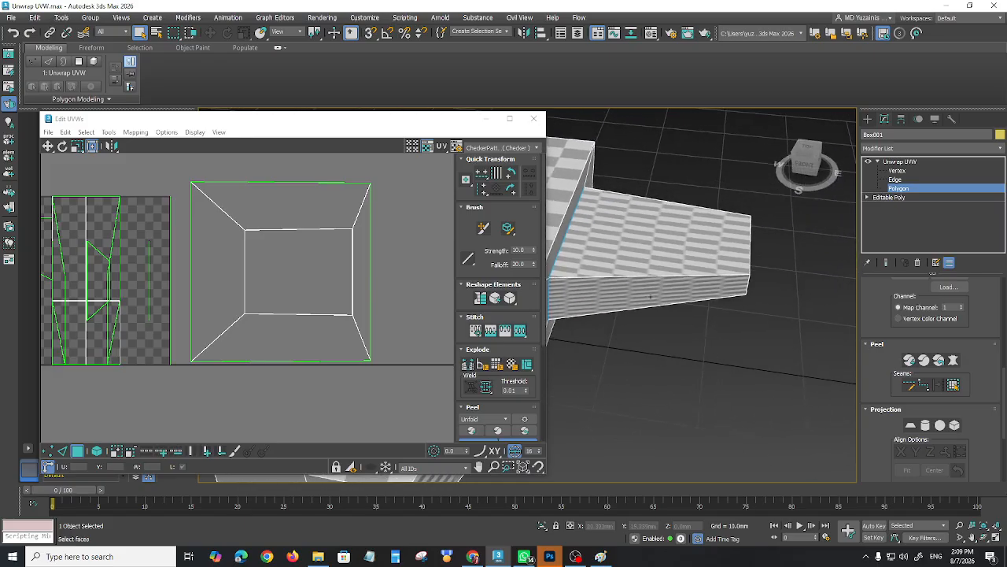
Switch to Paint to review the hand-drawn UV workflow sketch, and return to the wing in 3ds Max
left_click(602, 557)
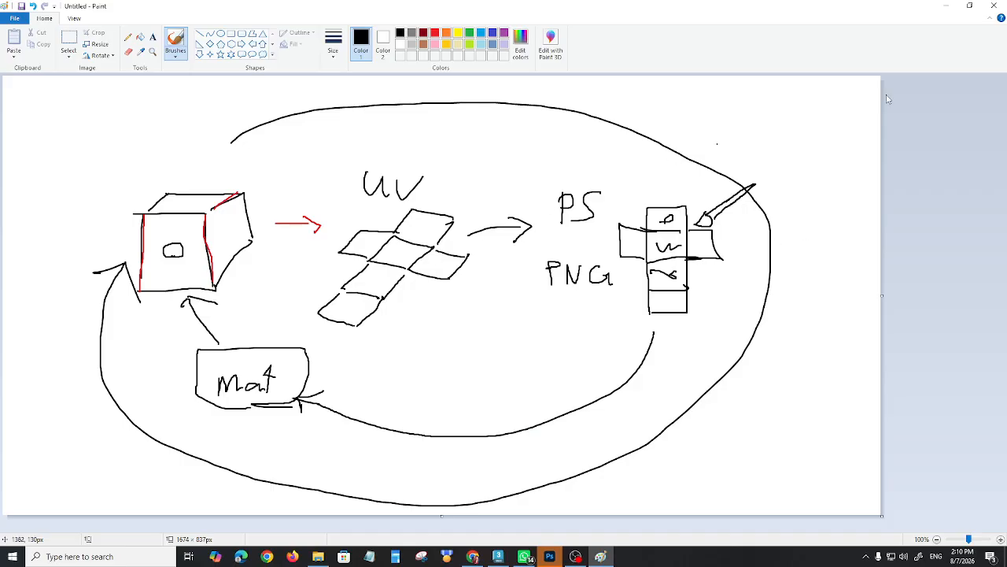
left_click(946, 7)
mouse_move(686, 303)
middle_mouse_down("alt")
mouse_move(641, 331)
mouse_move(662, 317)
mouse_move(797, 343)
middle_mouse_up("alt")
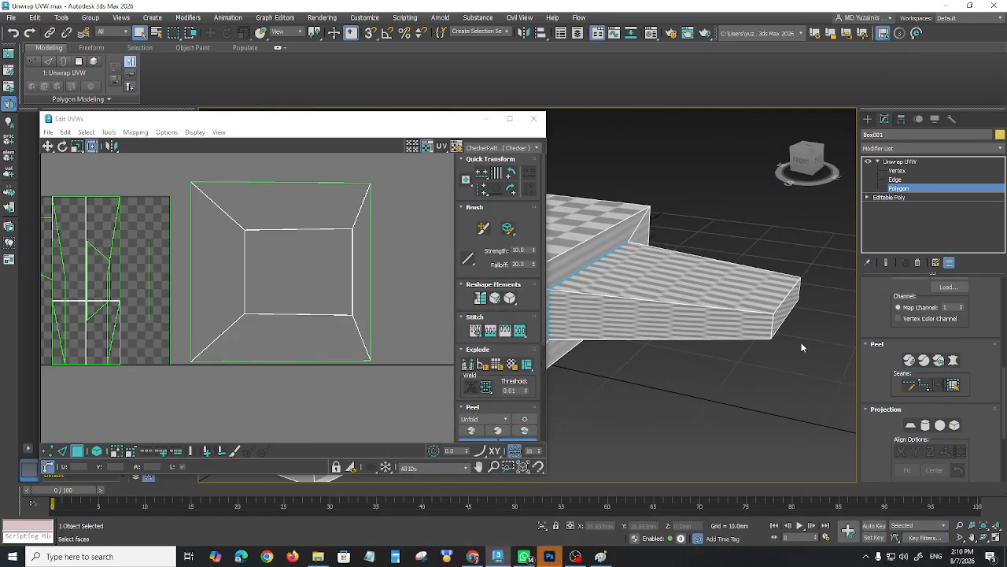
mouse_move(751, 387)
middle_mouse_down("alt")
mouse_move(785, 386)
mouse_move(763, 381)
middle_mouse_up("alt")
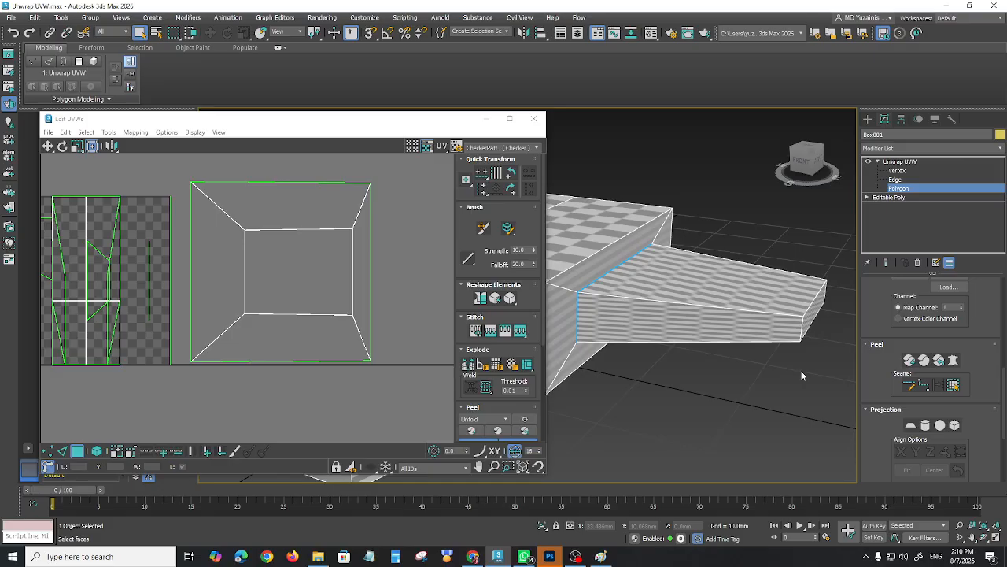
At edge level, mark Point-to-Point seams along the wing tip's front vertical edge and the wing's lower leading edge
left_click(923, 384)
mouse_move(819, 399)
middle_mouse_down("alt")
mouse_move(788, 380)
mouse_move(712, 393)
mouse_move(682, 367)
mouse_move(676, 376)
mouse_move(676, 403)
mouse_move(691, 408)
mouse_move(700, 395)
mouse_move(691, 350)
mouse_move(682, 380)
mouse_move(807, 392)
middle_mouse_up("alt")
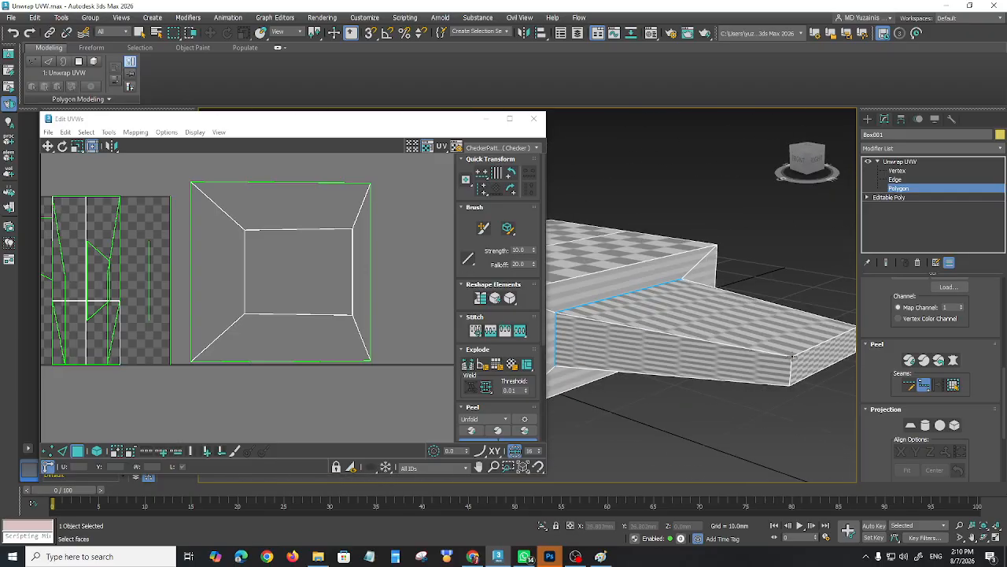
left_click(897, 171)
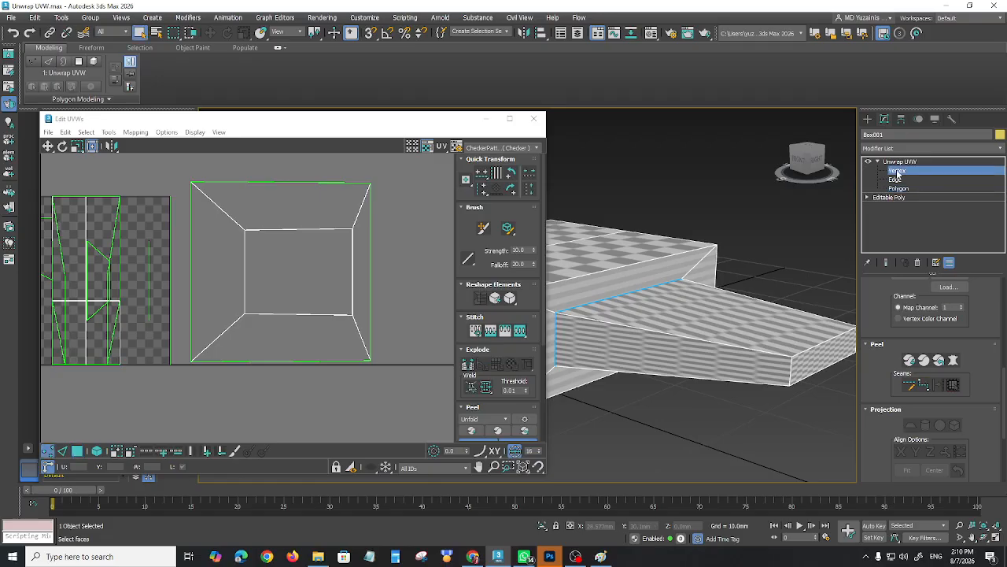
left_click(924, 385)
left_click(902, 180)
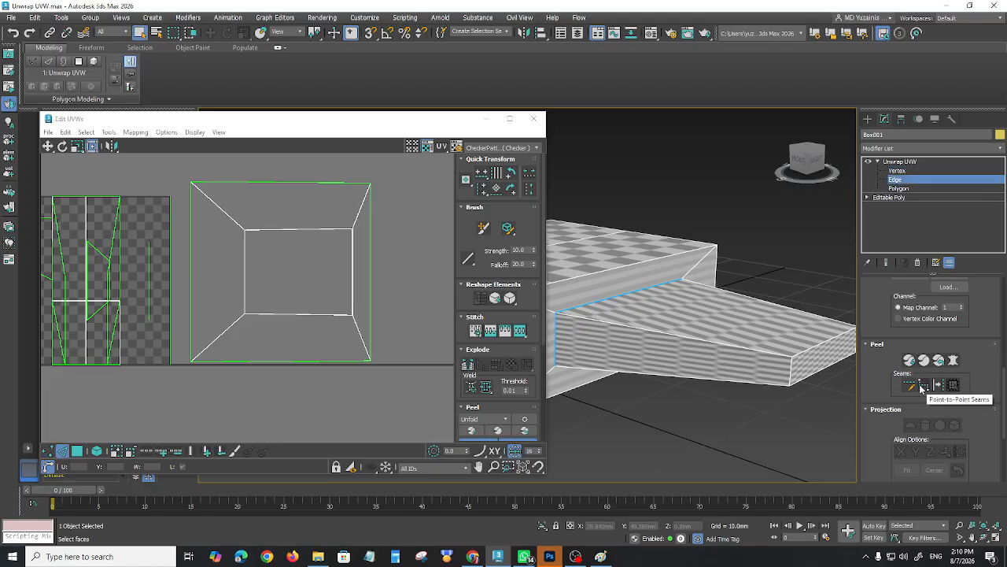
left_click(924, 385)
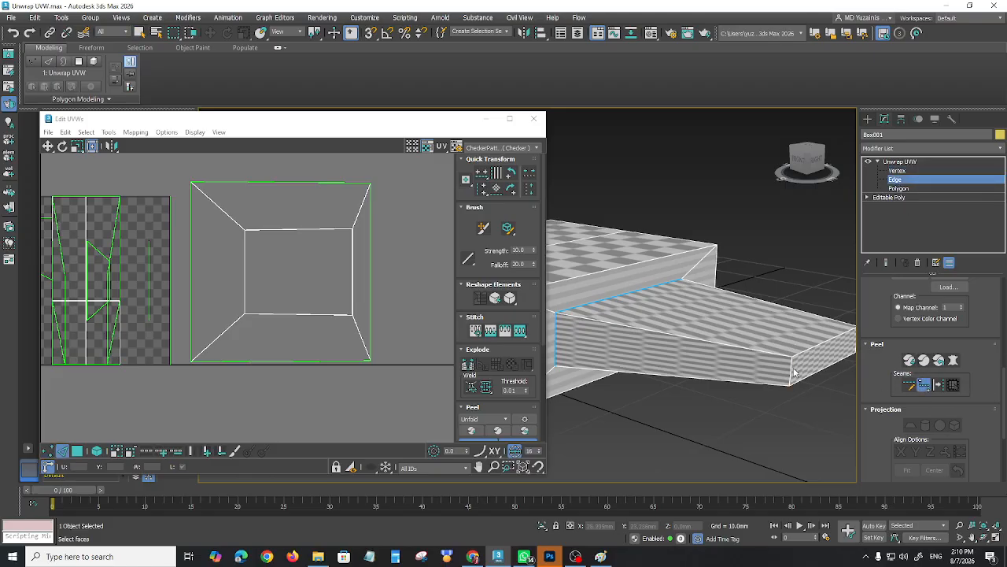
middle_click_drag(790, 409, 780, 348, "alt")
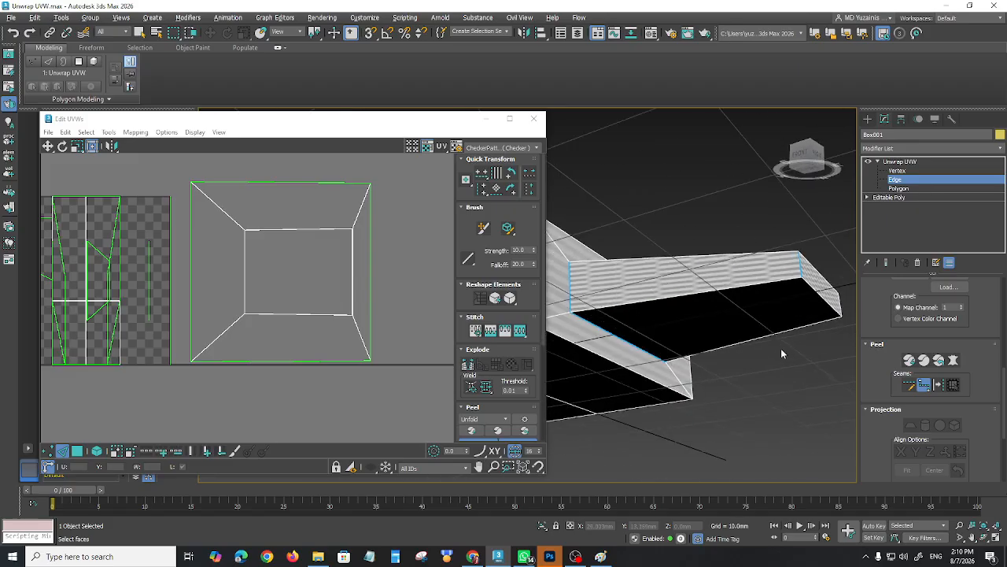
middle_click_drag(766, 302, 755, 311, "alt")
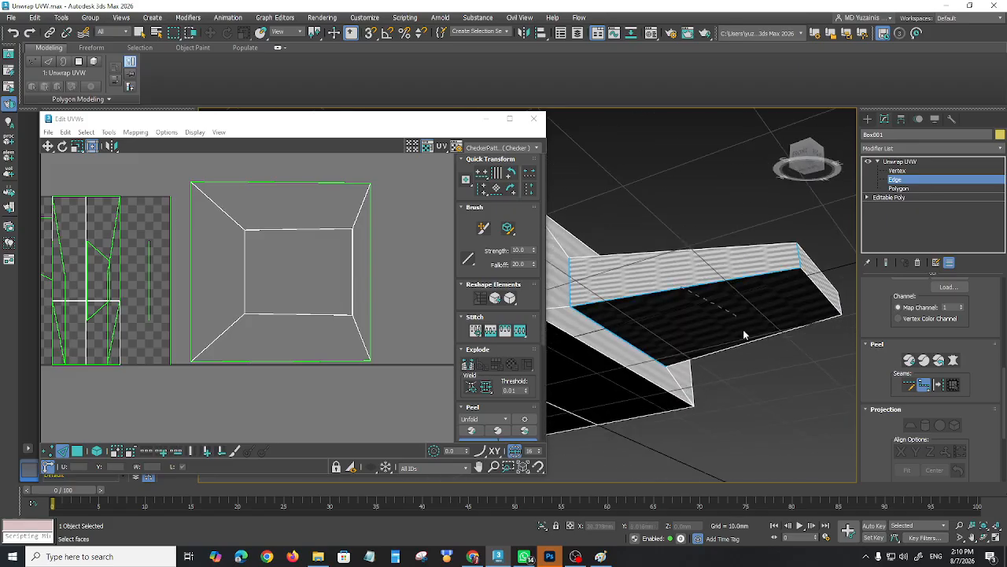
Mark Point-to-Point seams along the same wing's lower trailing edge and up the tip's rear vertical edge
middle_click_drag(767, 381, 703, 318, "alt")
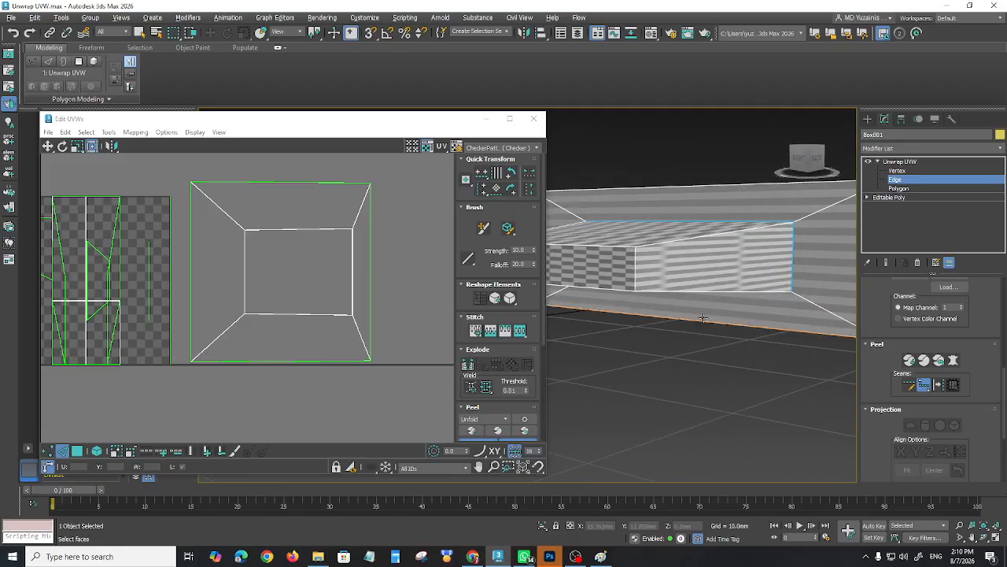
left_click(634, 249, "ctrl")
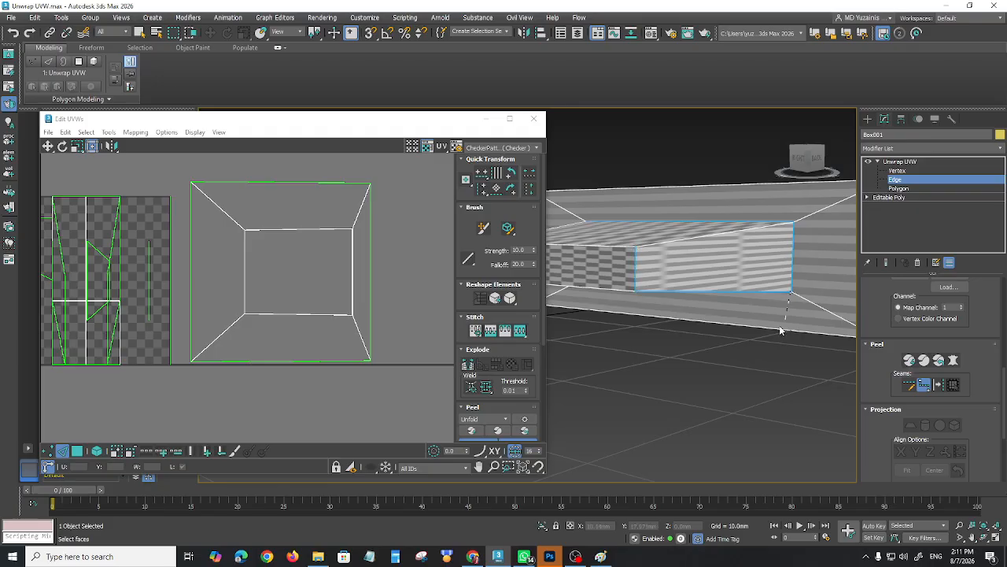
middle_click_drag(771, 339, 746, 382, "alt")
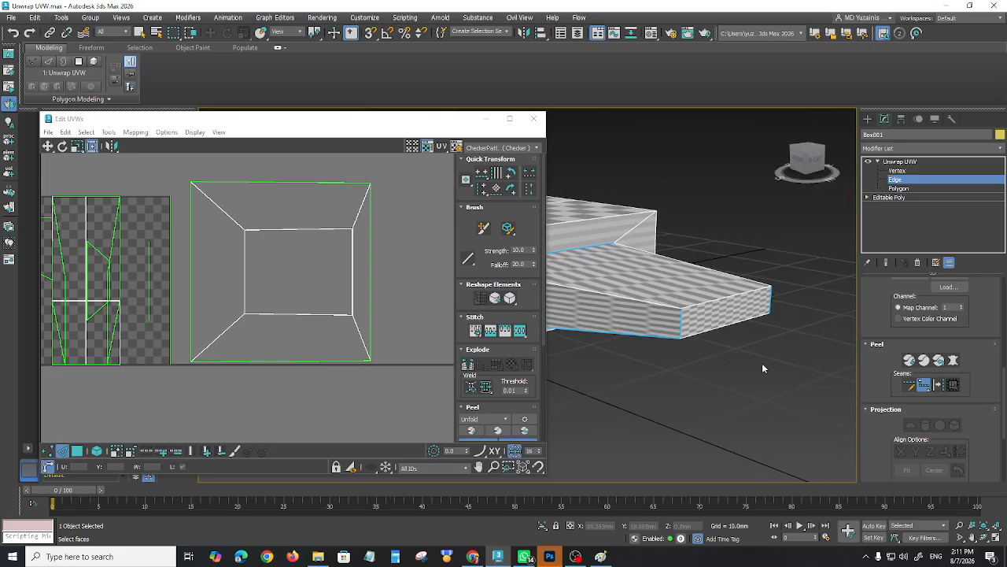
End seam marking, select the wing's top face at polygon level, and expand the selection to the seams
left_click(923, 384)
left_click(903, 189)
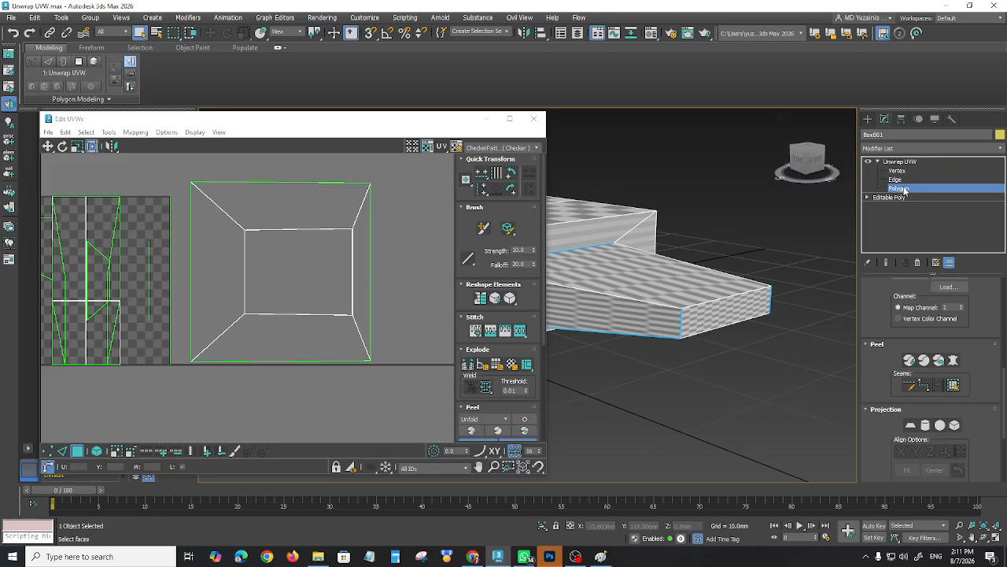
left_click(669, 284)
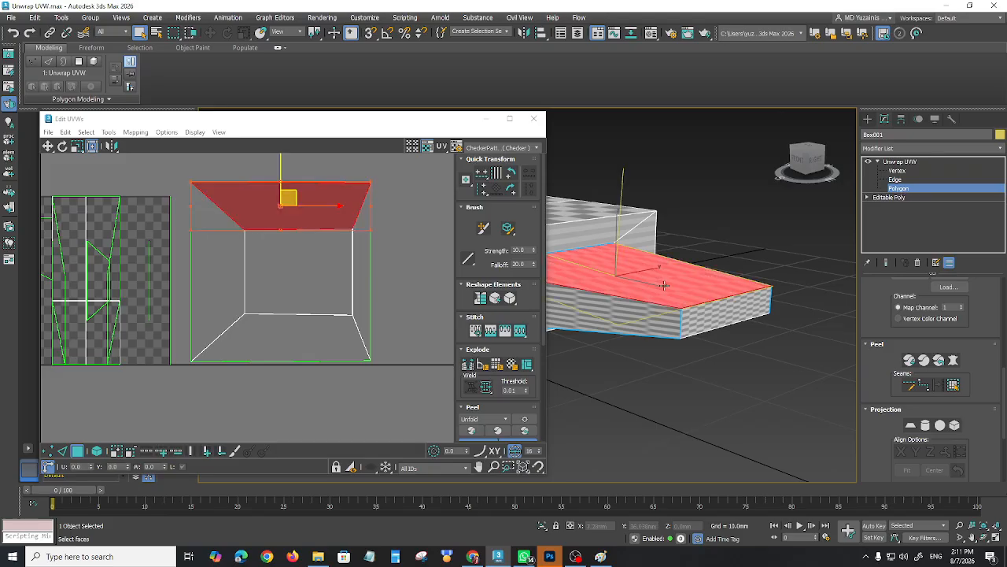
left_click(953, 385)
middle_click_drag(707, 344, 803, 359, "alt")
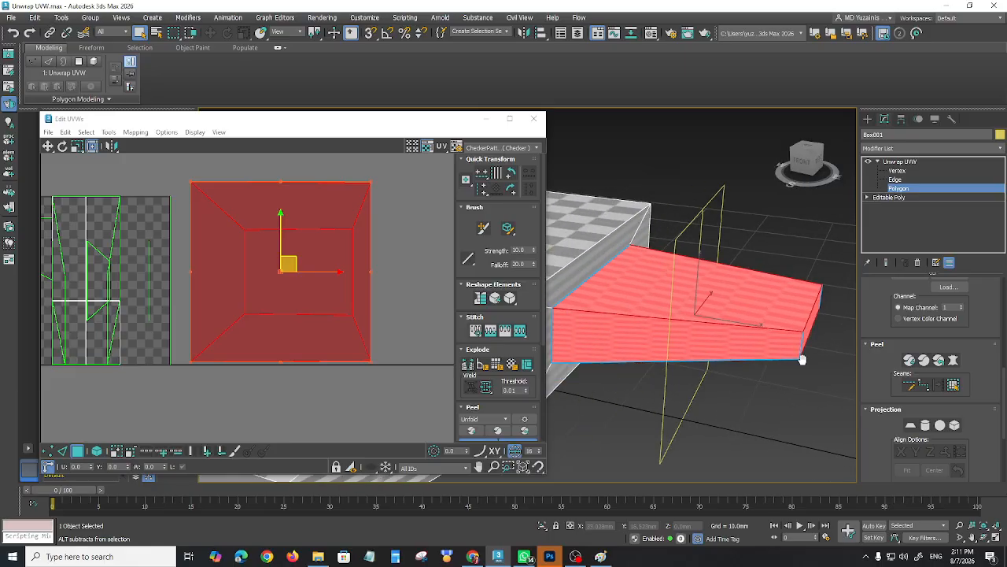
Run and commit a Pelt map on the selected wing faces, and move the resulting UV shell beside the checker tile
left_click(953, 360)
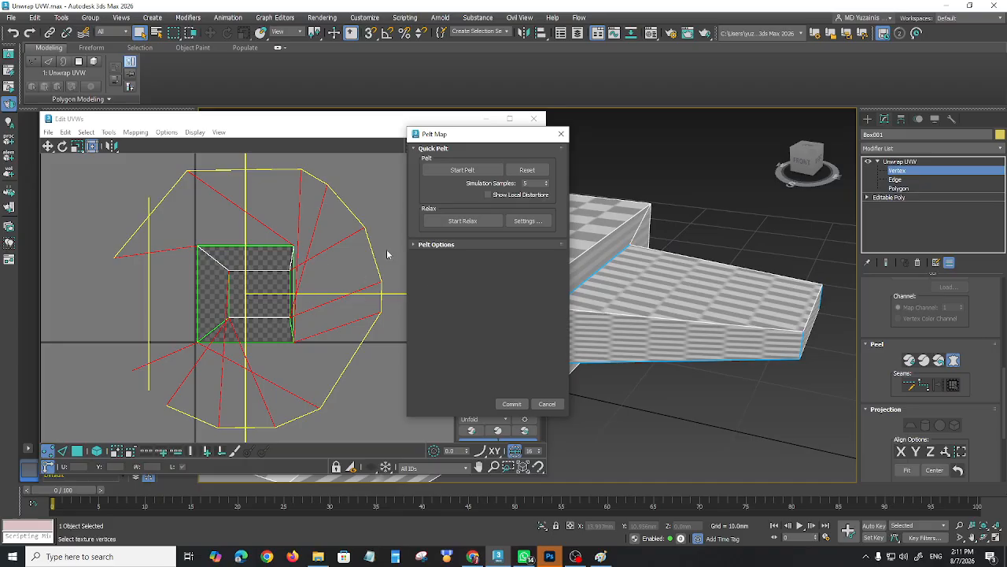
left_click(462, 170)
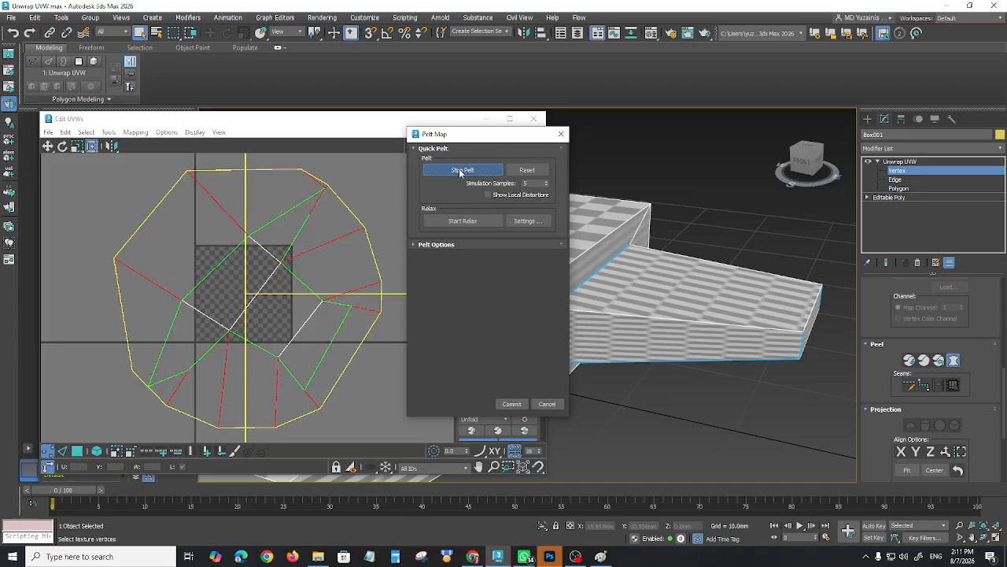
left_click(462, 171)
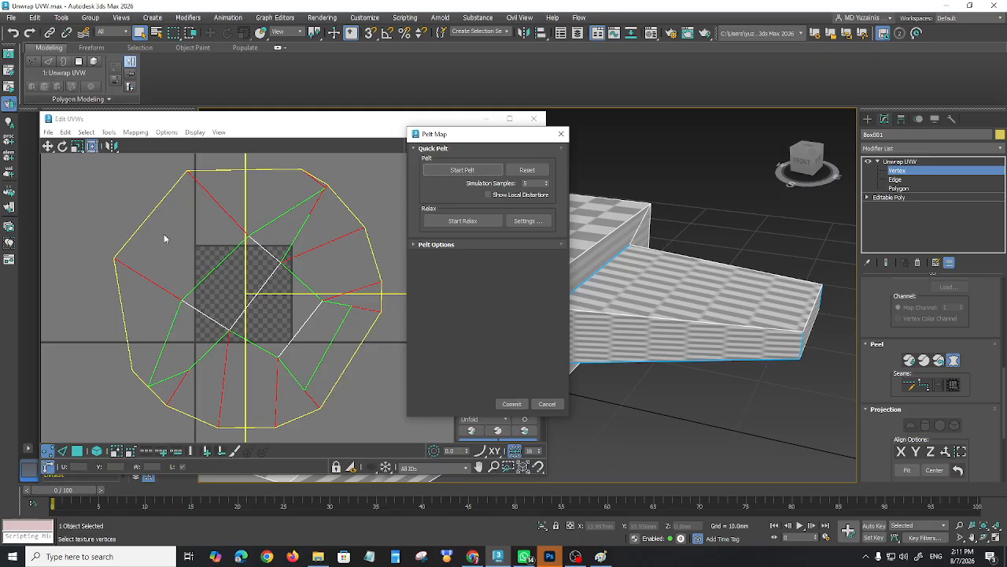
left_click(511, 404)
middle_click_drag(384, 362, 331, 344)
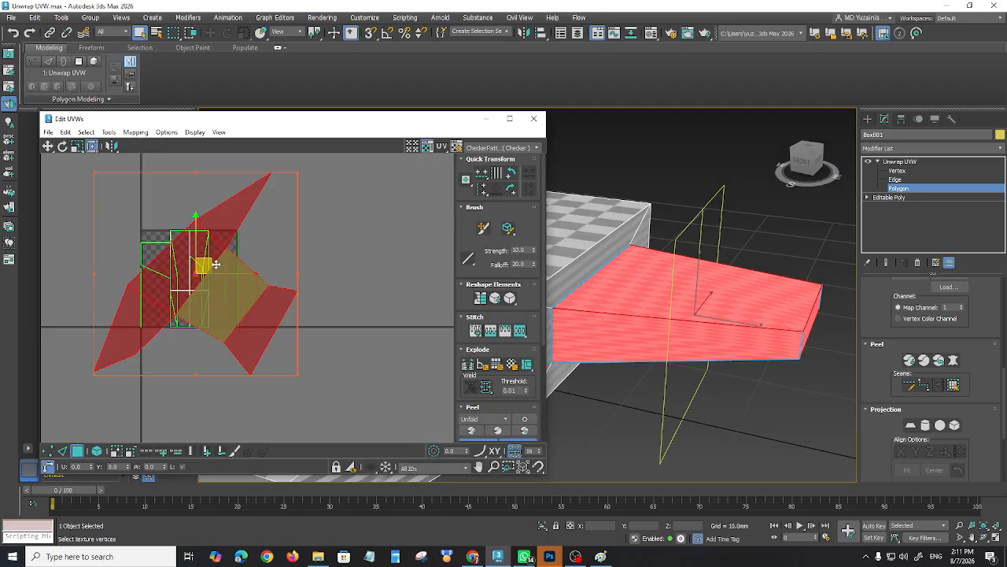
left_click_drag(219, 257, 364, 259)
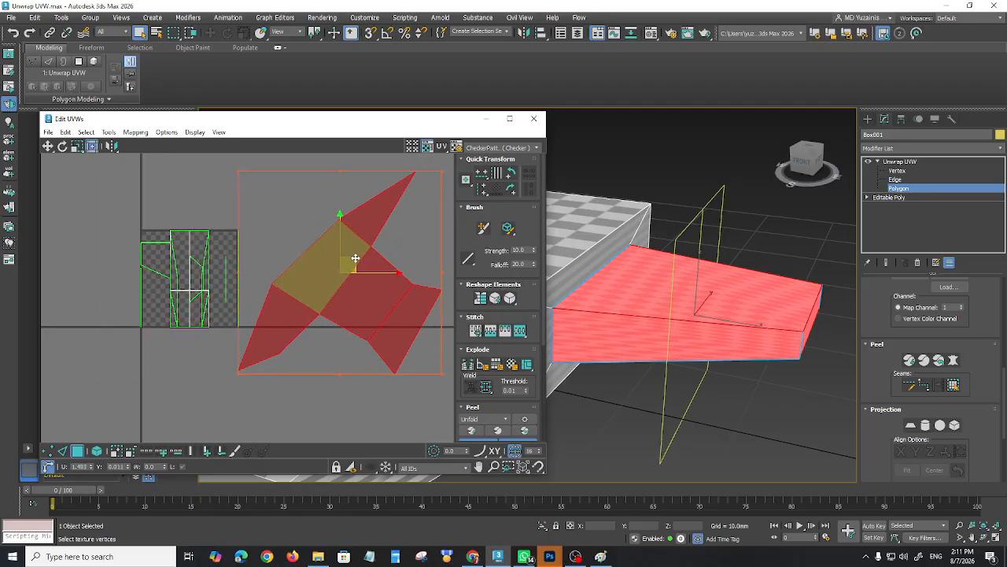
Relax the pelted wing shell once with the Unfold3D Optimize method, and close the Relax Tool
middle_click_drag(769, 373, 744, 391, "alt")
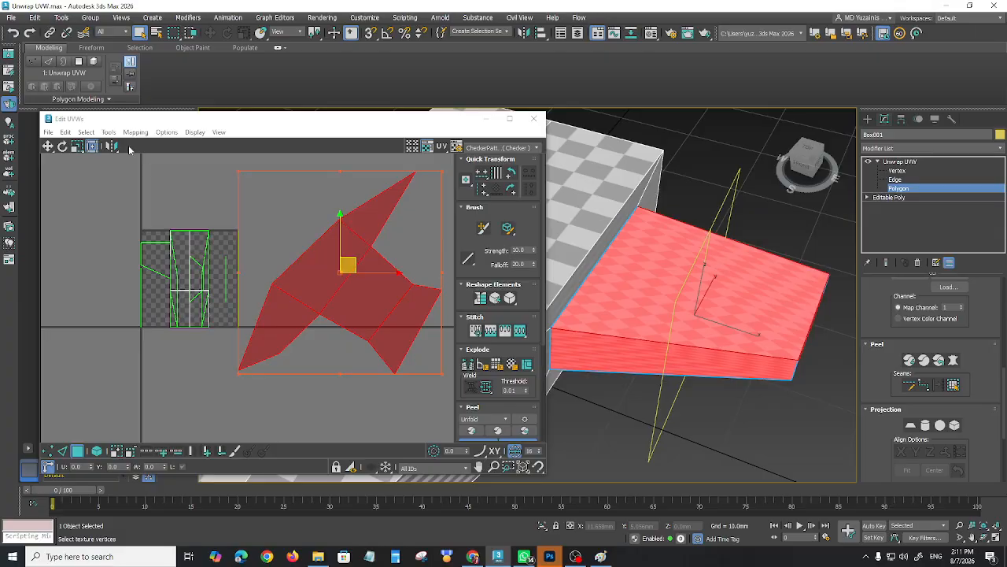
left_click(109, 133)
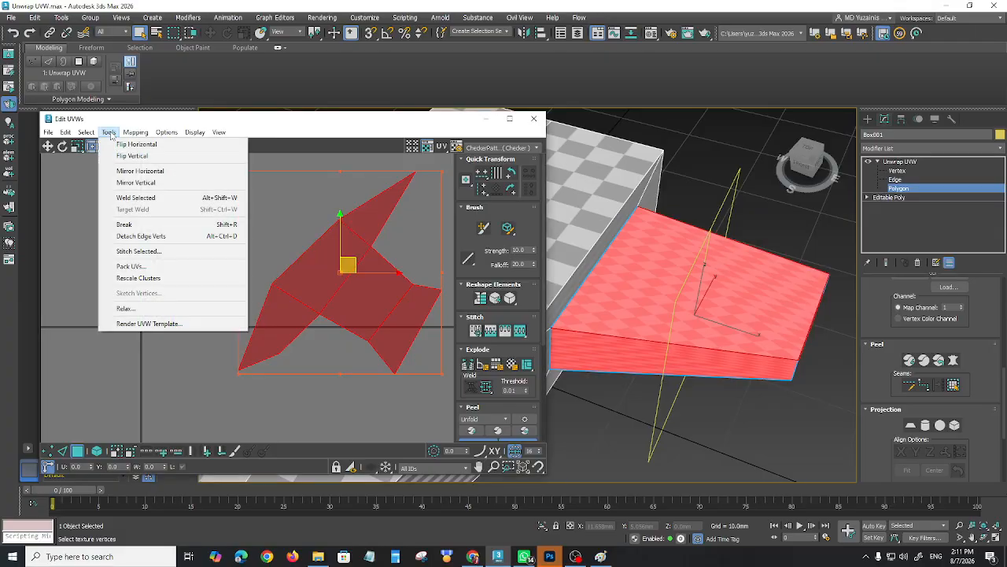
left_click(125, 309)
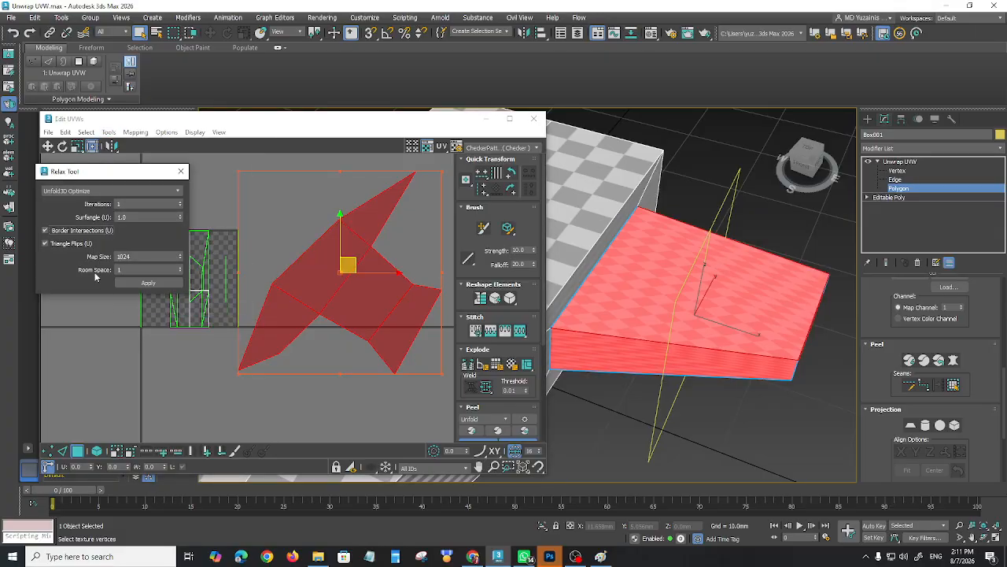
left_click(89, 191)
left_click(91, 193)
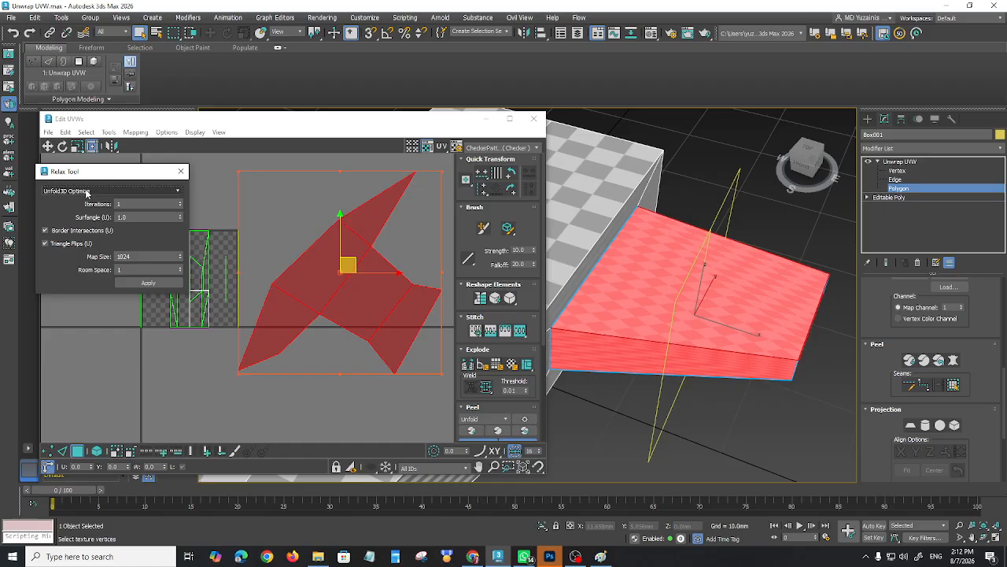
left_click(147, 284)
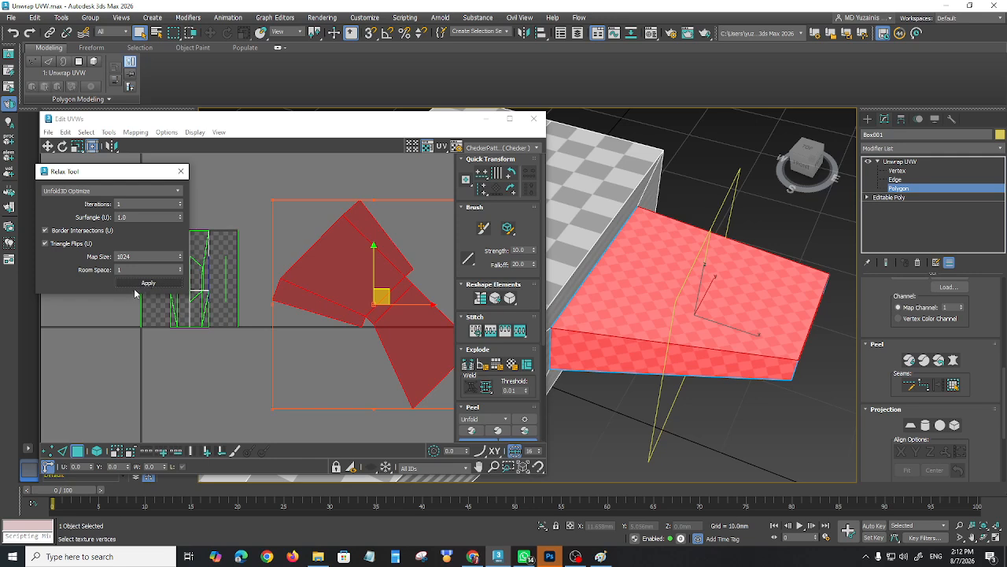
left_click(181, 171)
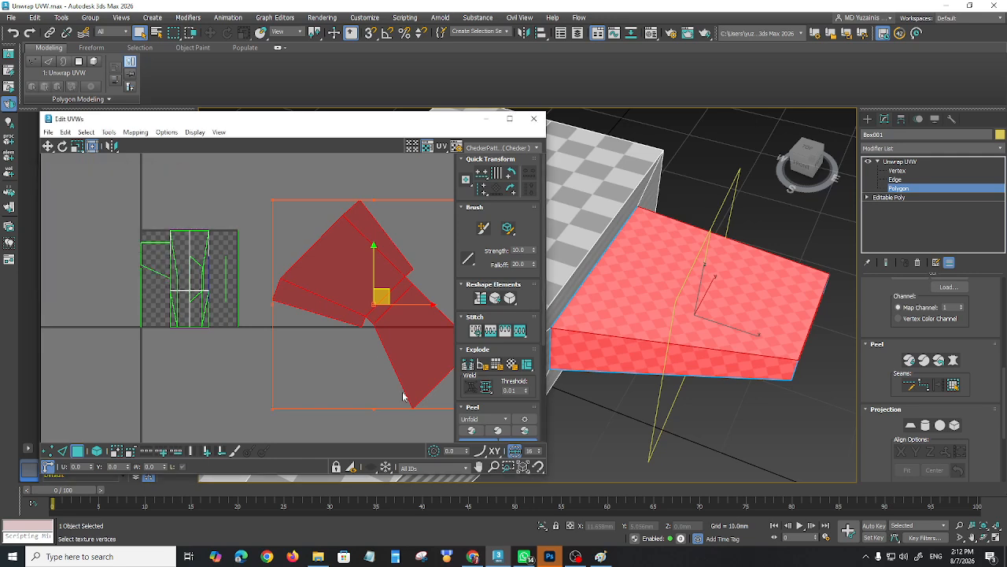
Rotate the relaxed wing shell until its long straight edge lies horizontal in the UV editor
middle_click_drag(352, 387, 337, 369)
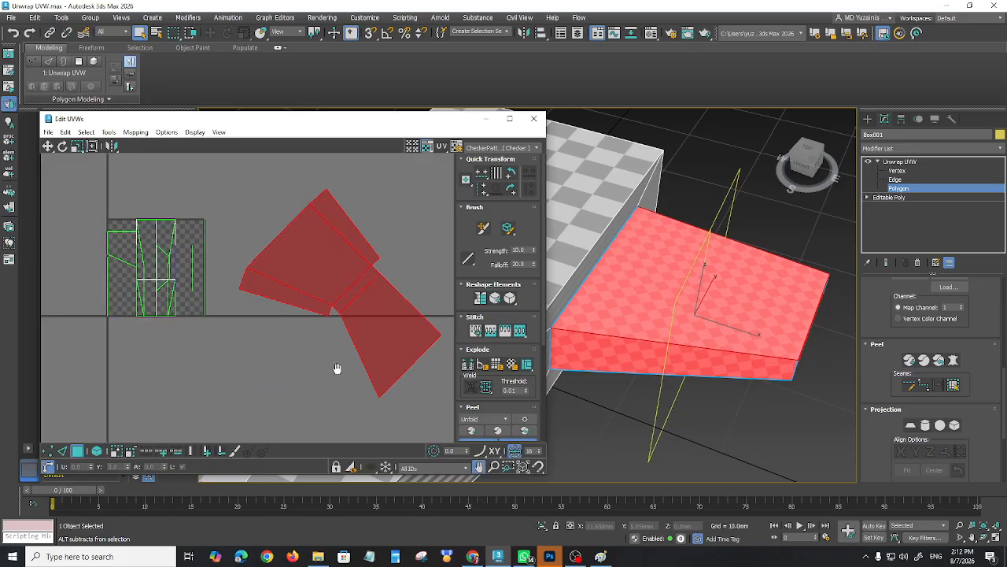
left_click(62, 147)
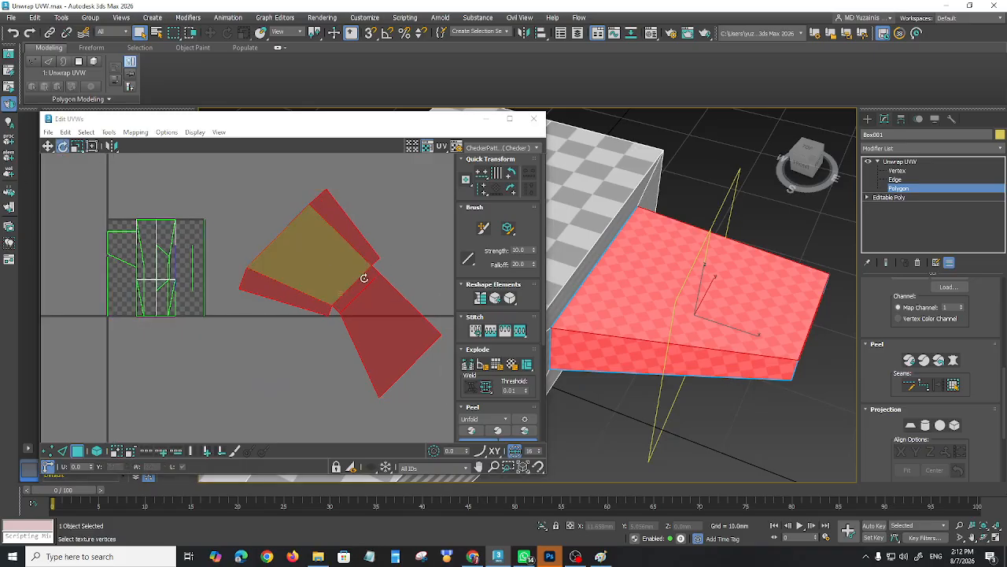
left_click_drag(329, 264, 310, 281)
Examine how the wing's top, side, tip and bottom faces correspond to the unfolded UV shell, and clear the selection
middle_click_drag(649, 370, 708, 375, "alt")
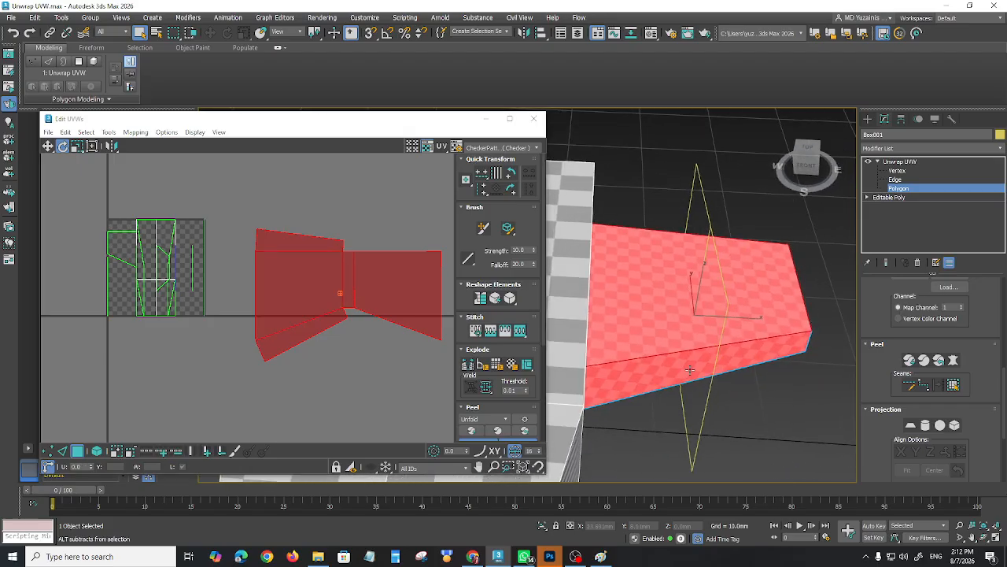
left_click(344, 366)
left_click(281, 294)
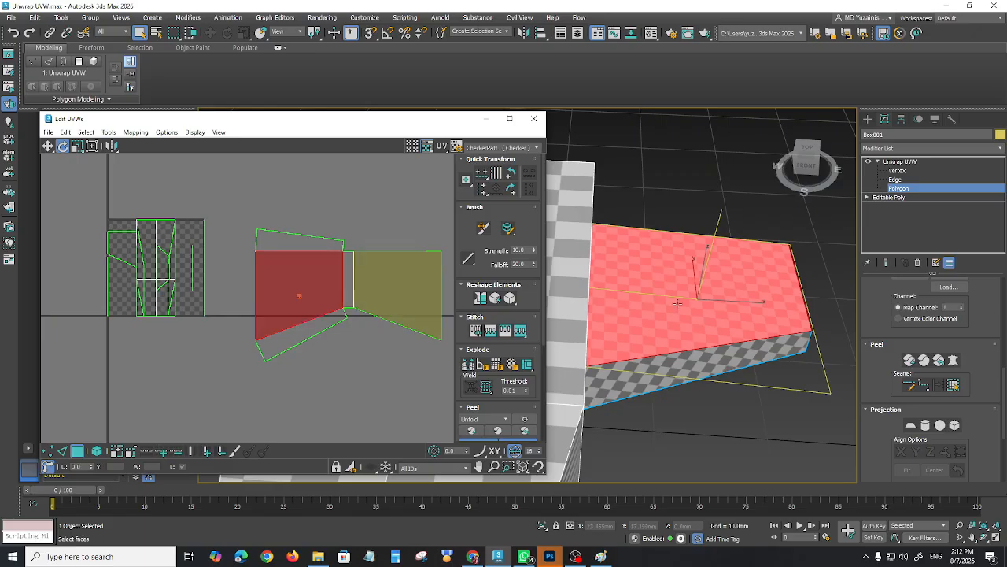
left_click(658, 362)
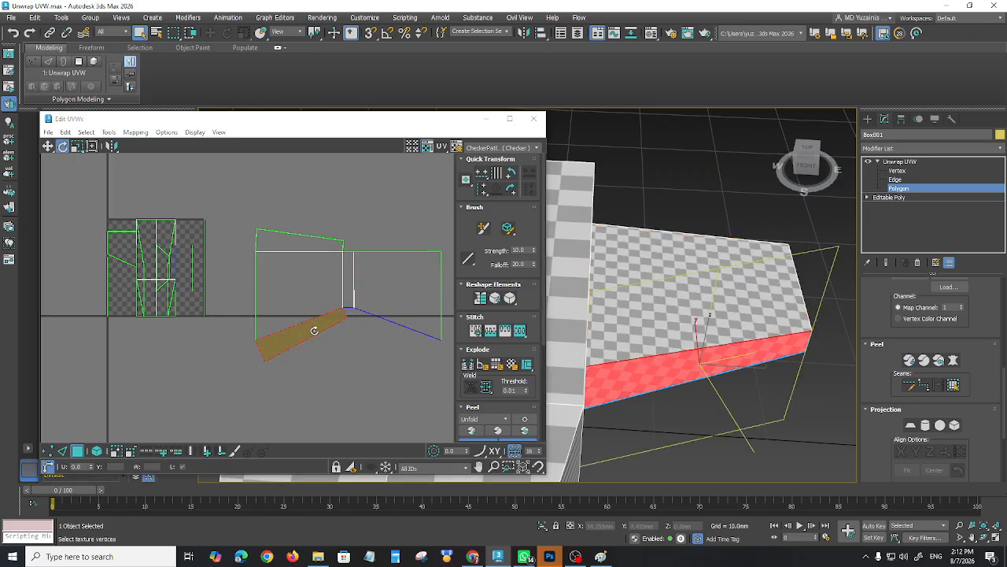
middle_click_drag(708, 370, 746, 372, "alt")
left_click(746, 371)
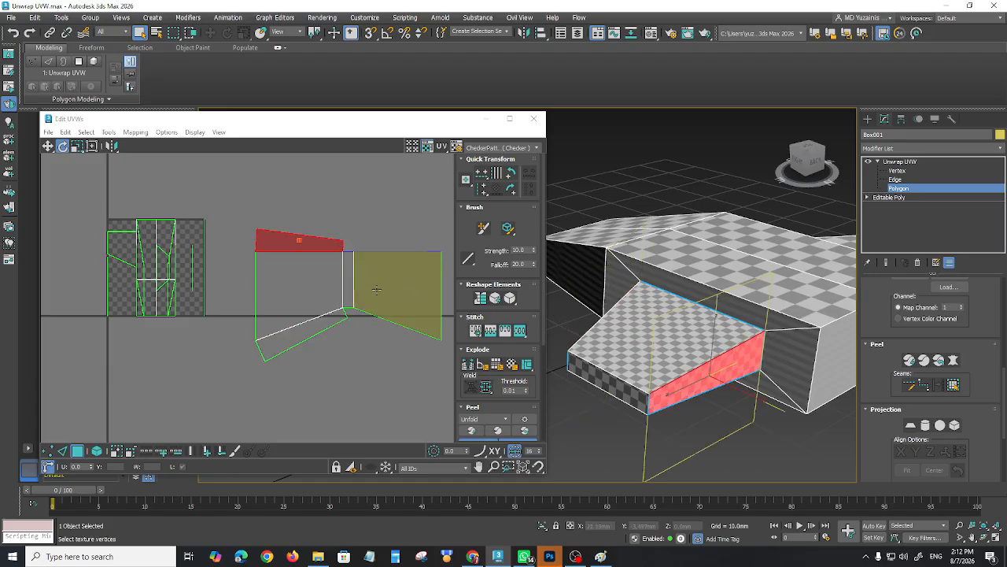
left_click(346, 277)
middle_click_drag(653, 379, 809, 371, "alt")
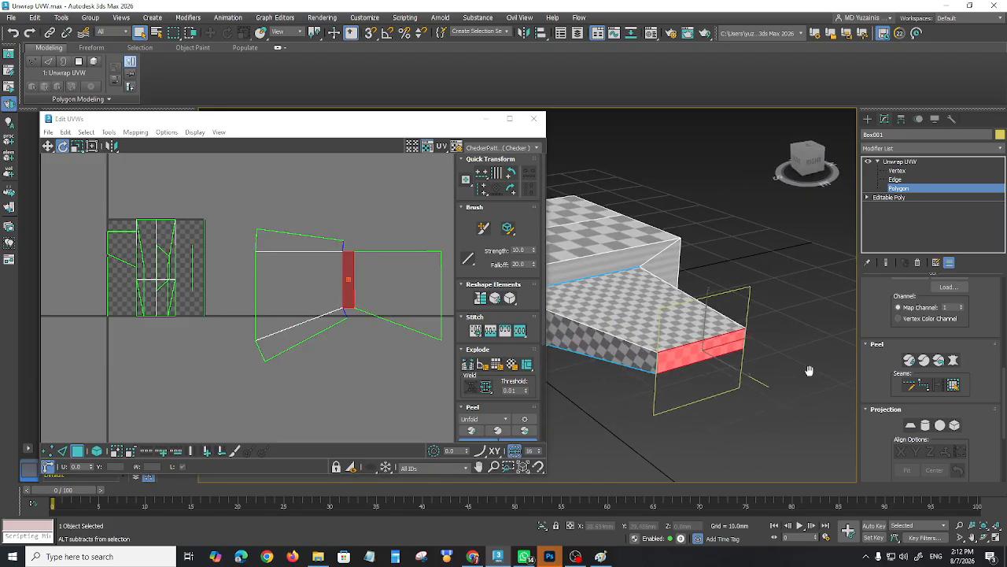
middle_click_drag(677, 354, 613, 394, "alt")
left_click(427, 316)
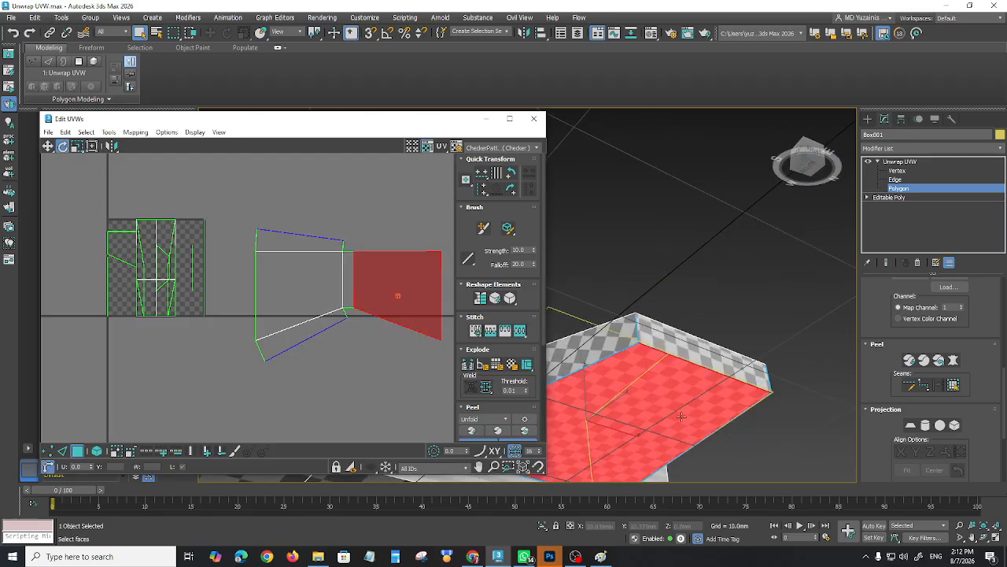
left_click(418, 386)
middle_click_drag(661, 418, 798, 368, "alt")
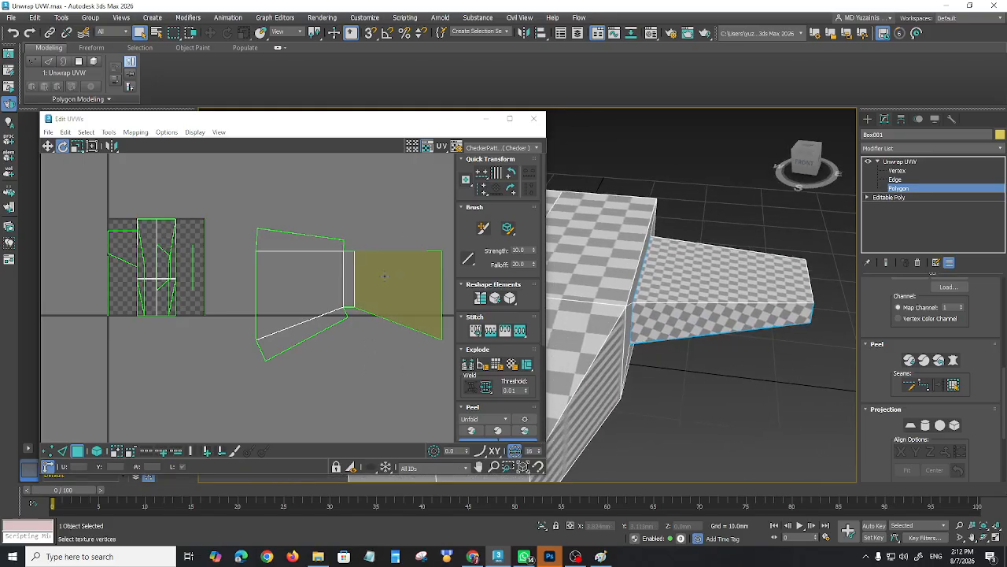
Select the whole unfolded wing shell, move it up clear of the checker tile's row, and deselect it
left_click_drag(300, 126, 270, 116)
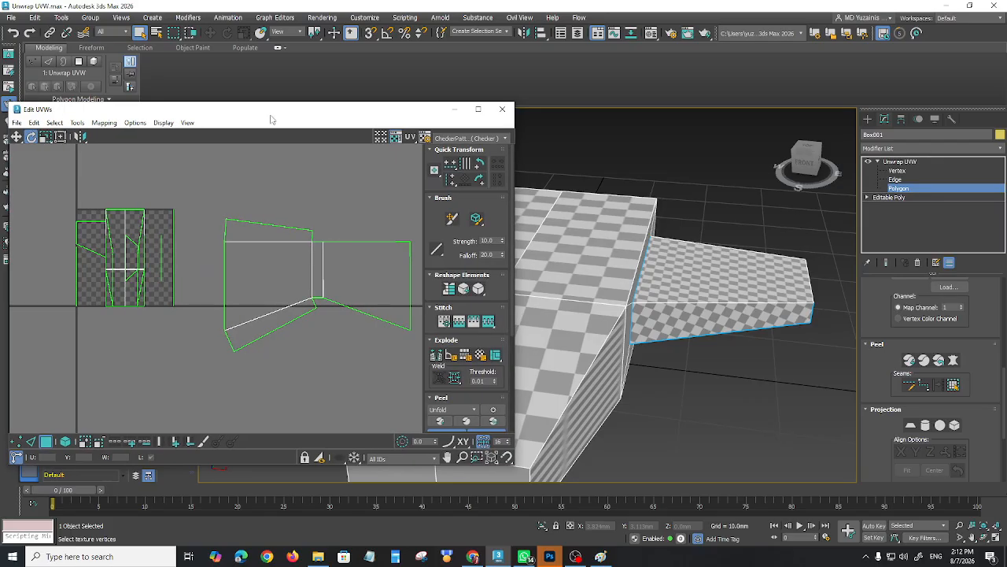
middle_click_drag(631, 405, 722, 407)
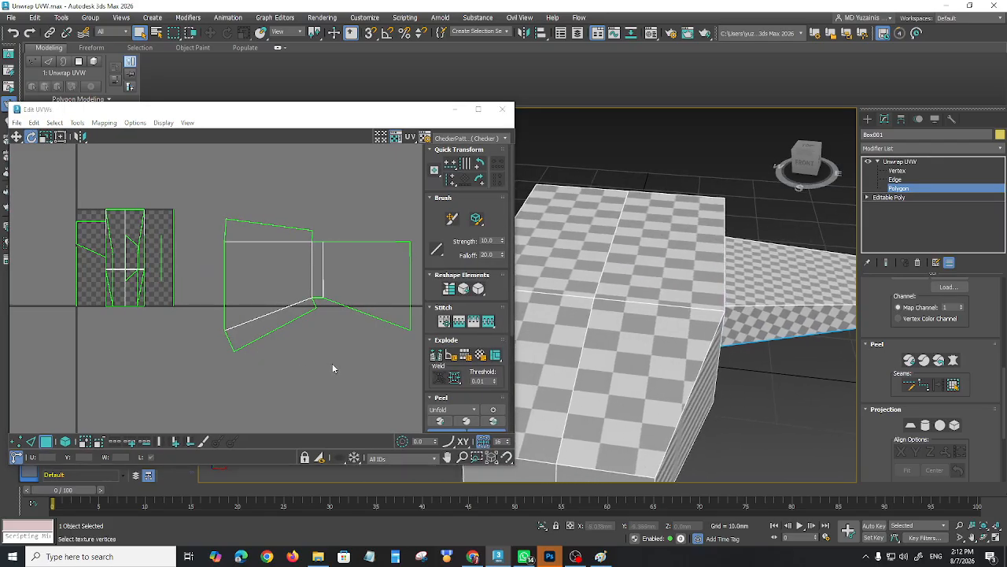
scroll(329, 346, "down", 2)
left_click(329, 308)
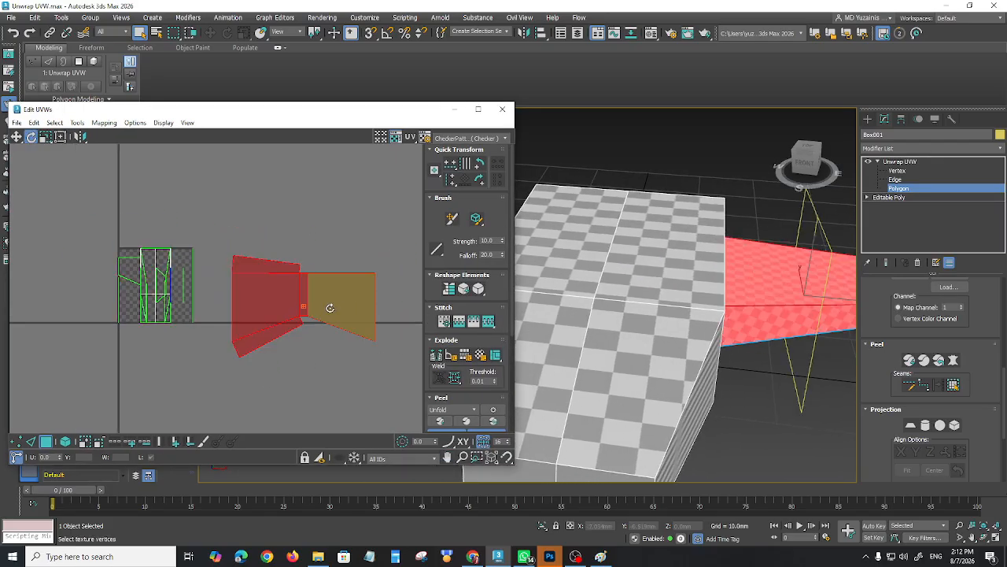
key("w")
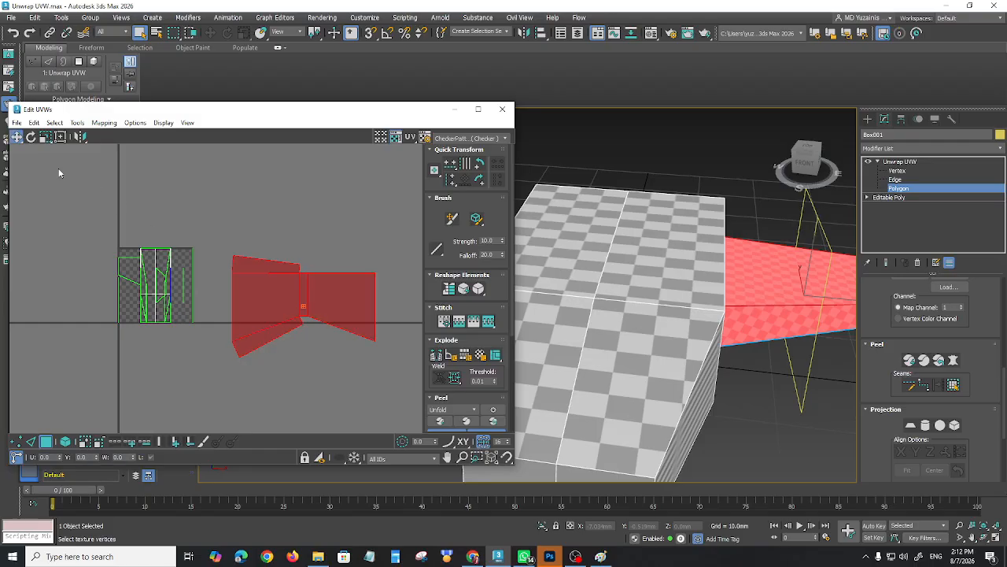
left_click_drag(247, 292, 242, 225)
left_click(297, 336)
Mark Point-to-Point seams along the opposite wing's lower leading and trailing edges and the tip's vertical edges
middle_click_drag(622, 368, 709, 328, "alt")
left_click(926, 386)
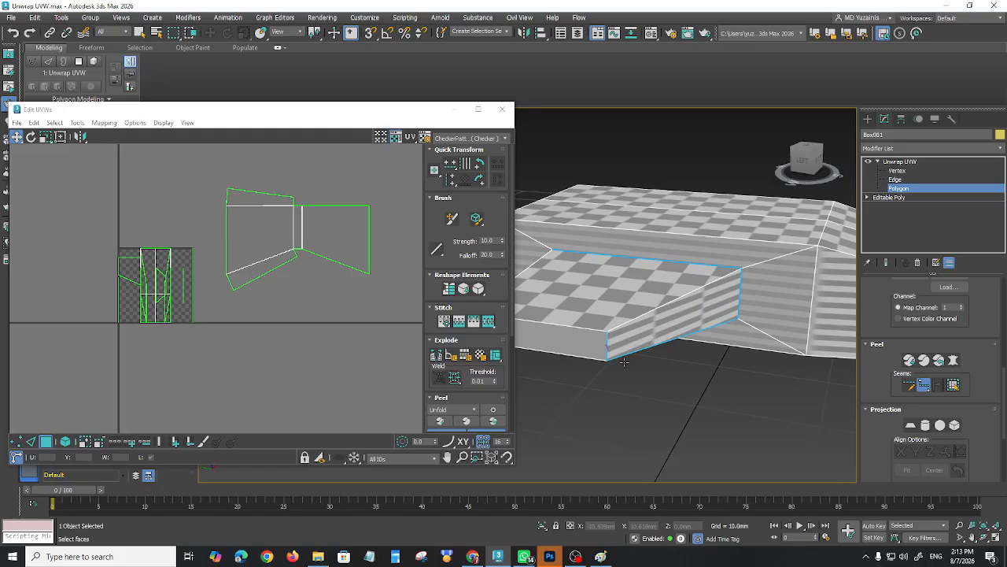
middle_click_drag(664, 357, 716, 334, "alt")
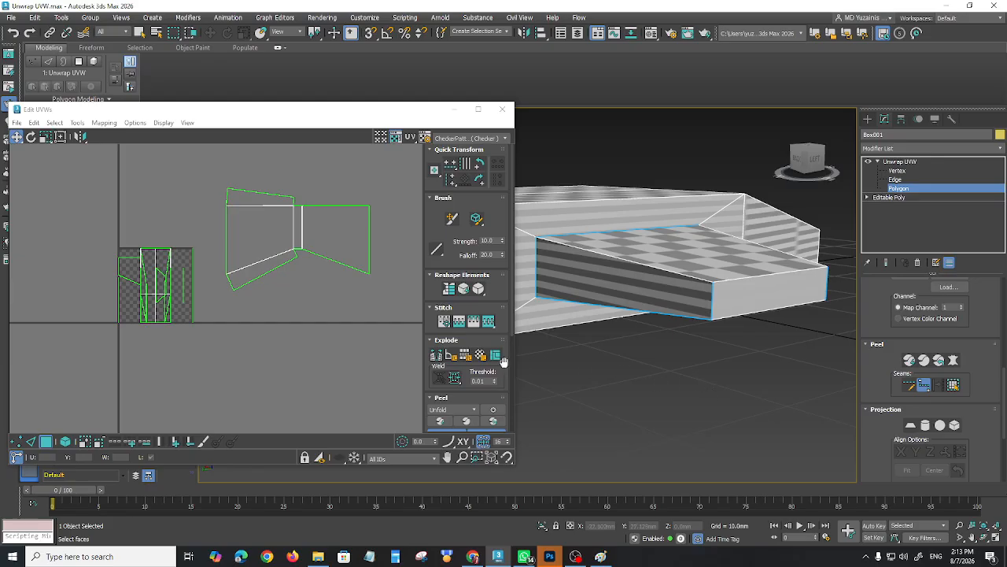
middle_click_drag(712, 349, 732, 385, "alt")
middle_click_drag(672, 360, 682, 331)
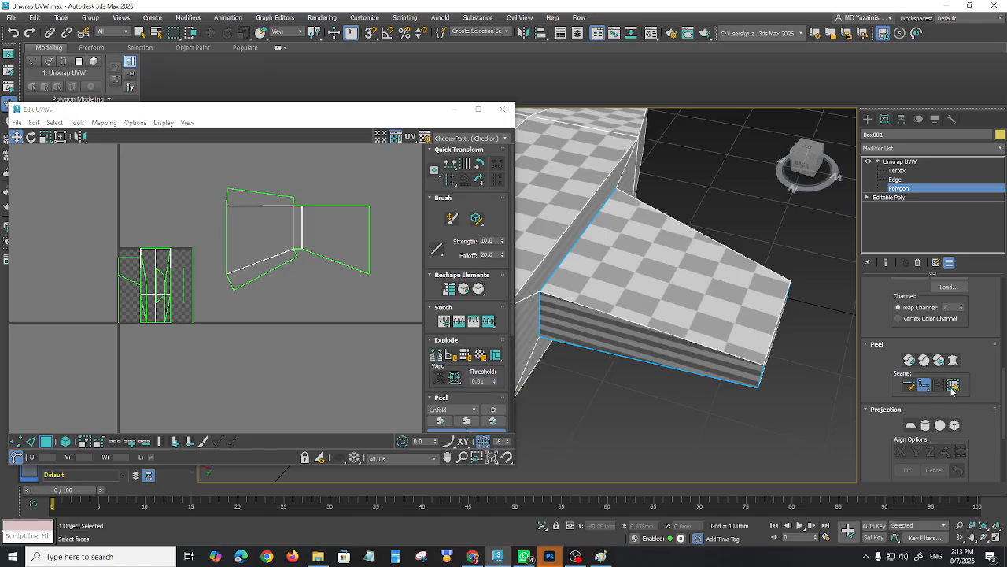
left_click(925, 386)
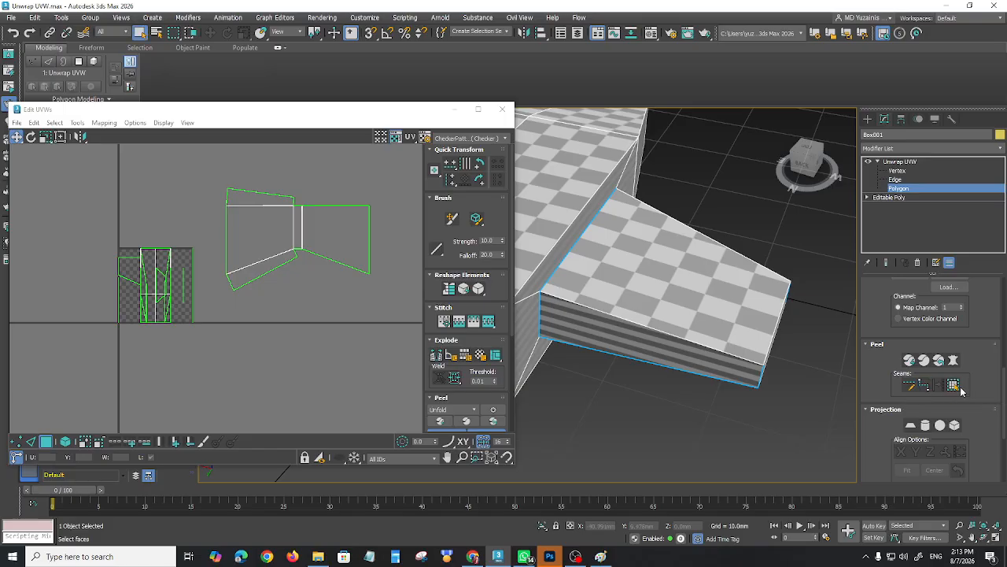
Pelt the opposite wing's faces out to their seams, commit the result and move the unfolded shell clear of the checker tile
left_click(730, 315)
left_click(953, 386)
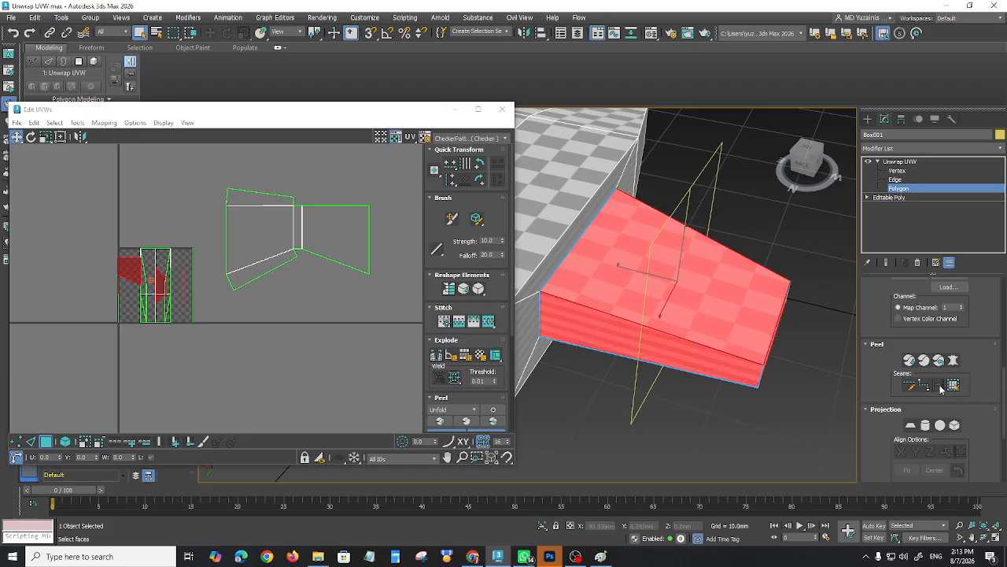
left_click(954, 361)
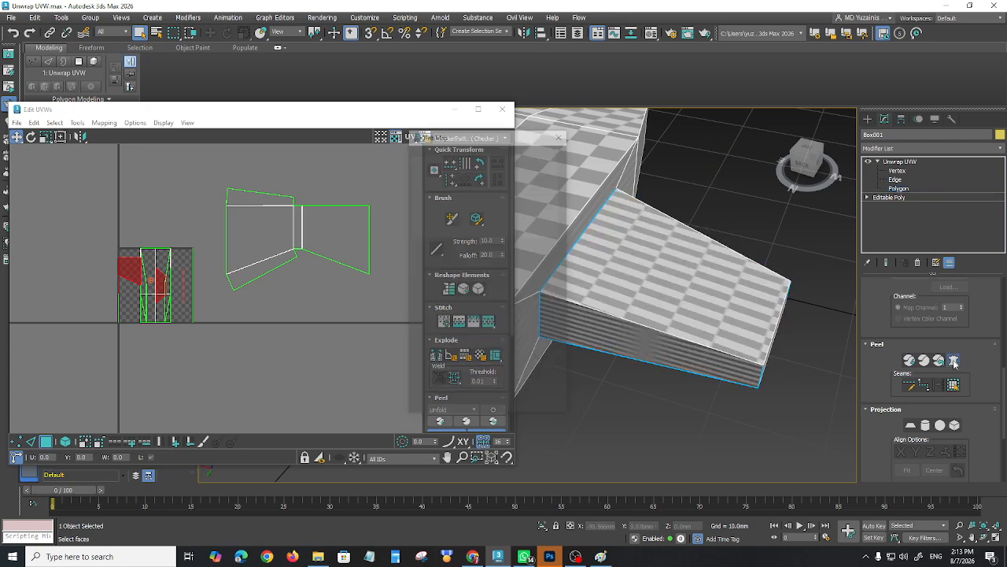
left_click(462, 171)
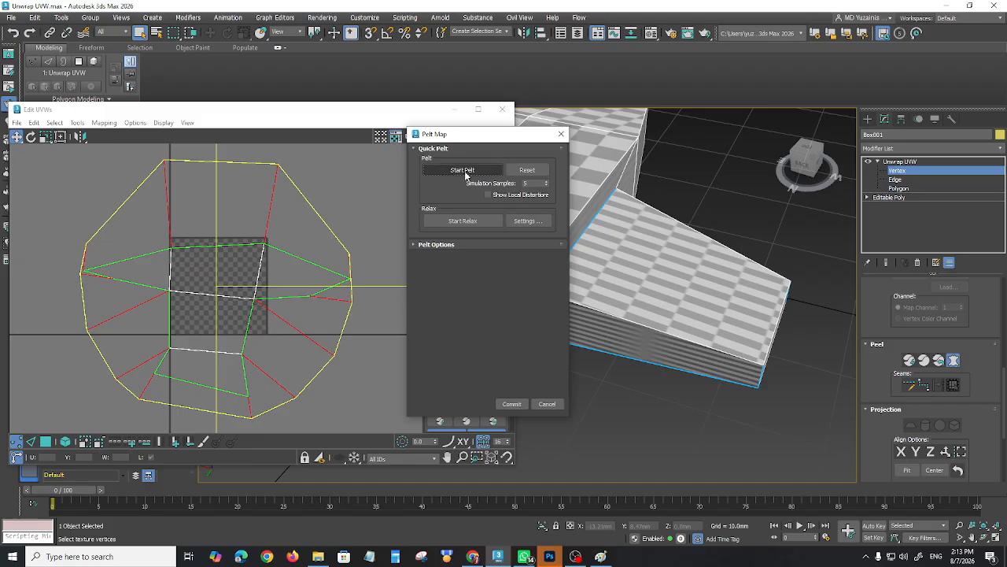
left_click(460, 171)
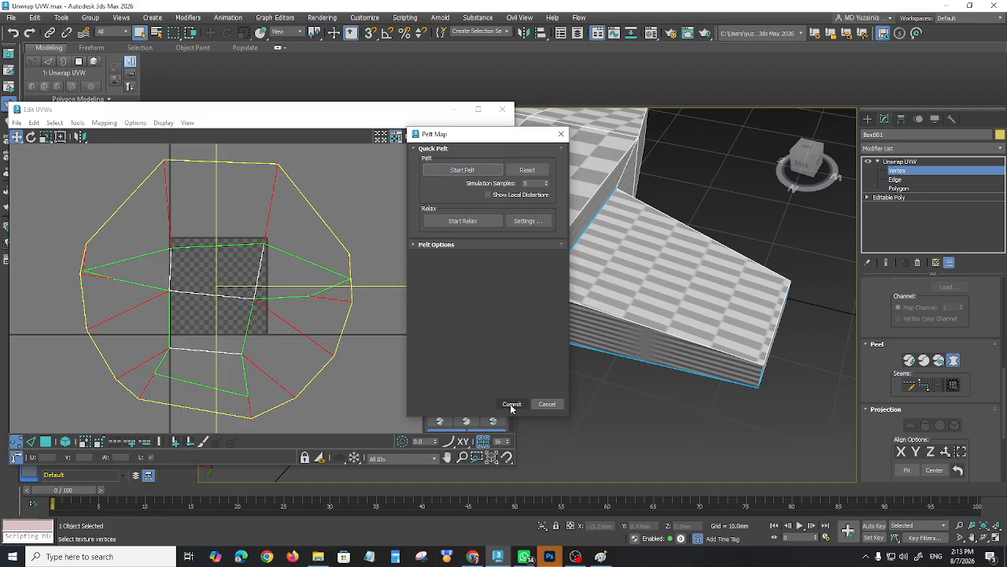
left_click(511, 404)
middle_click_drag(310, 361, 236, 347)
left_click_drag(206, 277, 370, 310)
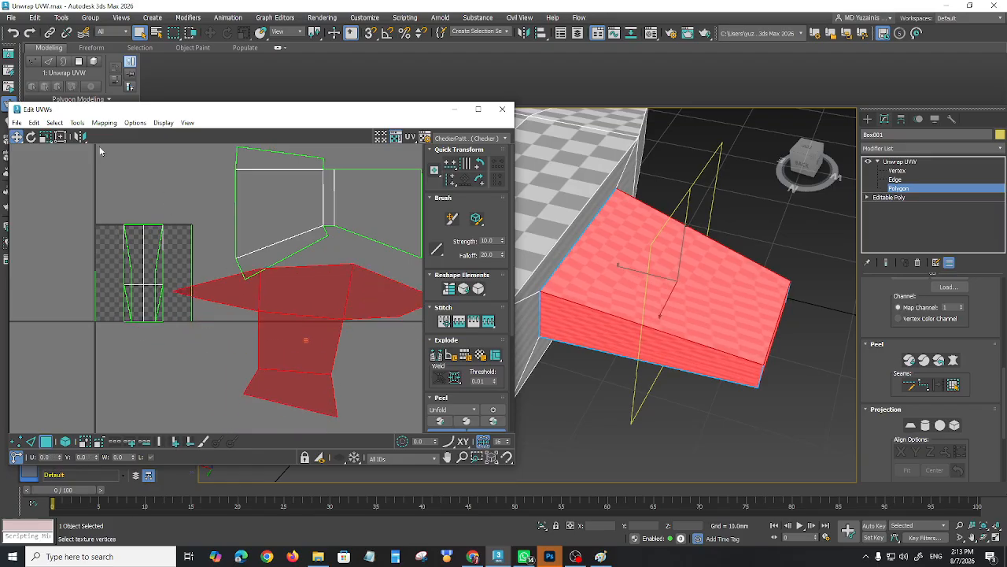
Try a direct Relax on the pelted wing shell and undo it
left_click(77, 123)
left_click(313, 305)
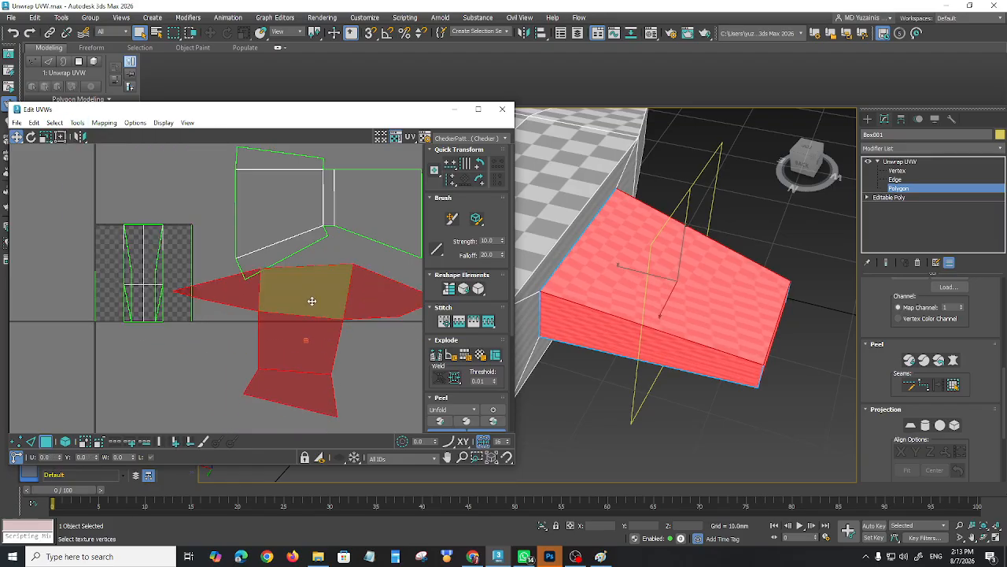
right_click(307, 292)
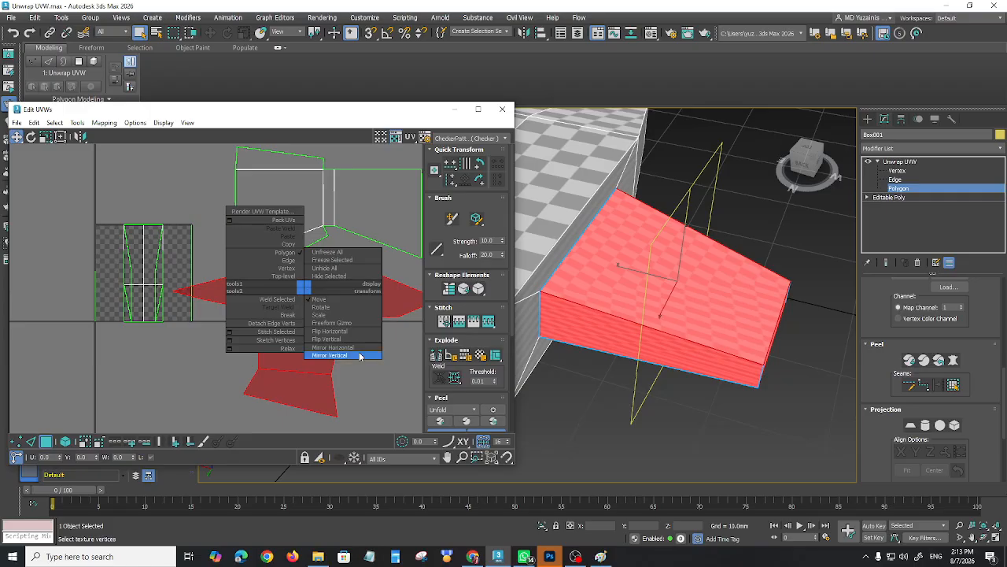
left_click(275, 352)
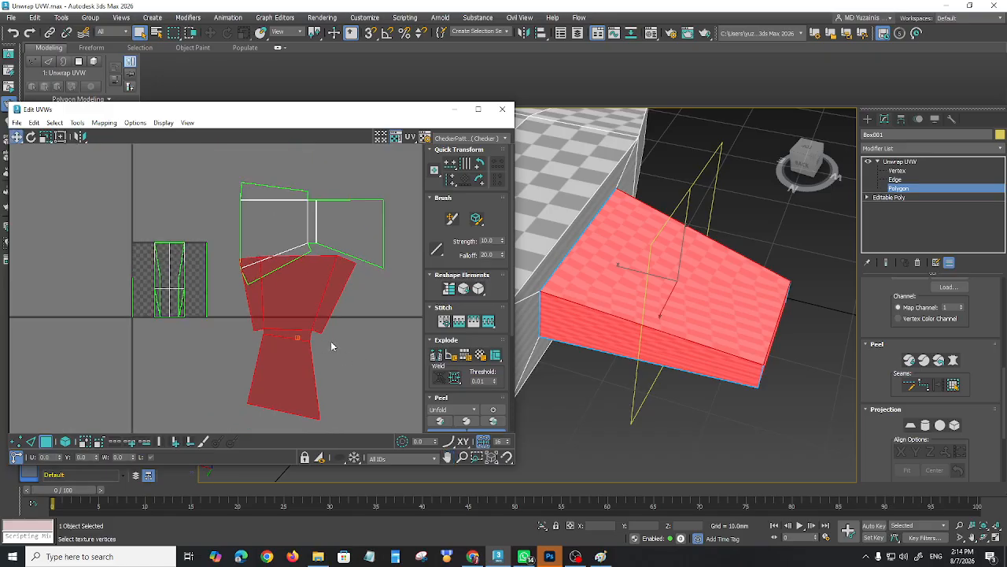
key("ctrl+z")
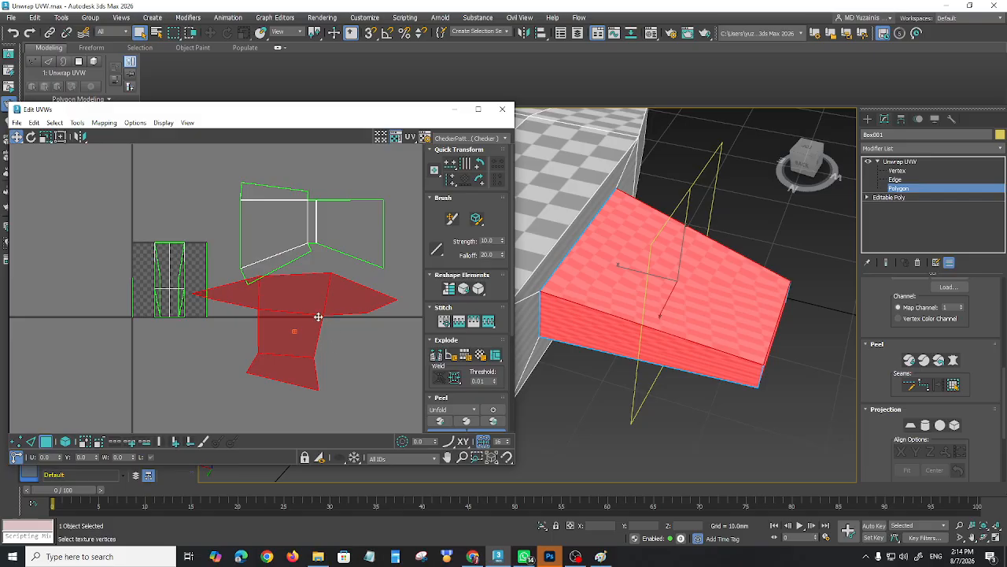
Relax the pelted wing shell with Unfold3D Optimize at 1 iteration and move it below the first wing's shell
left_click(77, 123)
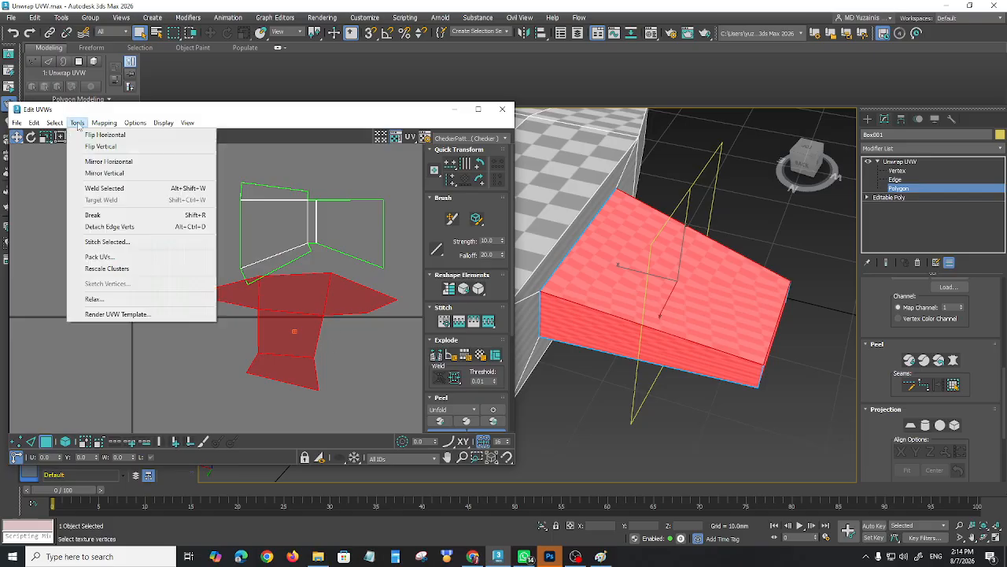
left_click(99, 301)
left_click(149, 284)
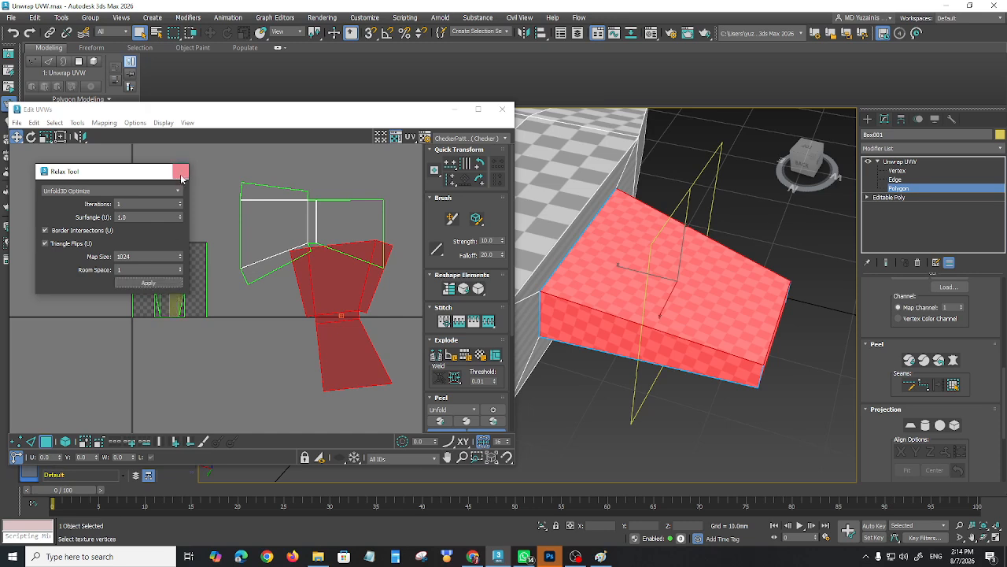
left_click(180, 171)
left_click_drag(332, 292, 296, 322)
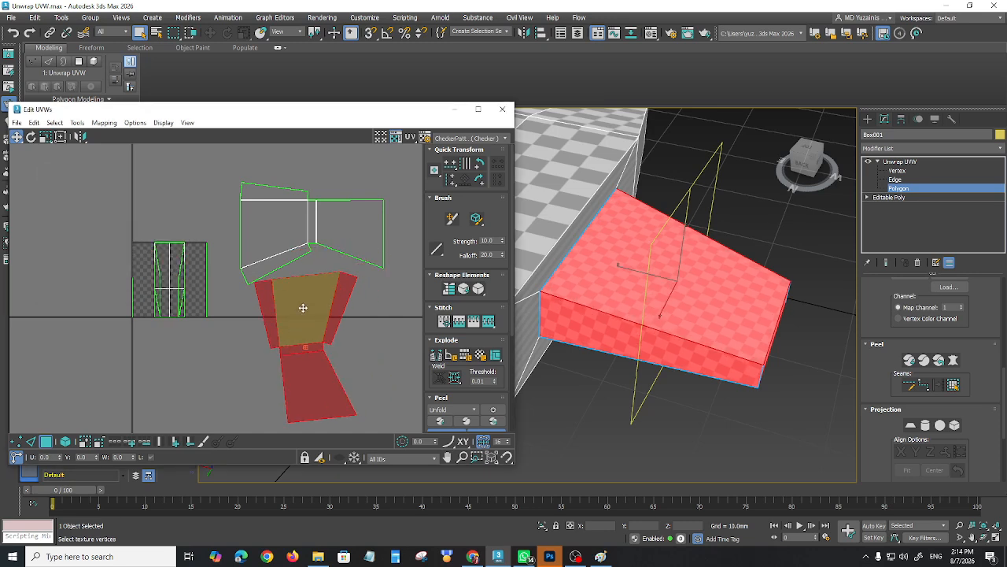
right_click(303, 308)
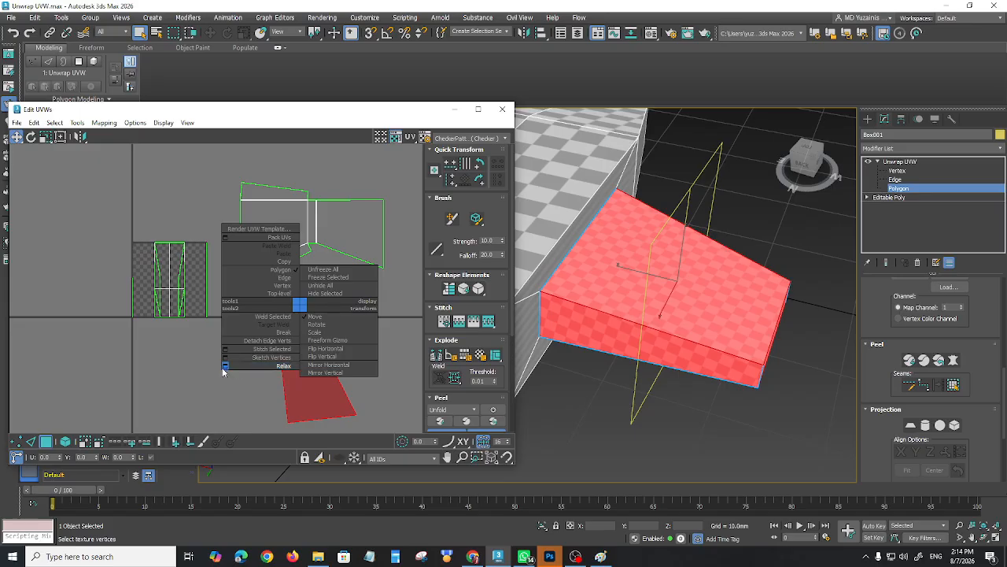
left_click(228, 367)
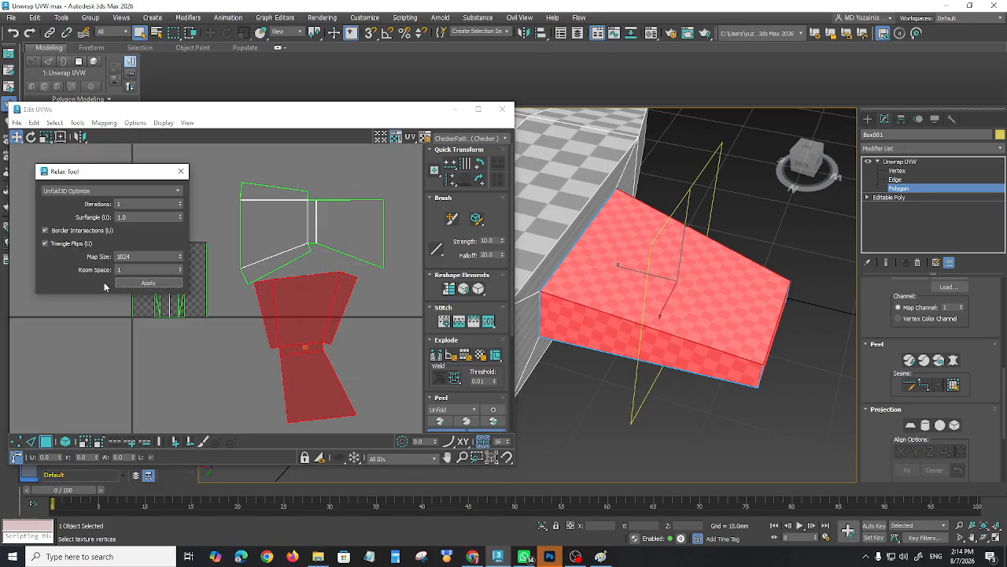
left_click(183, 173)
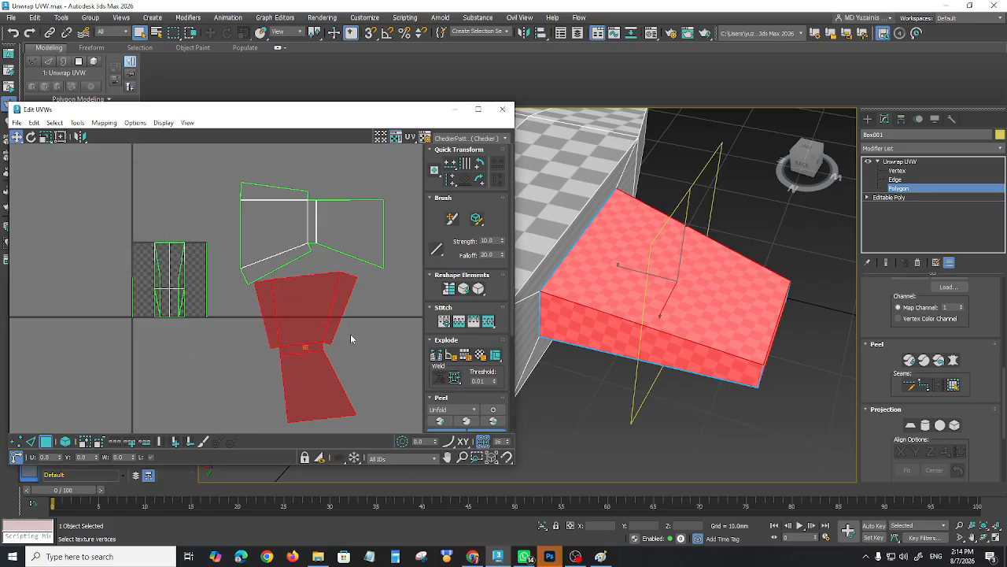
Rotate the relaxed wing shell so its long straight edge lies near horizontal, place it across the checker tile from the first wing, and deselect it
scroll(308, 351, "up", 3)
scroll(311, 358, "down", 3)
middle_click_drag(314, 367, 298, 354)
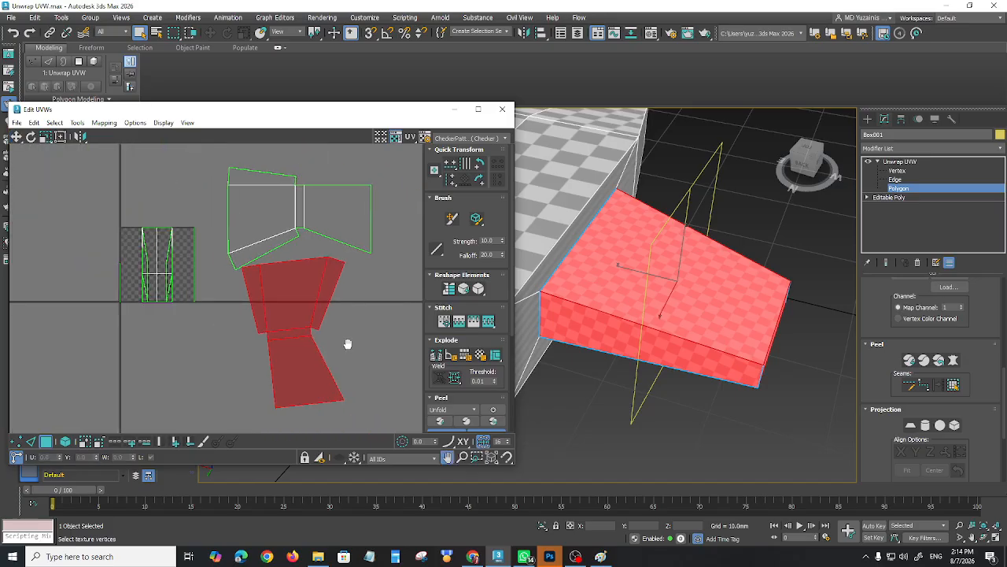
key("e")
left_click_drag(281, 299, 63, 197)
key("w")
middle_click_drag(254, 311, 332, 325)
middle_click_drag(673, 384, 686, 350, "alt")
scroll(642, 384, "down", 4)
left_click(721, 404)
Mark Point-to-Point seams around the outer edges of the body's underside
middle_click_drag(721, 404, 697, 359, "alt")
scroll(724, 405, "up", 4)
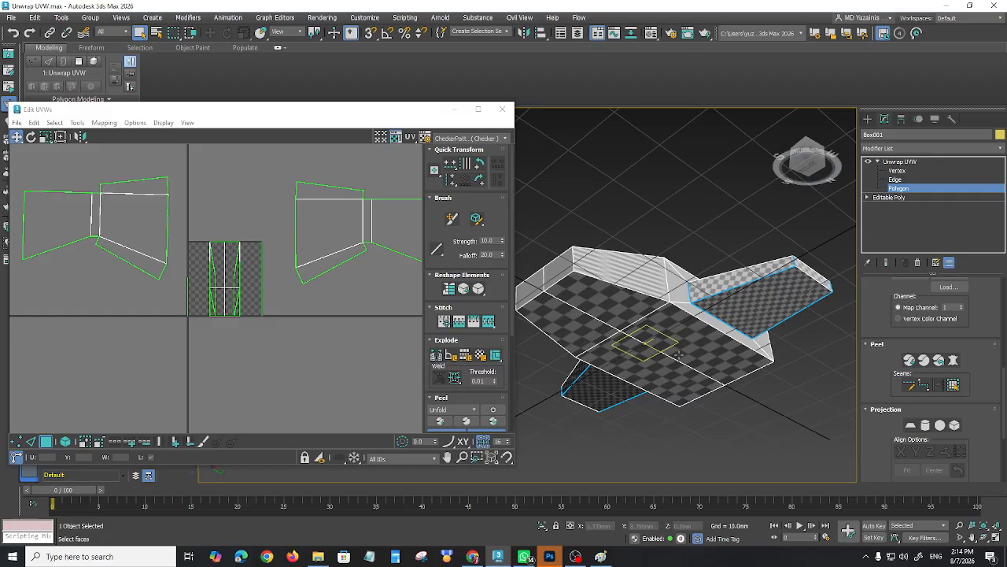
middle_click_drag(678, 355, 546, 312, "alt")
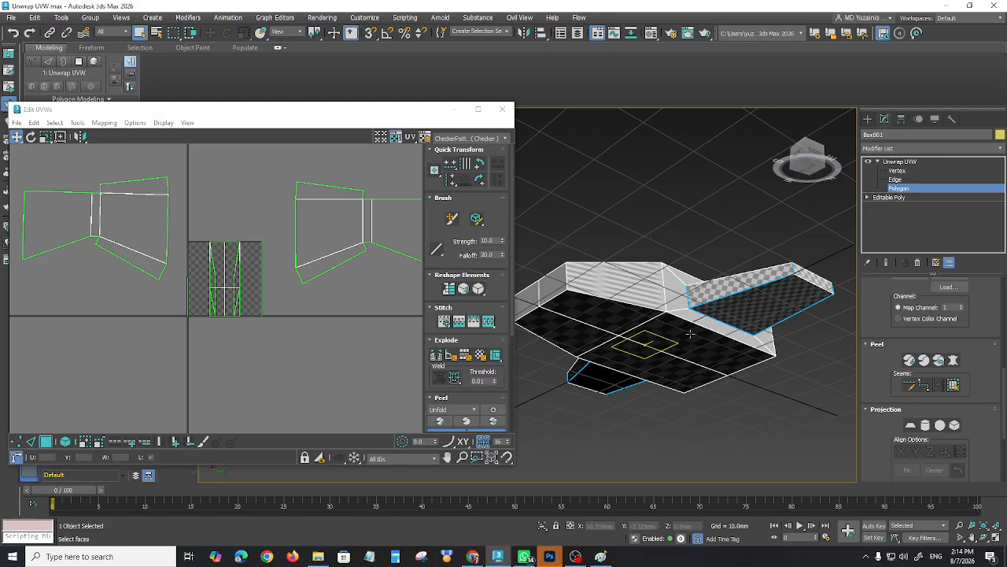
middle_click_drag(625, 352, 697, 294, "alt")
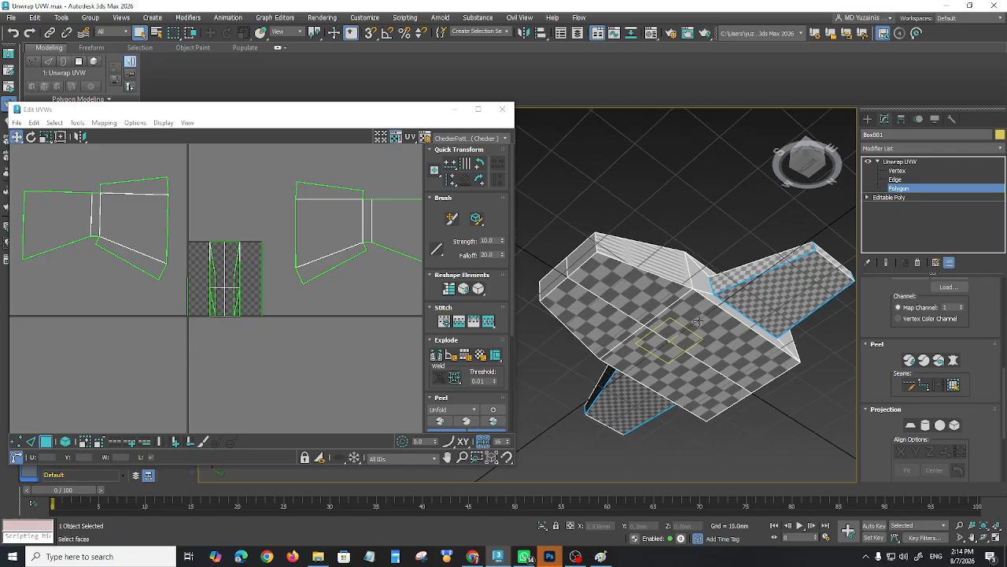
left_click(925, 384)
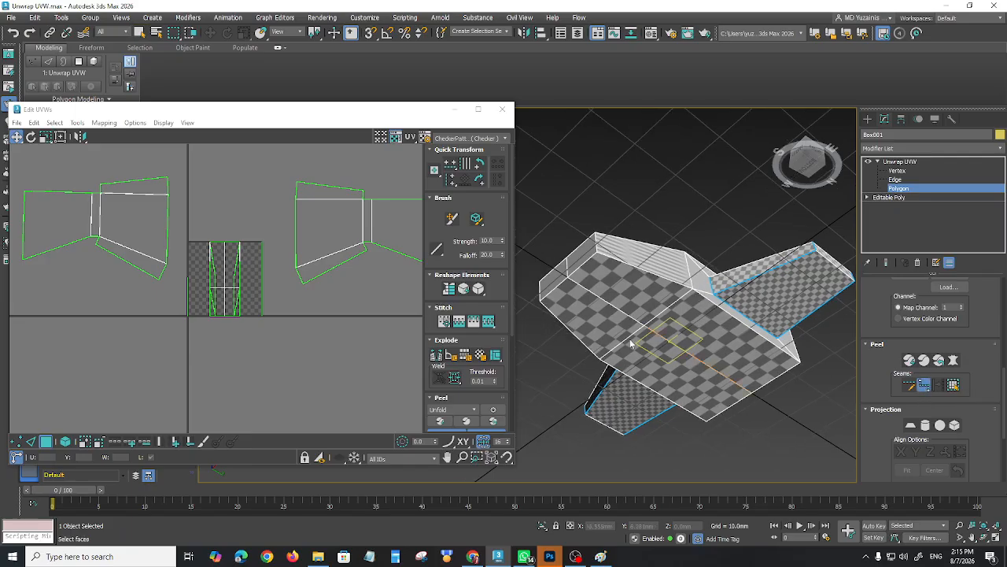
left_click(595, 255)
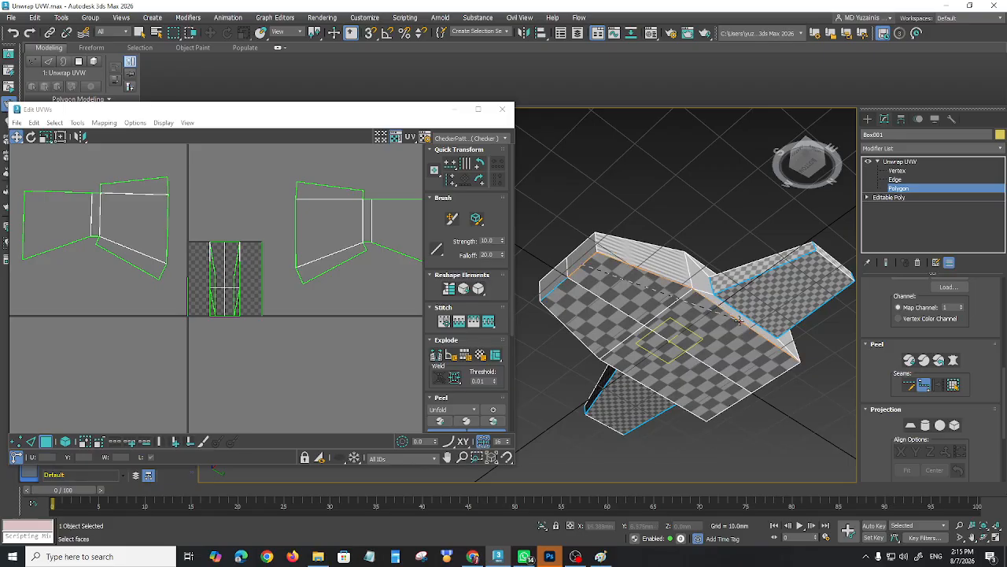
left_click(710, 419)
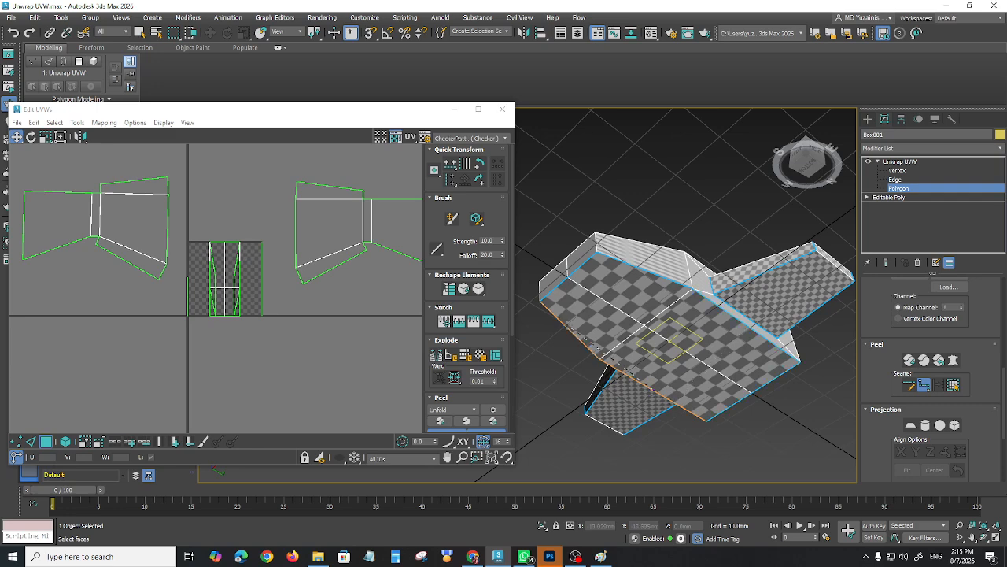
Mark Point-to-Point seams along the vertical corner edges at the front and back of the body
middle_click_drag(718, 354, 723, 367, "alt")
mouse_move(785, 414)
middle_mouse_down("alt")
mouse_move(792, 396)
mouse_move(788, 410)
middle_mouse_up("alt")
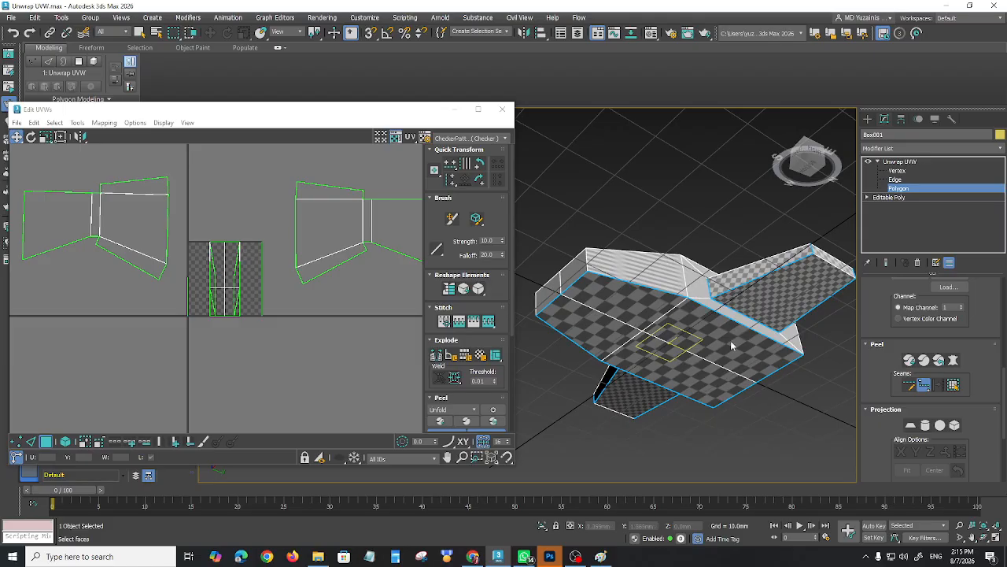
middle_click_drag(696, 331, 702, 374, "alt")
scroll(702, 378, "up", 3)
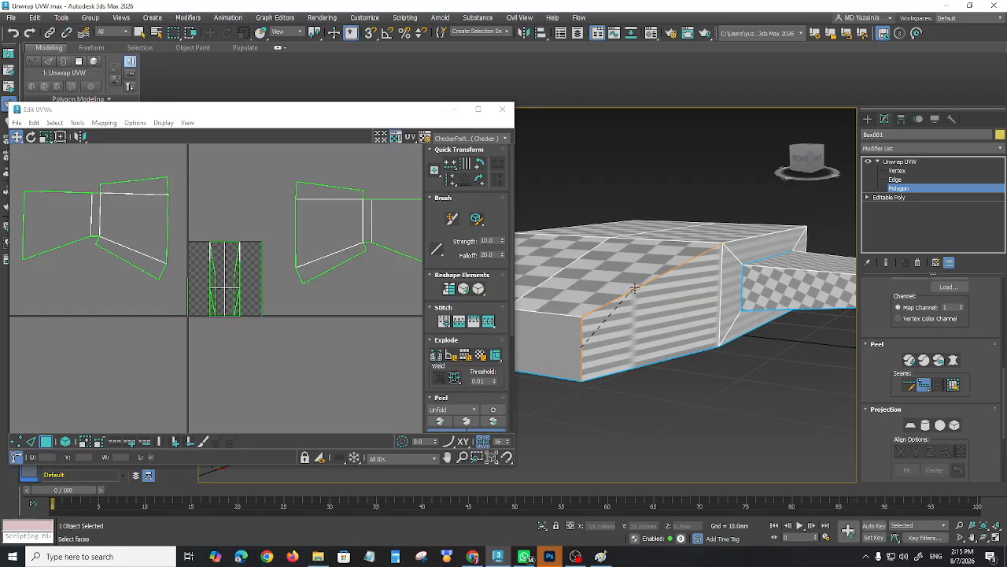
middle_click_drag(632, 369, 730, 370, "alt")
middle_click_drag(724, 329, 775, 367, "alt")
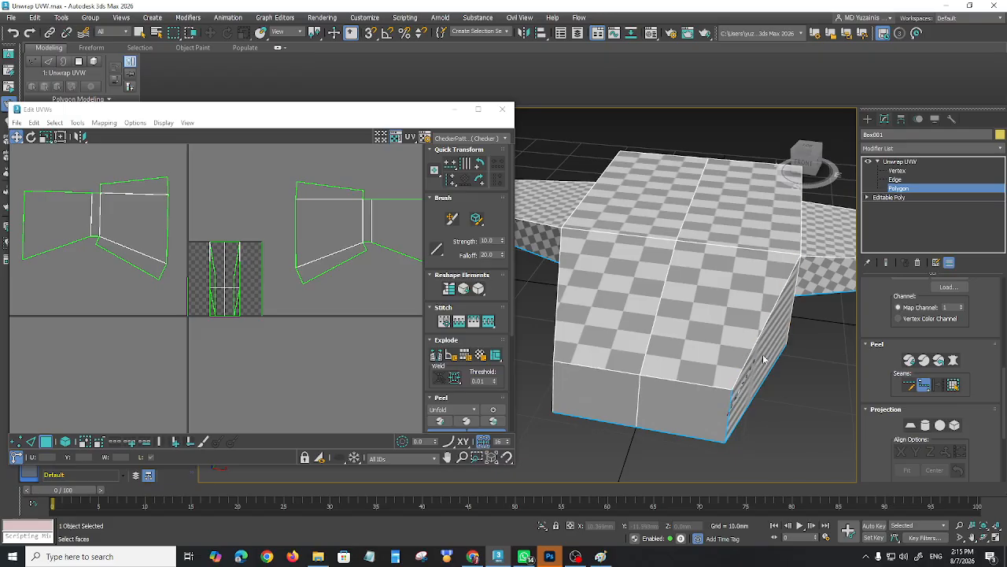
mouse_move(785, 320)
middle_mouse_down("alt")
mouse_move(755, 332)
mouse_move(785, 313)
middle_mouse_up("alt")
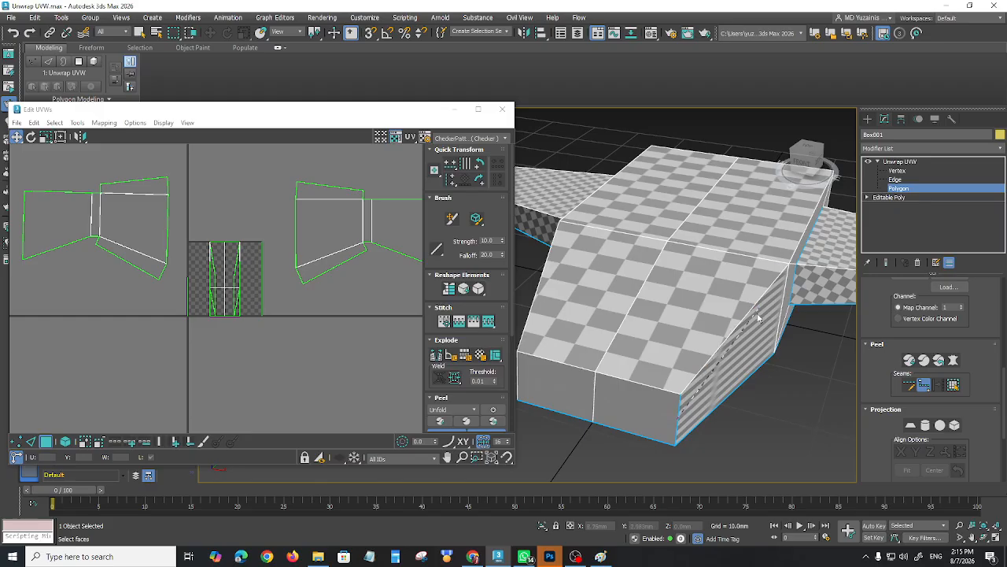
mouse_move(744, 372)
middle_mouse_down("alt")
mouse_move(704, 360)
mouse_move(751, 355)
middle_mouse_up("alt")
left_click(643, 294)
middle_click_drag(747, 348, 722, 338, "alt")
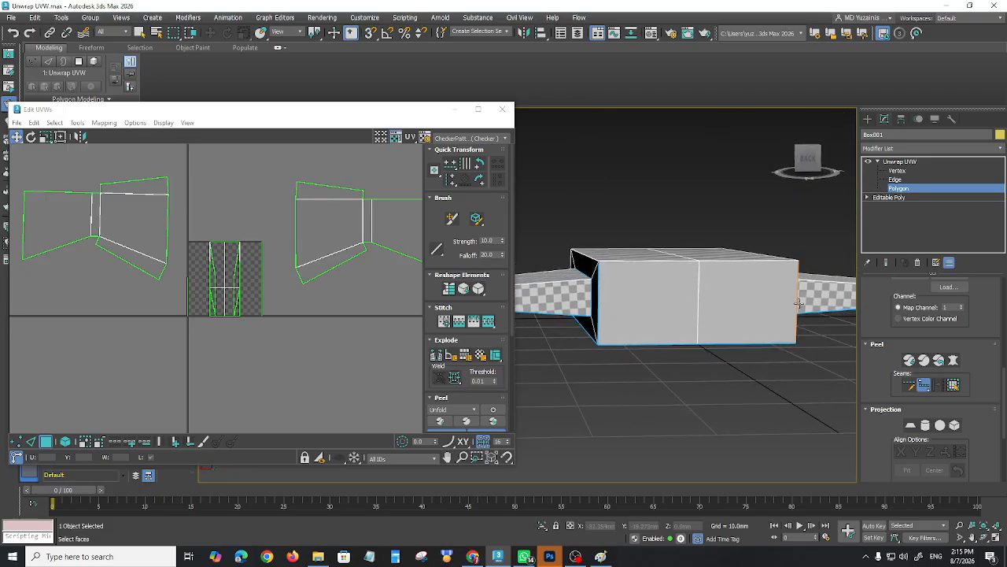
Select the body's underside faces out to the seams, pelt them and commit the result
middle_click_drag(679, 337, 825, 296, "alt")
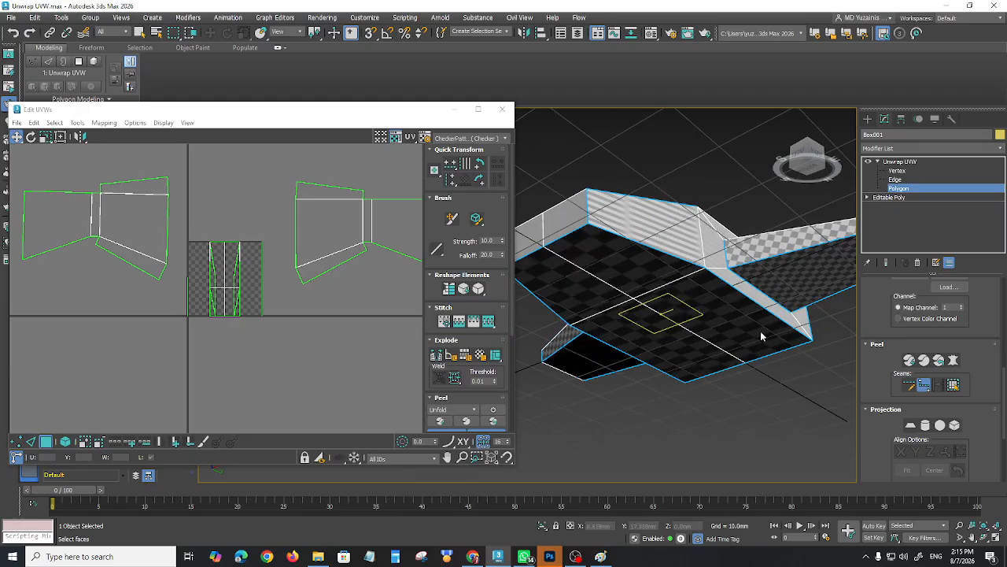
left_click(923, 385)
left_click(739, 325)
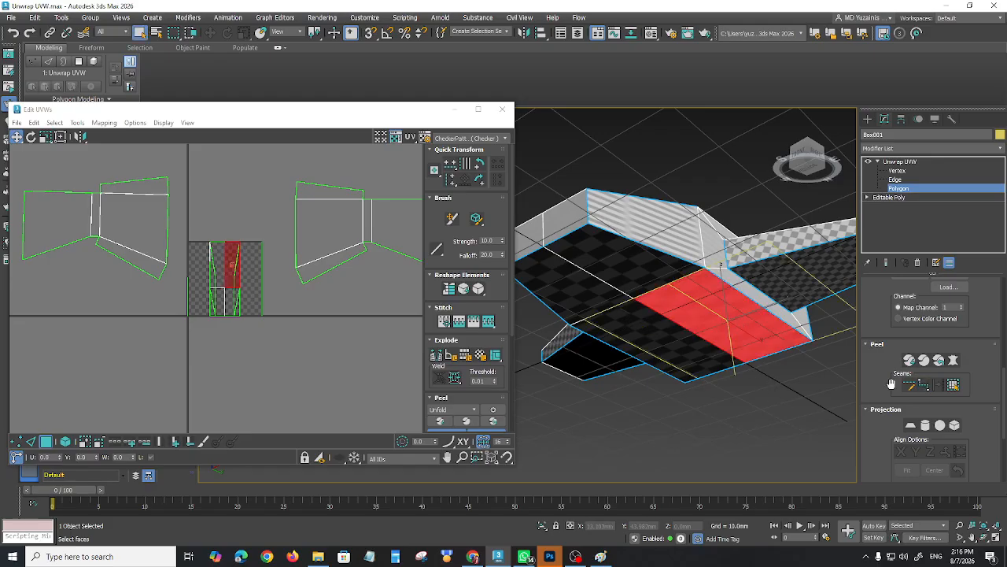
left_click(953, 385)
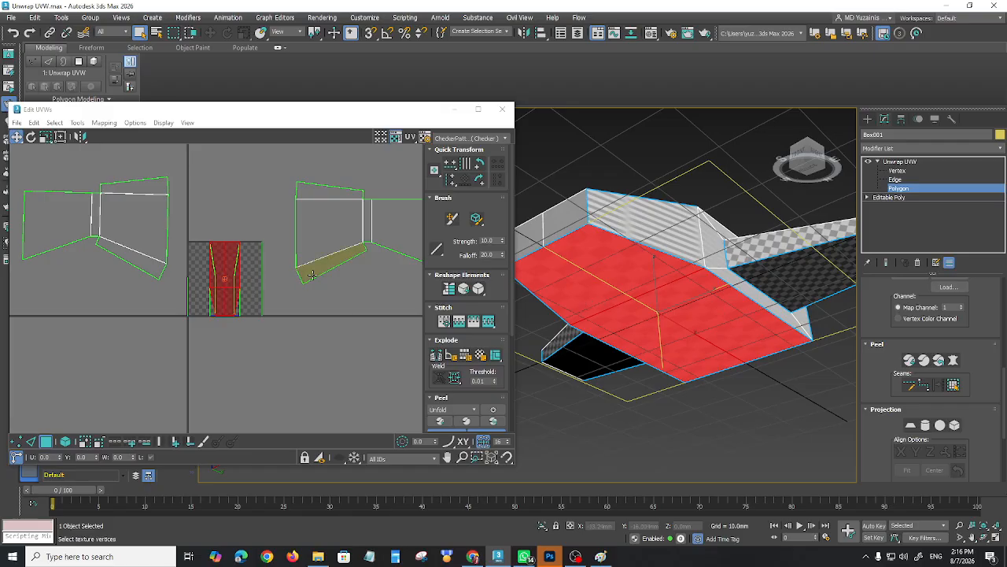
left_click(954, 361)
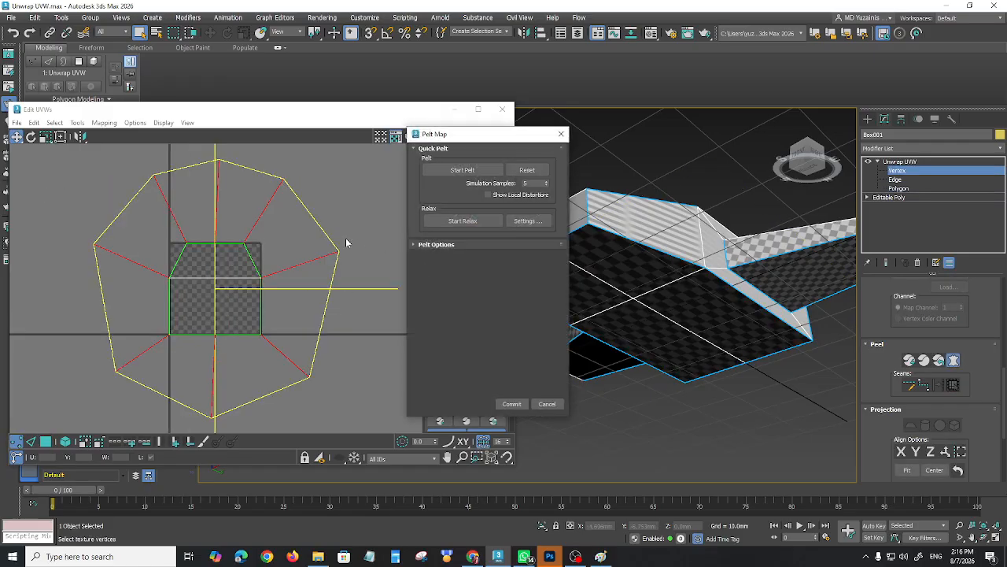
left_click(467, 170)
left_click(467, 170)
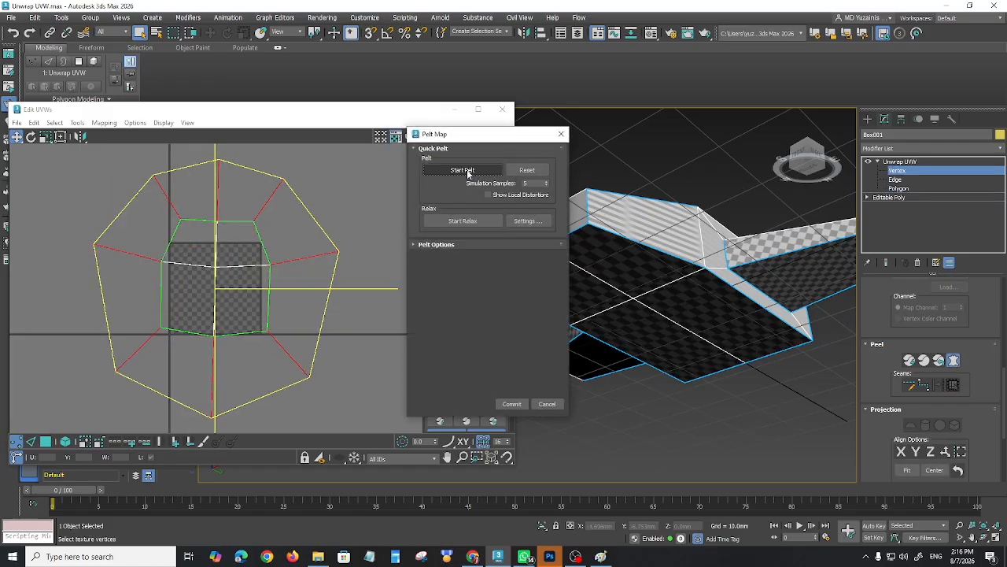
left_click(512, 403)
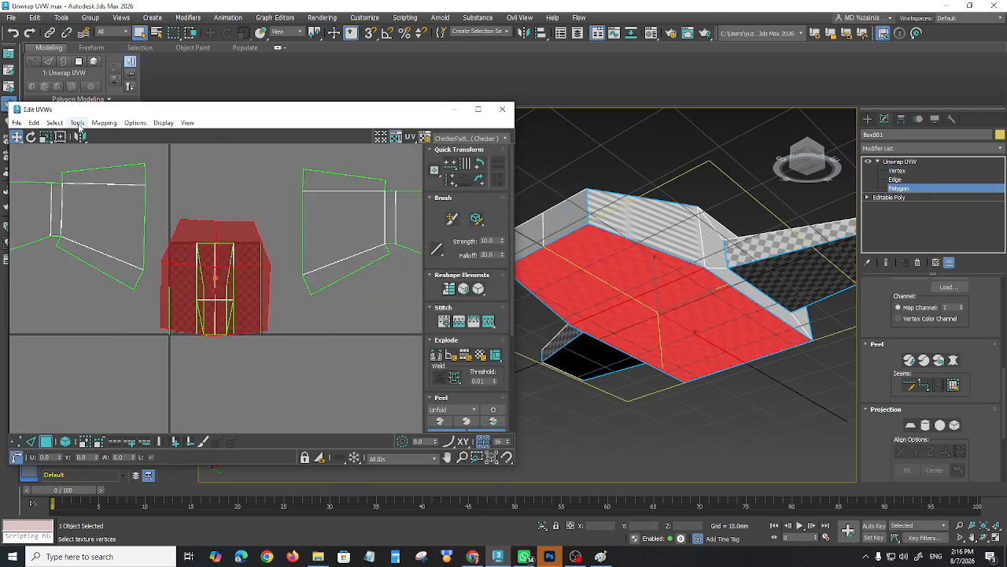
Relax the underside shell with Unfold3D Optimize at 1 iteration and move it clear of the checker tile
left_click(77, 123)
left_click(96, 300)
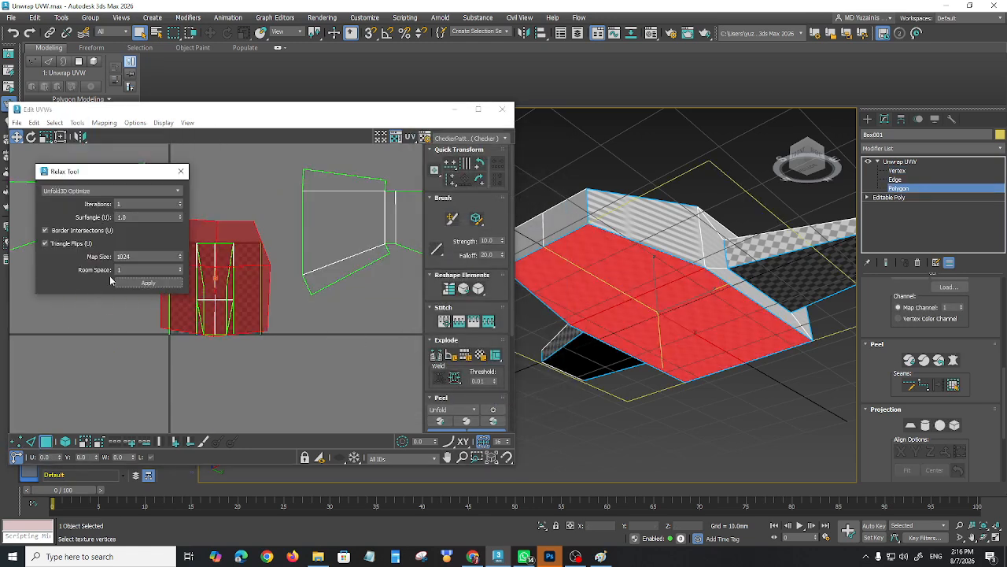
left_click(148, 282)
left_click(181, 171)
left_click_drag(217, 320, 390, 389)
Clear the face selection, display the UV_Checker.png texture on the model and examine the body's underside up close
middle_click_drag(652, 385, 668, 293, "alt")
scroll(646, 331, "up", 4)
scroll(646, 331, "down", 4)
left_click(753, 427)
left_click(448, 141)
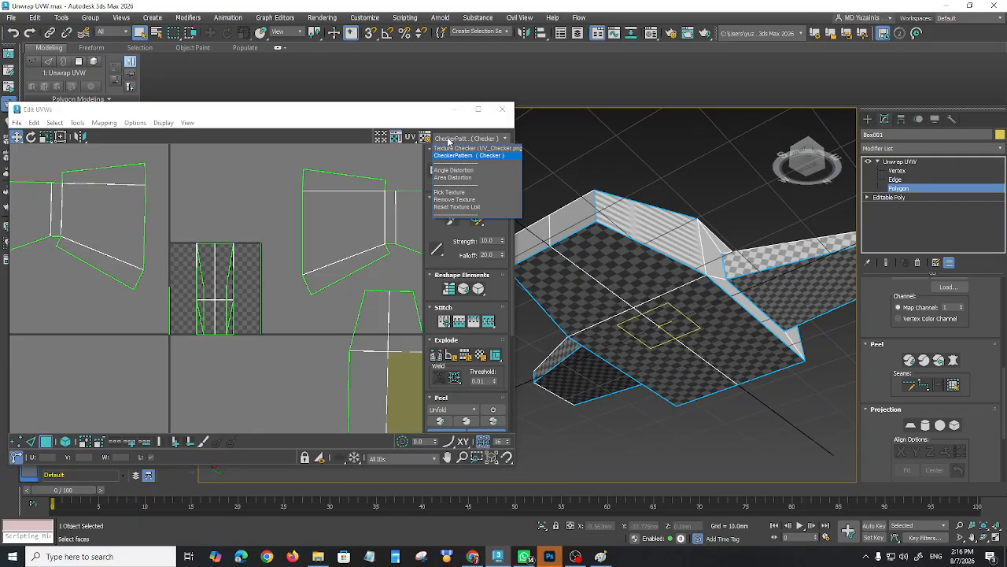
left_click(449, 148)
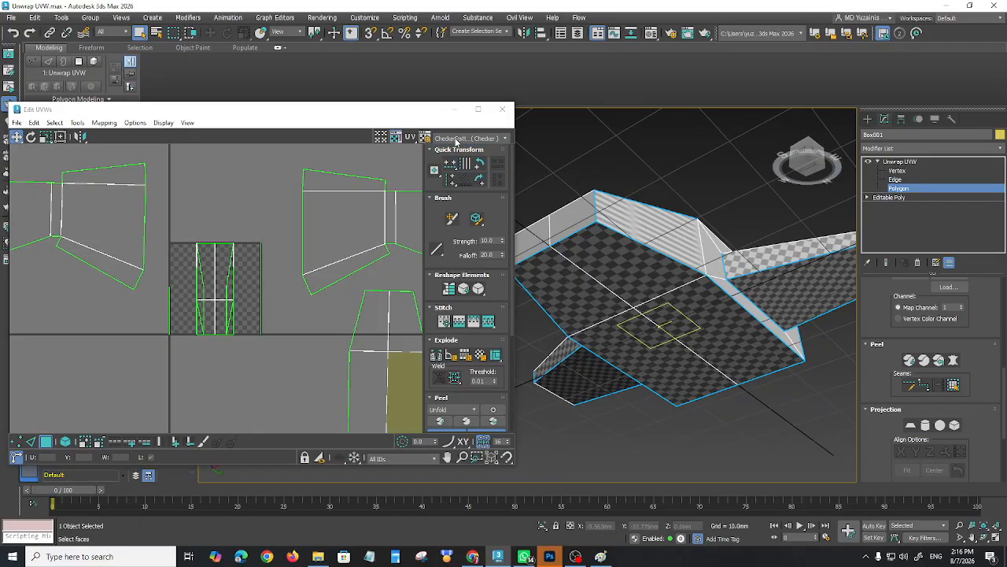
left_click(455, 141)
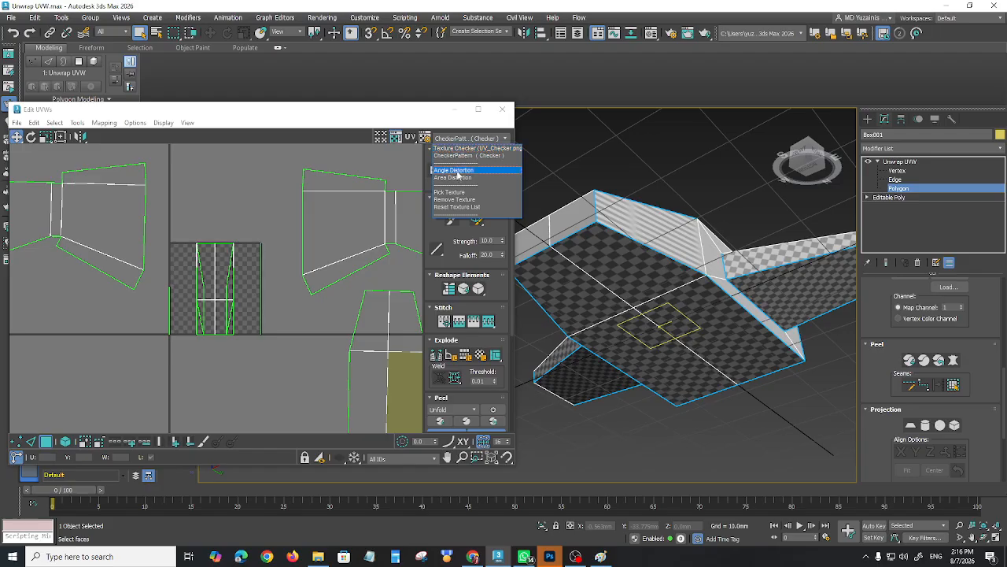
left_click(460, 149)
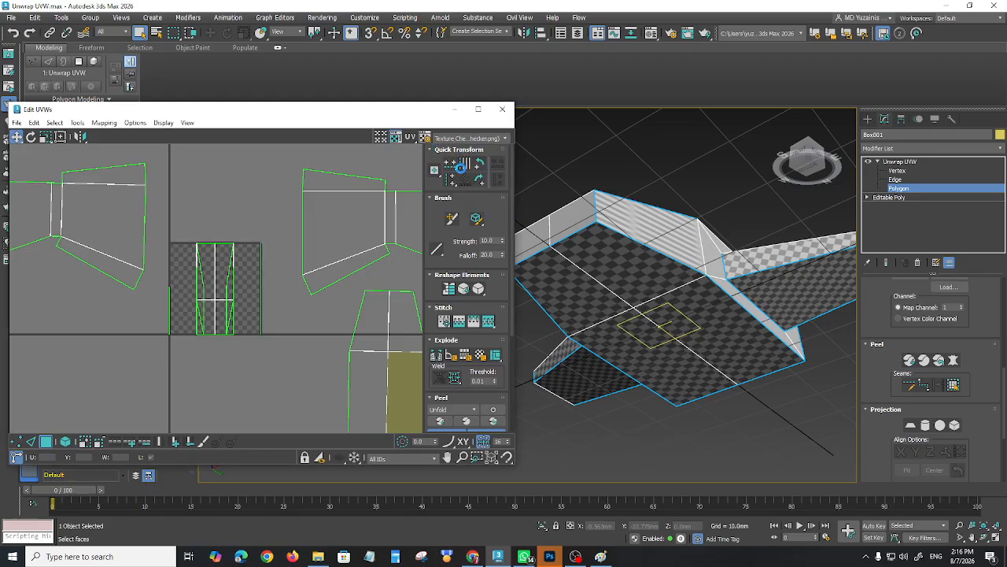
middle_click_drag(629, 299, 653, 295, "alt")
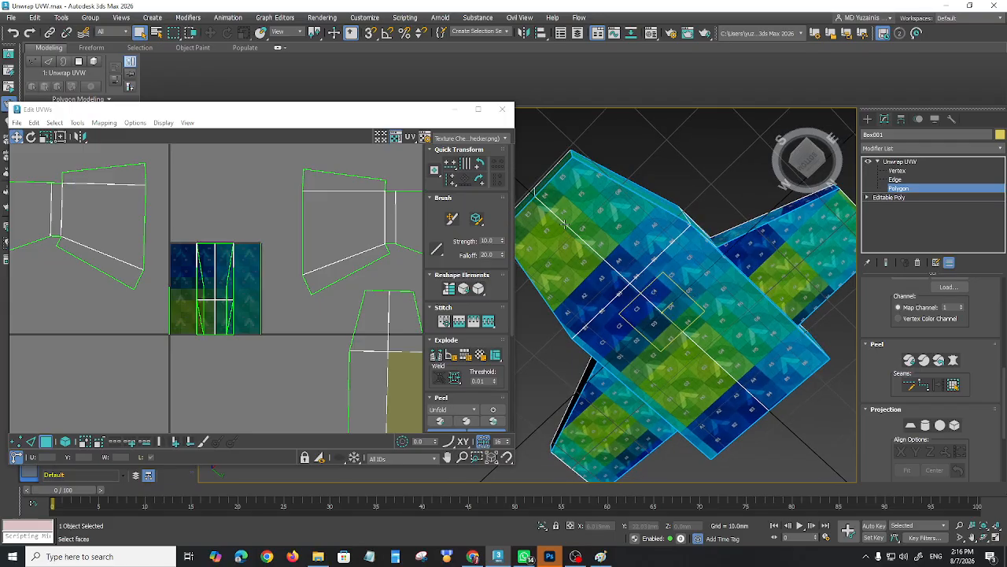
scroll(620, 267, "up", 3)
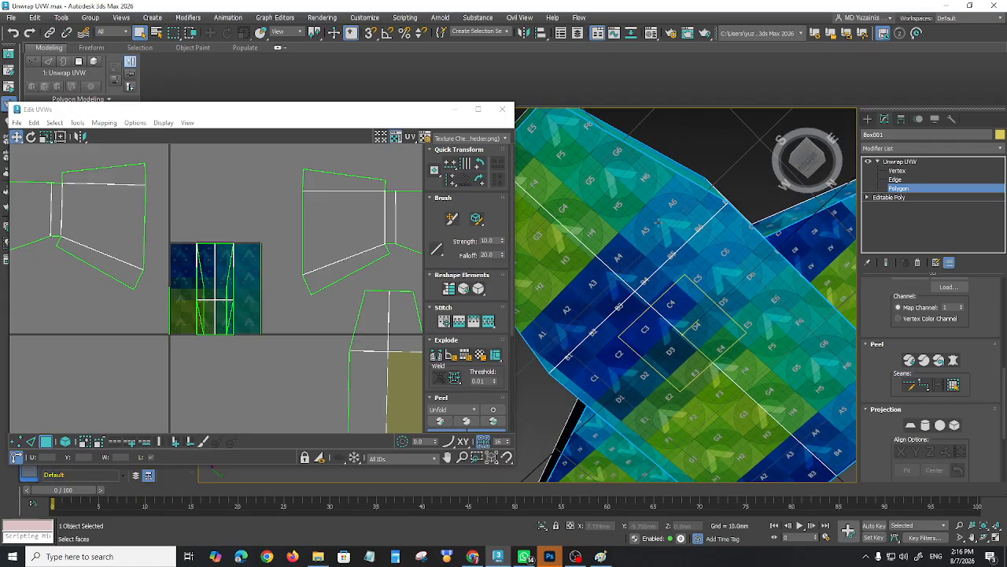
Try to lengthen the underside shell by moving the UV vertices along its narrow end outward, and undo the moves
left_click(455, 139)
left_click(454, 139)
middle_click_drag(266, 353, 205, 331)
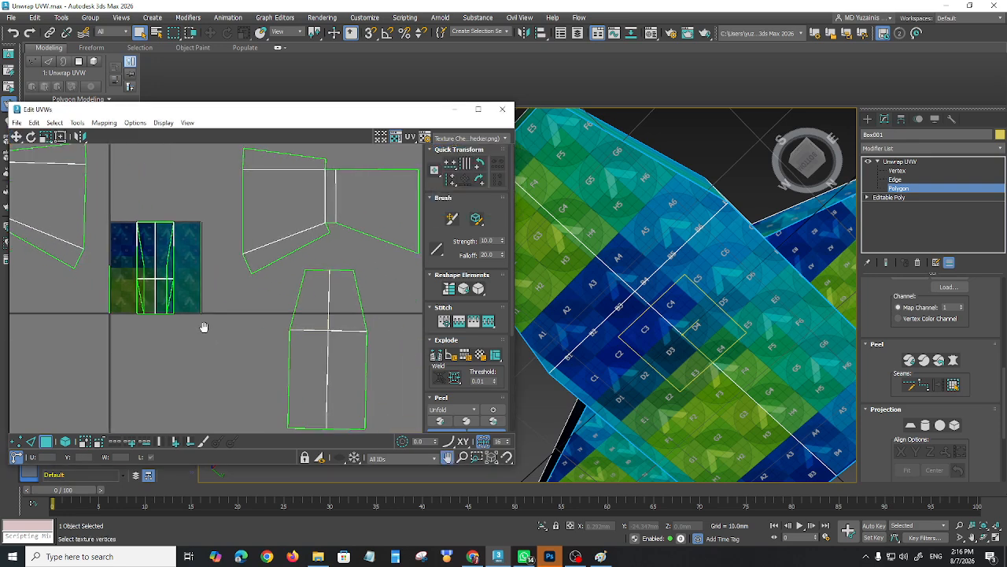
left_click(901, 171)
left_click_drag(292, 261, 370, 286)
left_click(17, 137)
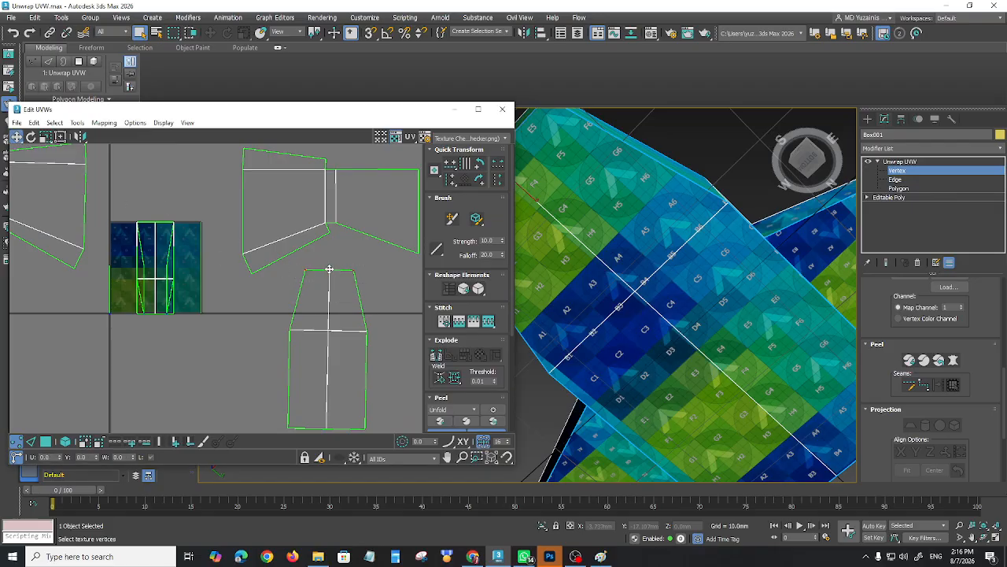
left_click_drag(329, 269, 329, 252)
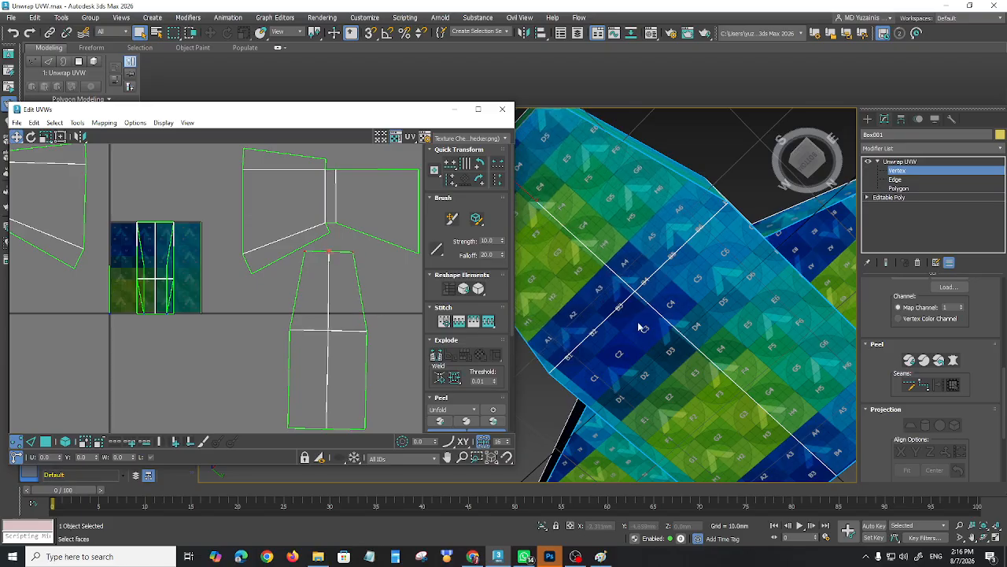
middle_click_drag(640, 326, 725, 369)
mouse_move(329, 252)
left_mouse_down()
mouse_move(330, 283)
mouse_move(329, 243)
left_mouse_up()
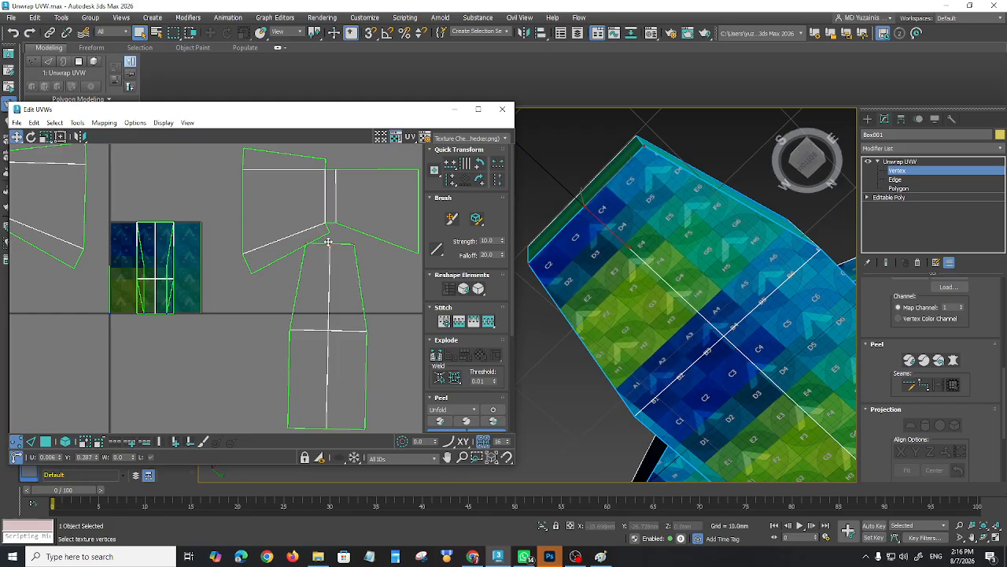
key("ctrl+z")
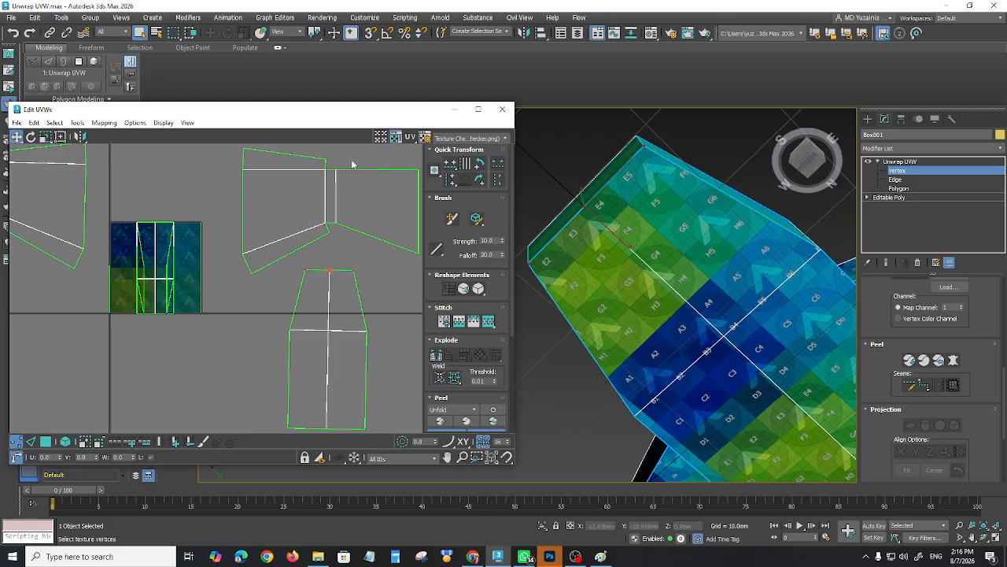
Switch the displayed texture back to CheckerPattern and bring the body's upper side into view
left_click(472, 139)
left_click(473, 158)
middle_click_drag(757, 357, 699, 433, "alt")
middle_click_drag(698, 433, 730, 384)
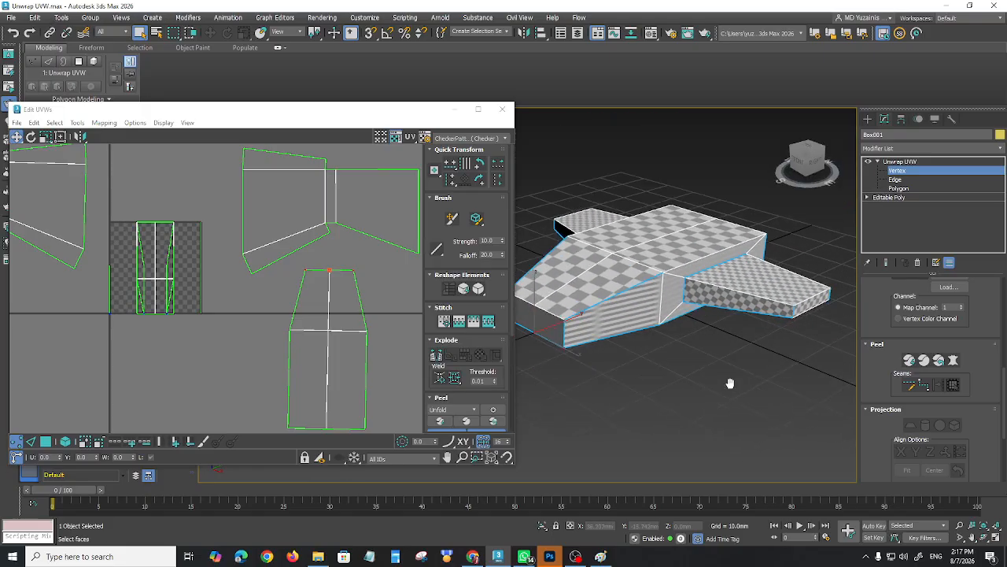
Select the upper body's faces out to the seams, try to pelt and relax them, and cancel the pelt
left_click(900, 189)
left_click(675, 243)
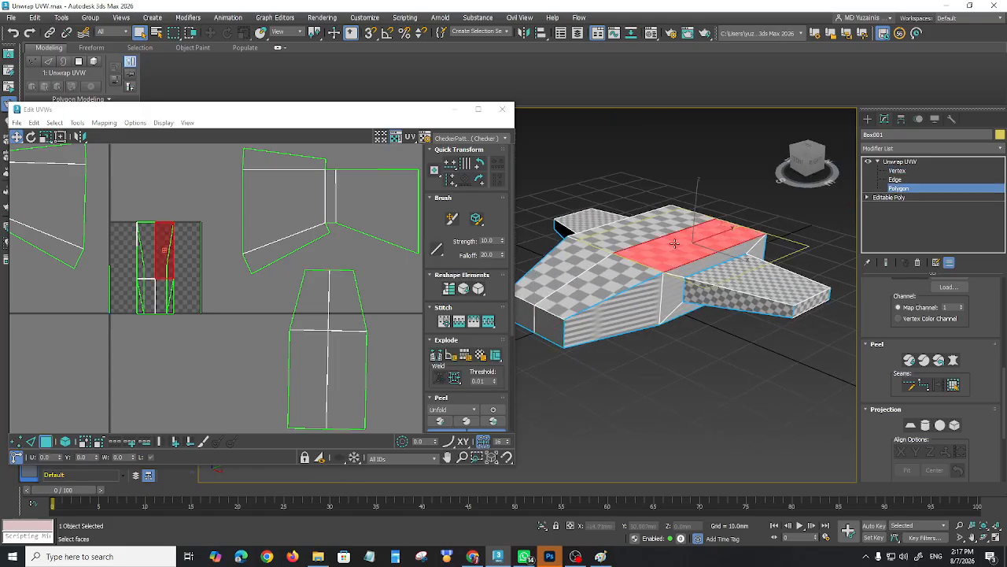
left_click(954, 386)
left_click(953, 359)
left_click(466, 172)
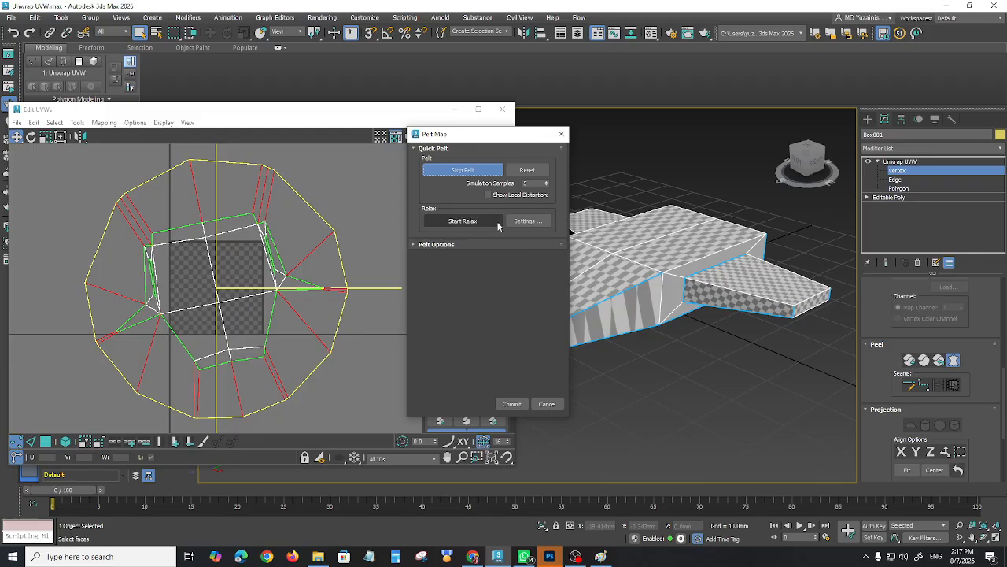
left_click(470, 221)
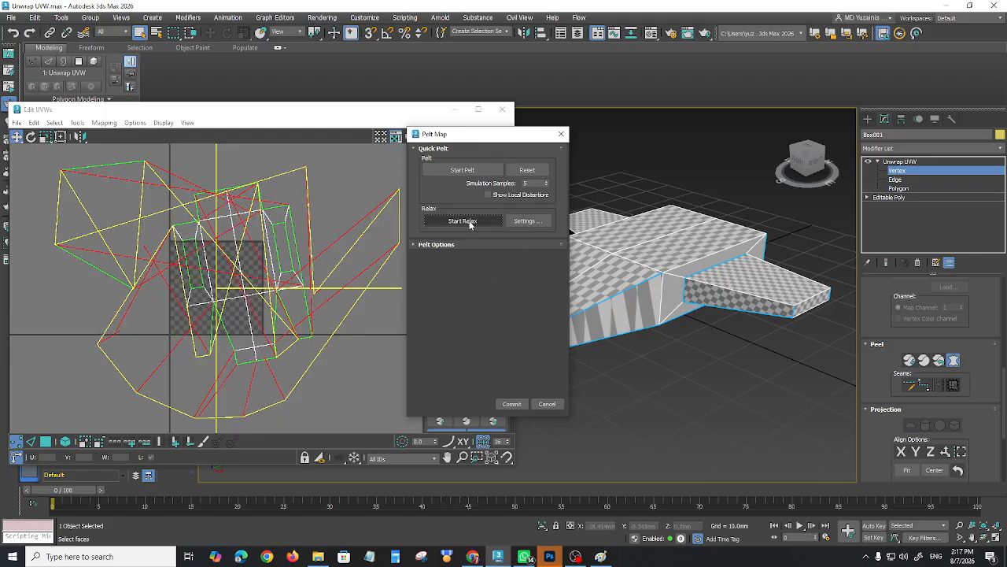
left_click(547, 405)
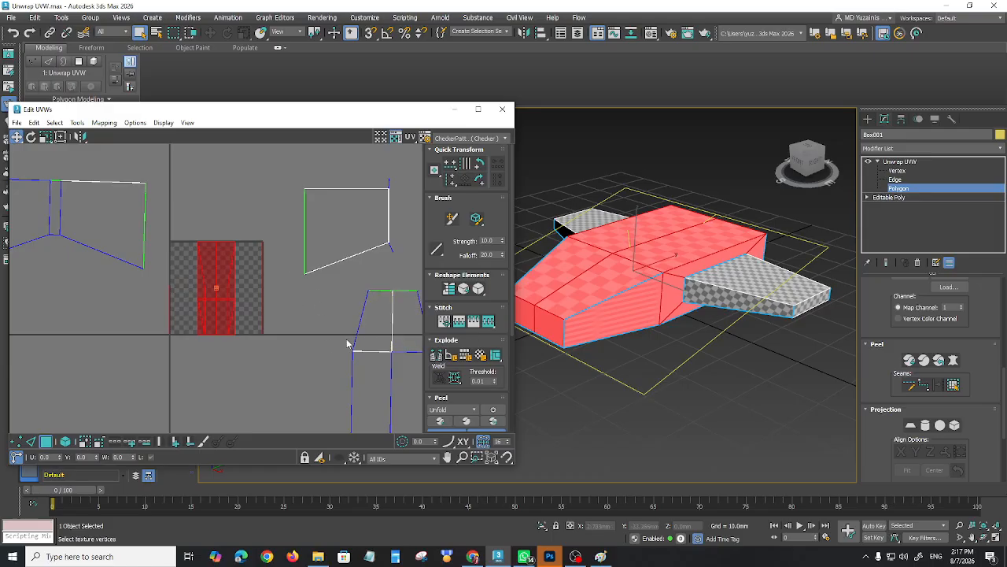
Undo the last change to the upper body shell's UV layout
middle_click_drag(347, 340, 261, 342)
scroll(261, 342, "down", 2)
scroll(266, 339, "up", 3)
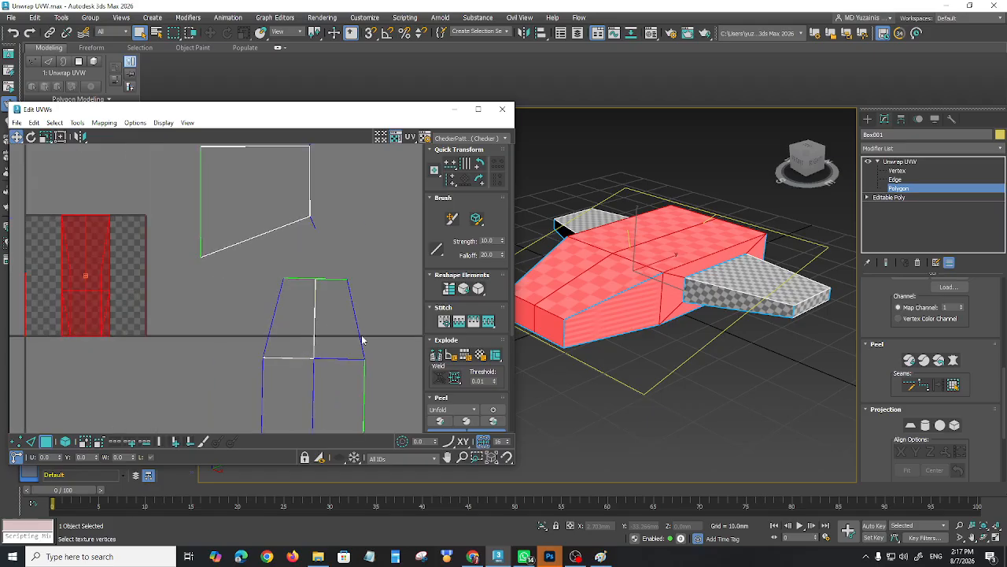
middle_click_drag(359, 341, 386, 318)
key("ctrl+z")
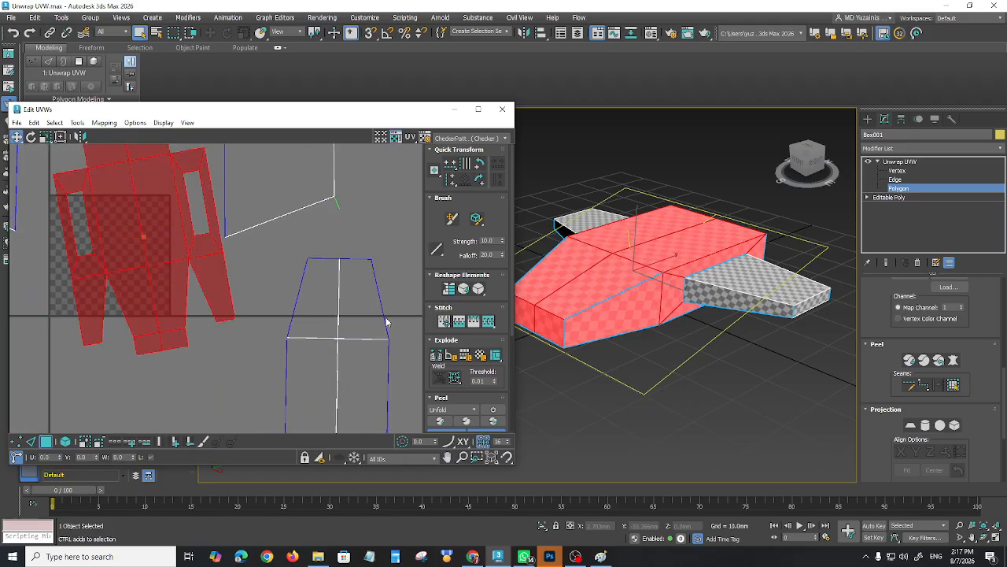
scroll(220, 293, "down", 3)
scroll(226, 298, "up", 3)
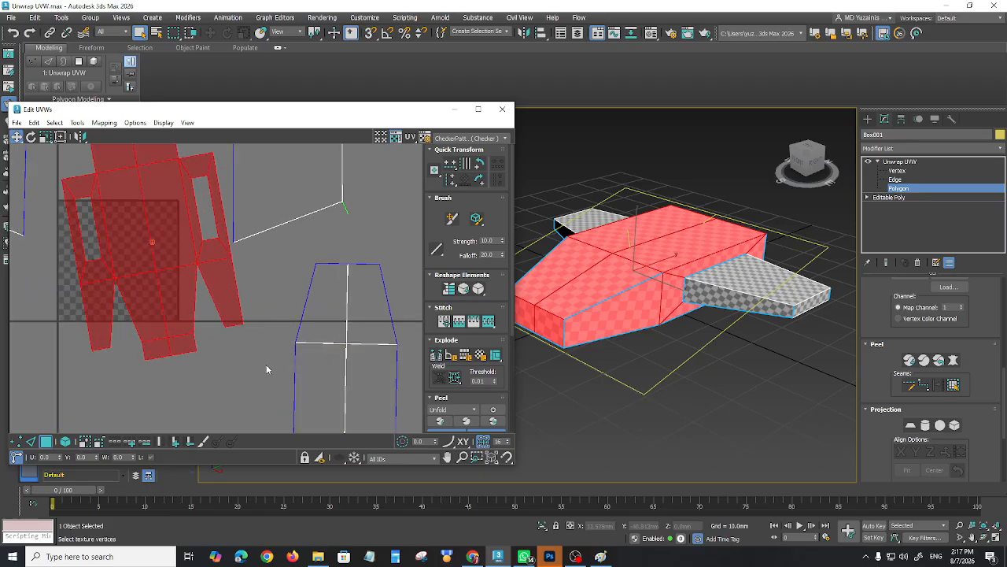
scroll(266, 367, "down", 1)
scroll(265, 367, "up", 1)
Close and reopen the UV editor and clear the face selection
left_click(503, 110)
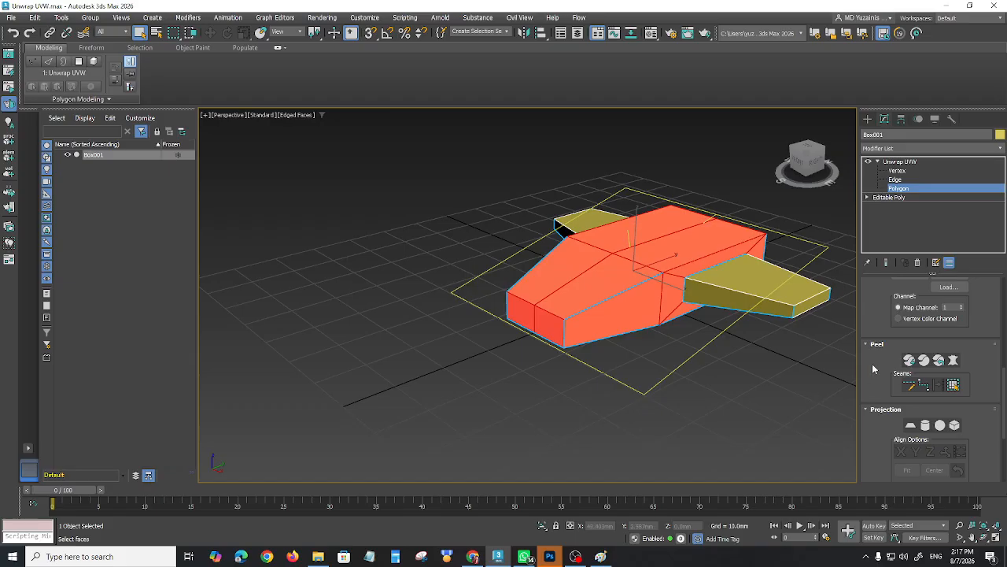
scroll(872, 364, "up", 3)
left_click(915, 340)
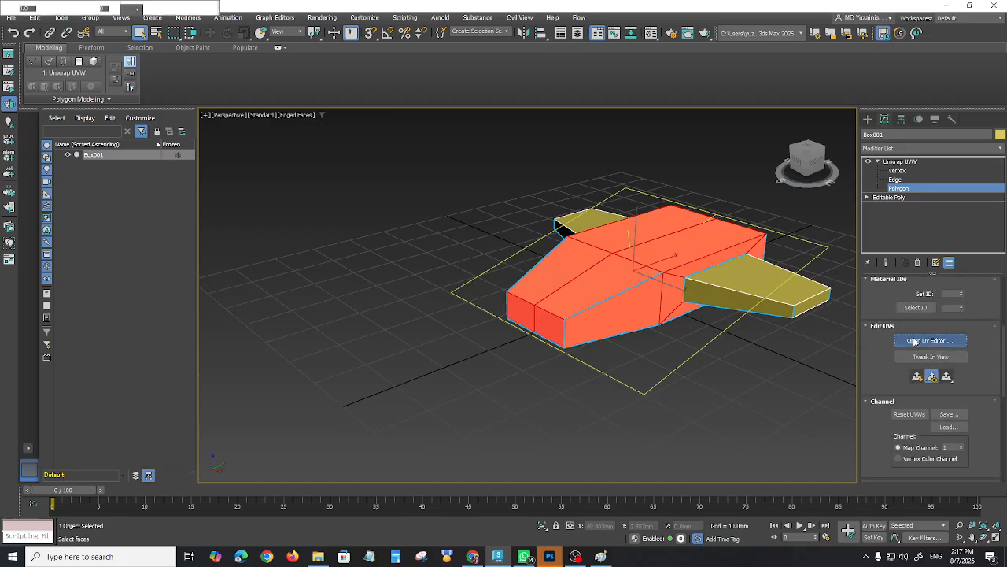
scroll(274, 332, "down", 2)
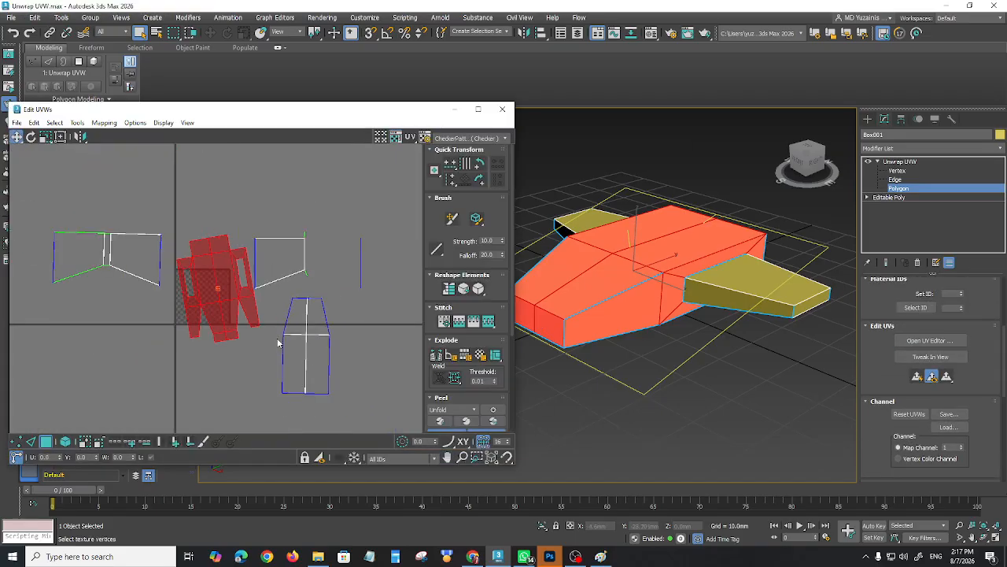
left_click(718, 423)
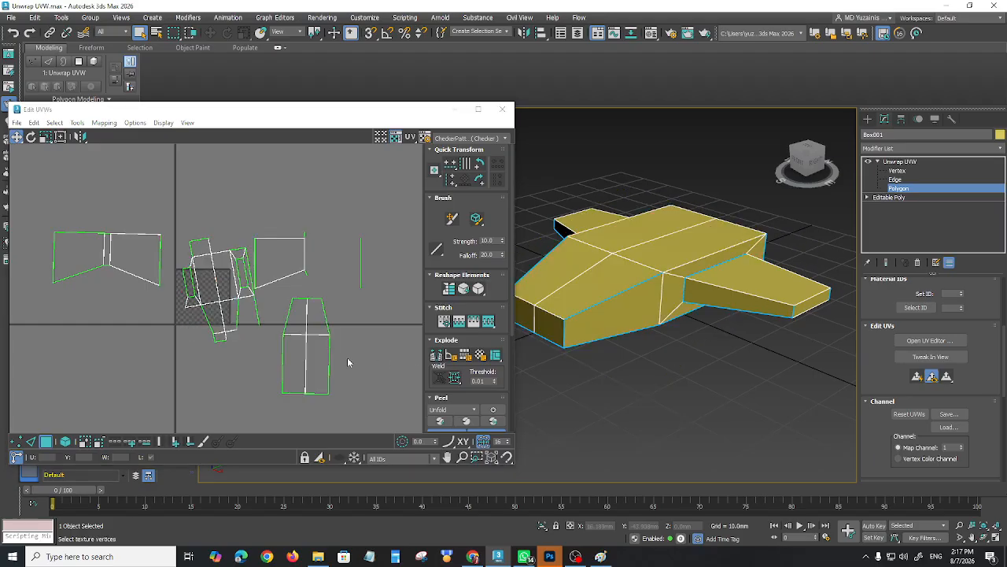
Select the body's front side face and display the CheckerPattern texture to compare the checkers on the side and underside
middle_click_drag(694, 394, 639, 284, "alt")
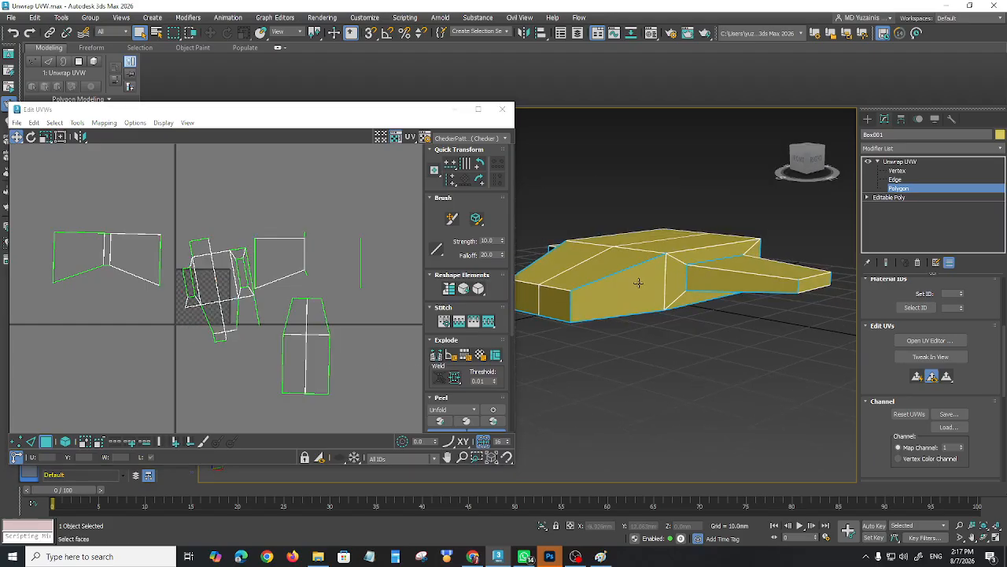
left_click(639, 283)
middle_click_drag(715, 339, 690, 378)
scroll(690, 378, "up", 4)
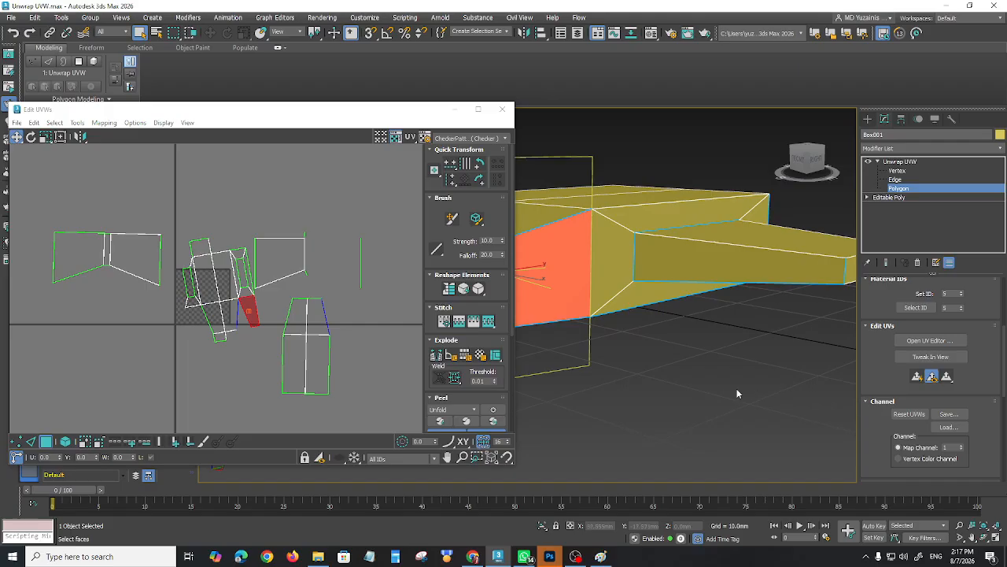
scroll(879, 431, "down", 5)
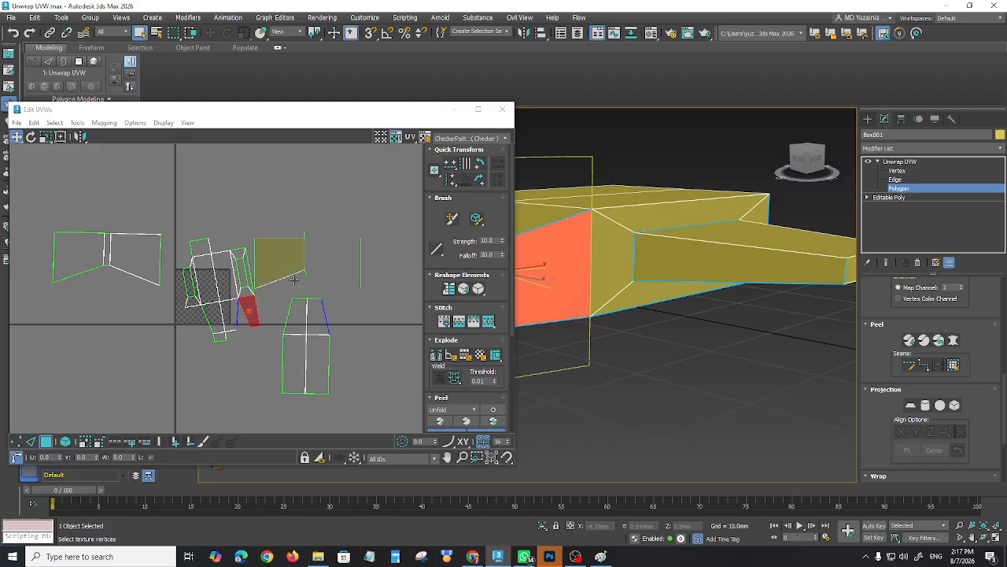
scroll(311, 341, "up", 2)
middle_click_drag(595, 360, 643, 317, "alt")
left_click(469, 140)
left_click(457, 162)
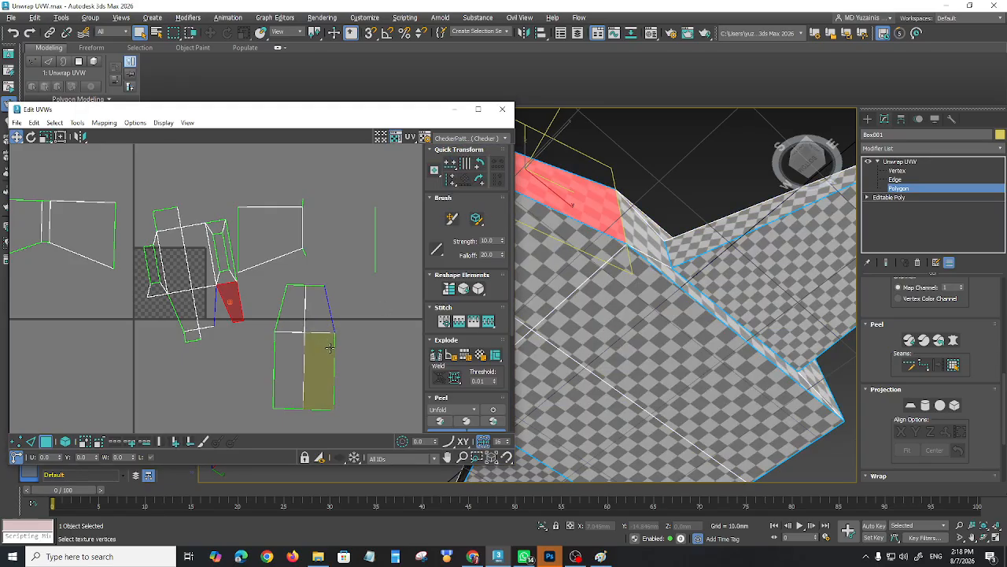
middle_click_drag(649, 374, 639, 315, "alt")
left_click(282, 392)
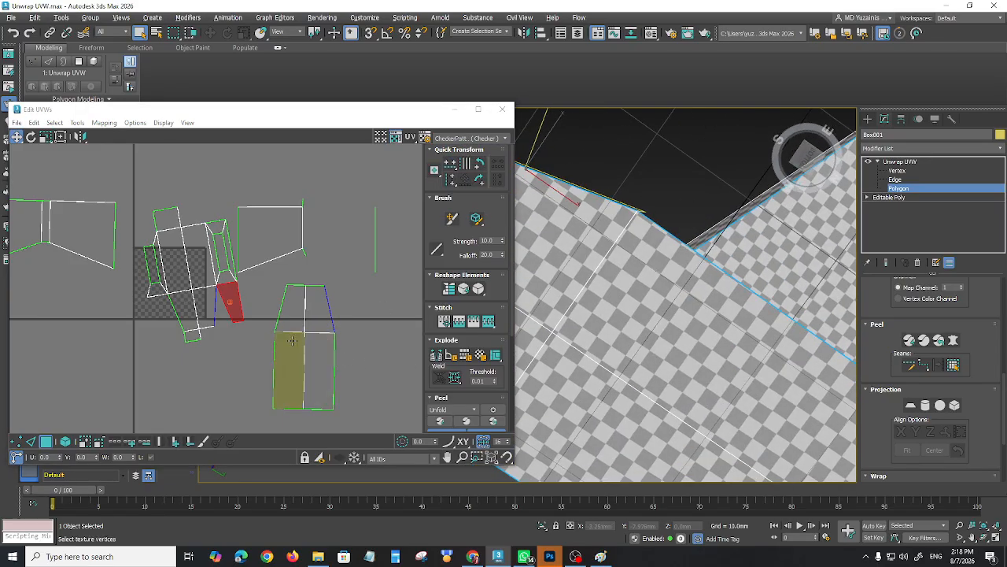
Select the upper body's faces out to the seams, pelt them and commit the result
left_click(954, 366)
middle_click_drag(629, 351, 673, 391, "alt")
scroll(635, 406, "down", 5)
scroll(669, 375, "up", 5)
left_click(630, 301)
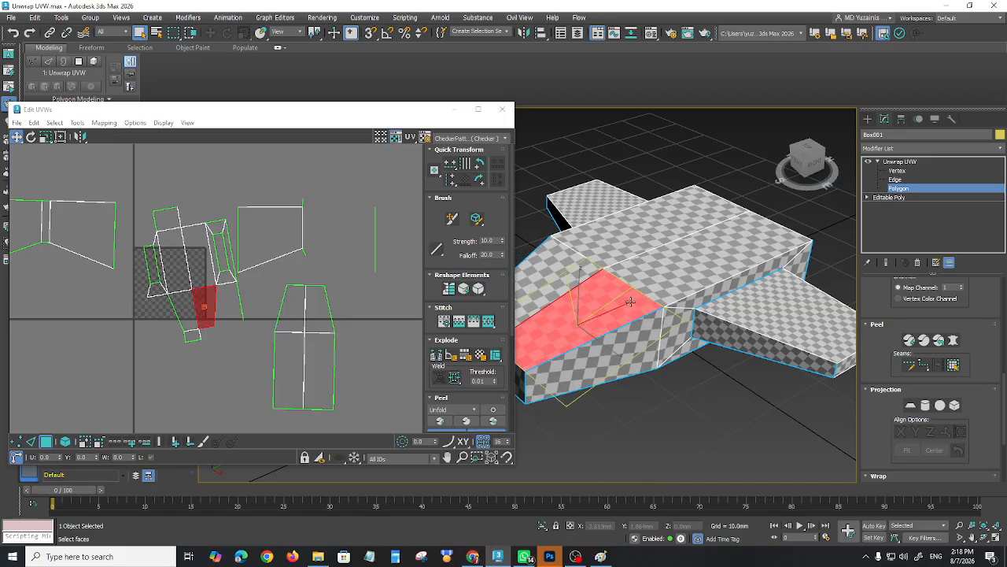
left_click(954, 366)
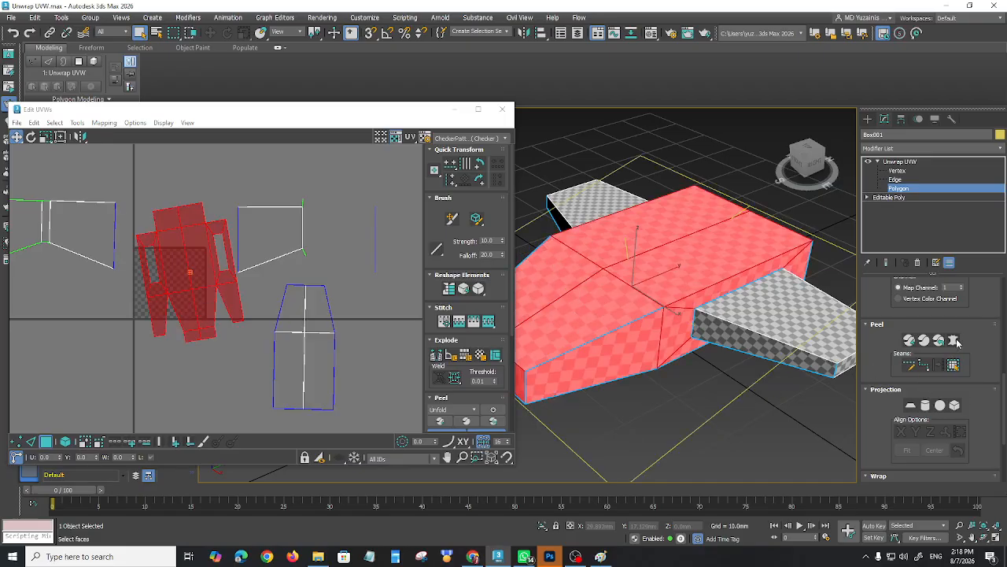
left_click(954, 340)
left_click(458, 170)
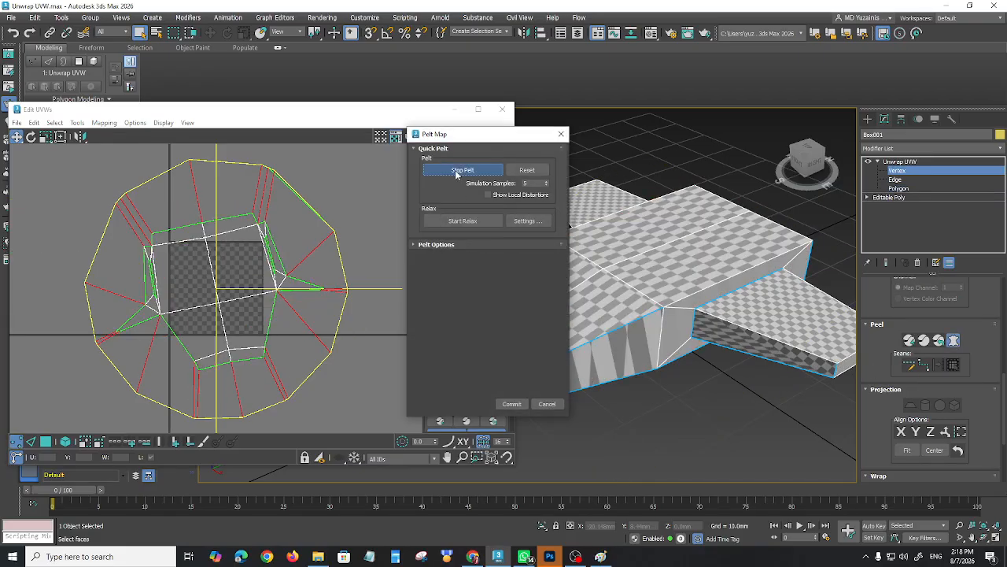
left_click(459, 170)
left_click(510, 404)
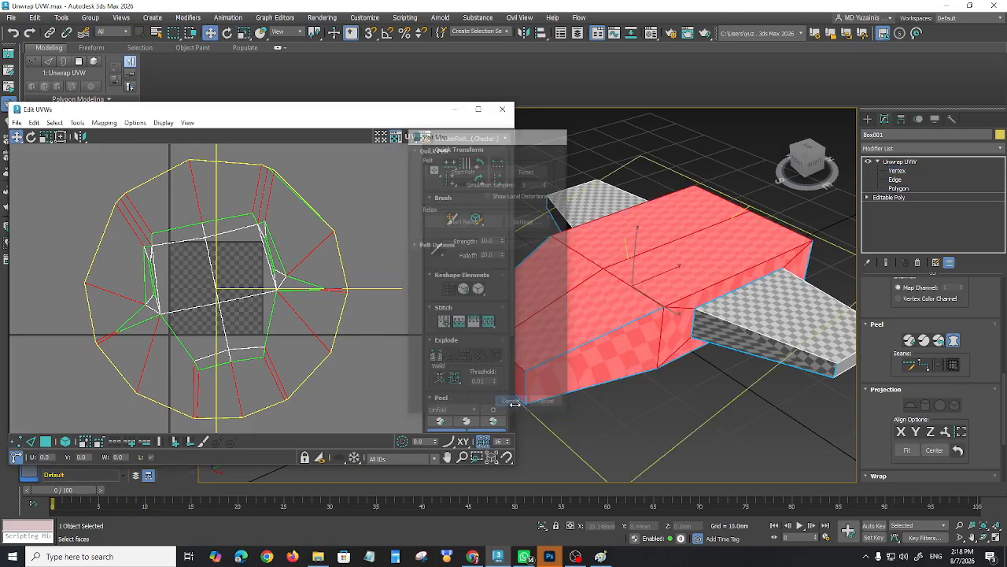
Relax the upper body shell with Unfold3D Optimize at 1 iteration
left_click(78, 123)
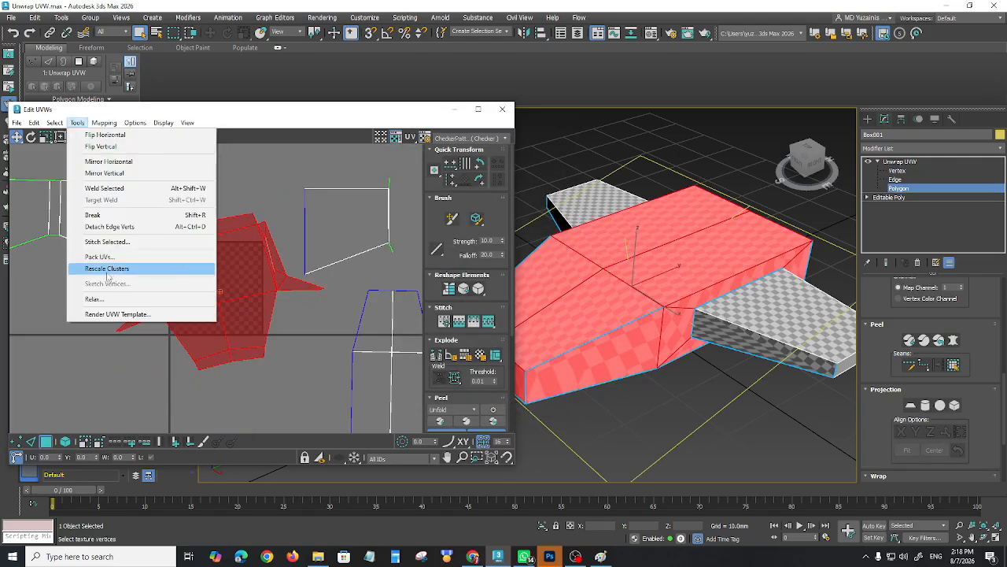
left_click(107, 299)
left_click(150, 285)
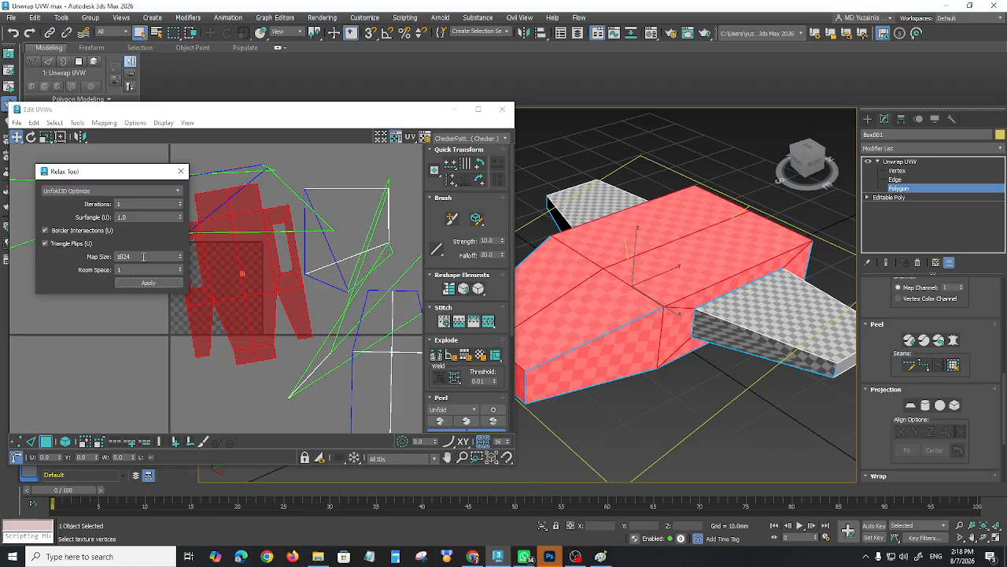
left_click(182, 173)
scroll(292, 348, "down", 5)
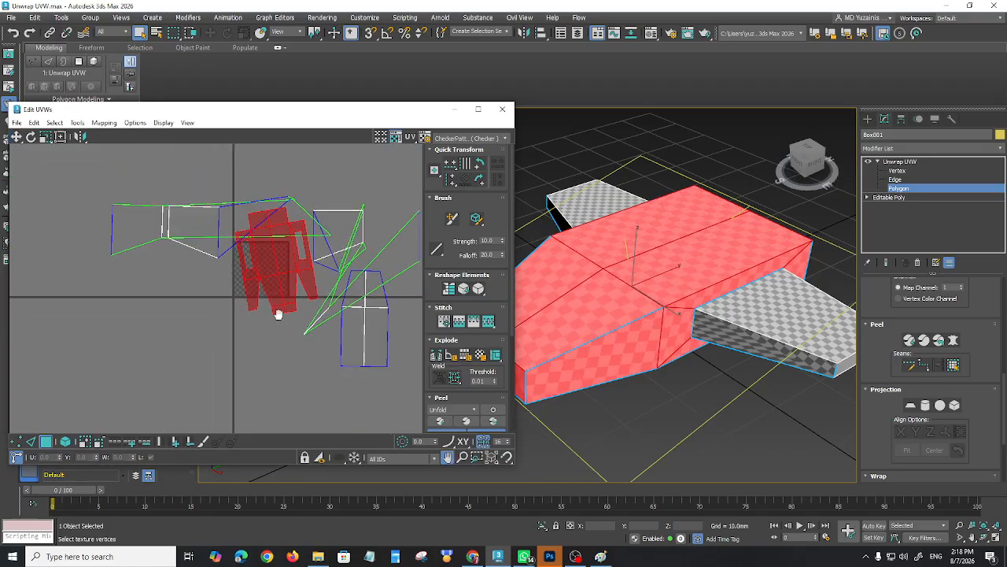
Move the upper body shell below the checker tile, rotate it upright and clear the selection
mouse_move(282, 263)
left_mouse_down()
mouse_move(274, 341)
mouse_move(263, 353)
mouse_move(268, 327)
left_mouse_up()
left_click(31, 137)
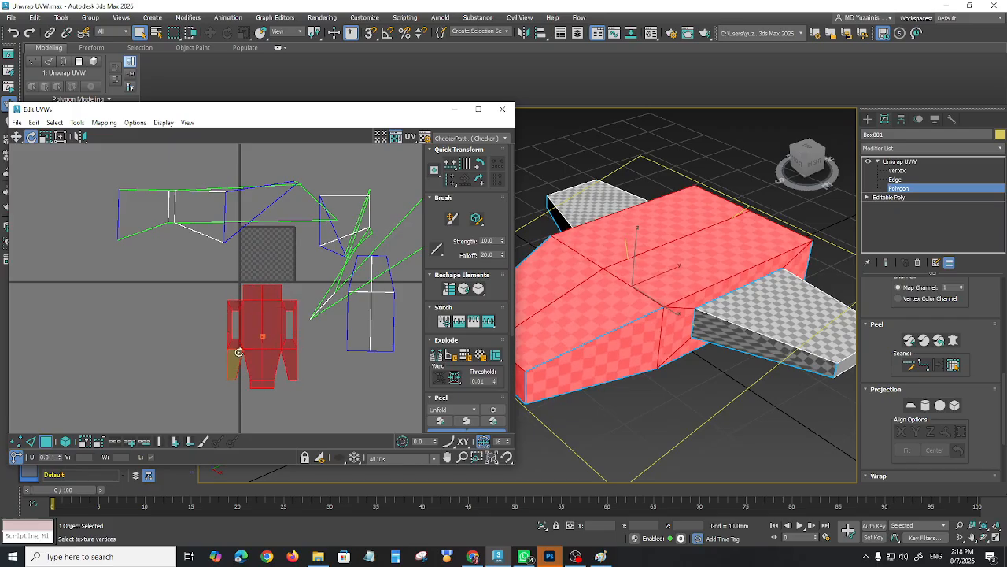
key("w")
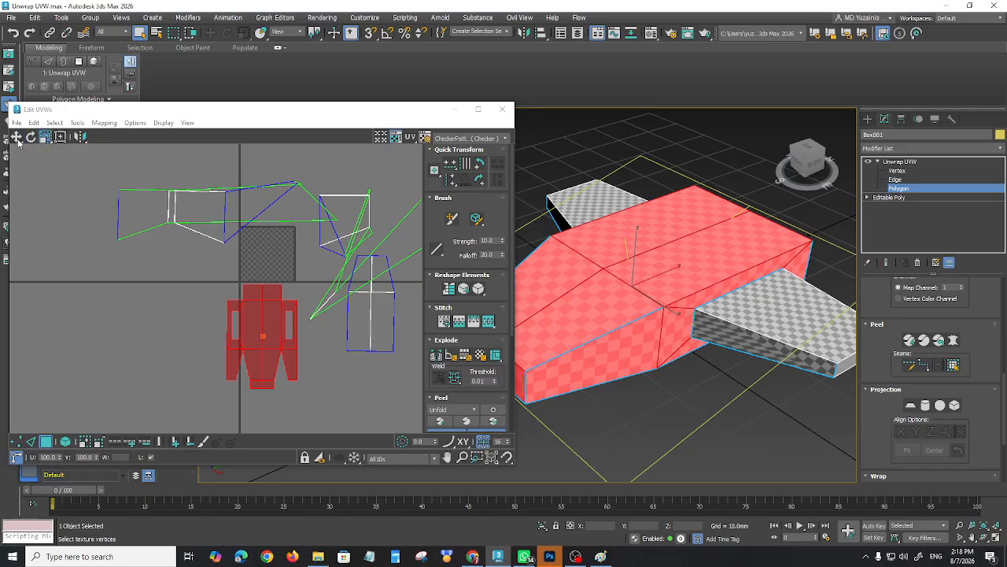
left_click(160, 315)
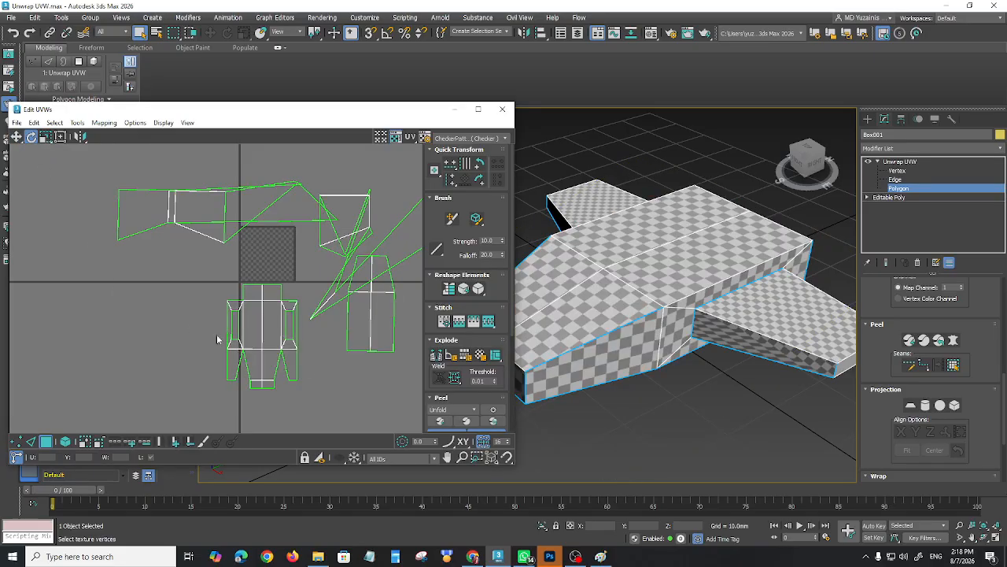
Select the right wing's faces out to the seams, pelt them and commit the result
middle_click_drag(714, 389, 654, 392)
middle_click_drag(368, 360, 263, 368)
middle_click_drag(767, 369, 687, 316, "alt")
left_click(679, 280)
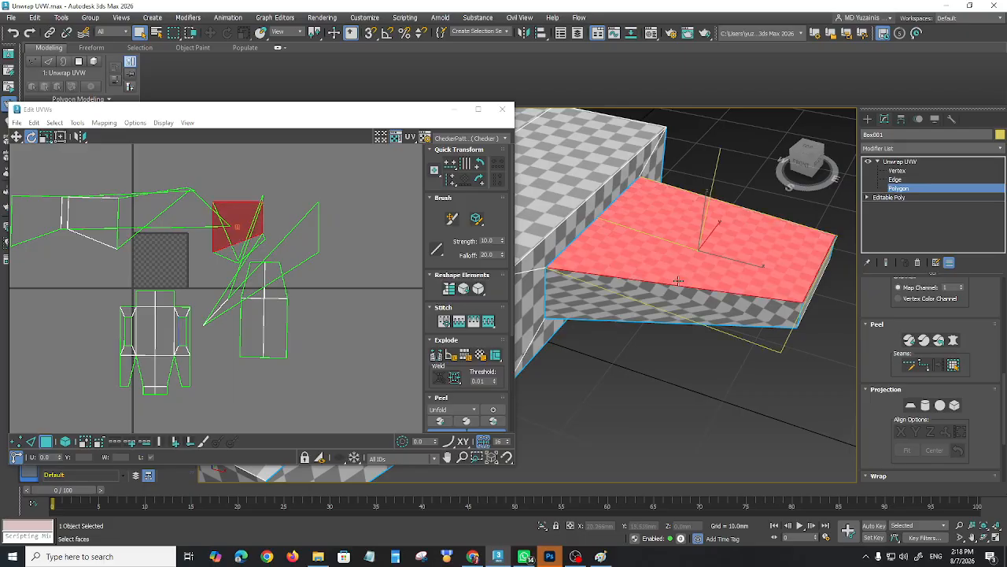
left_click(957, 366)
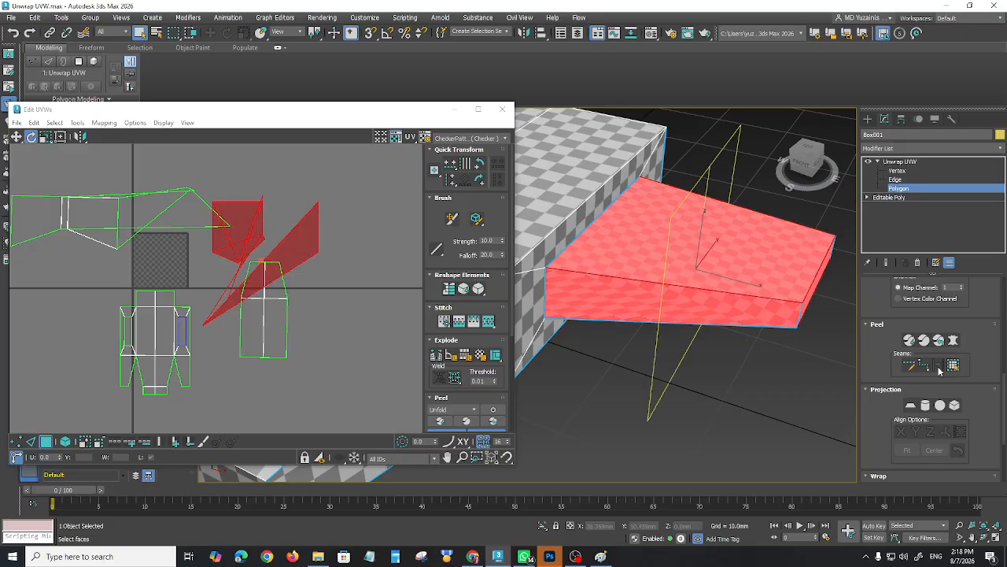
left_click(953, 339)
left_click(456, 170)
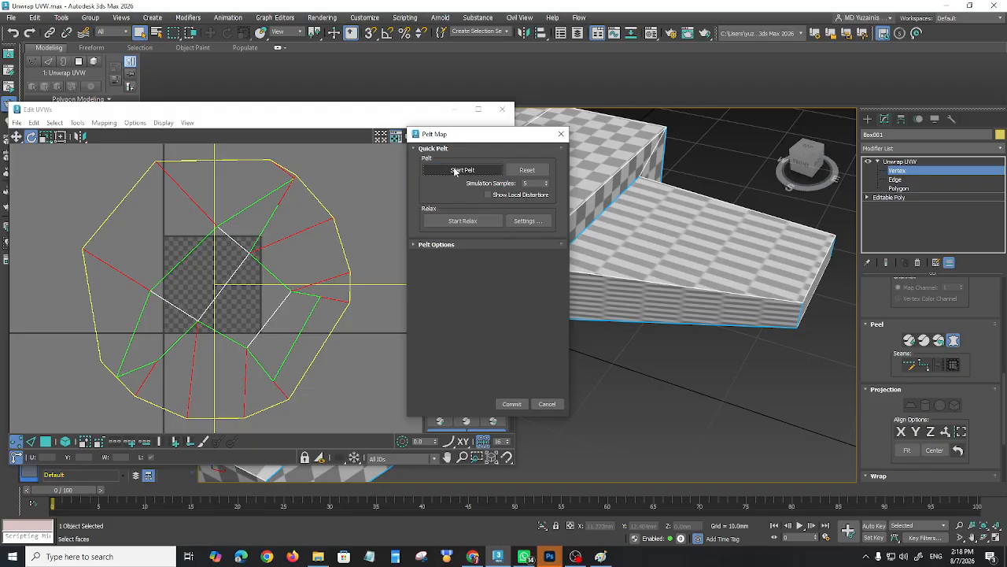
left_click(511, 403)
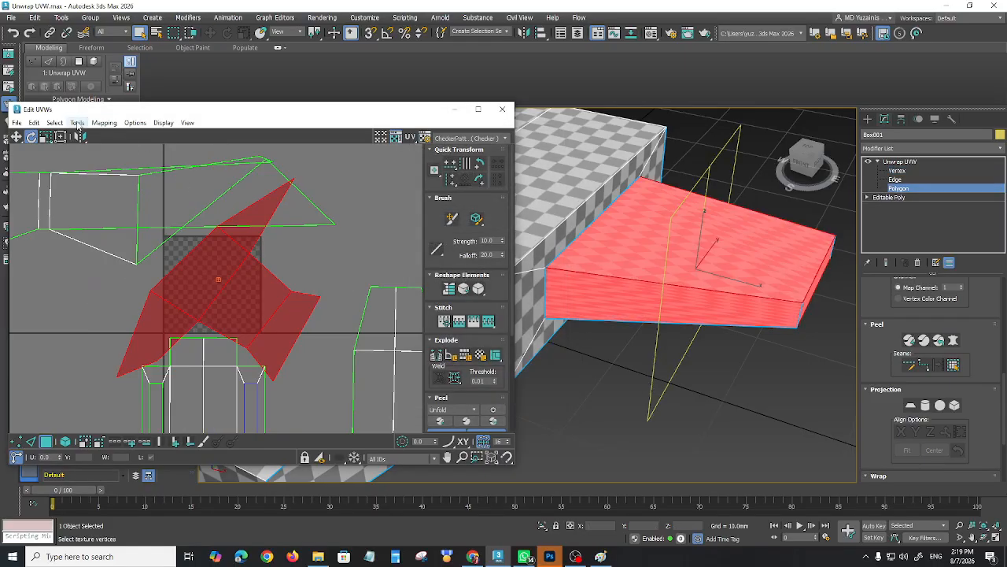
Relax the right wing's shell with Unfold3D Optimize at 1 iteration
left_click(78, 123)
left_click(112, 299)
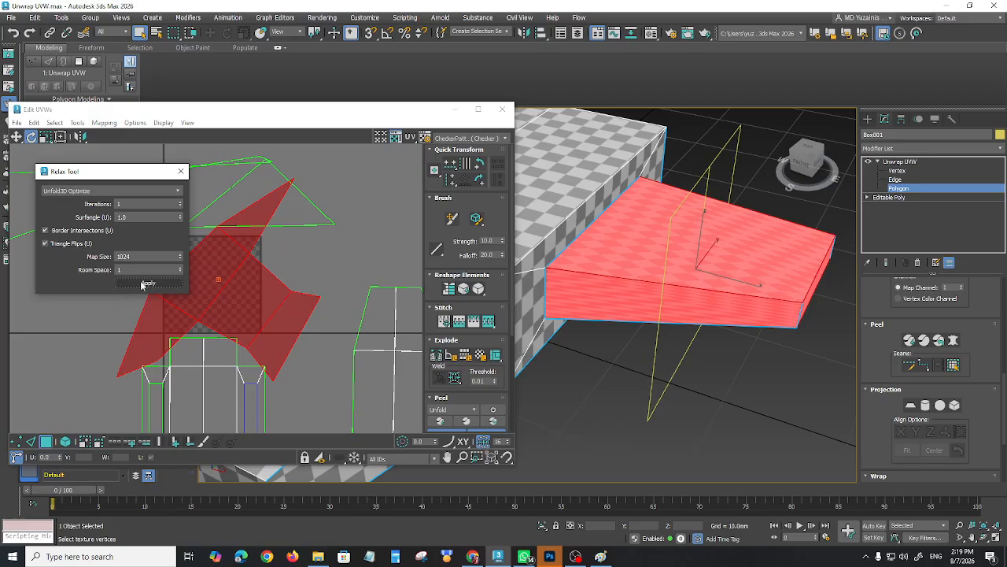
left_click(145, 283)
middle_click_drag(325, 311, 388, 295)
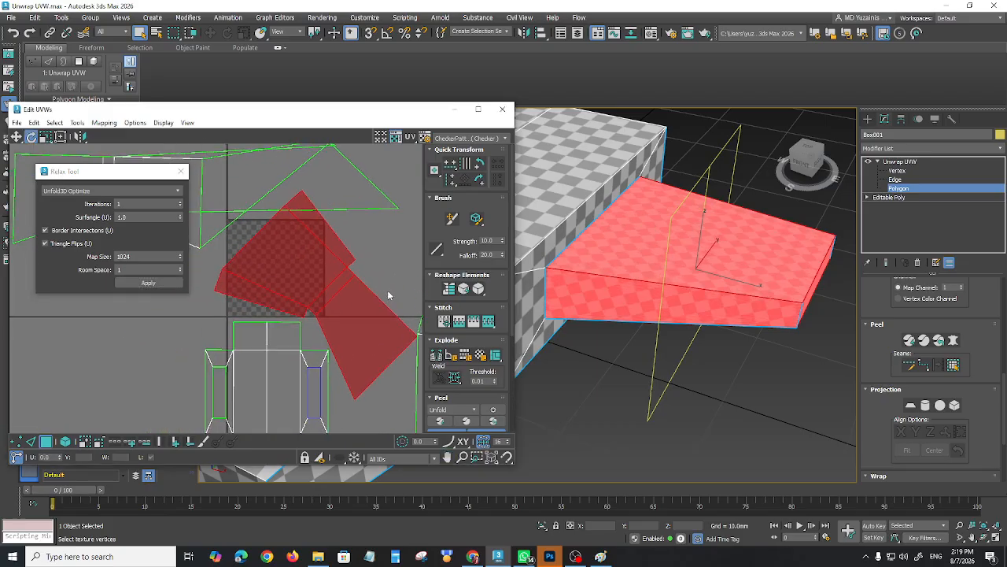
scroll(388, 295, "down", 1)
left_click_drag(111, 175, 101, 253)
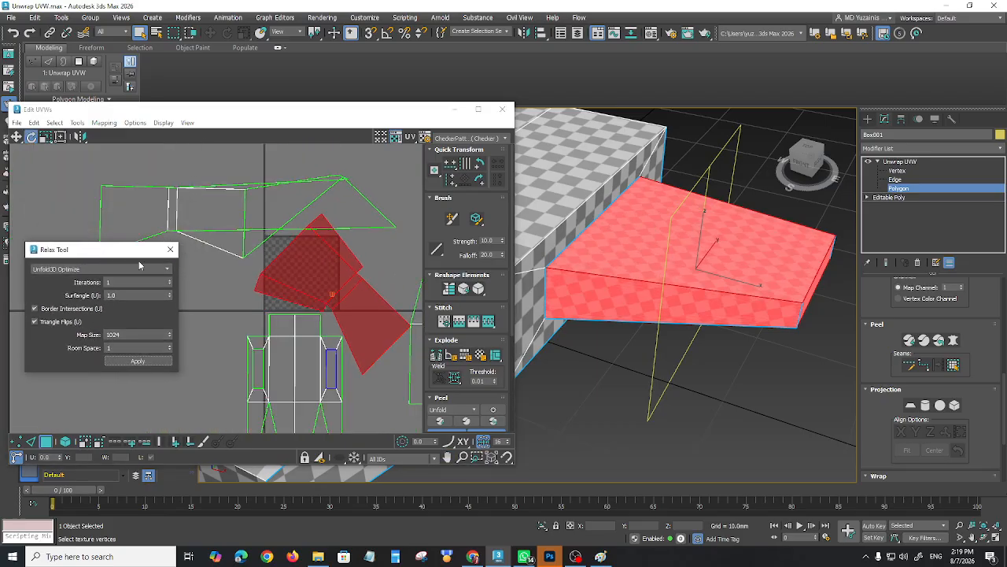
Pelt the opposite wing's faces out to the seams and relax the committed shell with Unfold3D Optimize at 1 iteration
middle_click_drag(635, 365, 731, 403)
scroll(731, 403, "down", 3)
middle_click_drag(648, 367, 696, 384)
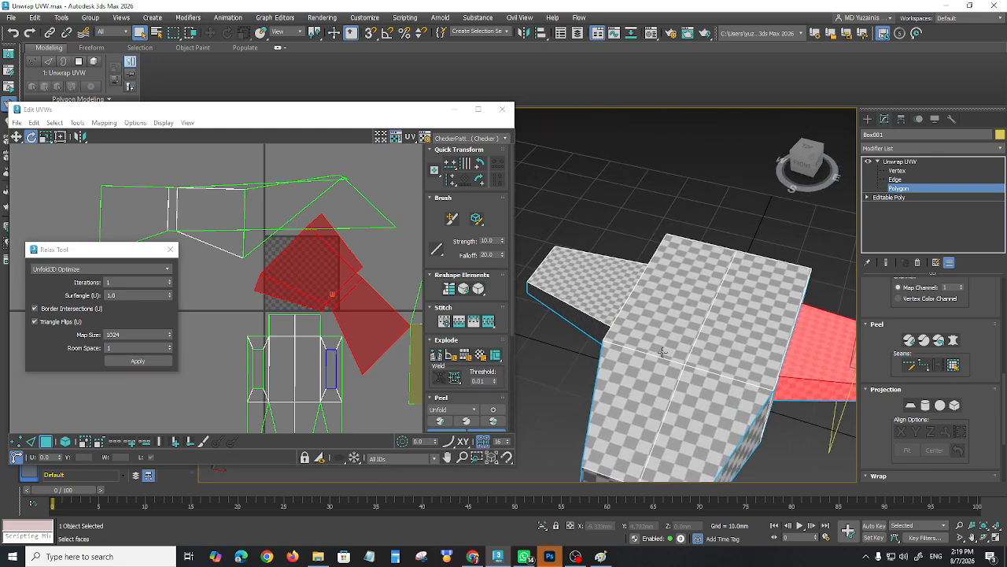
left_click(587, 297)
left_click(953, 365)
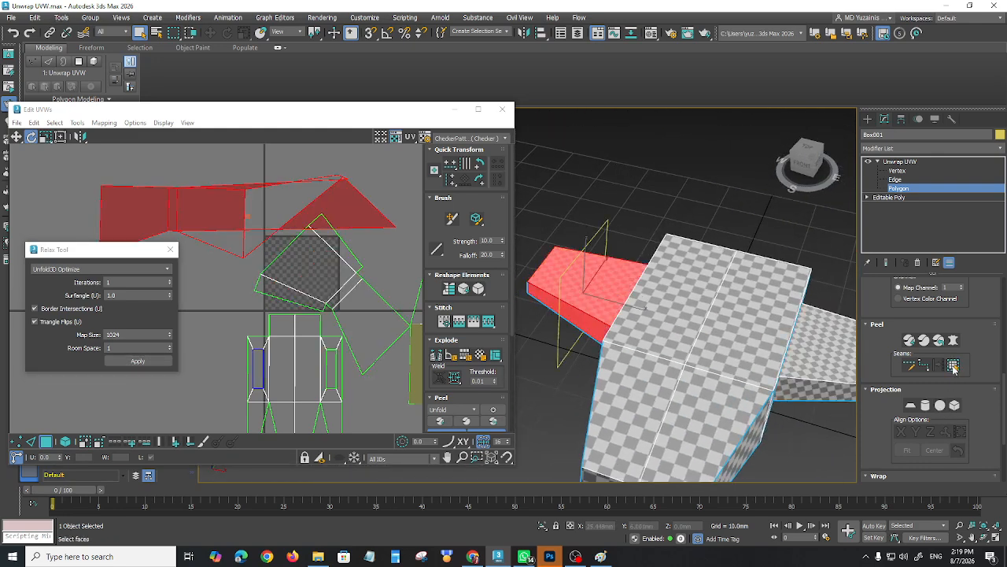
left_click(954, 340)
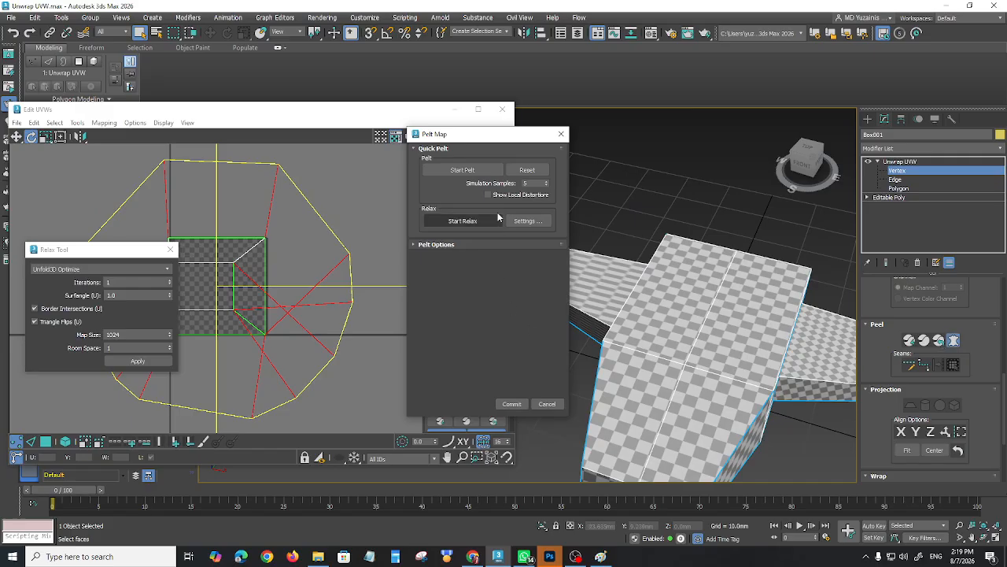
left_click(451, 170)
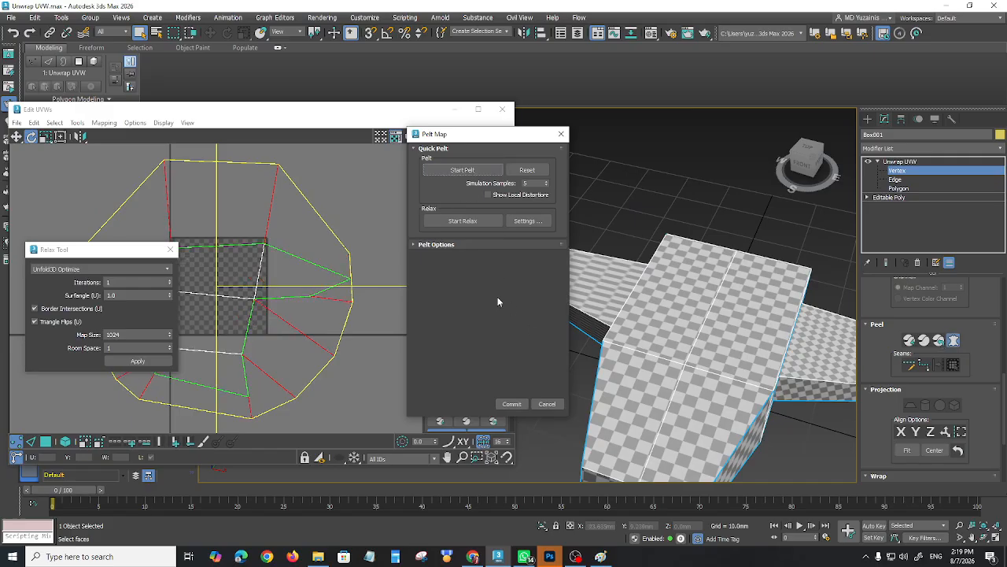
left_click(512, 404)
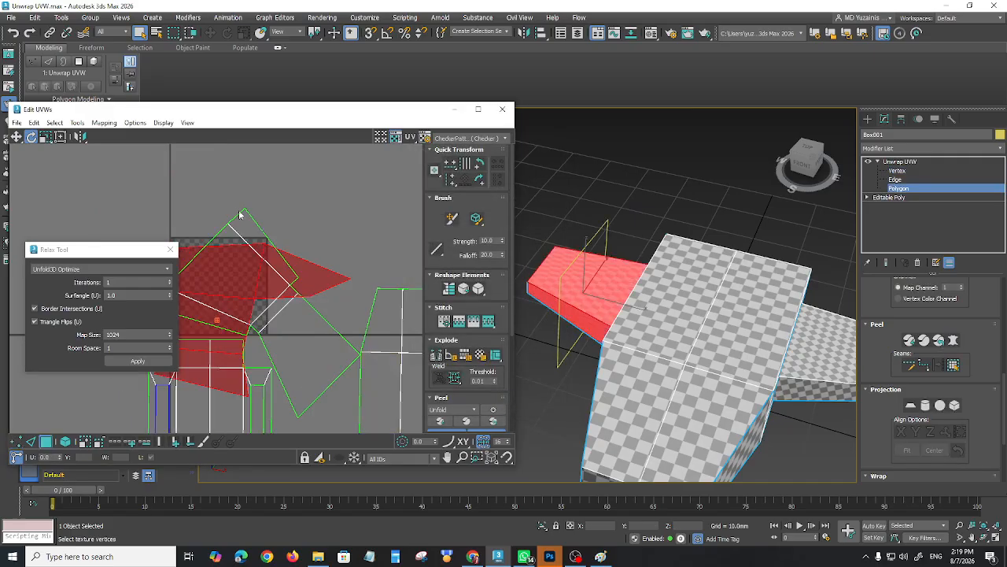
left_click(137, 360)
scroll(358, 378, "down", 2)
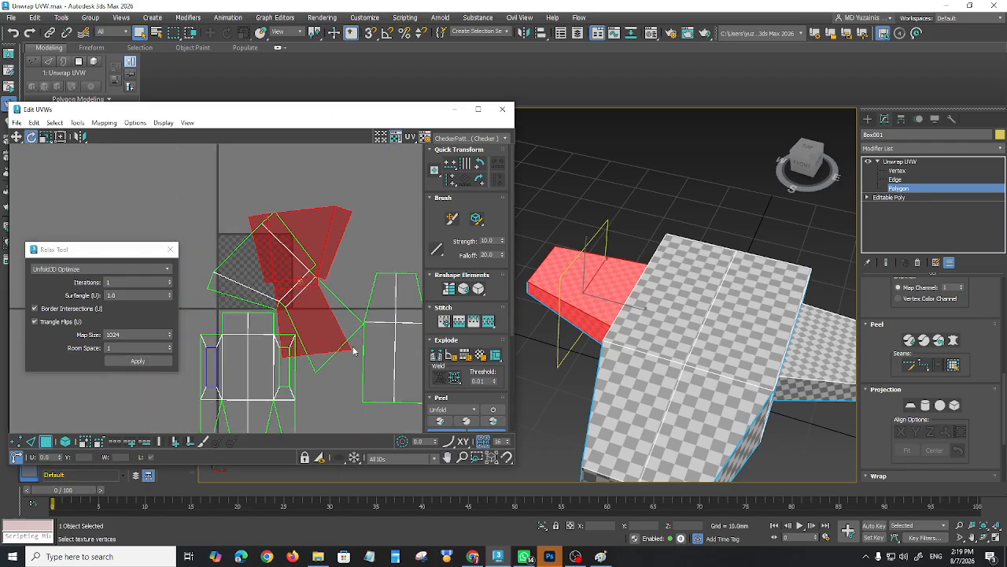
Close the Relax Tool, rotate the tilted unselected wing shell until level, and place it right of the fuselage underside shell
left_click(170, 249)
scroll(248, 264, "down", 2)
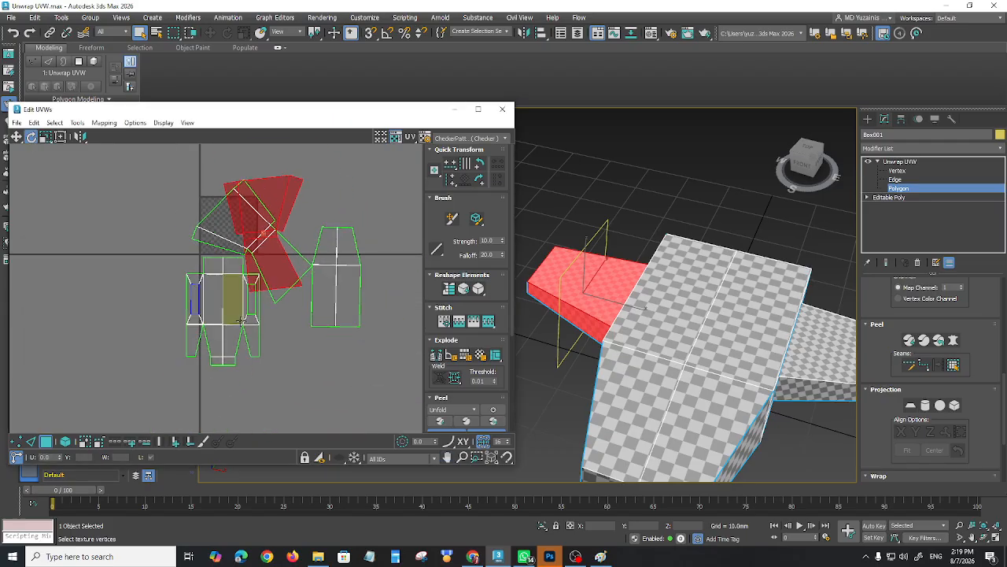
left_click(221, 232)
left_click_drag(222, 230, 182, 272)
key("w")
left_click_drag(308, 248, 464, 277)
Rotate the other wing shell until level and place it left of the main fuselage shell
left_click(253, 209)
key("e")
left_click_drag(248, 210, 149, 302)
key("w")
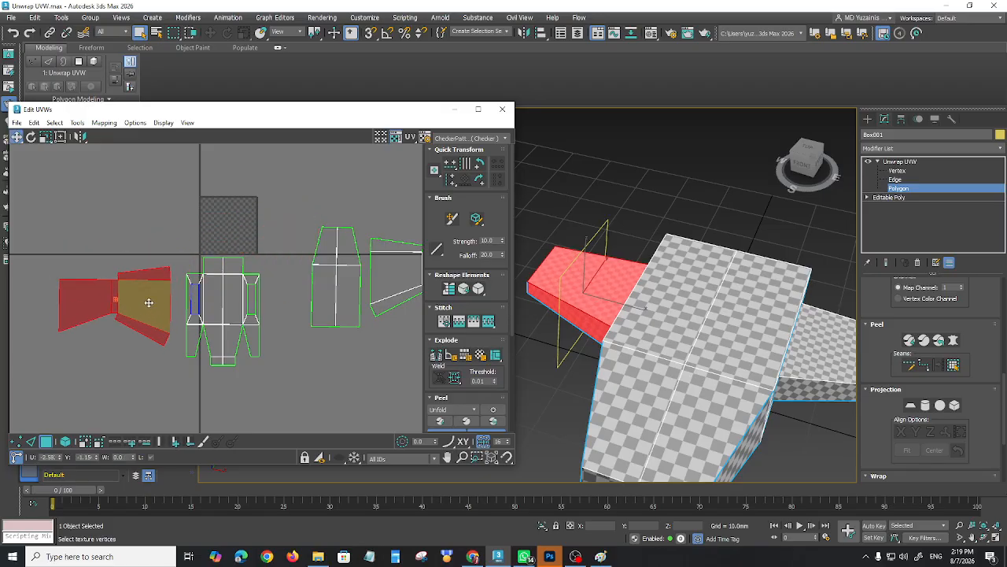
Move the far-right wing shell closer to the main fuselage shell, opposite the other wing shell
middle_click_drag(320, 381, 302, 332)
left_click(371, 233)
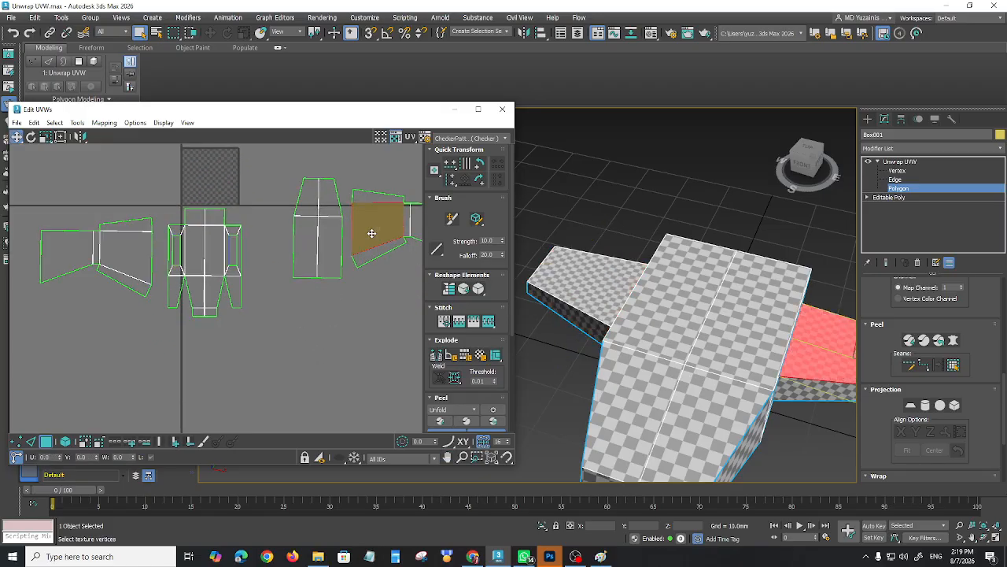
left_click(373, 232)
left_click_drag(373, 233, 279, 255)
scroll(230, 293, "up", 2)
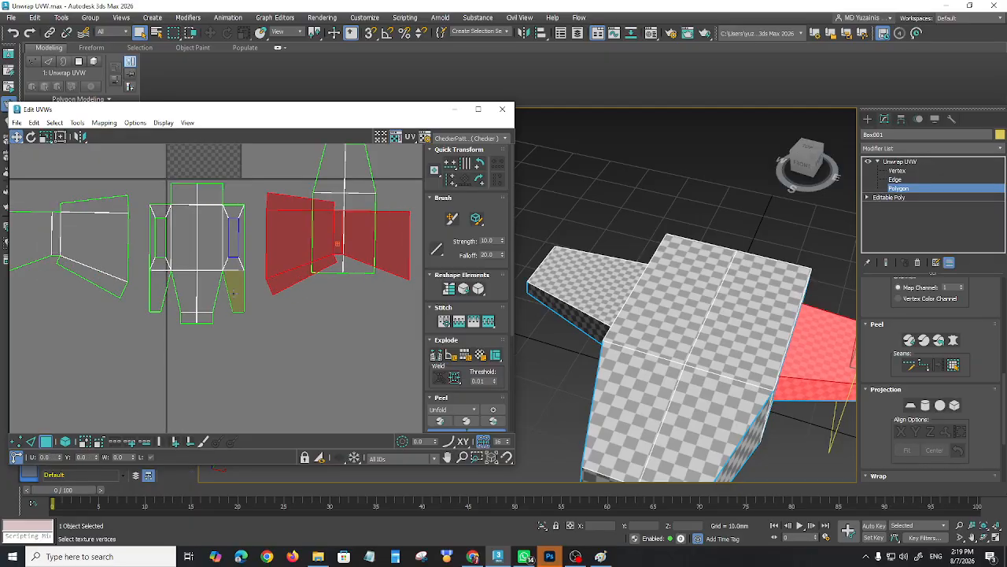
Select the wing shell left of the fuselage to check which wing it maps to, seen from the model's rear
middle_click_drag(744, 397, 754, 373, "alt")
middle_click_drag(754, 373, 567, 338)
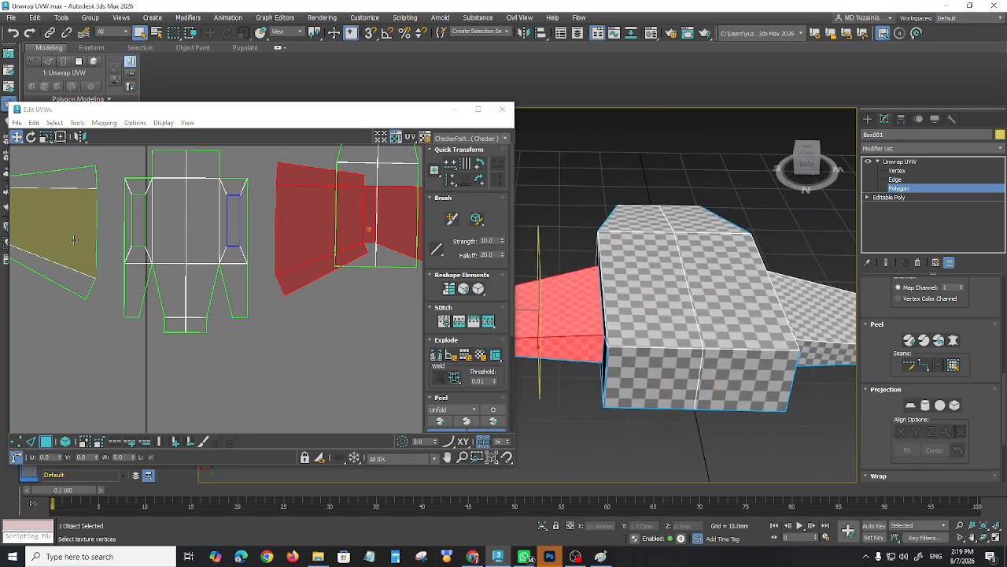
scroll(299, 358, "down", 2)
left_click(143, 269)
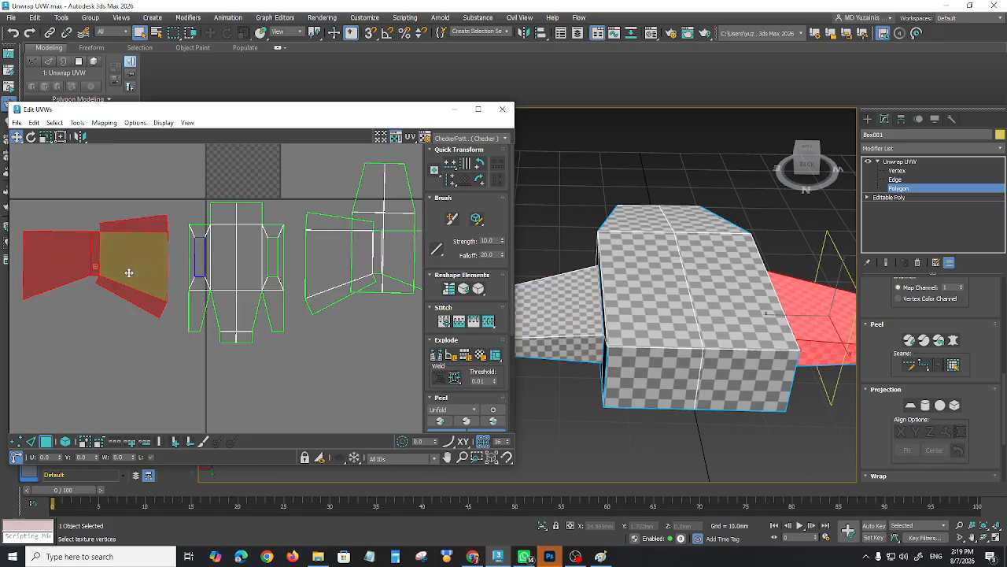
Move the tapered fuselage underside shell directly above the main fuselage shell and clear the selection
middle_click_drag(353, 353, 310, 350)
left_click(348, 200)
left_click_drag(348, 200, 210, 97)
scroll(311, 361, "down", 2)
middle_click_drag(311, 361, 283, 362)
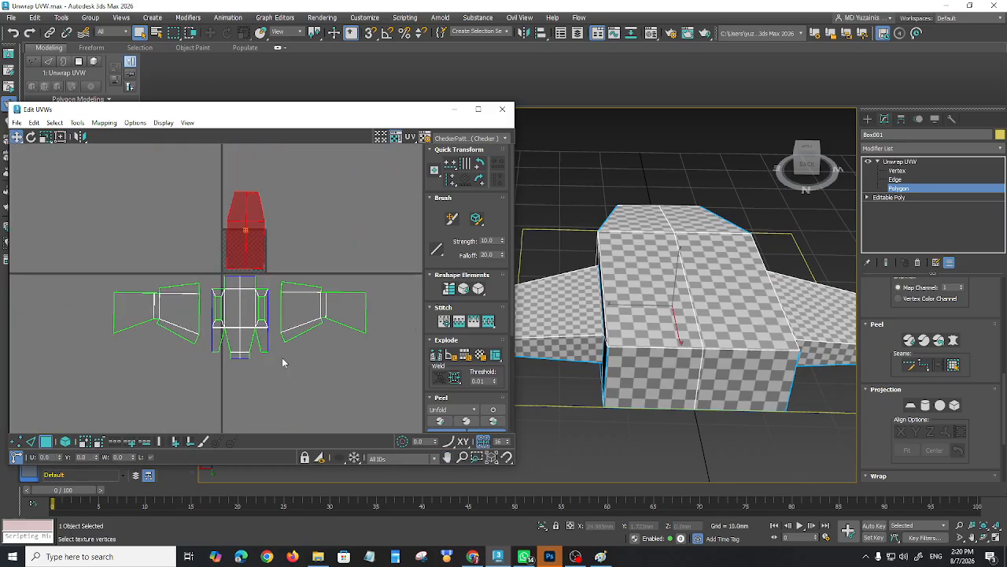
scroll(297, 347, "up", 1)
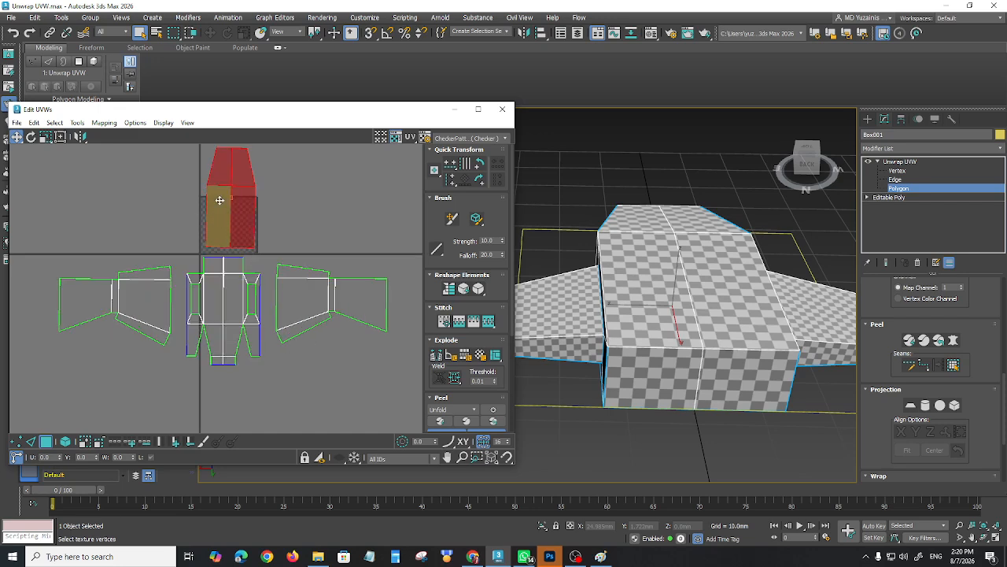
scroll(224, 237, "up", 2)
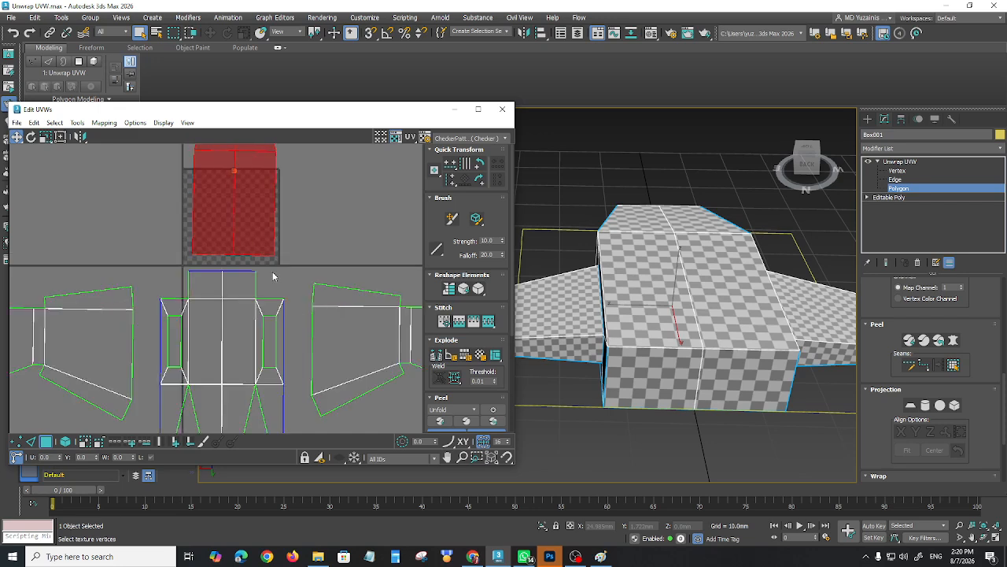
left_click(303, 249)
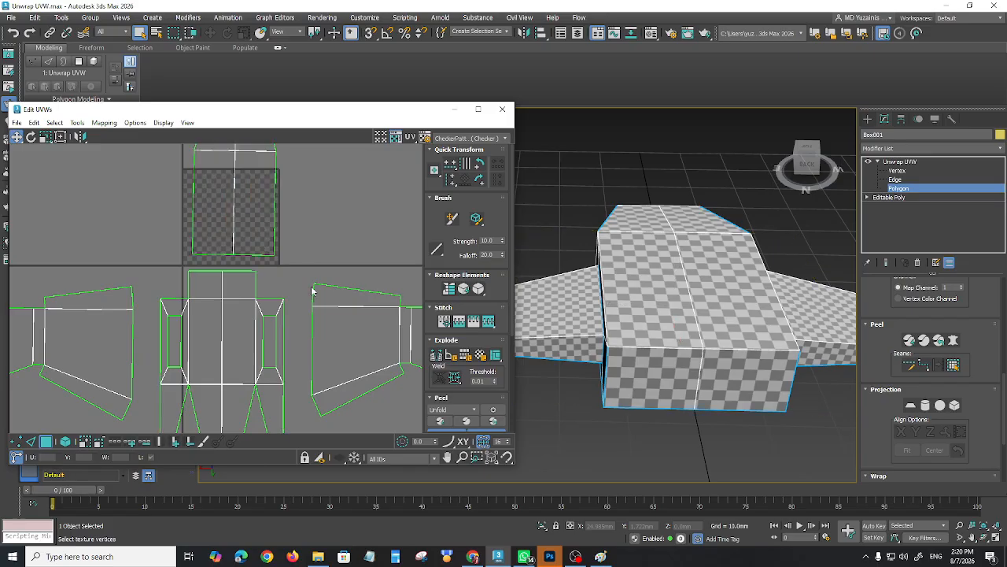
scroll(314, 292, "down", 2)
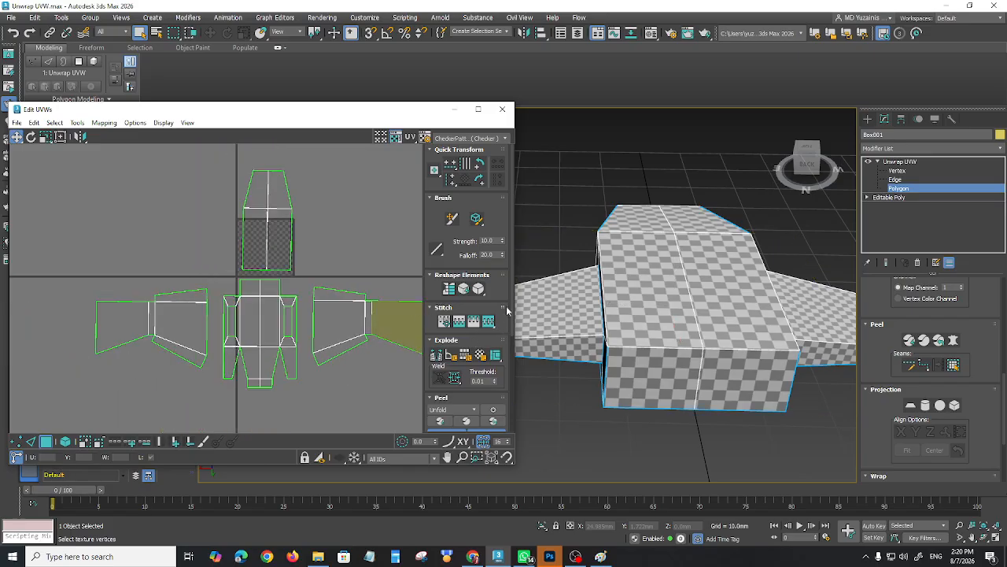
Pack all UV shells into the UV tile with Rescale on and Rotate off
scroll(506, 347, "down", 5)
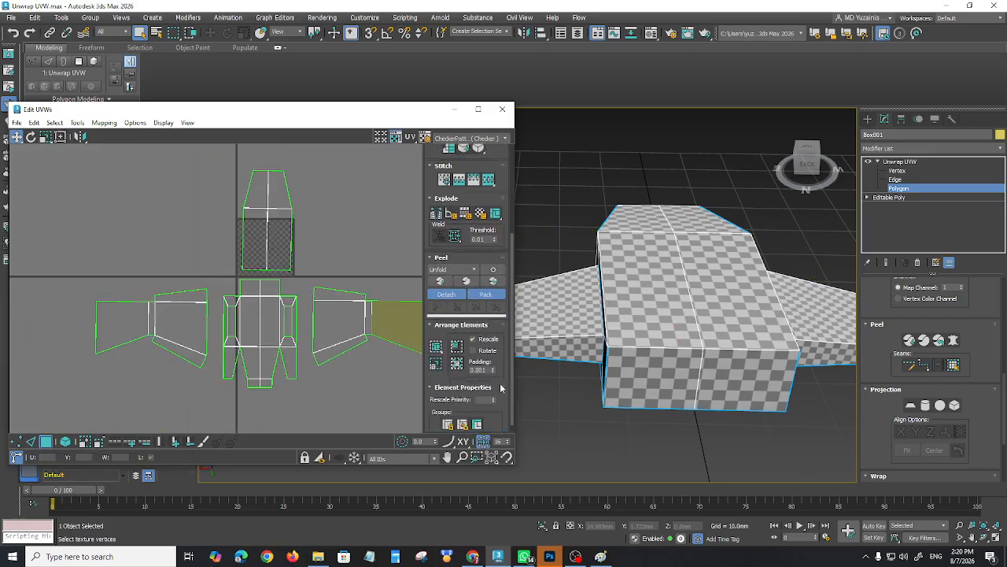
scroll(500, 390, "down", 1)
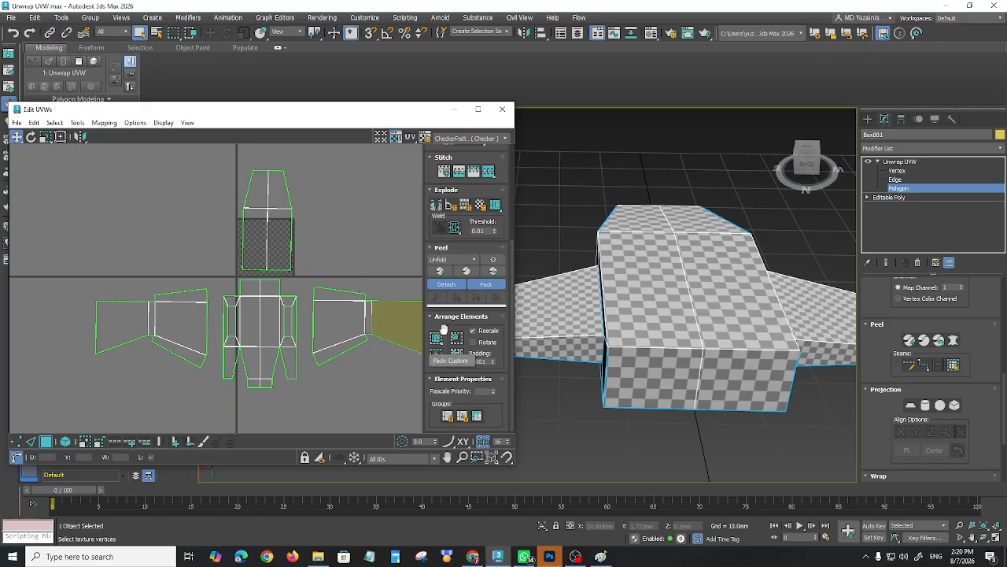
left_click(437, 342)
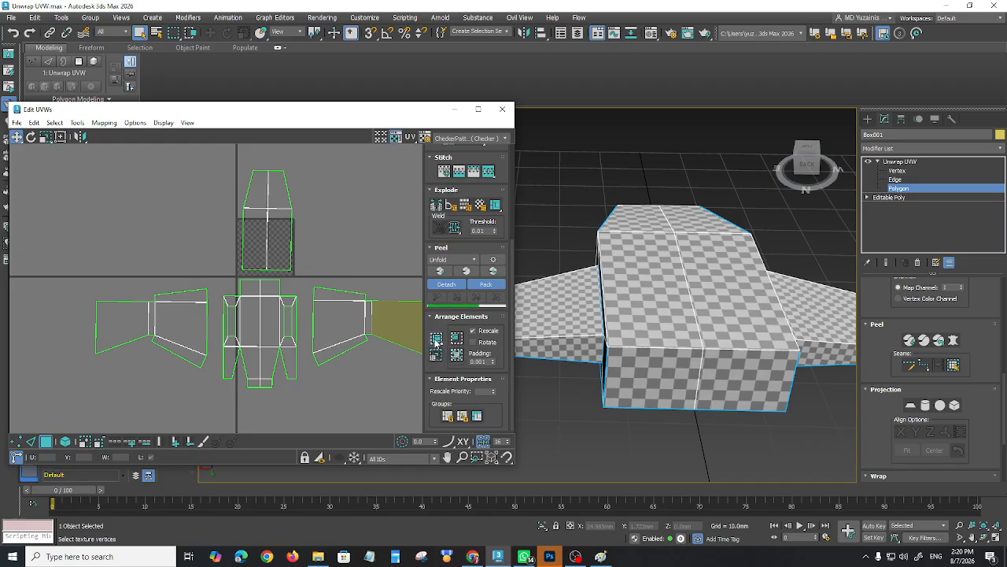
scroll(290, 280, "up", 5)
scroll(300, 353, "down", 3)
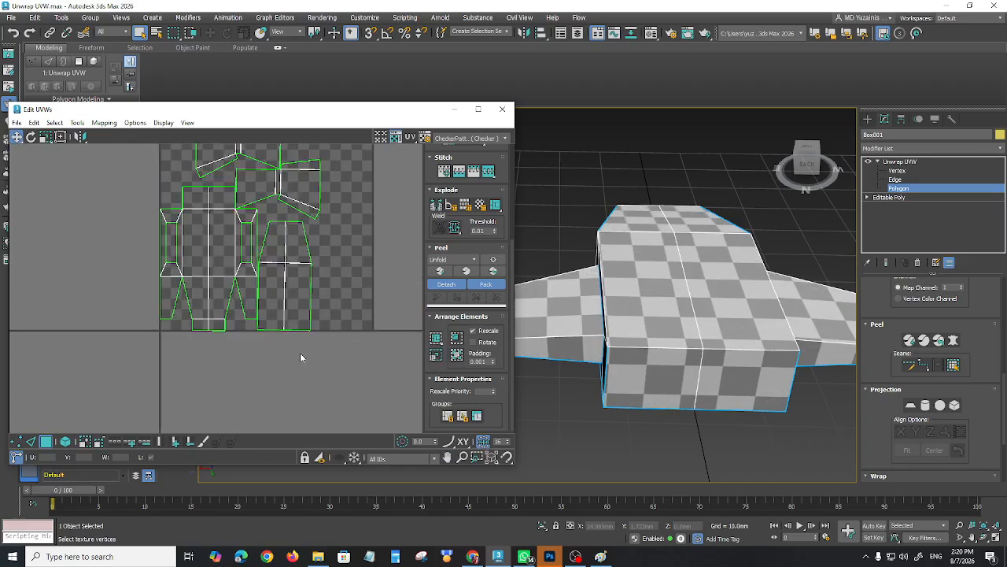
middle_click_drag(350, 321, 333, 284)
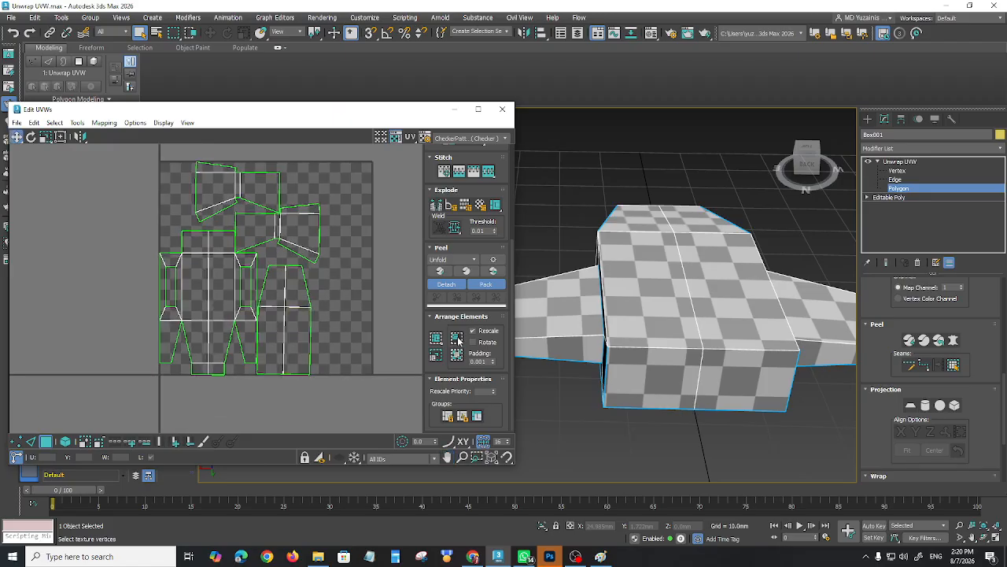
Shift the fuselage underside shell slightly away from the main fuselage shell and rotate it about 1.1 degrees to straighten it
left_click(292, 325)
left_click_drag(298, 331, 303, 328)
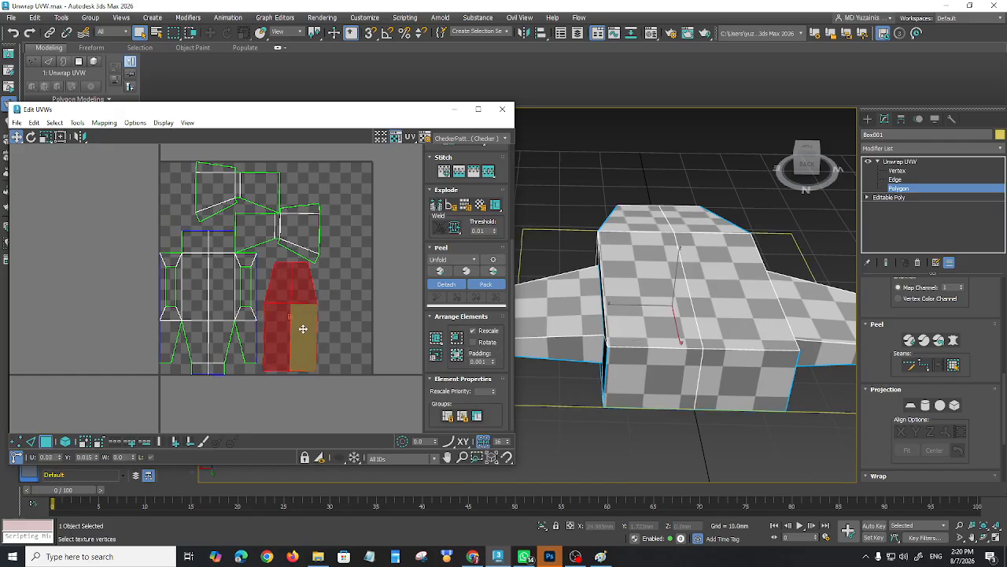
left_click(31, 137)
left_click_drag(273, 298, 274, 294)
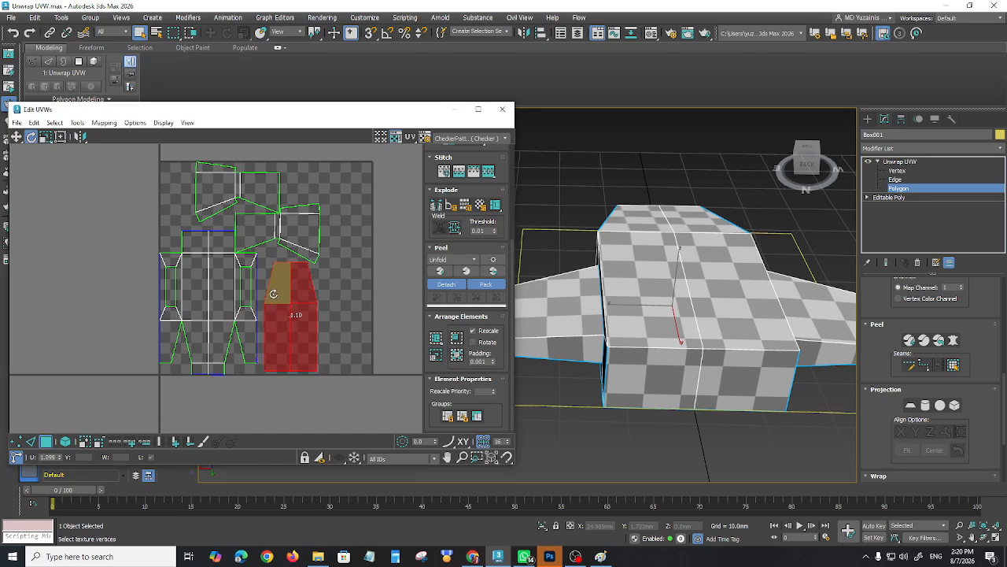
key("w")
middle_click_drag(354, 308, 372, 331)
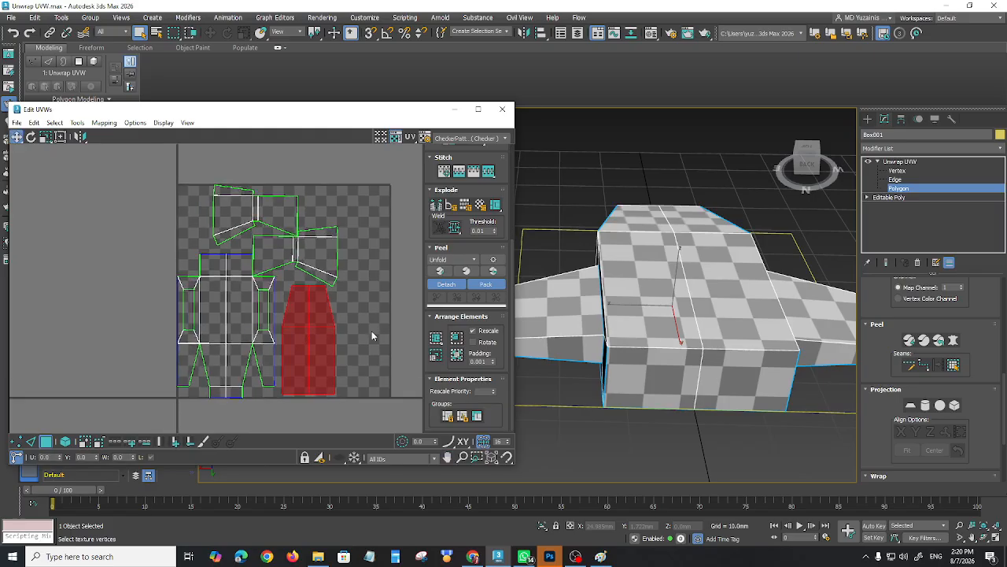
Move the lower wing shell right and slightly down, clear of the upper wing shell
left_click(314, 250)
left_click_drag(313, 255, 344, 281)
scroll(290, 300, "up", 3)
scroll(383, 277, "down", 4)
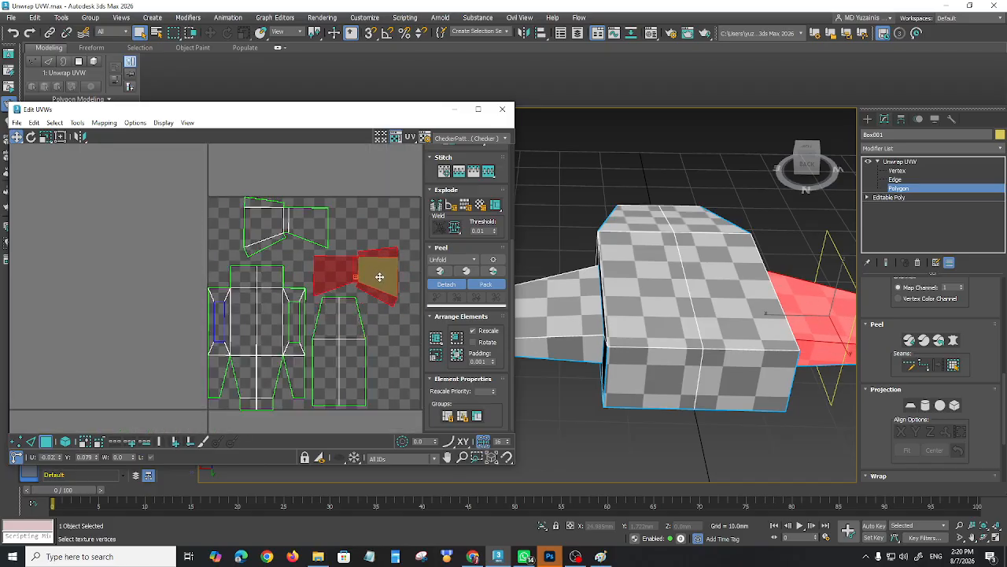
Shift the whole upper wing shell slightly left within the UV tile and clear the selection
left_click(266, 222)
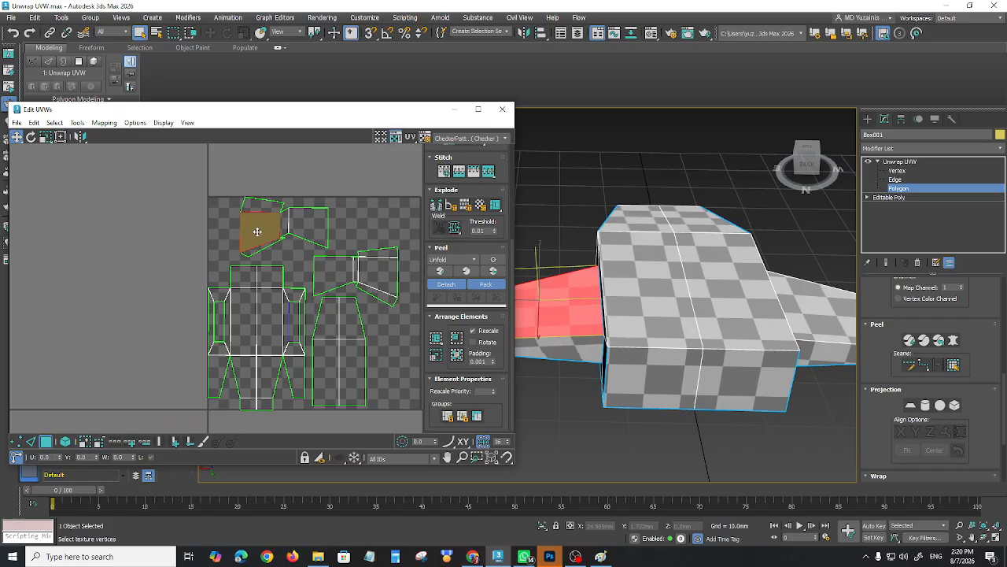
double_click(258, 226)
left_click_drag(257, 224, 249, 227)
left_click(390, 334)
middle_click_drag(384, 364, 375, 338)
Select the whole main fuselage shell and nudge it slightly inward from the UV tile's border
double_click(252, 309)
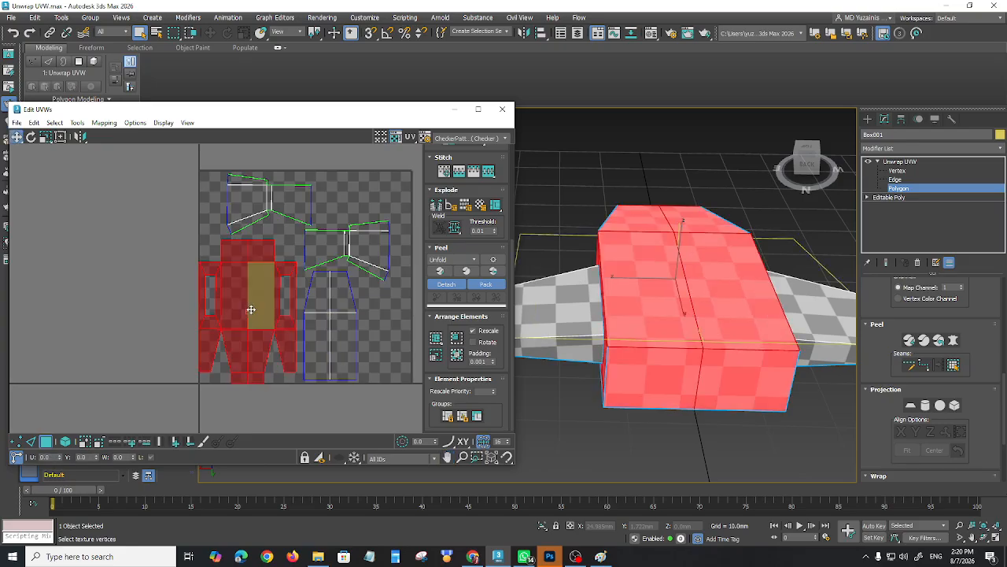
scroll(279, 350, "up", 2)
left_click_drag(251, 298, 255, 294)
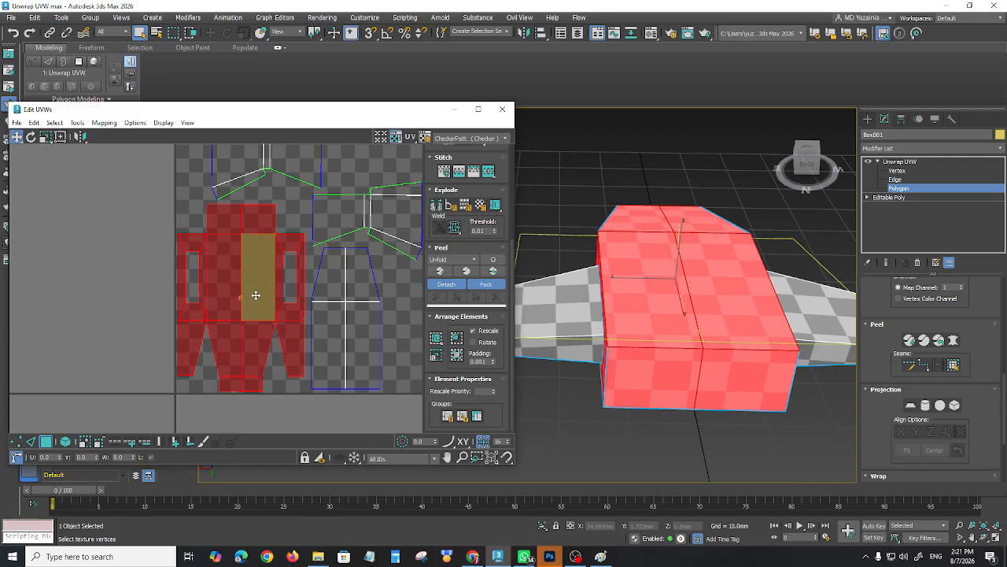
scroll(314, 378, "down", 2)
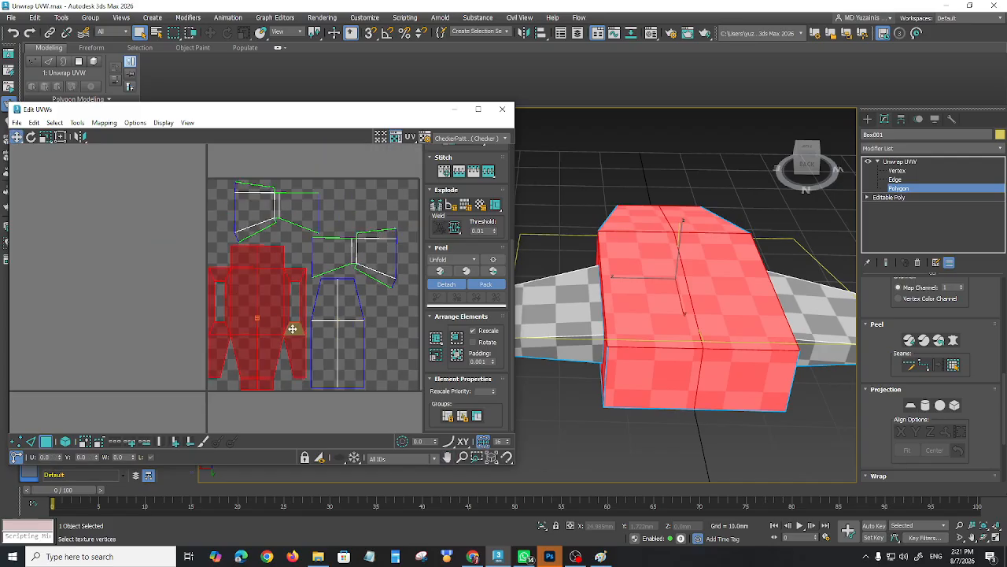
Try scaling down and repositioning the main fuselage shell to compare its checker size with the wings on the model
middle_click_drag(625, 379, 676, 395, "alt")
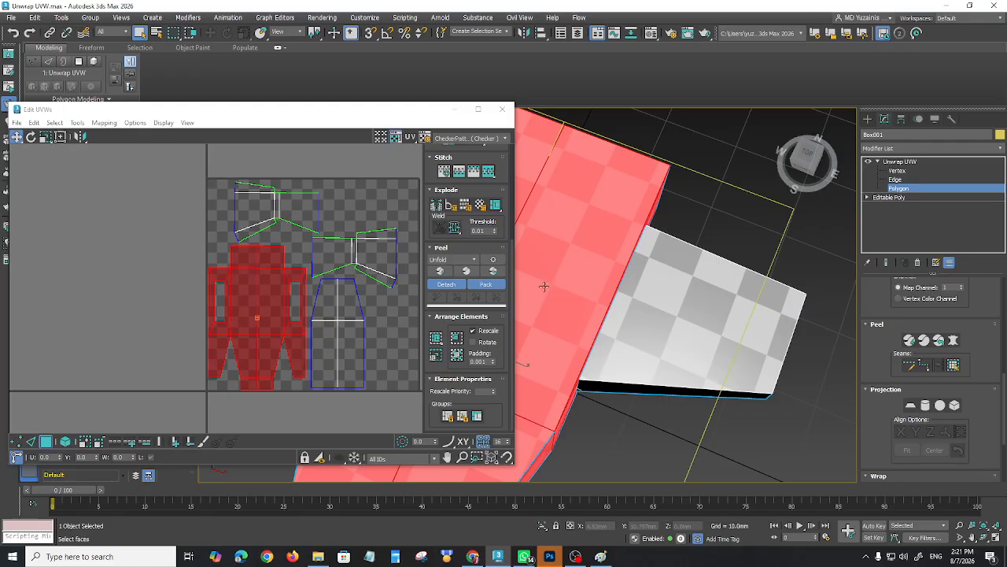
mouse_move(265, 287)
left_mouse_down()
mouse_move(251, 337)
mouse_move(262, 293)
left_mouse_up()
left_click(45, 137)
left_click(15, 136)
left_click(637, 434)
middle_click_drag(638, 434, 684, 403, "alt")
scroll(683, 416, "down", 3)
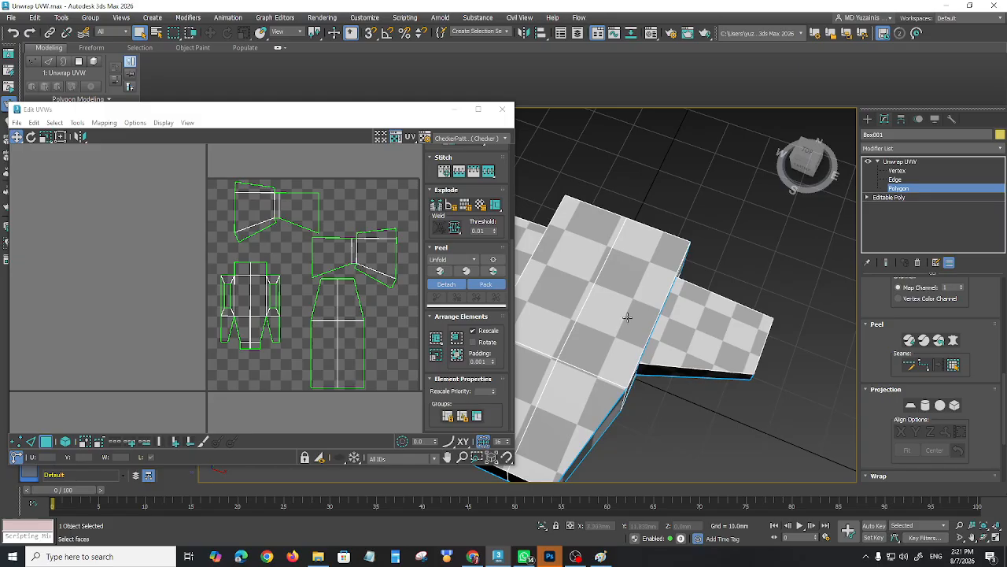
middle_click_drag(692, 335, 704, 340, "alt")
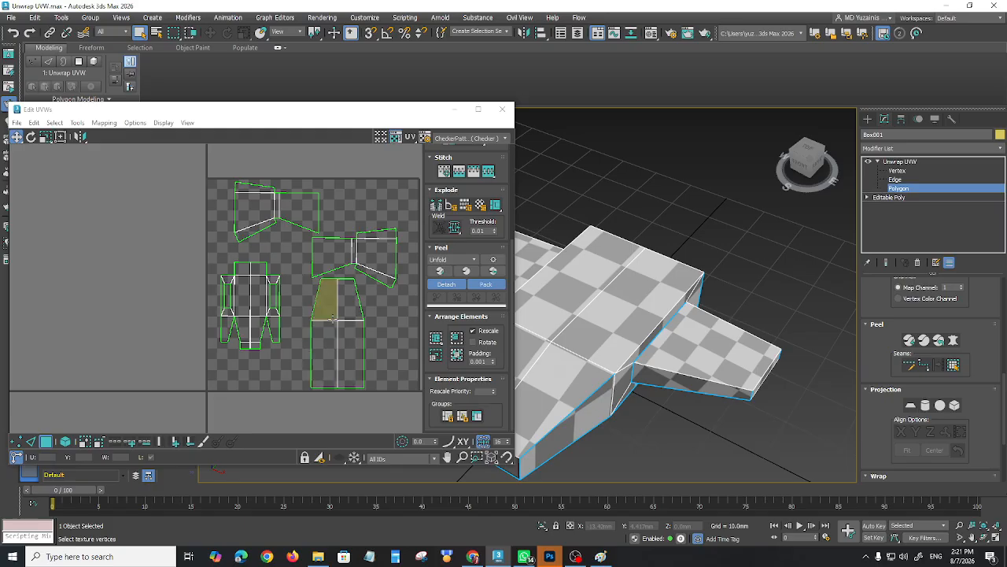
Undo the scaling and repositioning of the main fuselage shell
key("ctrl+z")
key("ctrl+z")
key("ctrl+z")
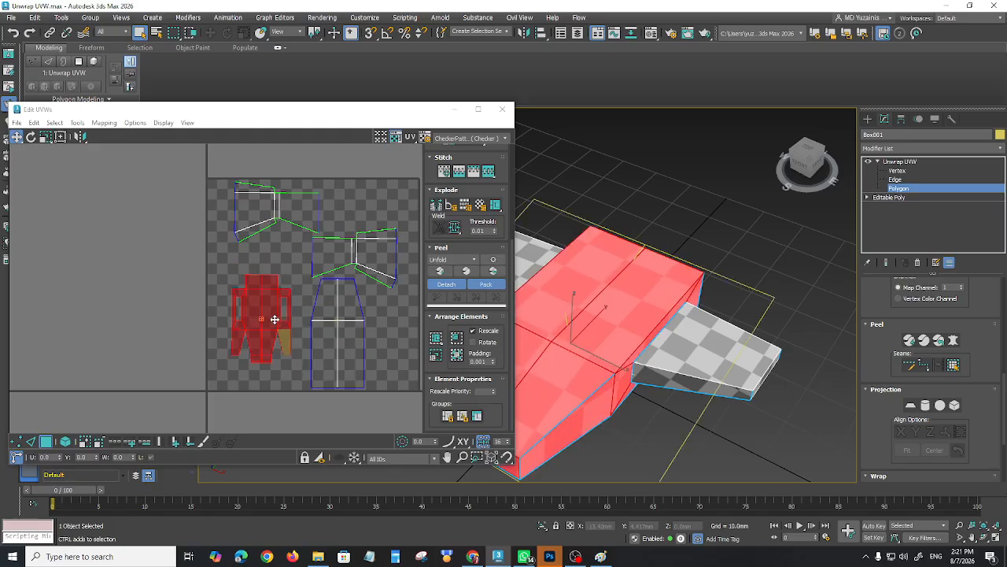
Examine the UV layout and compare the checker size across the fuselage and wings on the model
left_click(398, 353)
scroll(347, 352, "up", 4)
scroll(347, 352, "down", 4)
middle_click_drag(708, 377, 692, 354, "alt")
scroll(677, 398, "up", 3)
left_click(353, 339)
left_click(254, 288)
left_click(318, 354)
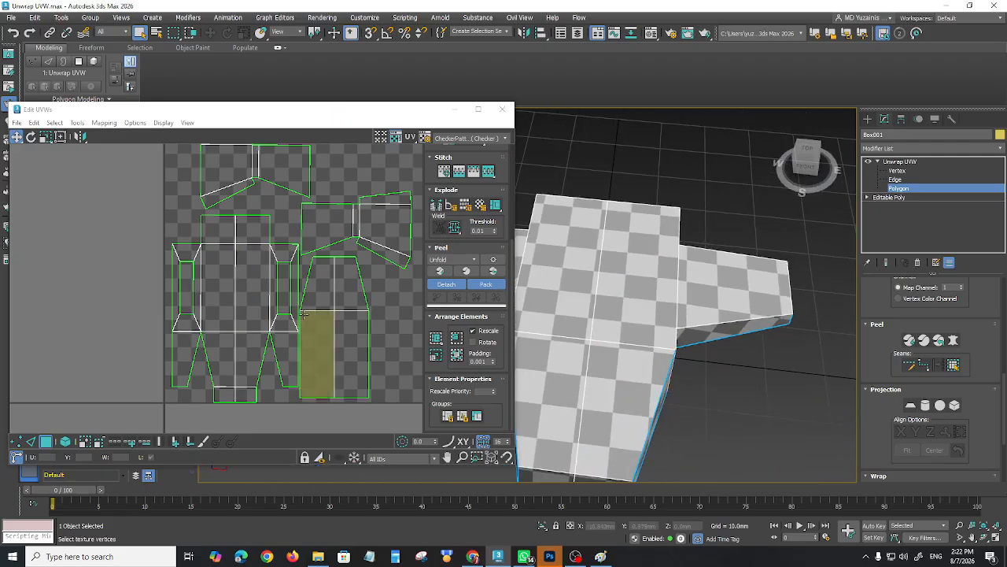
scroll(318, 354, "down", 2)
middle_click_drag(318, 354, 277, 367)
left_click(302, 365)
middle_click_drag(670, 383, 690, 349, "alt")
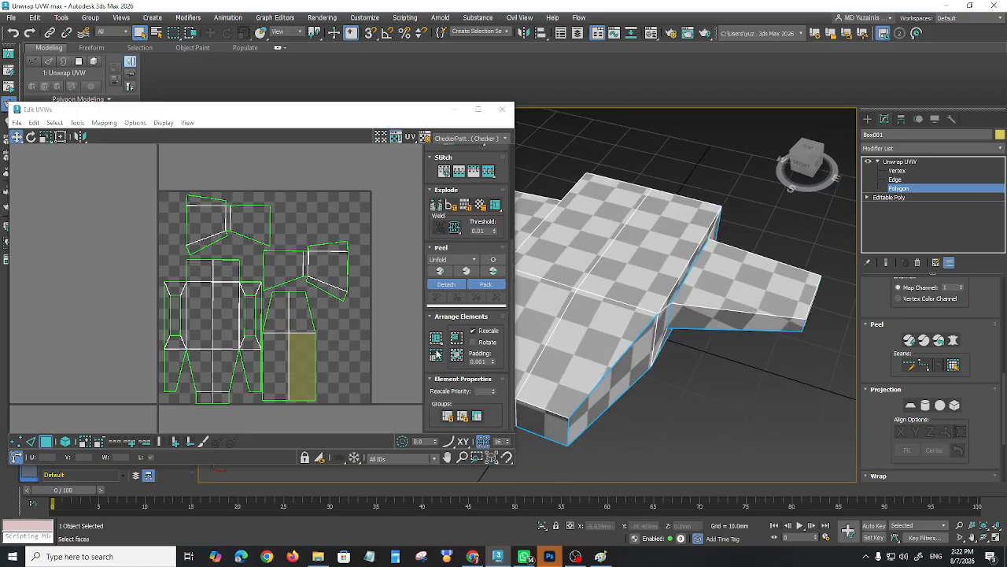
Switch briefly to Photoshop and return to the UV editor in 3ds Max
left_click(347, 347)
left_click(347, 350)
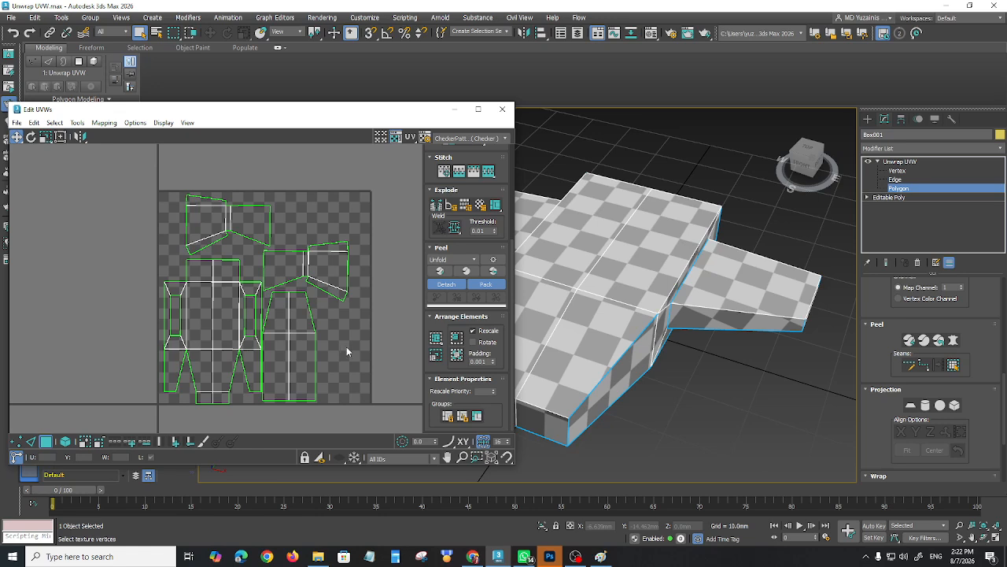
left_click(549, 557)
left_click(549, 556)
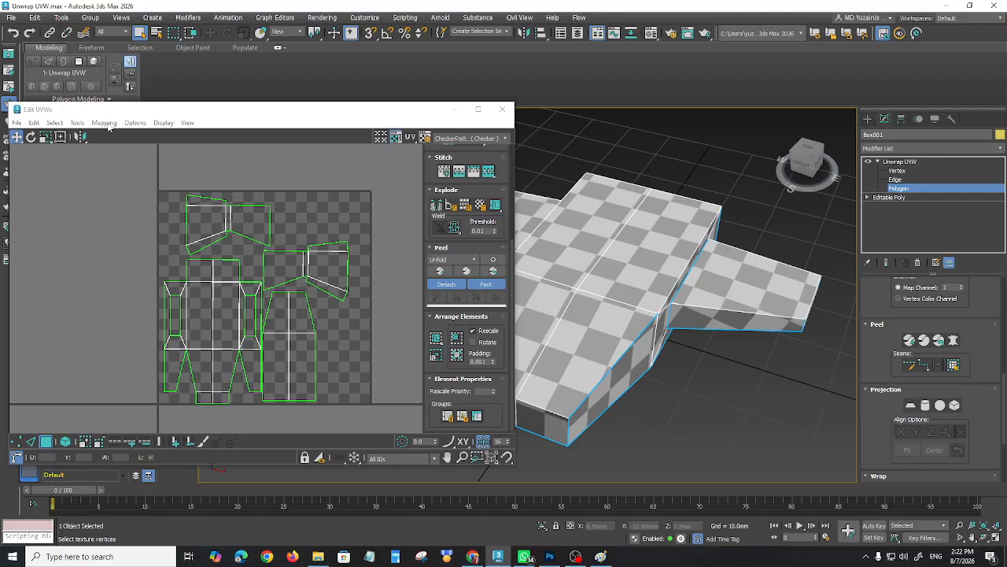
Open the Render UVW Template settings and review the render target options, keeping Default
left_click(77, 123)
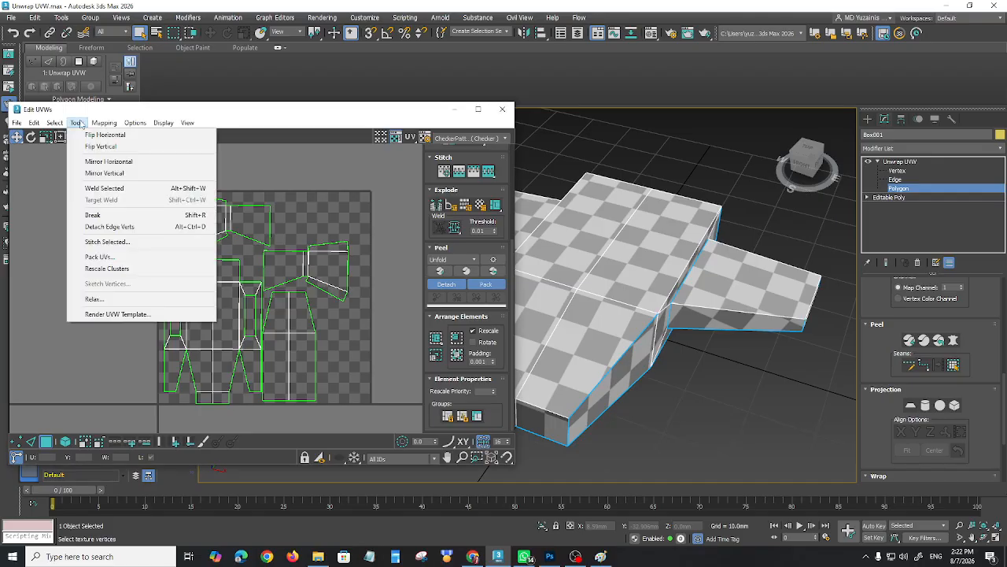
left_click(118, 313)
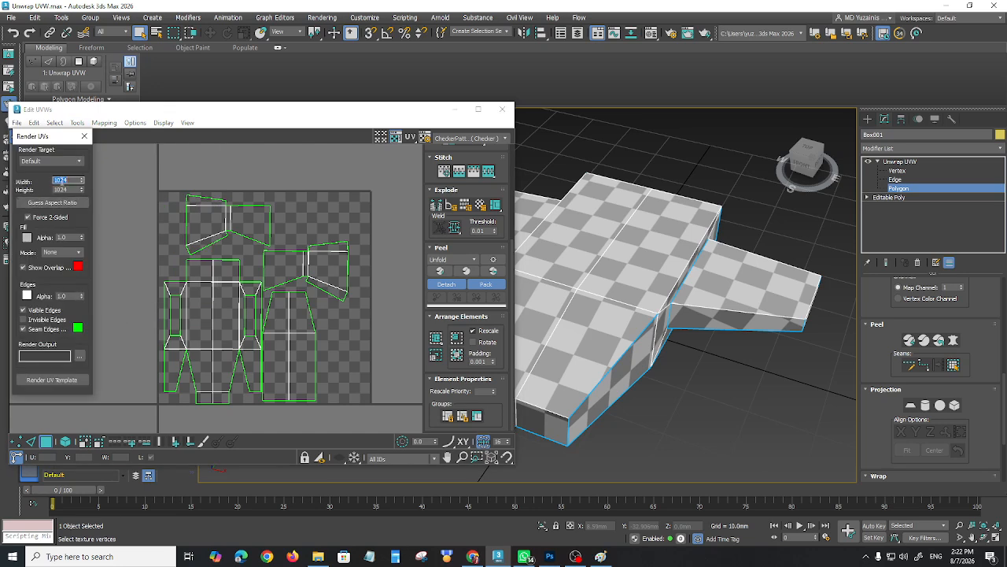
left_click(64, 162)
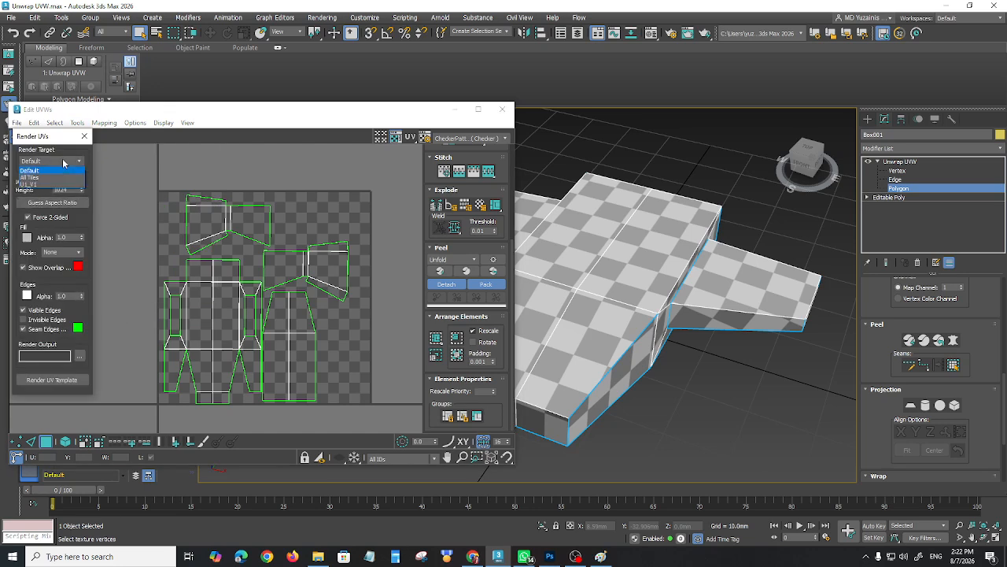
left_click(53, 178)
left_click(56, 159)
left_click(41, 172)
left_click(55, 161)
left_click(54, 162)
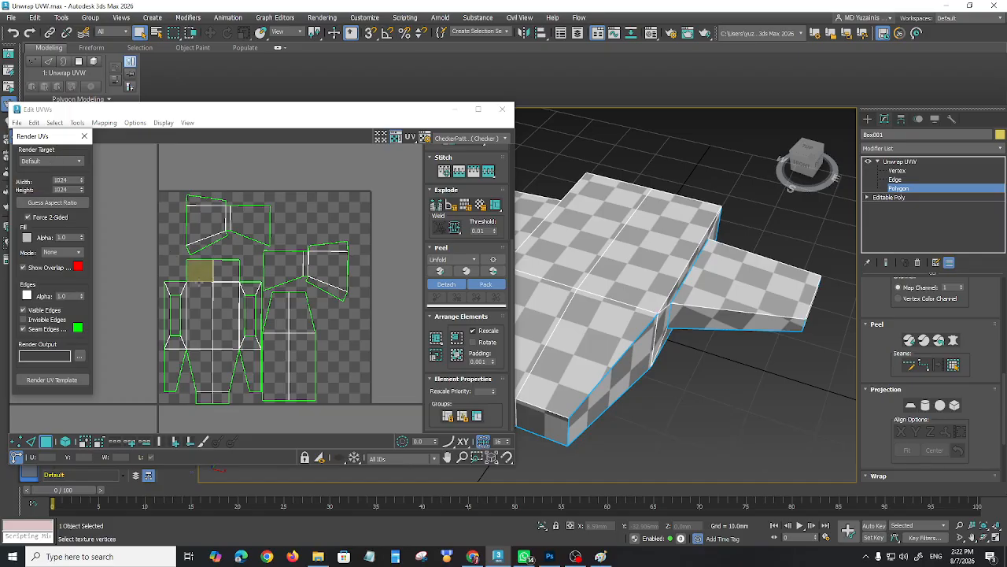
Set the UV template's render width and height to 2000
scroll(296, 342, "down", 2)
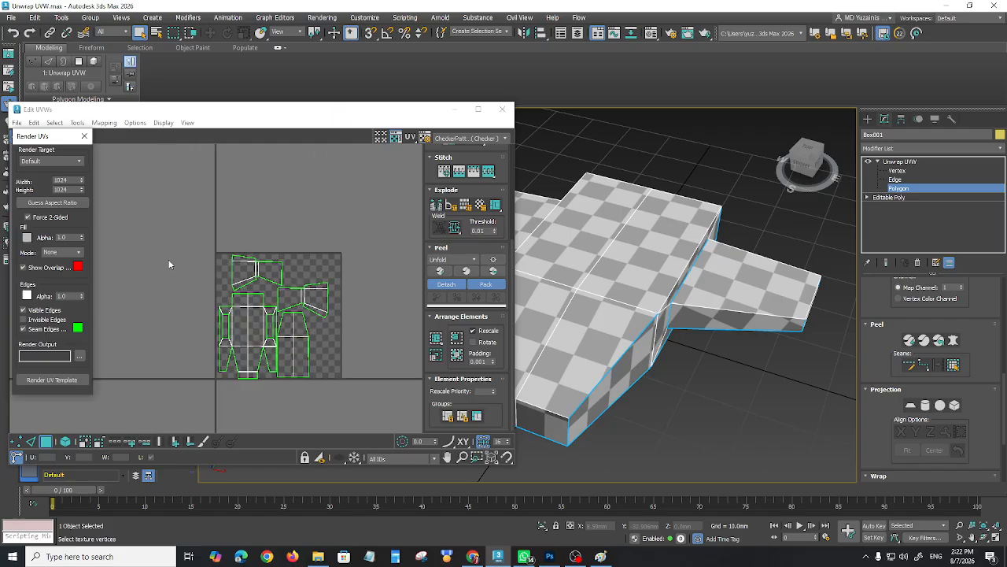
scroll(185, 269, "up", 2)
scroll(268, 283, "down", 2)
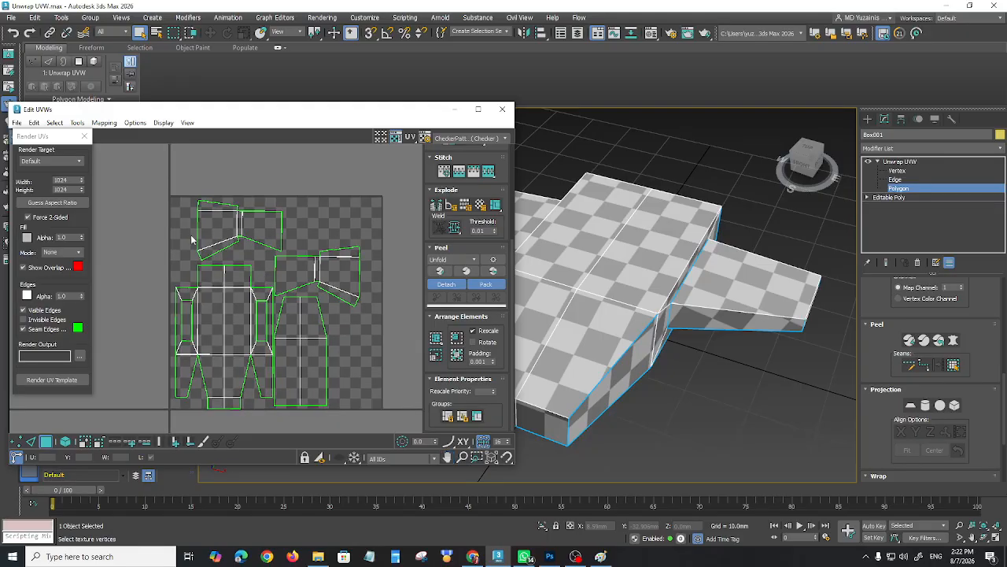
scroll(259, 314, "up", 1)
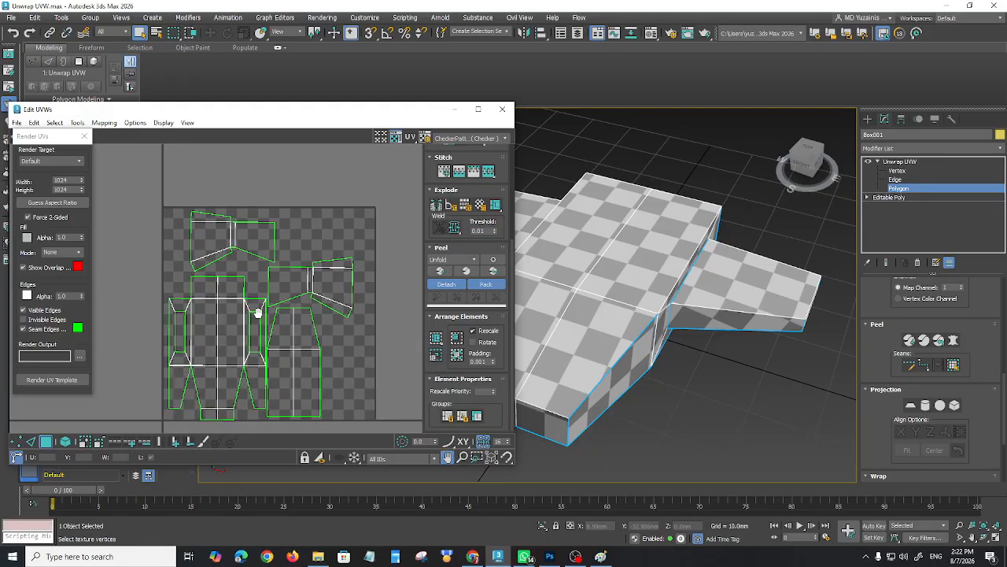
scroll(252, 310, "down", 1)
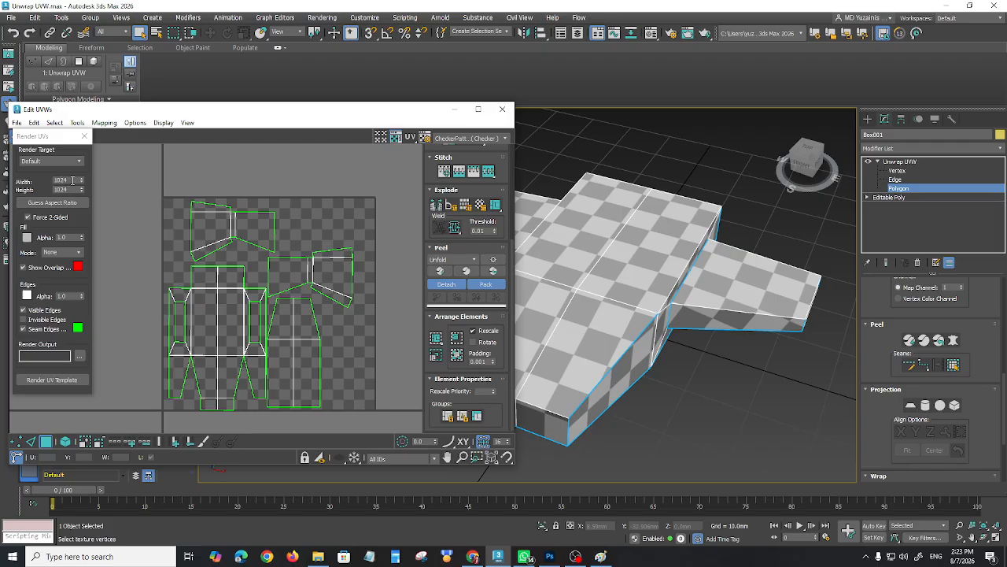
left_click_drag(74, 179, 26, 180)
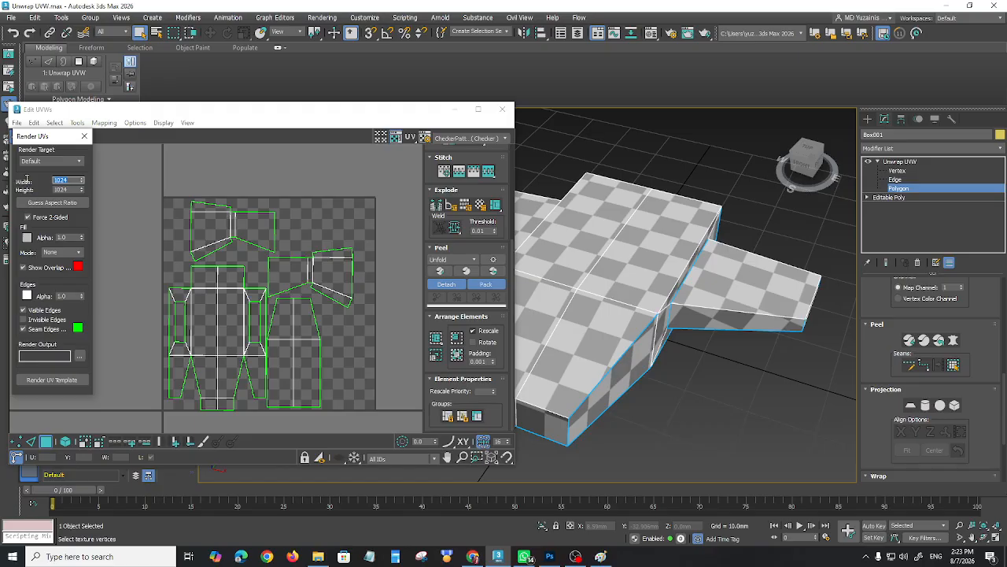
type("2000")
left_click_drag(73, 188, 20, 187)
left_click(57, 203)
type("2")
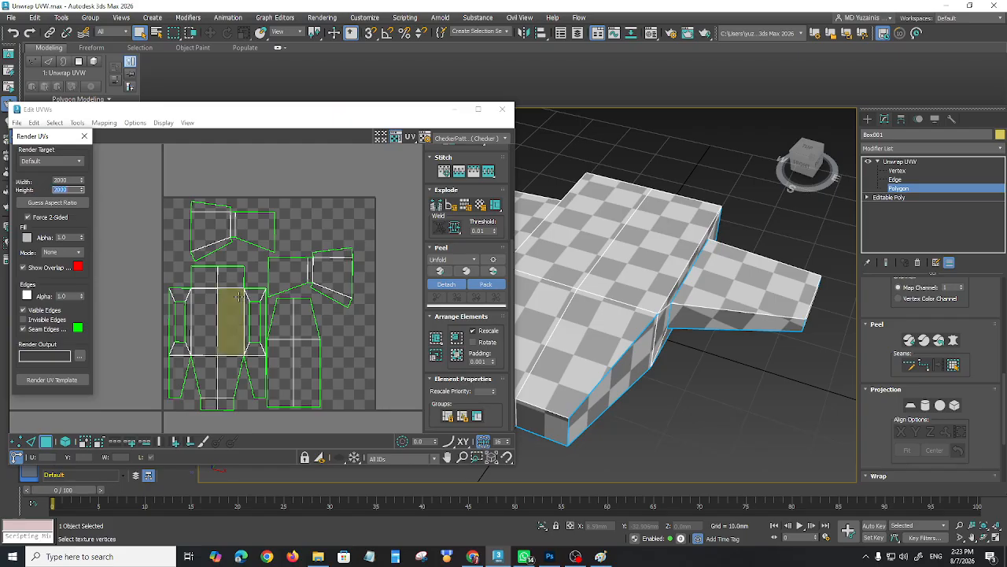
Render the UV template and inspect the render map at full-screen size
middle_click_drag(269, 318, 213, 294)
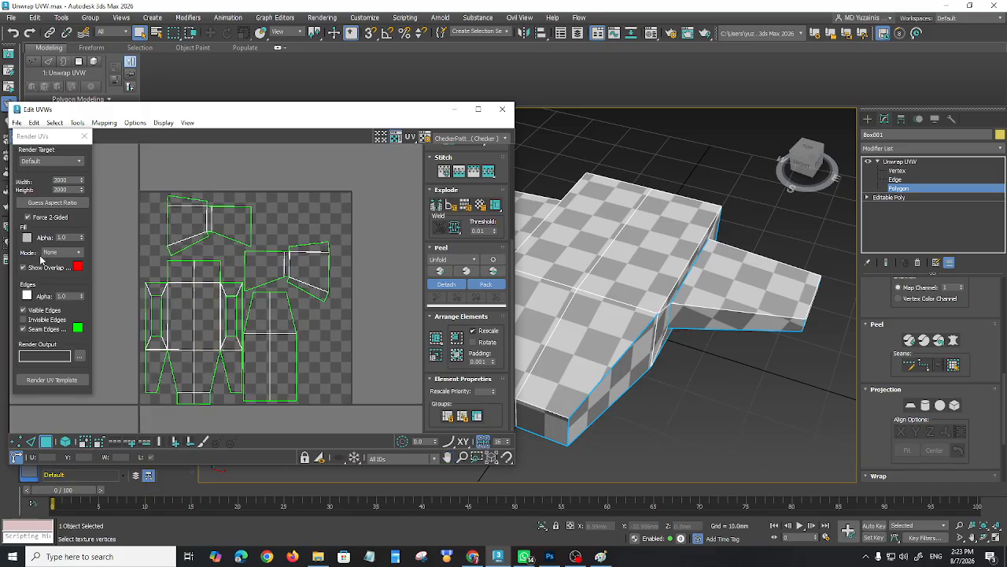
left_click(51, 380)
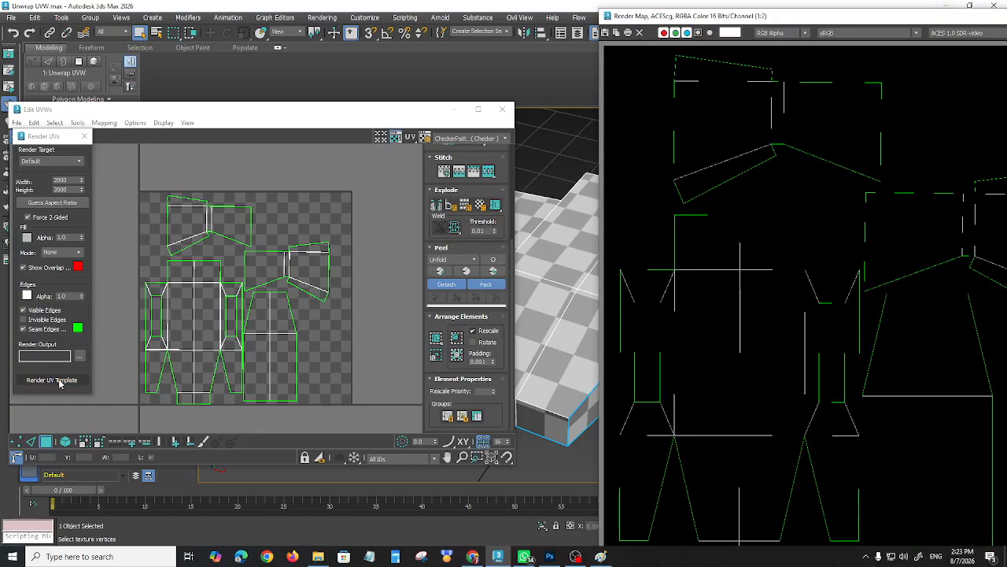
left_click_drag(805, 24, 470, 22)
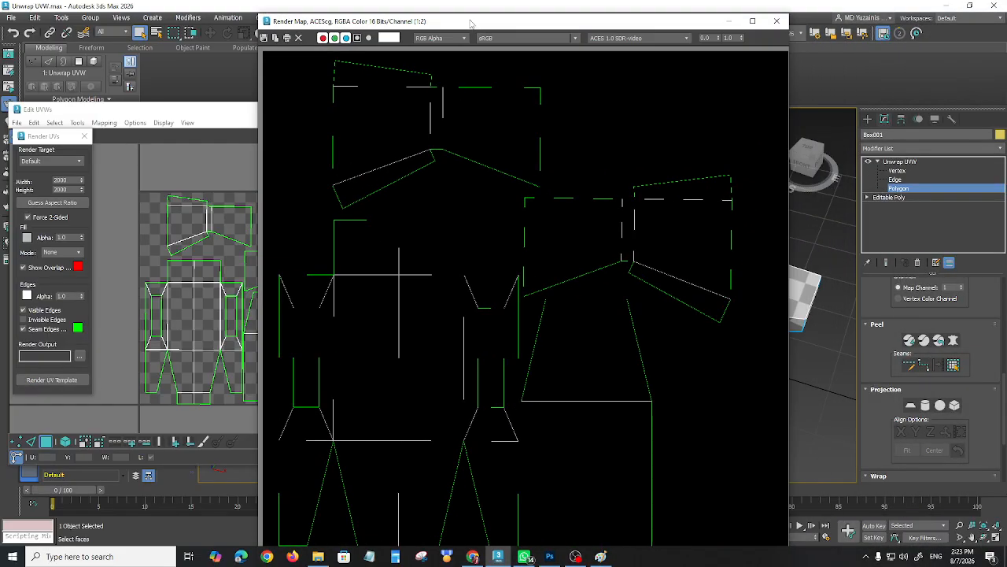
left_click(752, 21)
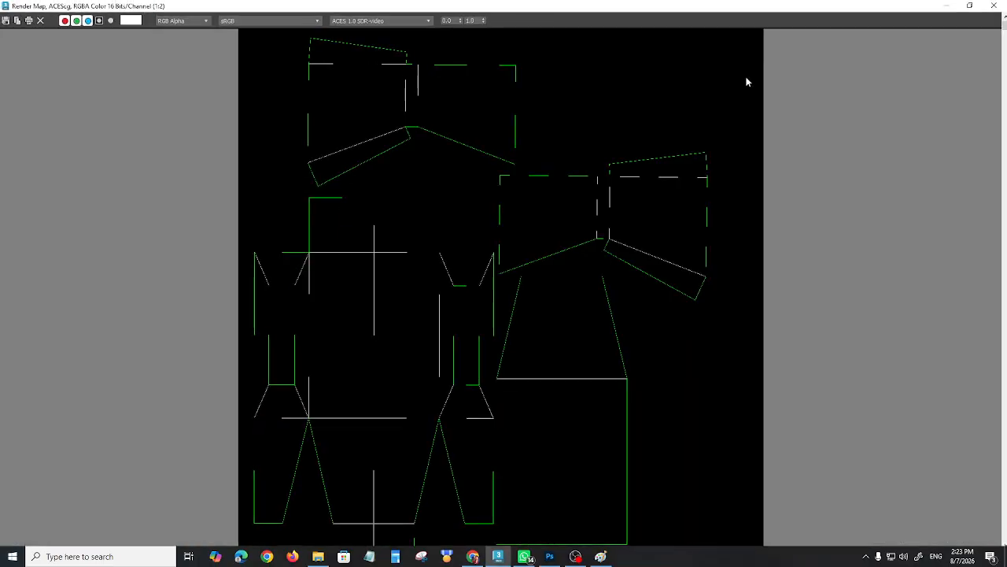
left_click(970, 5)
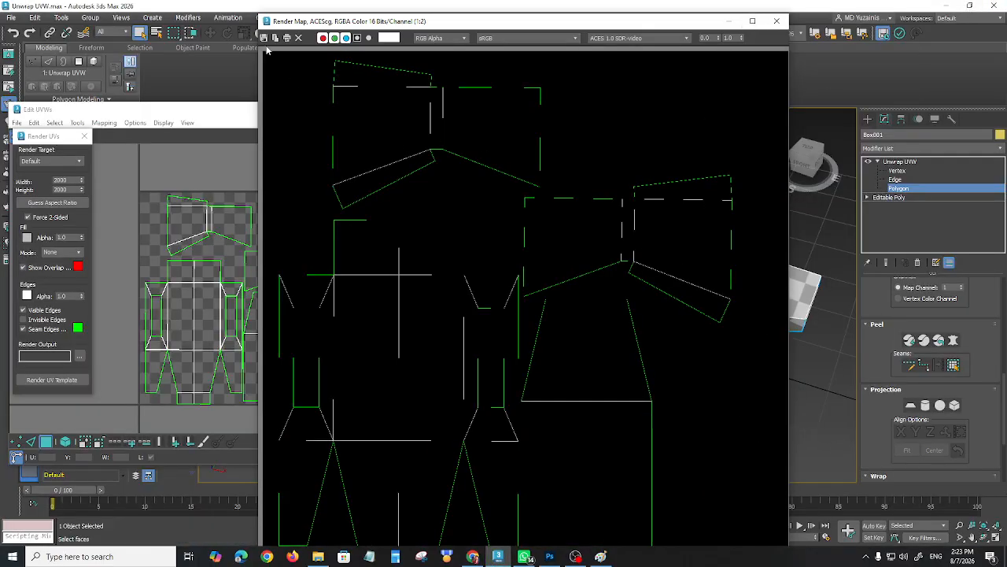
Start saving the rendered template image and browse to the 3ds Max 2026 project's sceneassets\images folder
key("ctrl")
key("ctrl")
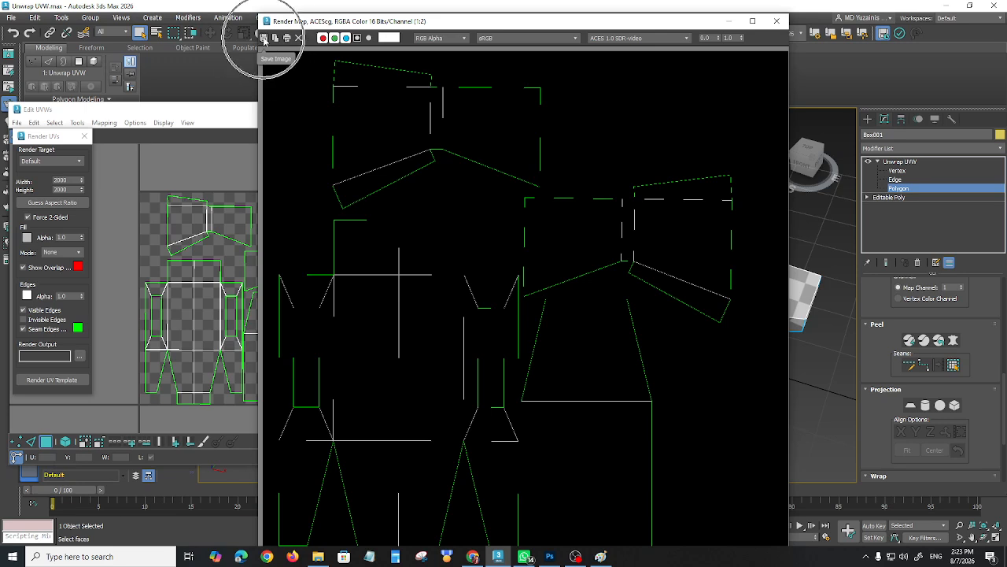
key("ctrl")
key("ctrl")
key("ctrl")
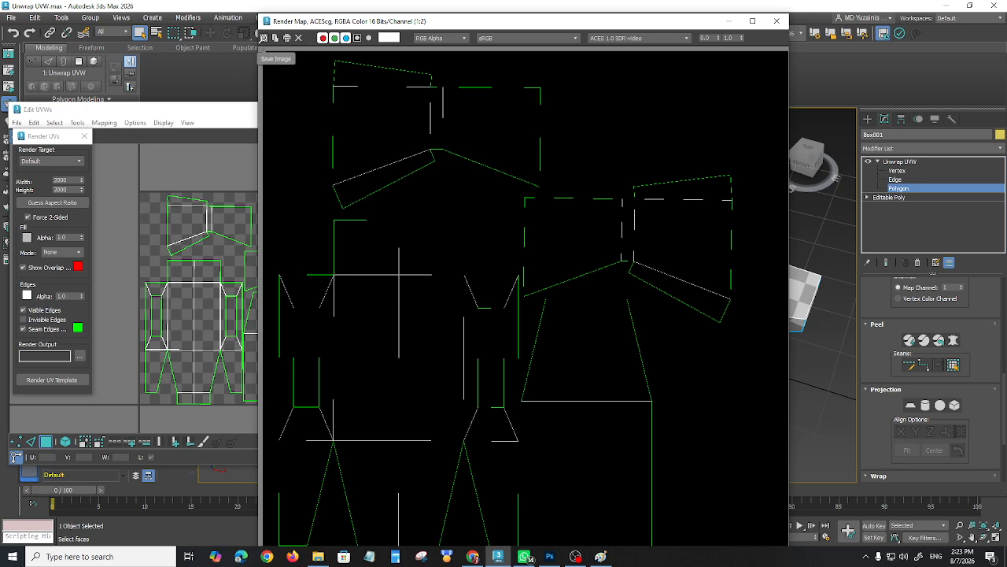
key("ctrl")
left_click(263, 38)
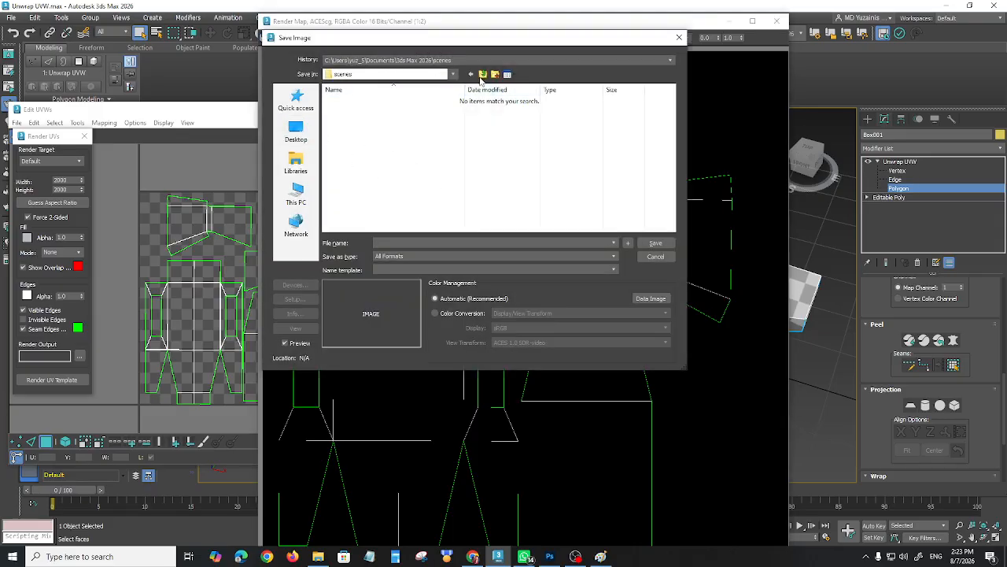
left_click(484, 74)
scroll(369, 198, "down", 1)
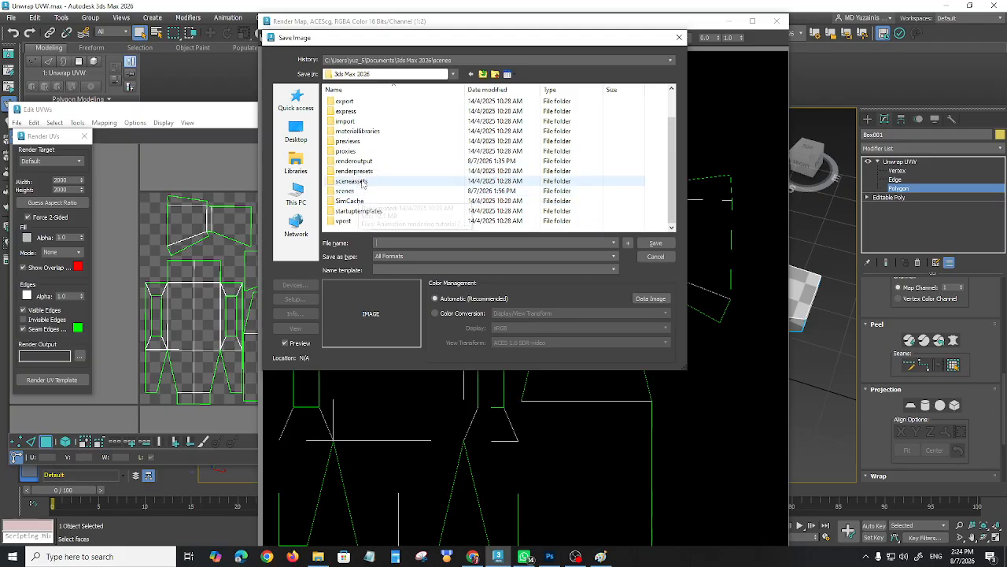
scroll(352, 165, "up", 1)
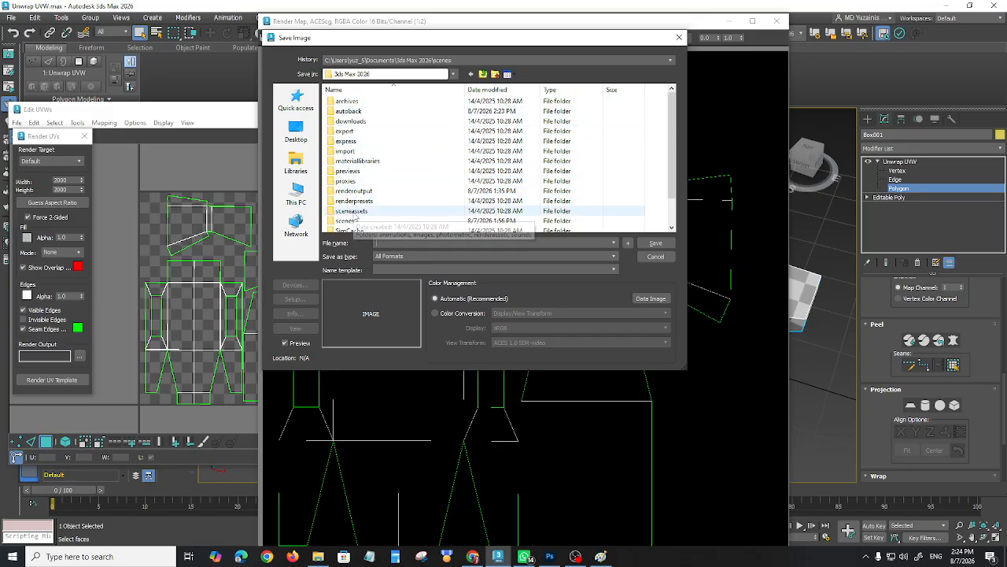
scroll(354, 208, "down", 1)
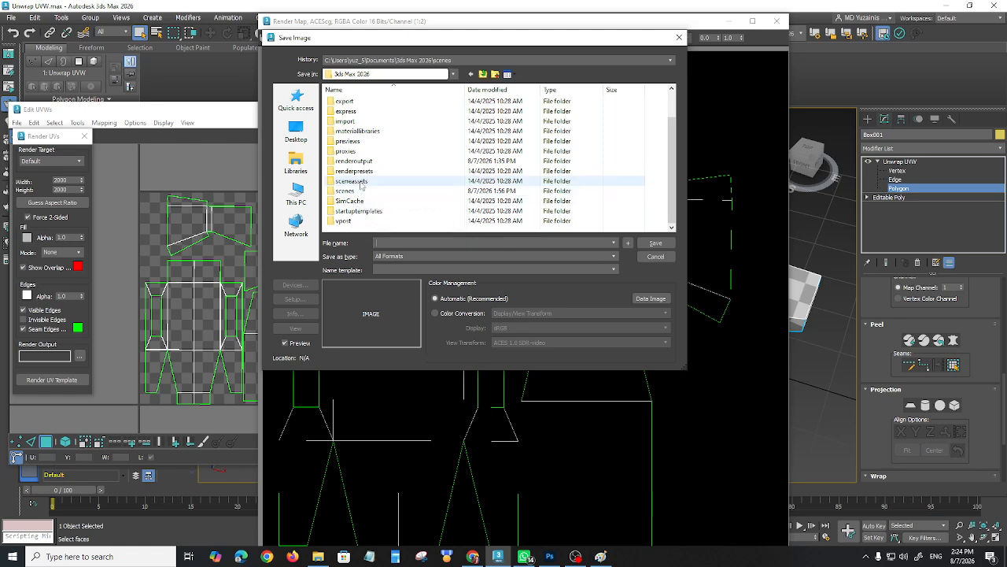
double_click(352, 181)
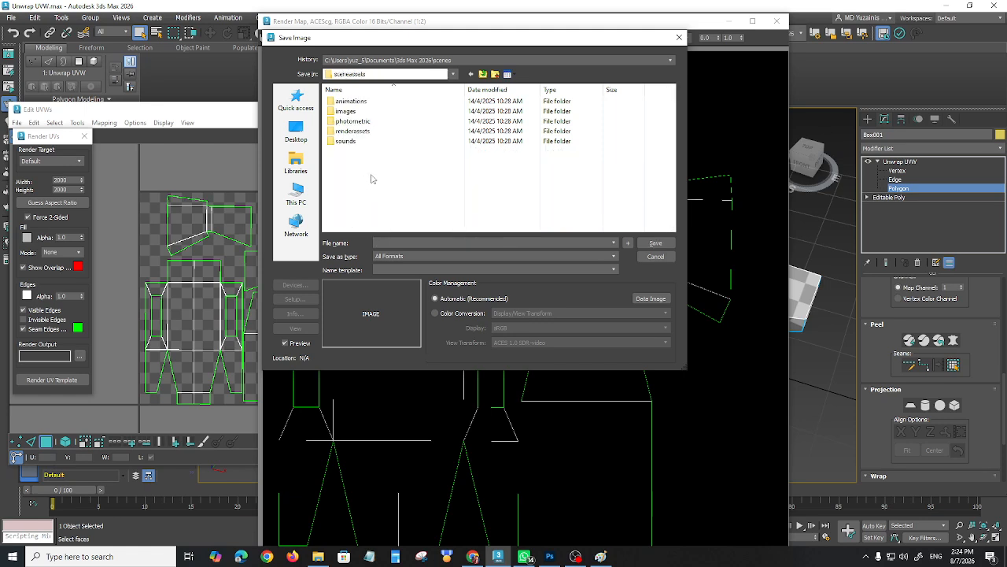
double_click(351, 113)
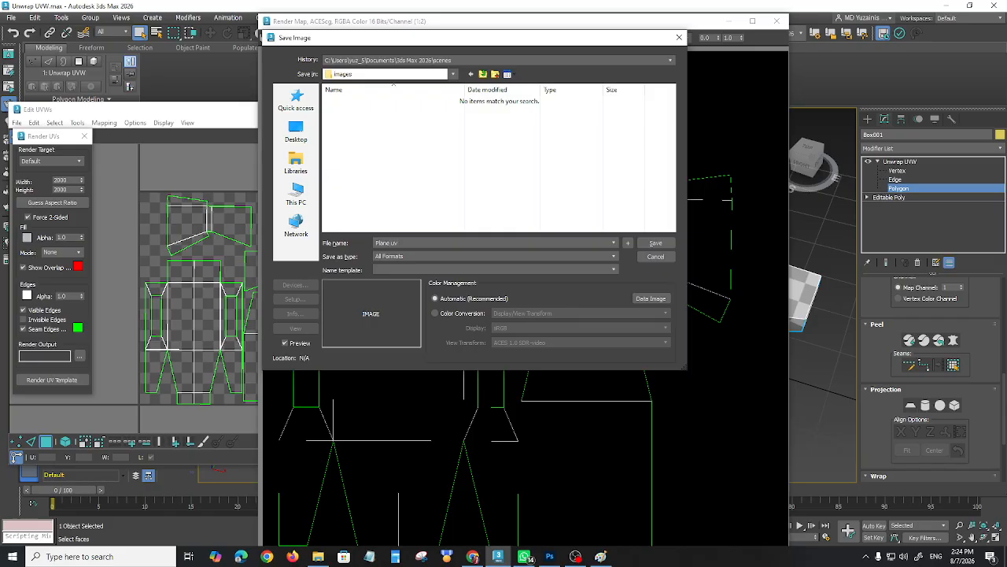
Save the template as a PNG named Plane uv with RGB 48 bit colors and alpha channel, and close the render map
left_click(389, 257)
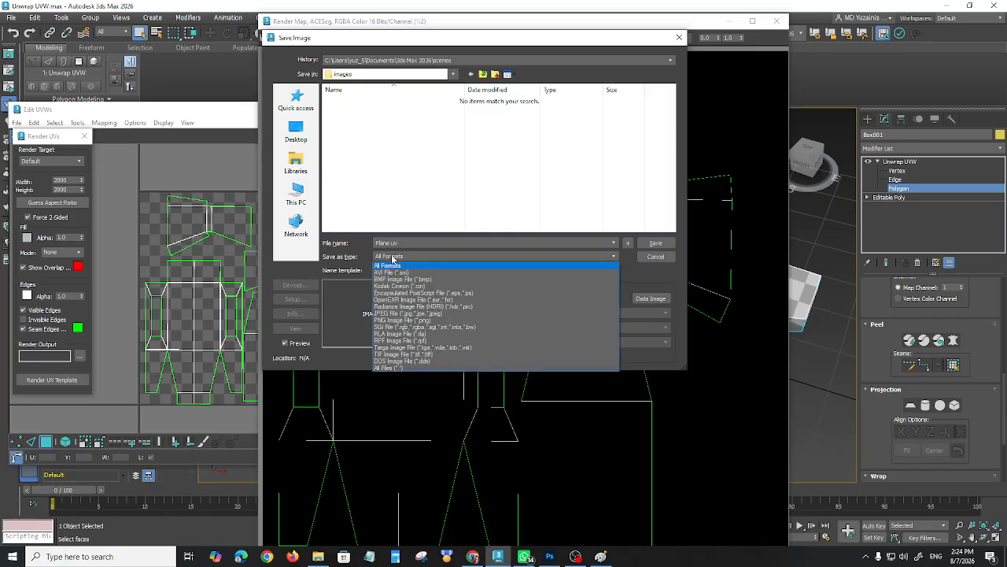
left_click(398, 321)
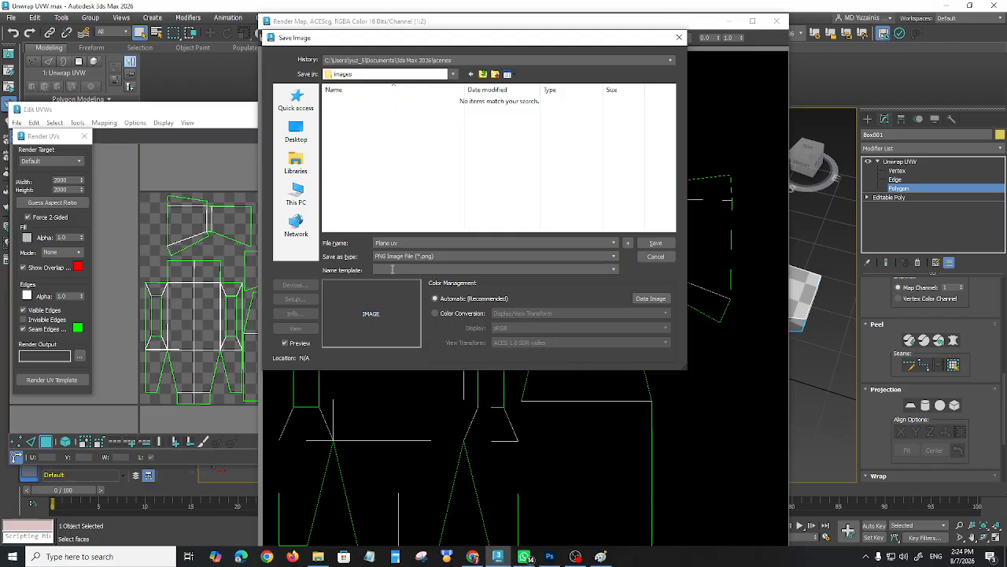
left_click(654, 243)
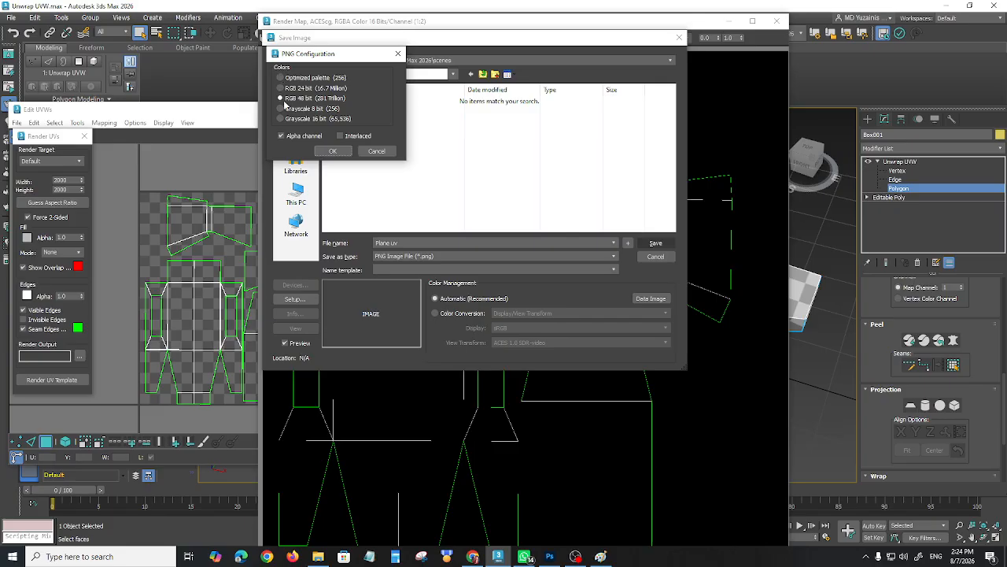
left_click(332, 152)
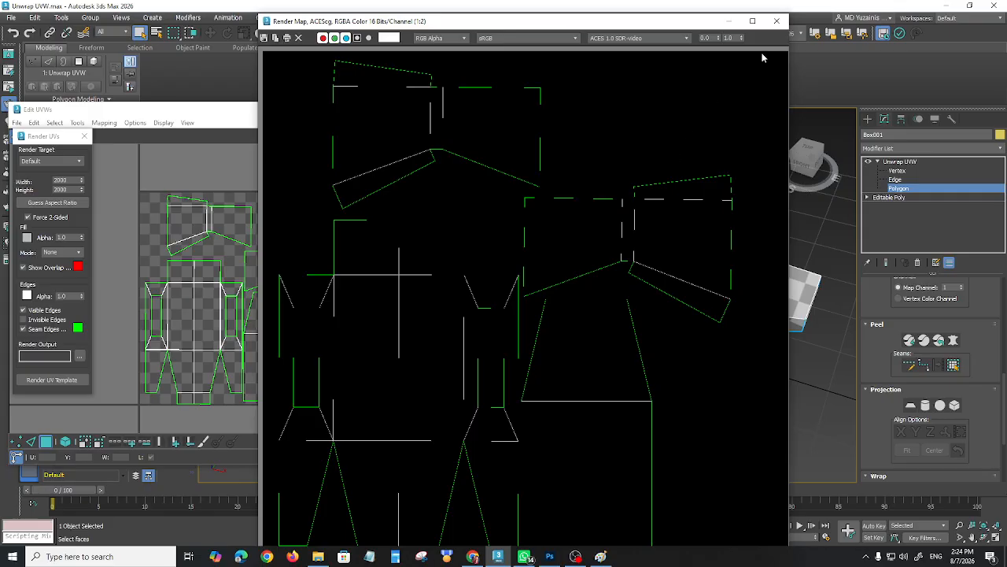
left_click(776, 20)
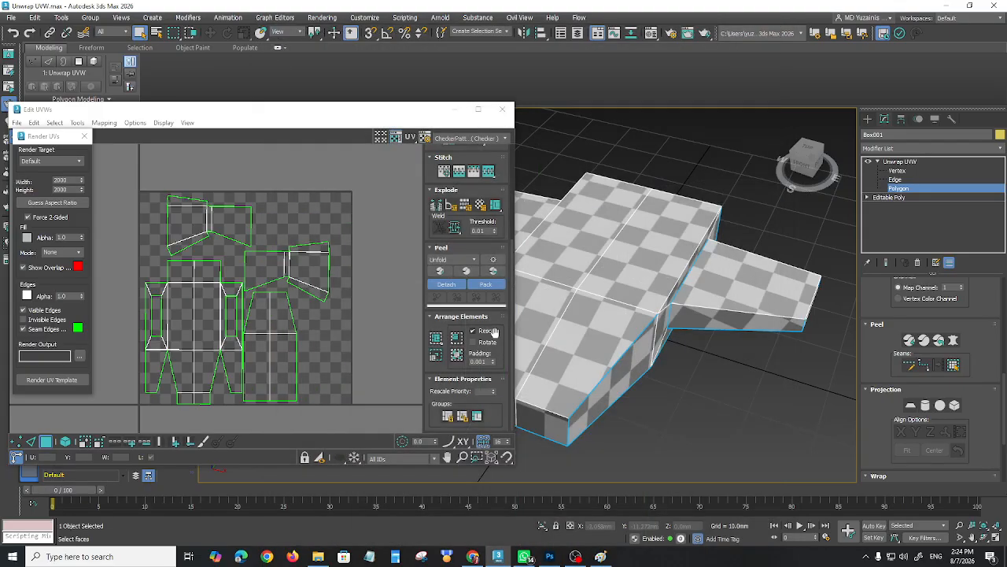
left_click(273, 355)
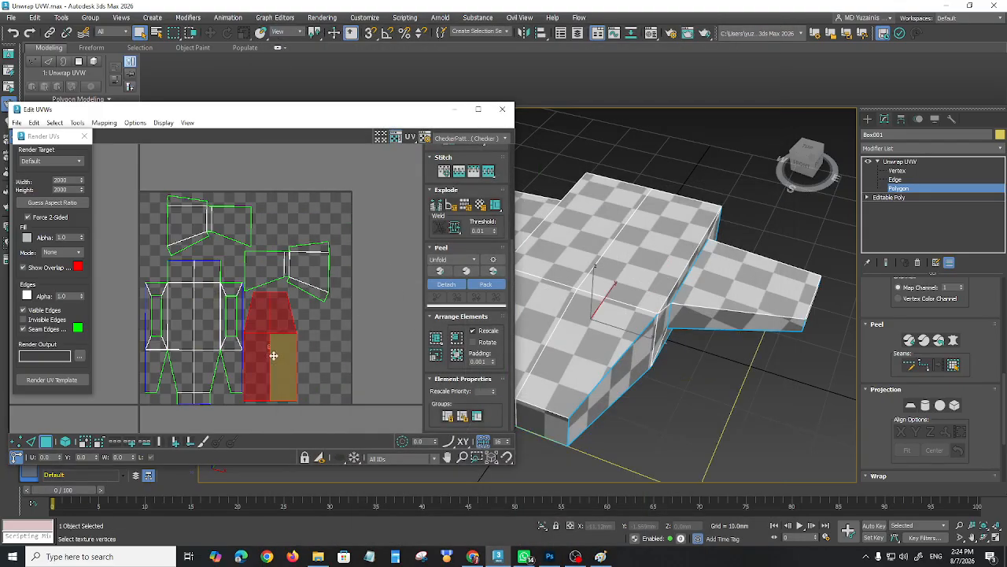
left_click(387, 362)
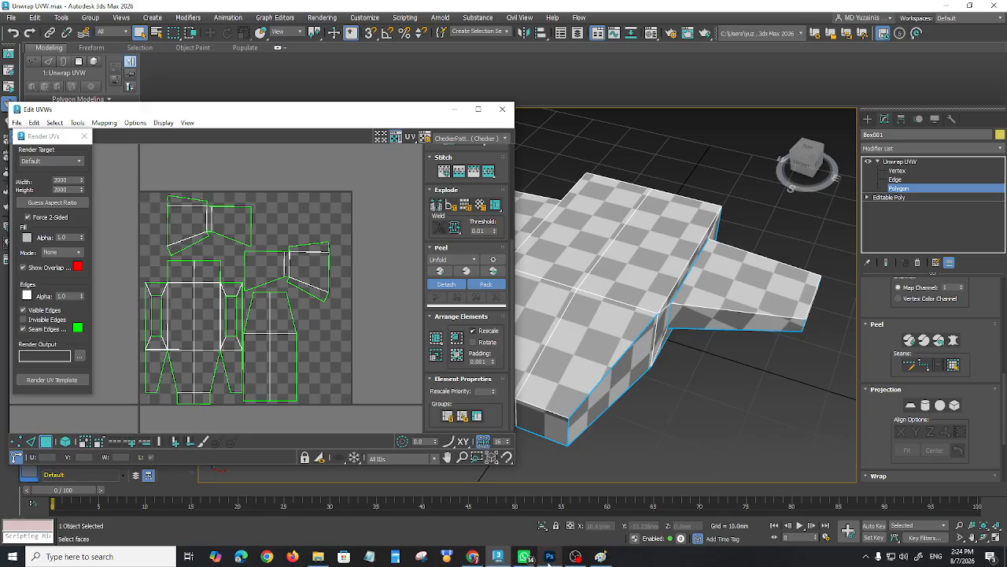
mouse_move(549, 561)
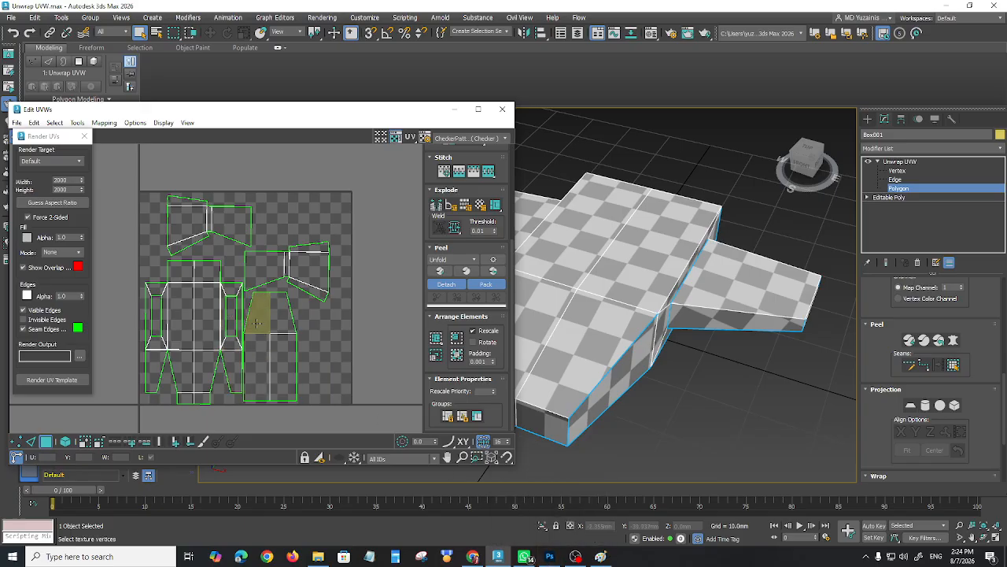
Close the UV editor, leave the Unwrap UVW polygon level and deselect the airplane model
left_click(502, 109)
left_click(900, 162)
middle_click_drag(720, 378, 612, 388)
left_click(603, 397)
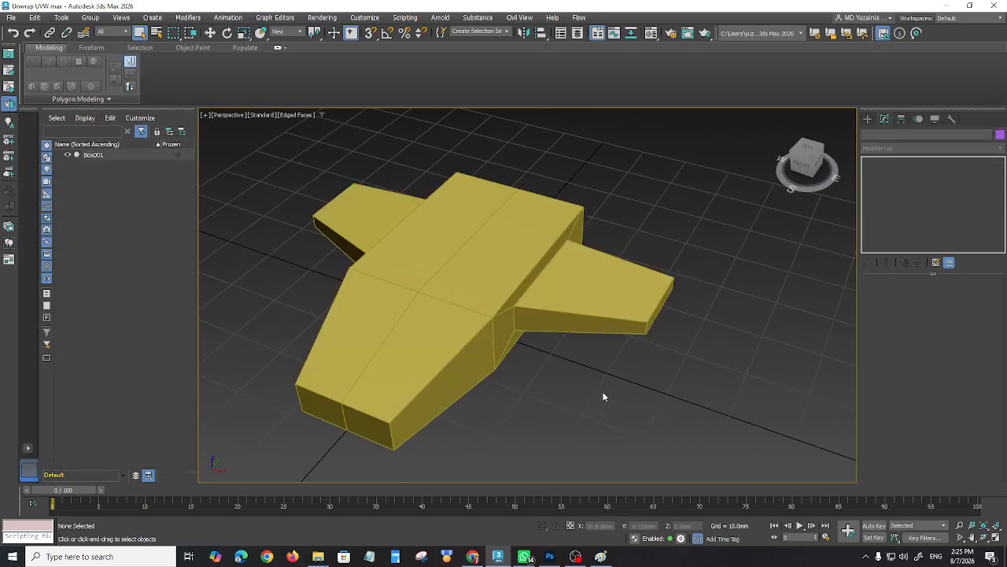
Switch to Photoshop and browse in File Explorer to the Documents\3ds Max 2026\sceneassets\images folder
left_click(550, 557)
left_click(318, 556)
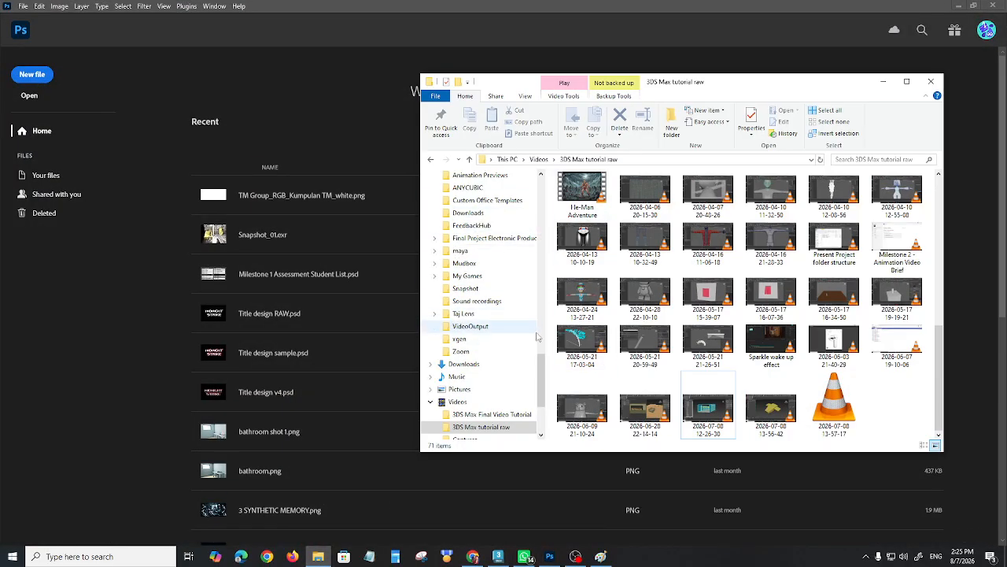
left_click_drag(460, 389, 540, 203)
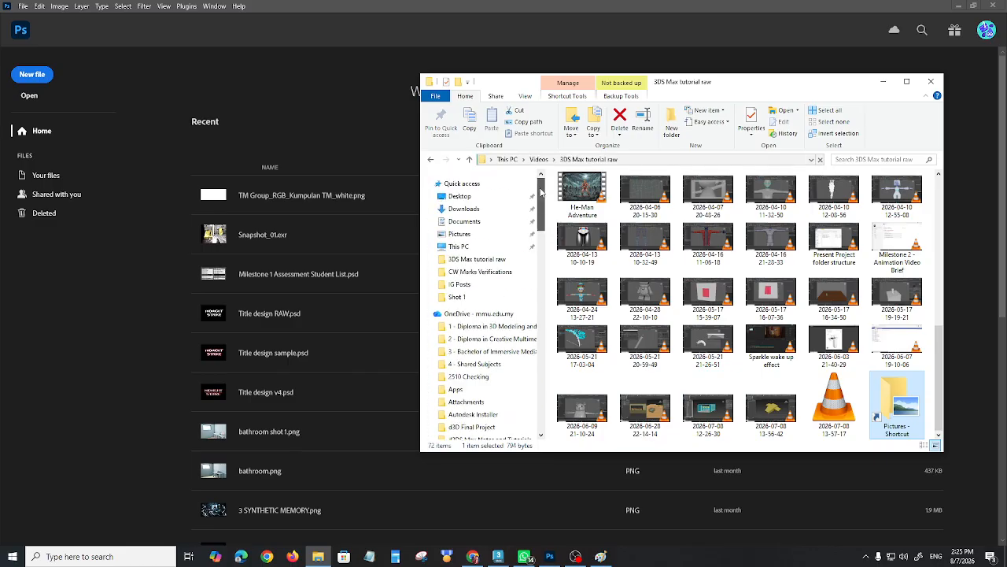
left_click(463, 222)
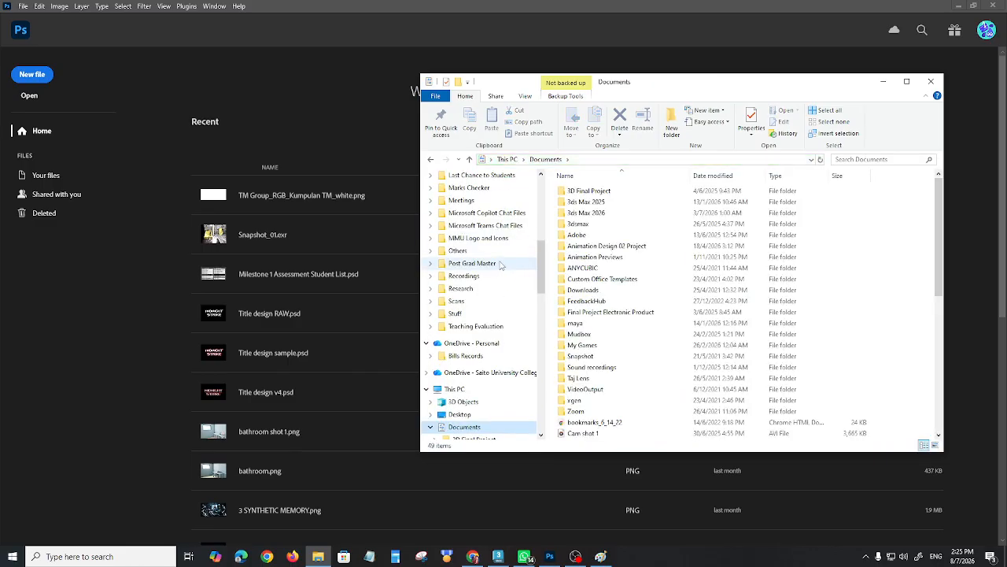
double_click(586, 213)
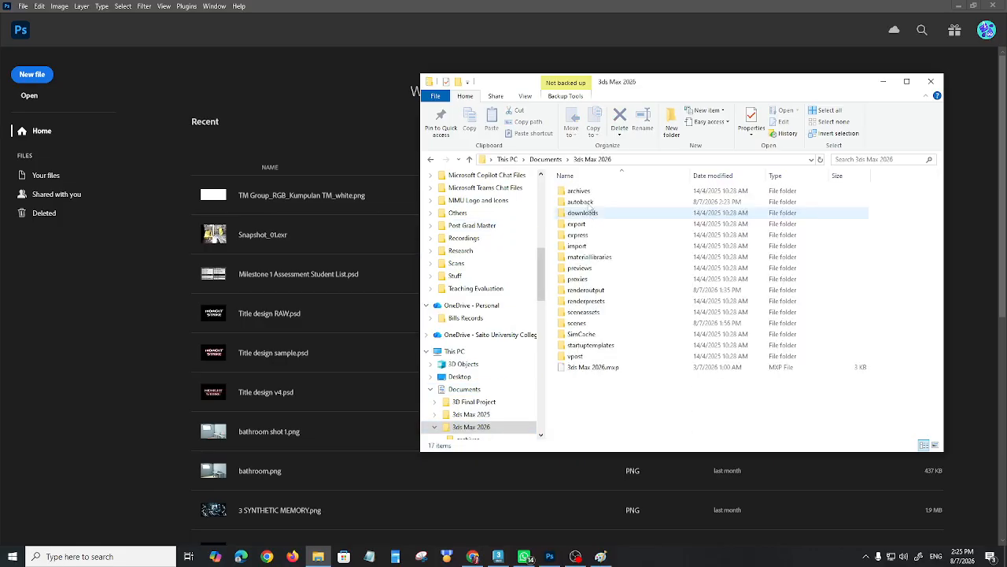
double_click(586, 313)
left_click(590, 204)
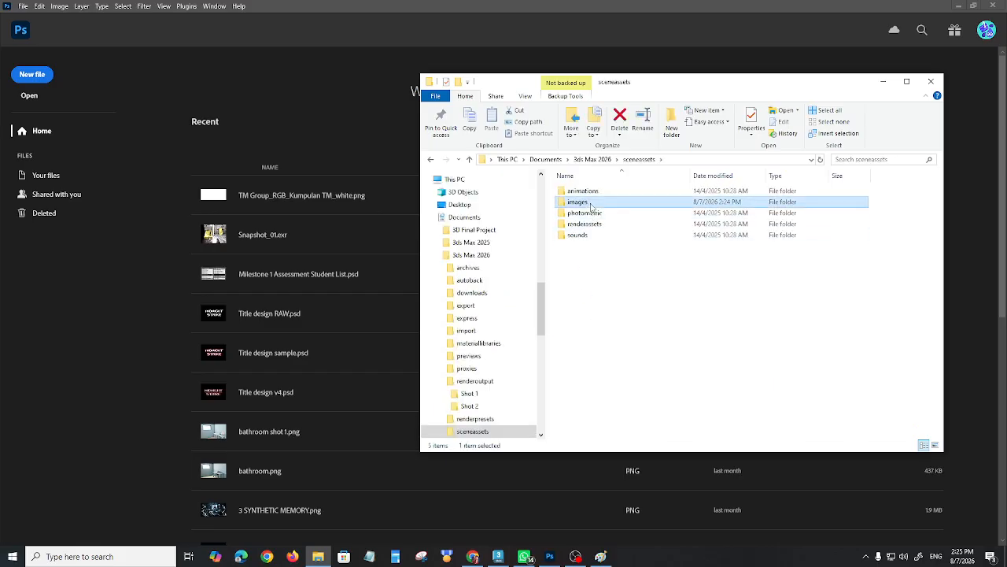
double_click(591, 204)
Open the Plane uv image from the images folder as a document in Photoshop and deselect its layer
left_click(579, 206)
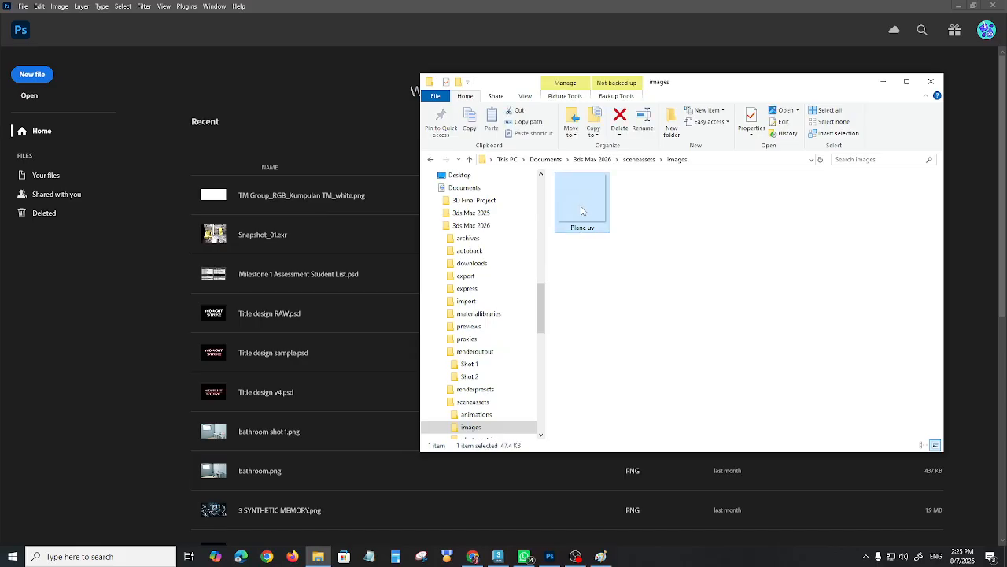
left_click_drag(583, 215, 134, 376)
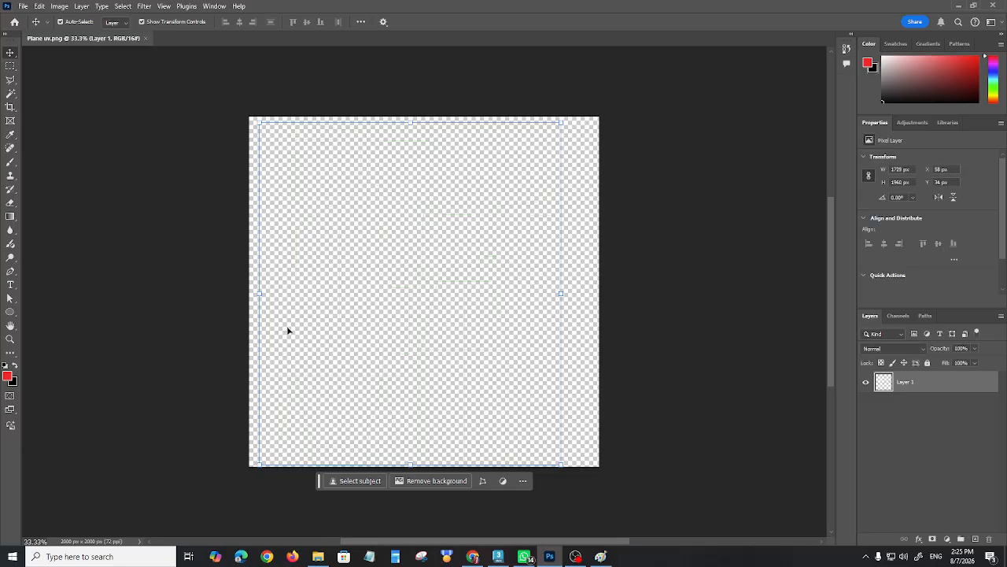
left_click(681, 281)
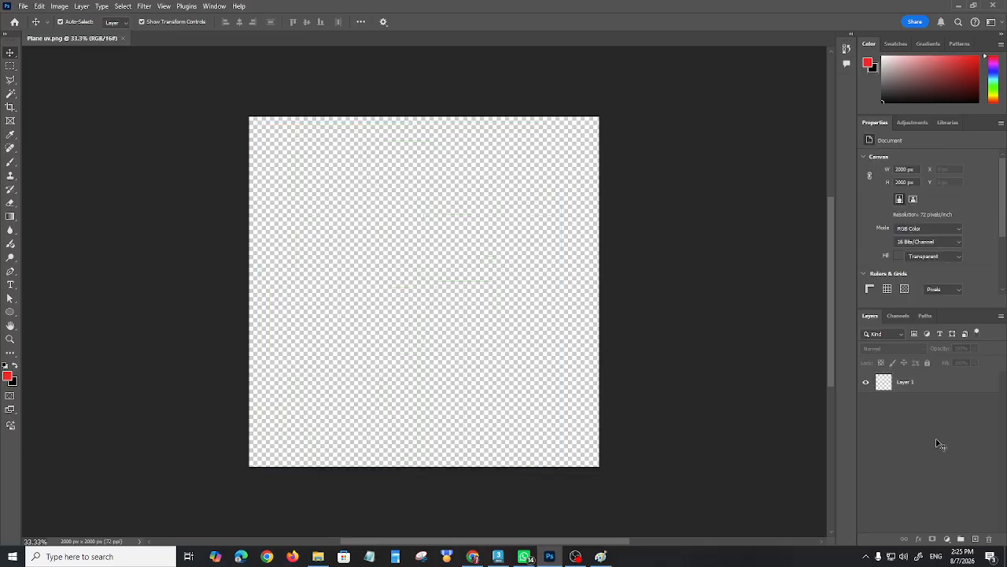
Rename the template's layer as UV guide
double_click(906, 382)
type("UV guide")
key("Return")
left_click(924, 437)
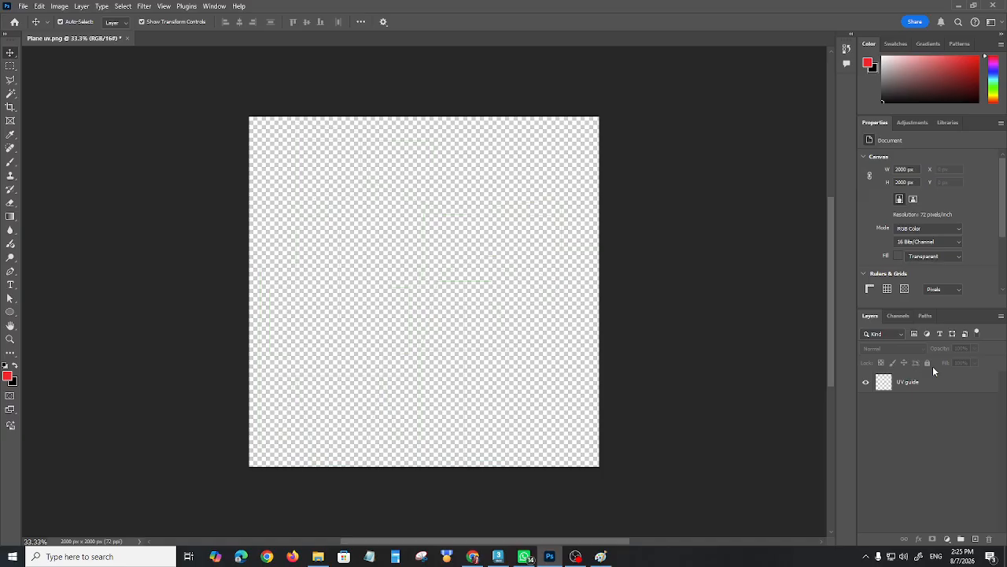
Add a layer named BG beneath the UV guide layer and fill it with black
left_click(975, 540)
left_click_drag(915, 383, 909, 409)
double_click(907, 403)
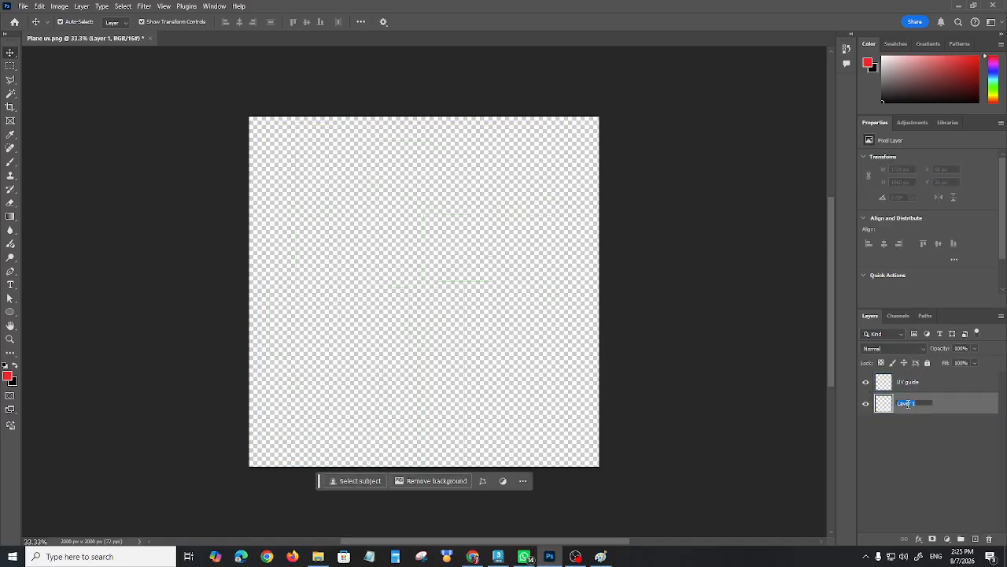
key("Return")
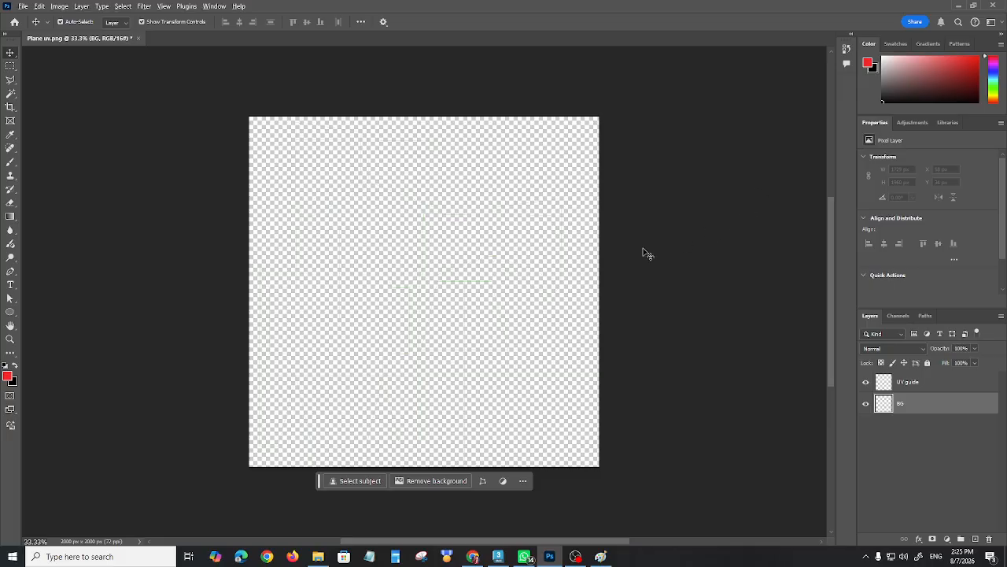
key("alt+BackSpace")
key("ctrl+BackSpace")
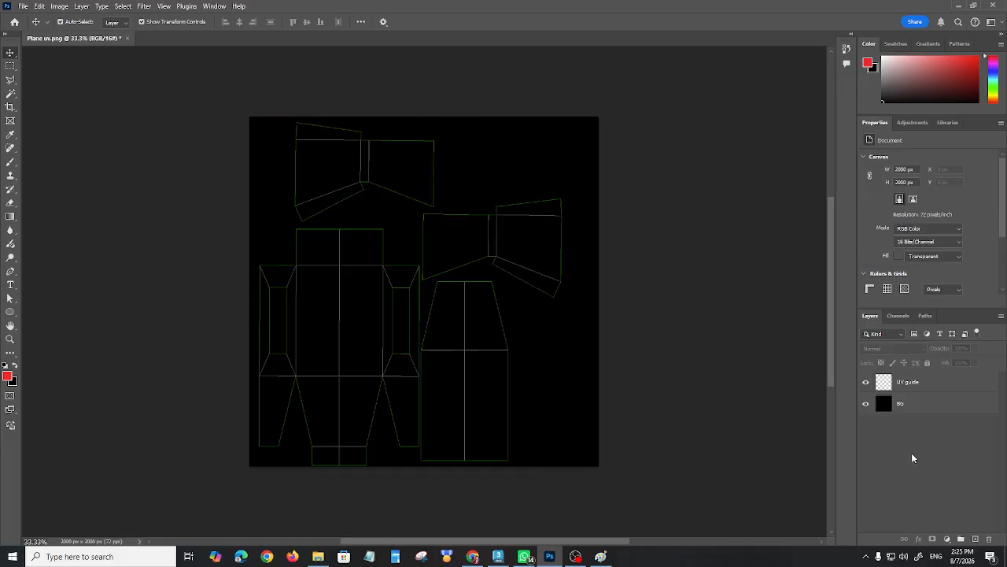
Try moving the black BG layer away from the UV guide and undo each move
left_click(911, 382)
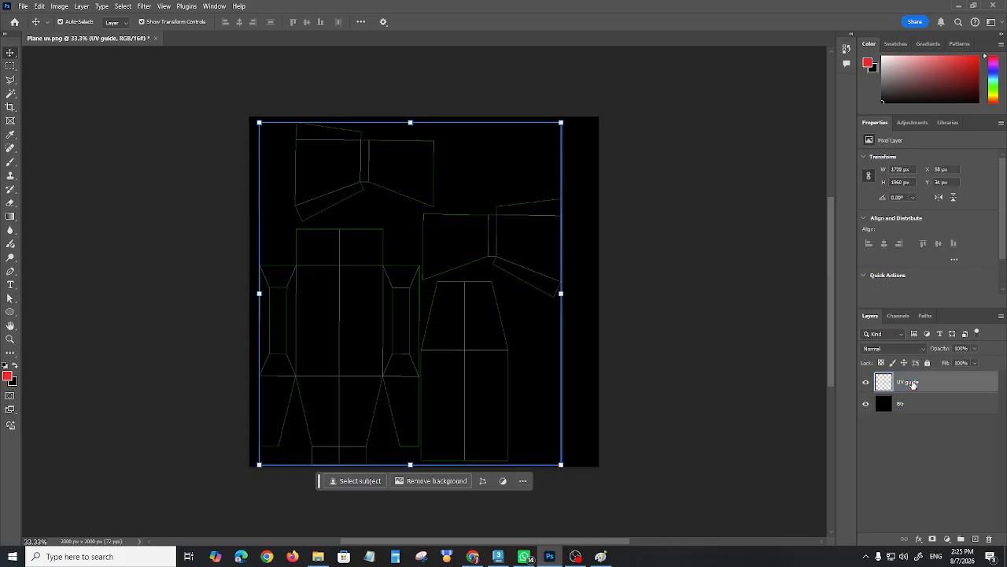
left_click(909, 403)
left_click_drag(464, 344, 544, 370)
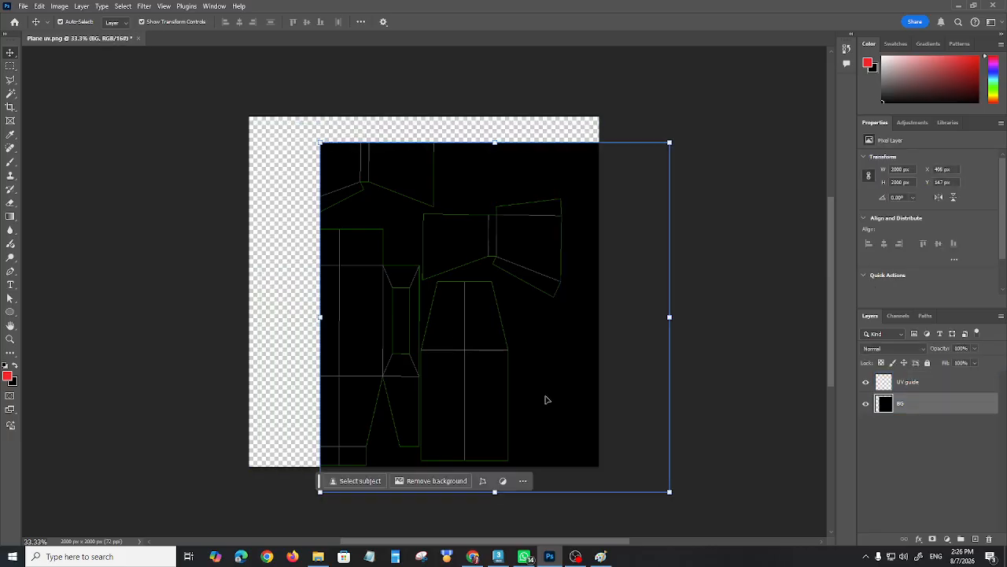
key("ctrl+z")
left_click(898, 383)
left_click(898, 403)
left_click_drag(468, 342, 517, 371)
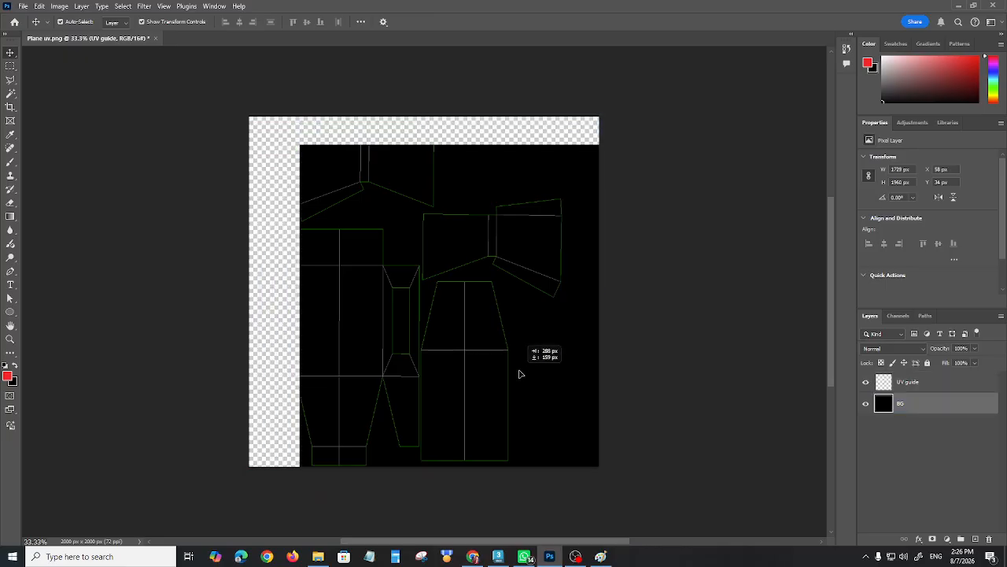
key("ctrl+z")
left_click(882, 400)
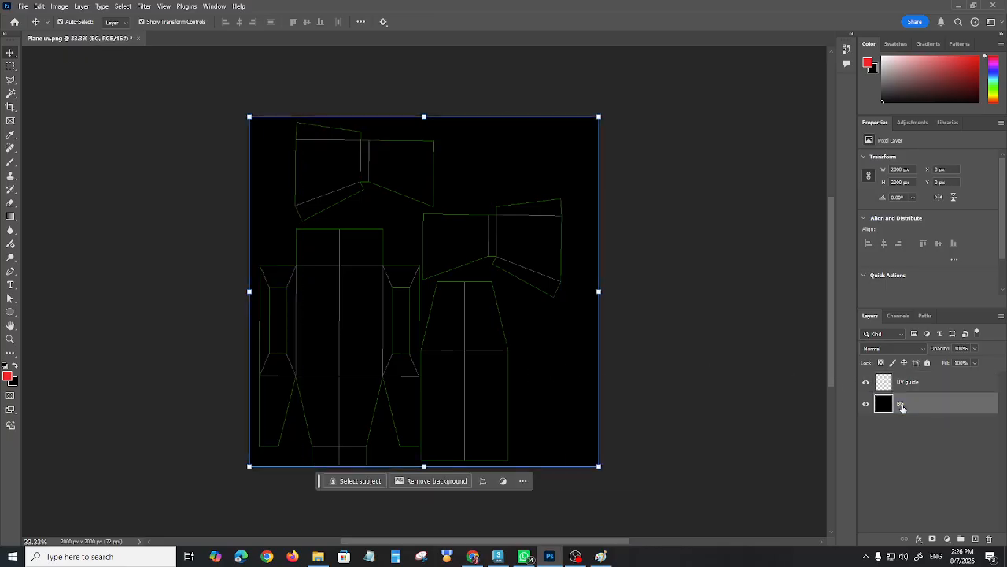
left_click(921, 382)
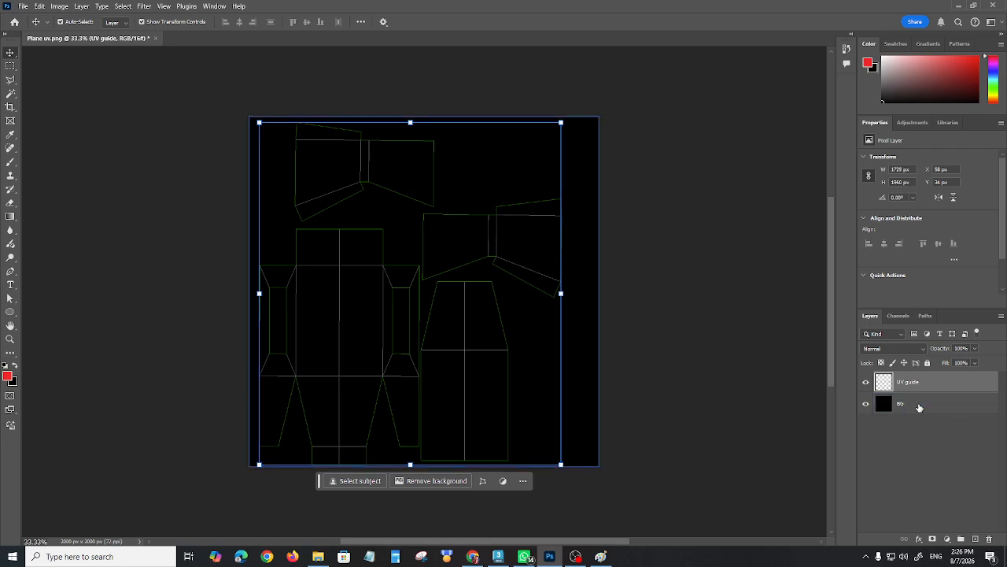
left_click(934, 461)
left_click(911, 384)
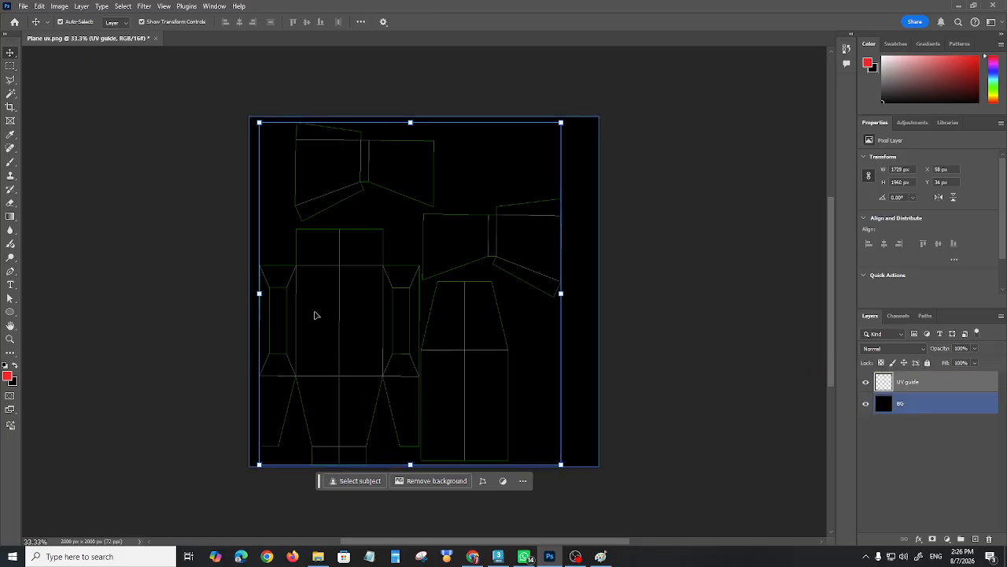
Fully lock both the UV guide and BG layers
left_click(10, 338)
left_click_drag(384, 323, 430, 371)
left_click_drag(395, 322, 369, 319)
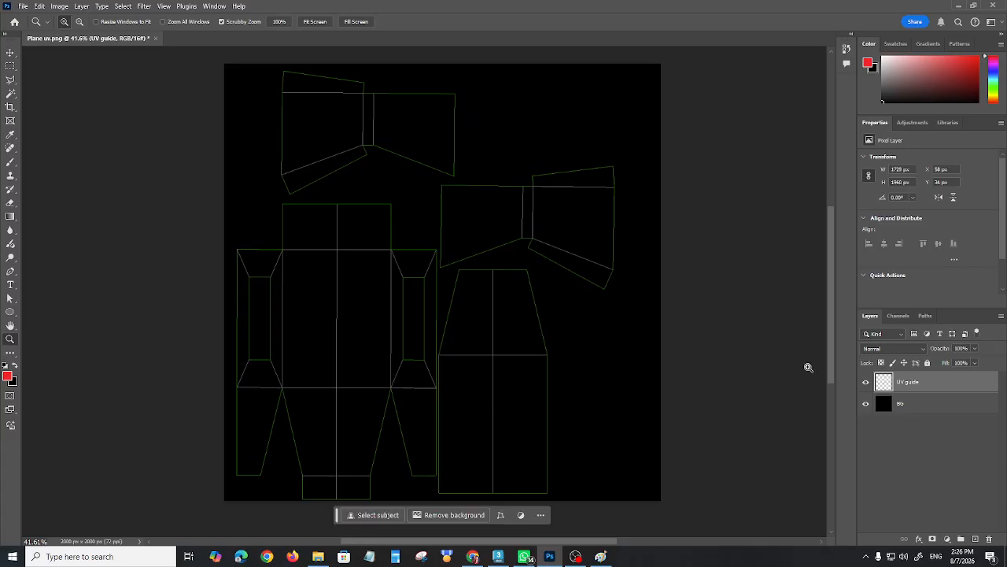
left_click(909, 408)
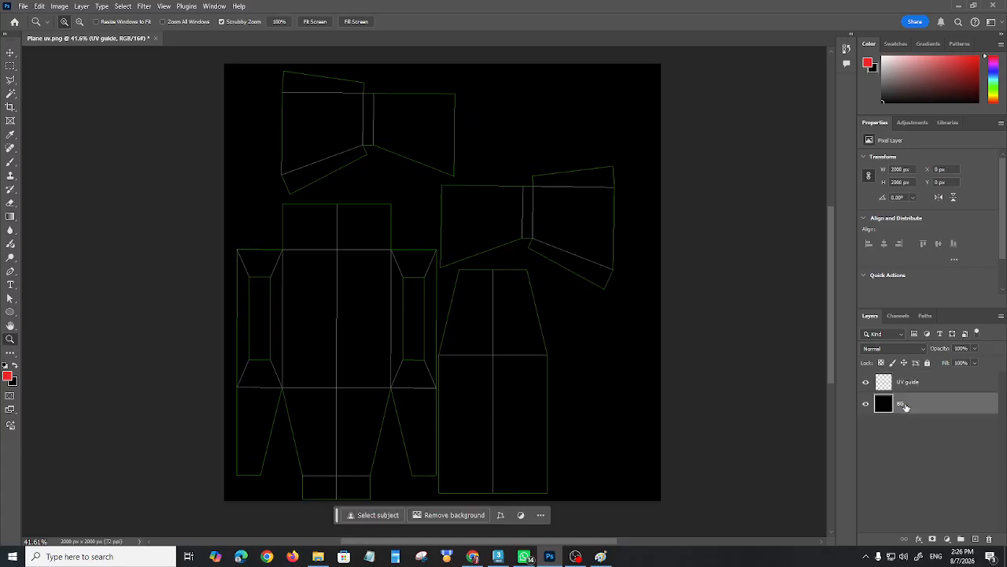
left_click(916, 382, "shift")
left_click(927, 364)
left_click(905, 403)
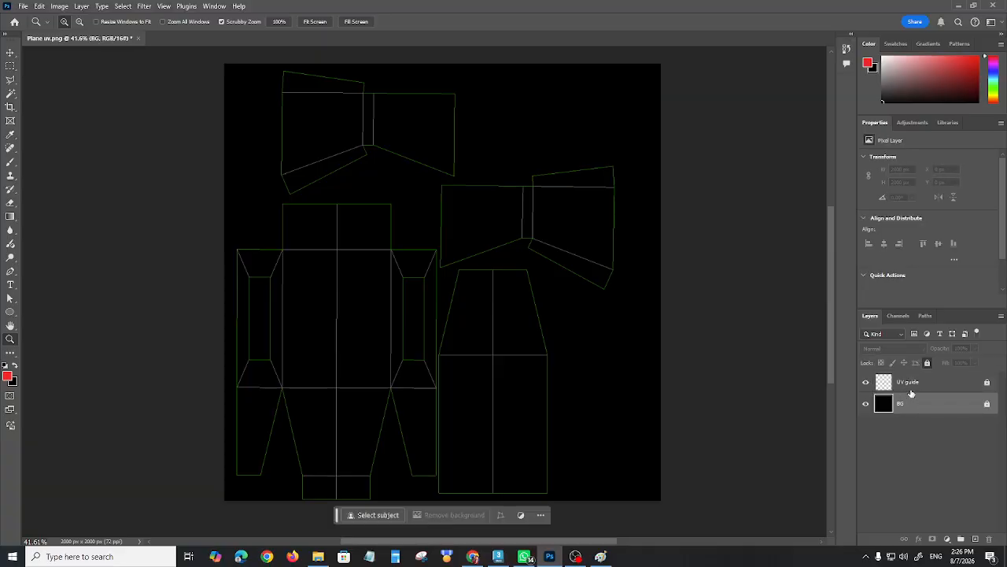
Add a layer named base colour between the UV guide and BG layers
left_click(907, 383)
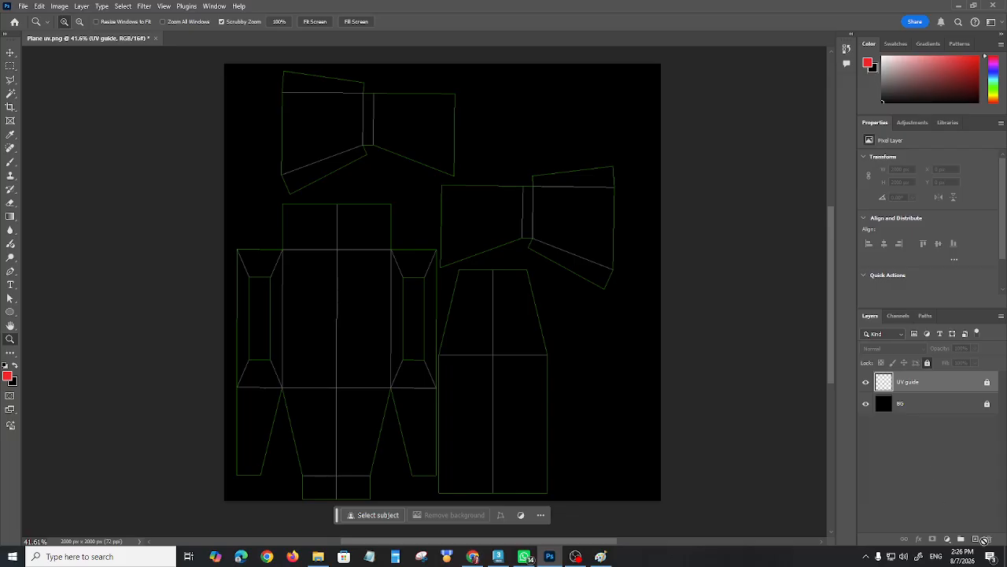
left_click(976, 540)
left_click_drag(906, 385, 907, 409)
double_click(905, 403)
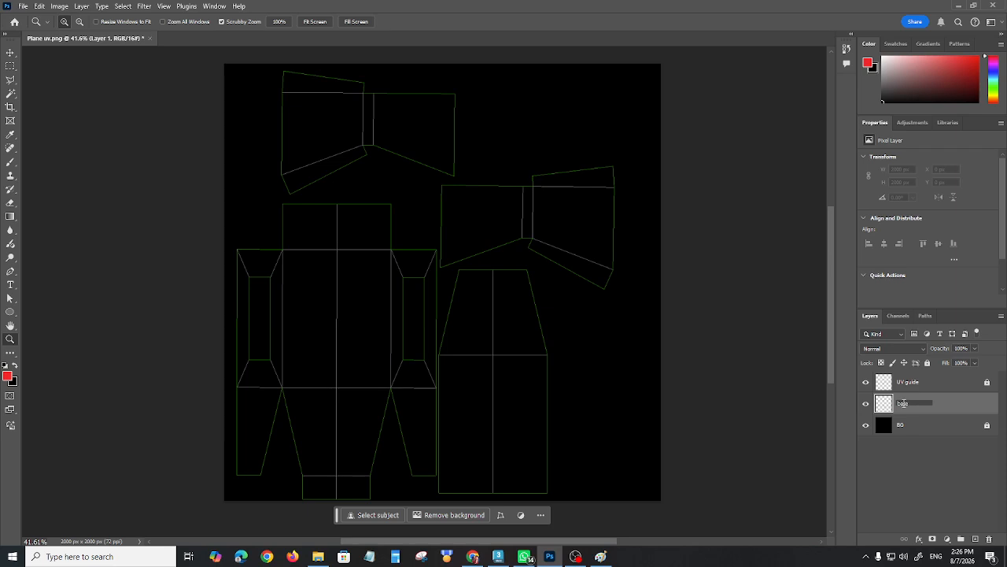
key("Return")
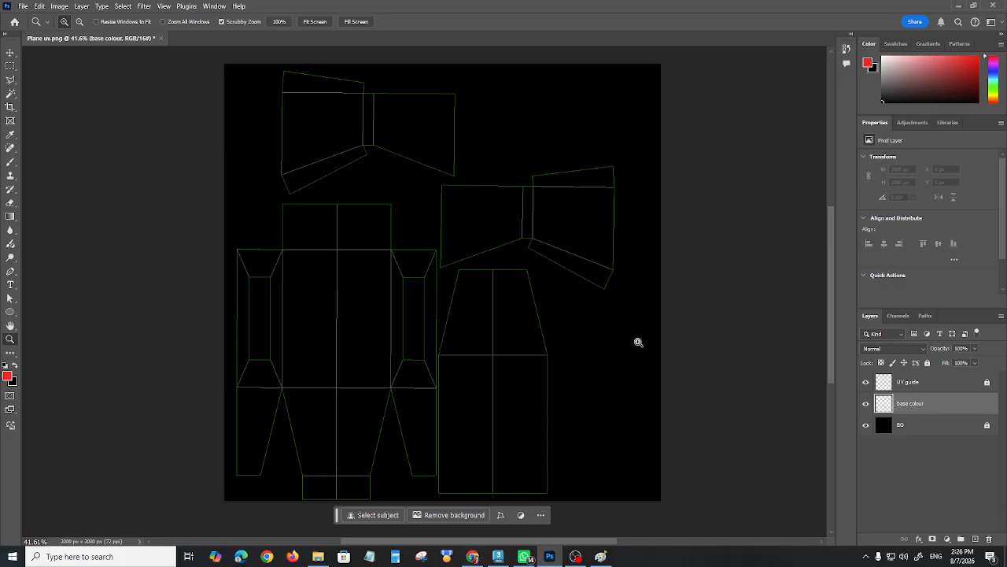
On the base colour layer, outline the large fuselage UV island with a polygonal lasso selection about 955 by 1460 px
left_click(913, 429)
left_click(911, 406)
key("b")
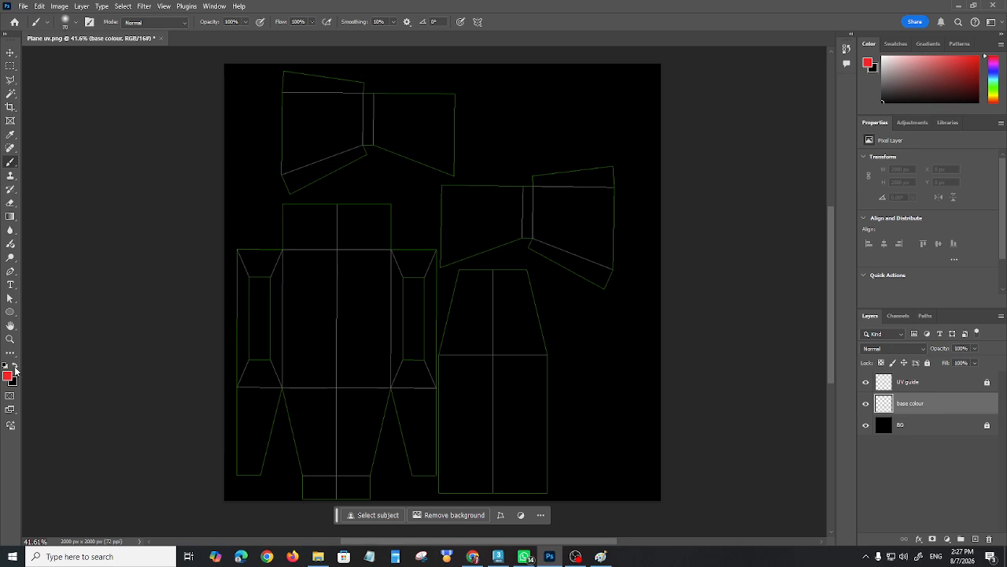
left_click(11, 81)
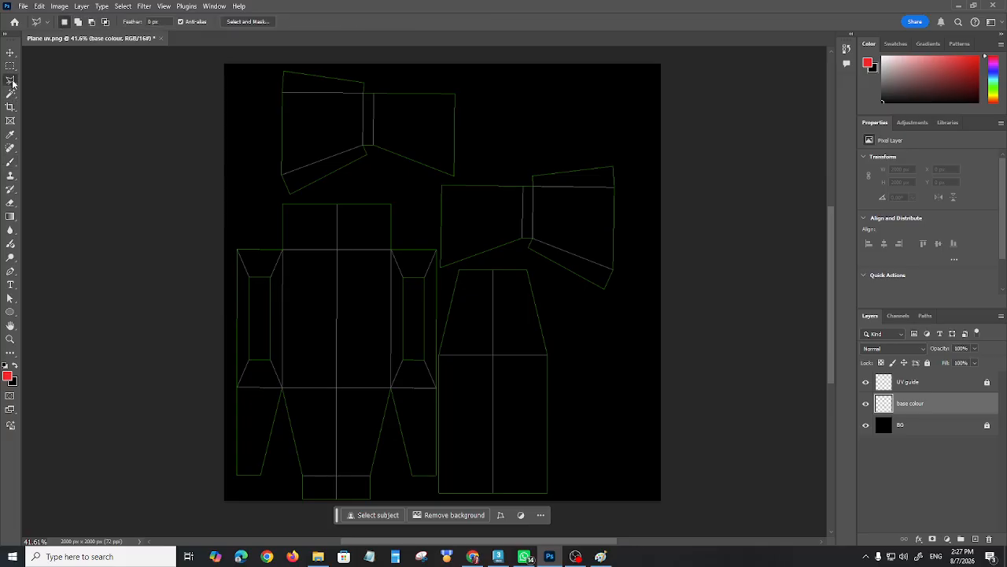
mouse_move(232, 243)
left_mouse_down()
mouse_move(273, 243)
mouse_move(276, 203)
mouse_move(399, 199)
mouse_move(400, 235)
mouse_move(439, 251)
mouse_move(445, 453)
mouse_move(438, 495)
mouse_move(394, 507)
mouse_move(318, 515)
mouse_move(241, 501)
mouse_move(234, 485)
left_mouse_up()
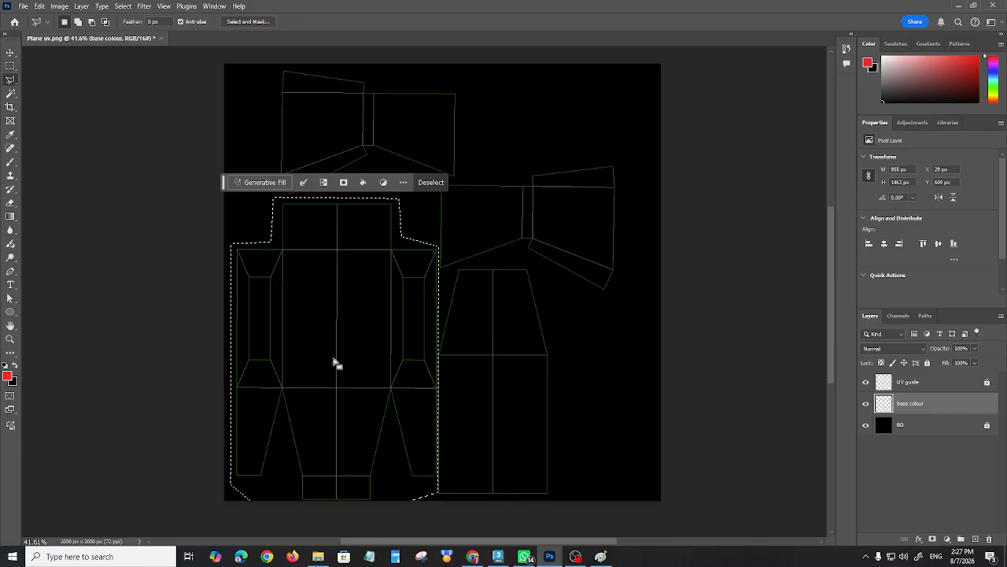
Fill the fuselage selection with dark red and deselect it
left_click(975, 74)
key("alt+BackSpace")
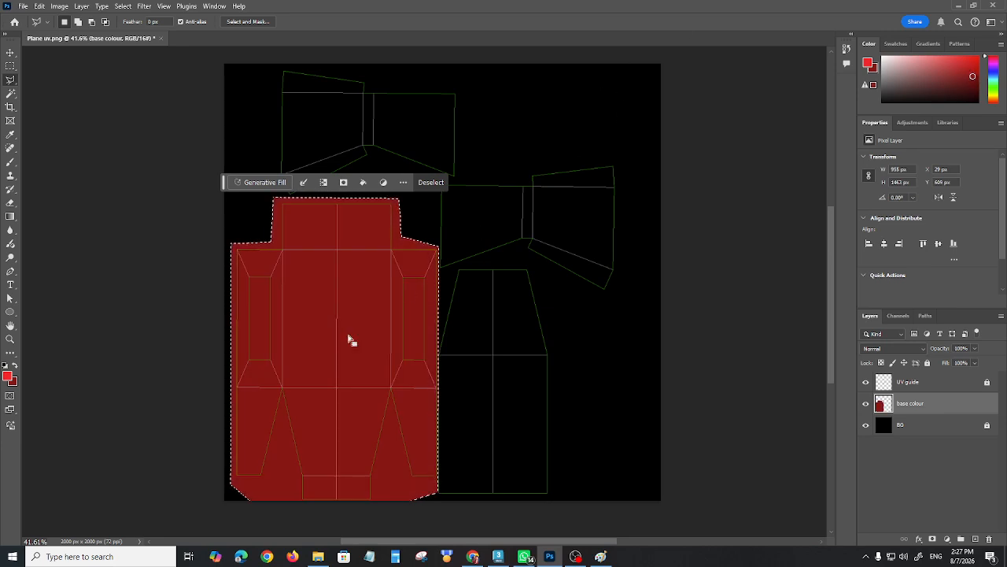
key("ctrl+d")
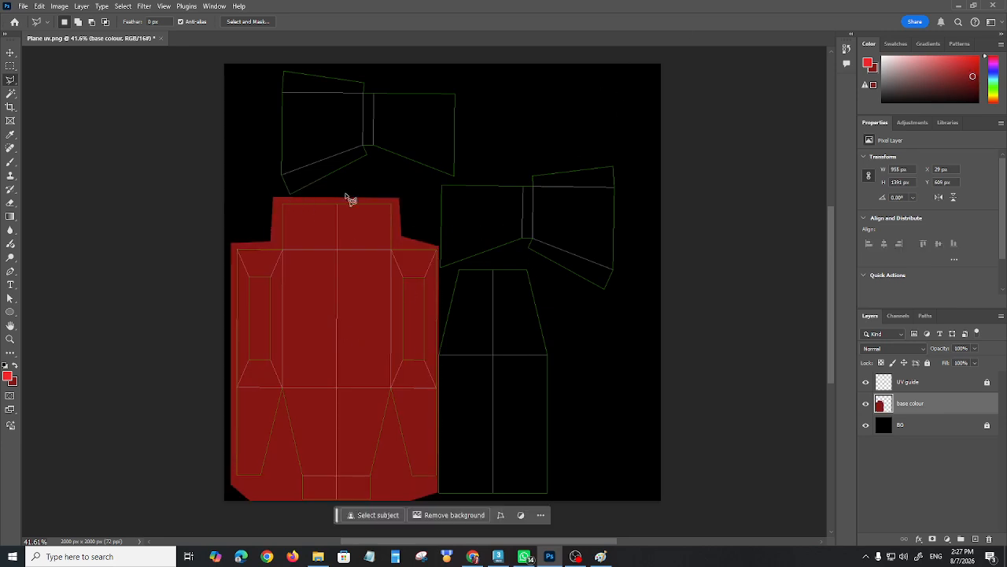
Outline the wing UV island above the fuselage with a polygonal lasso selection about 940 by 610 px
left_click(339, 186)
left_click(288, 197)
left_click(272, 167)
left_click(278, 64)
left_click(465, 80)
left_click(475, 140)
left_click(473, 176)
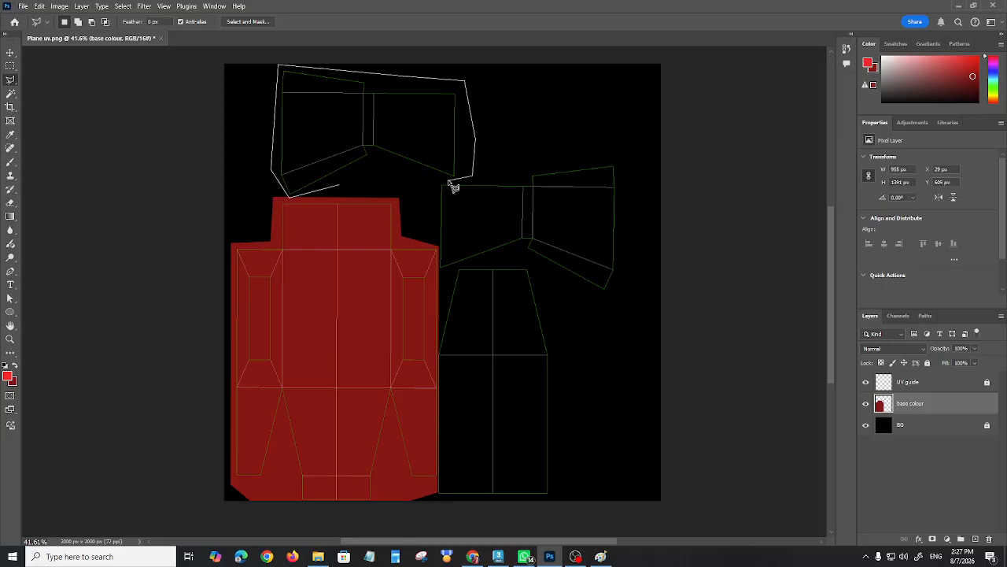
double_click(393, 180)
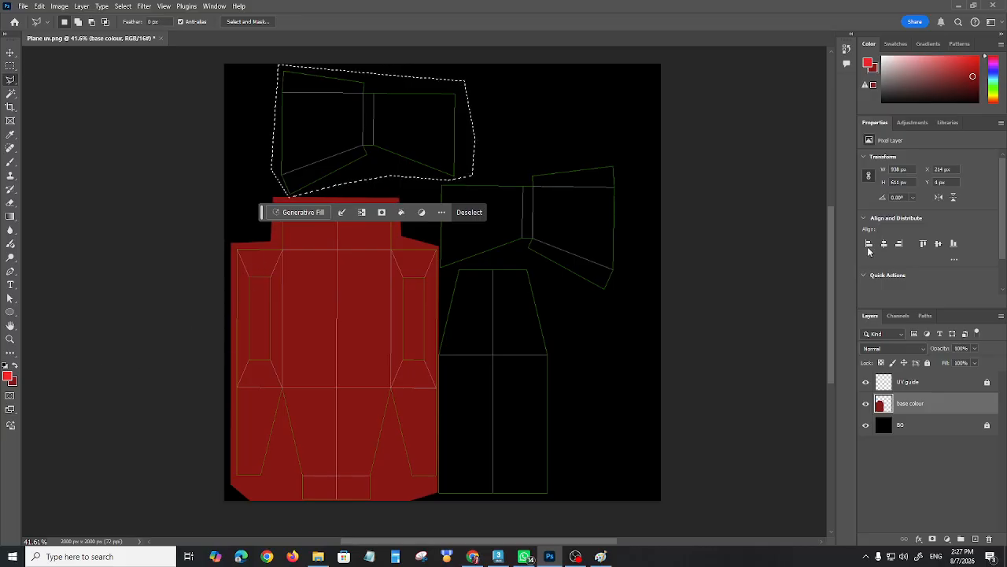
Set the background color to a strong yellow, fill the wing selection with it and deselect
left_click(919, 78)
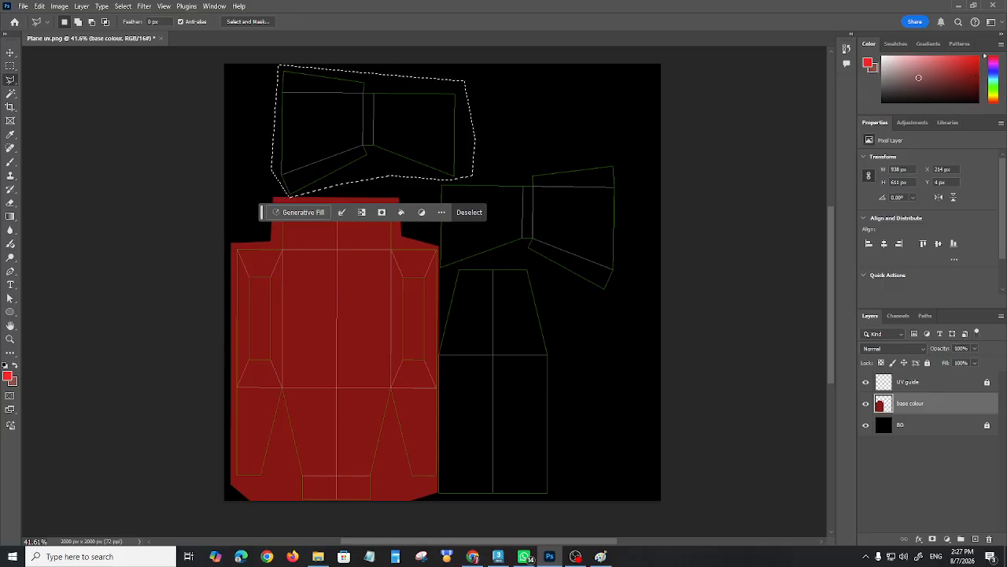
left_click_drag(993, 99, 995, 97)
left_click_drag(945, 68, 967, 64)
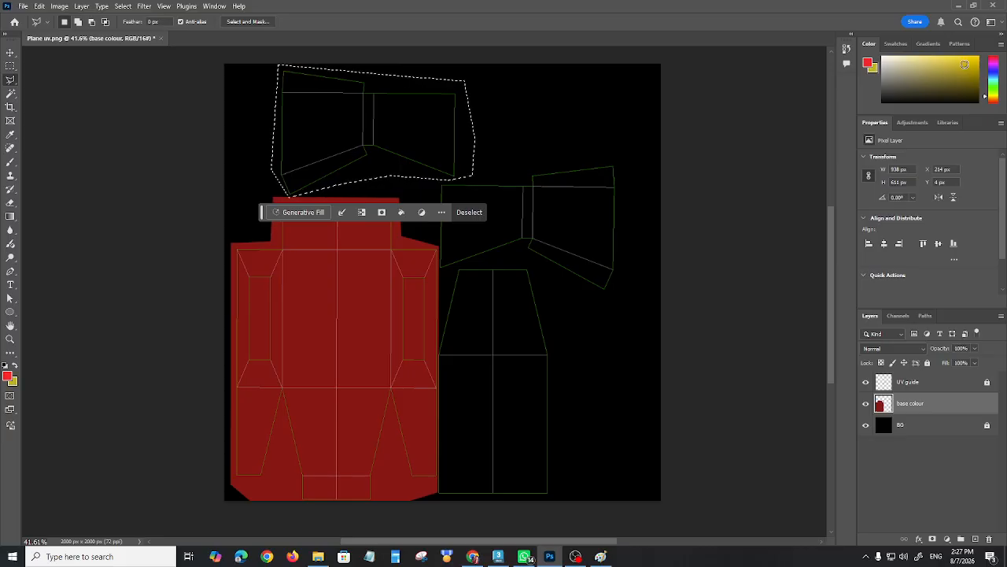
key("ctrl+BackSpace")
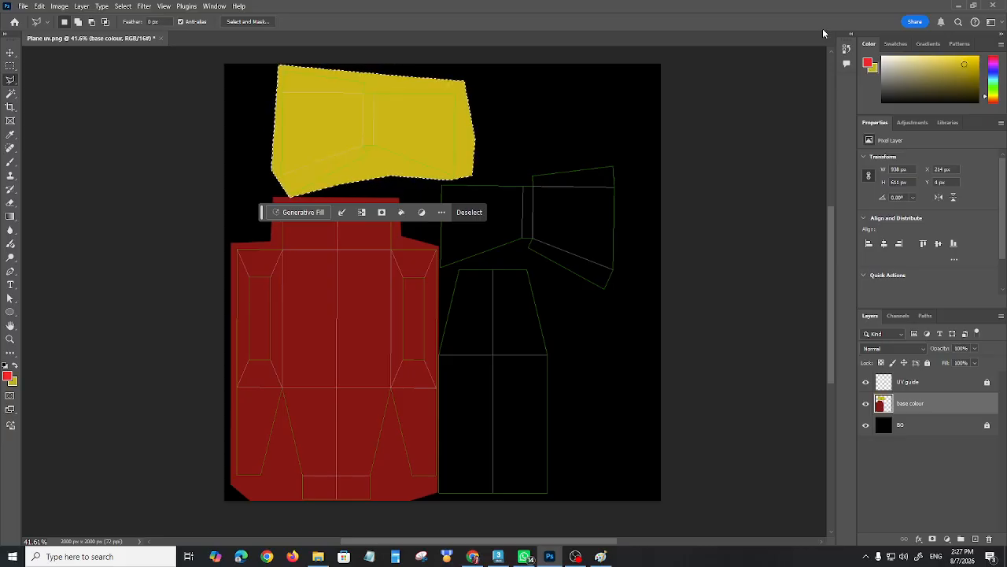
key("ctrl+d")
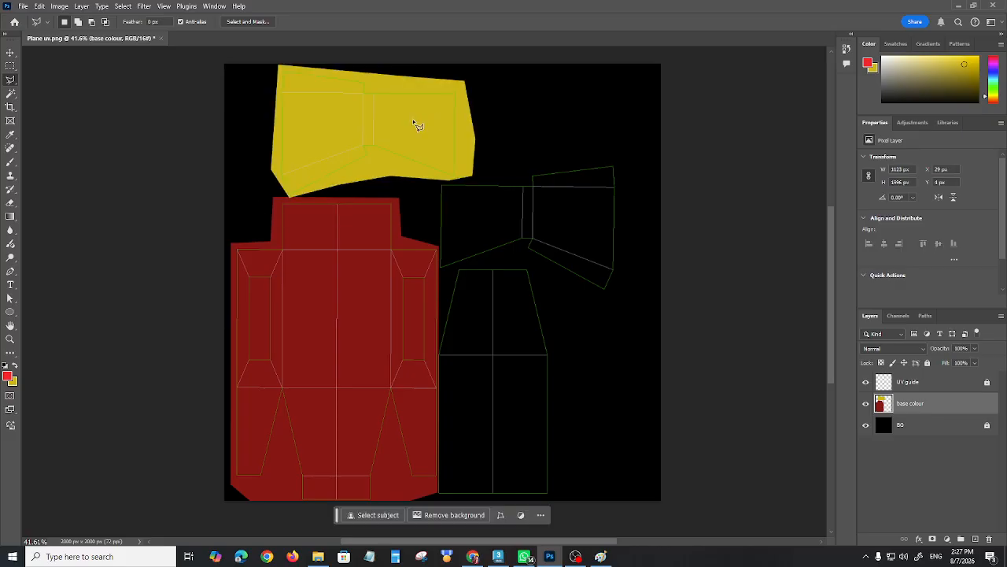
Outline the second wing UV island with a polygonal lasso selection about 935 by 719 px, fill it with yellow and deselect
left_click(450, 272)
left_click(438, 271)
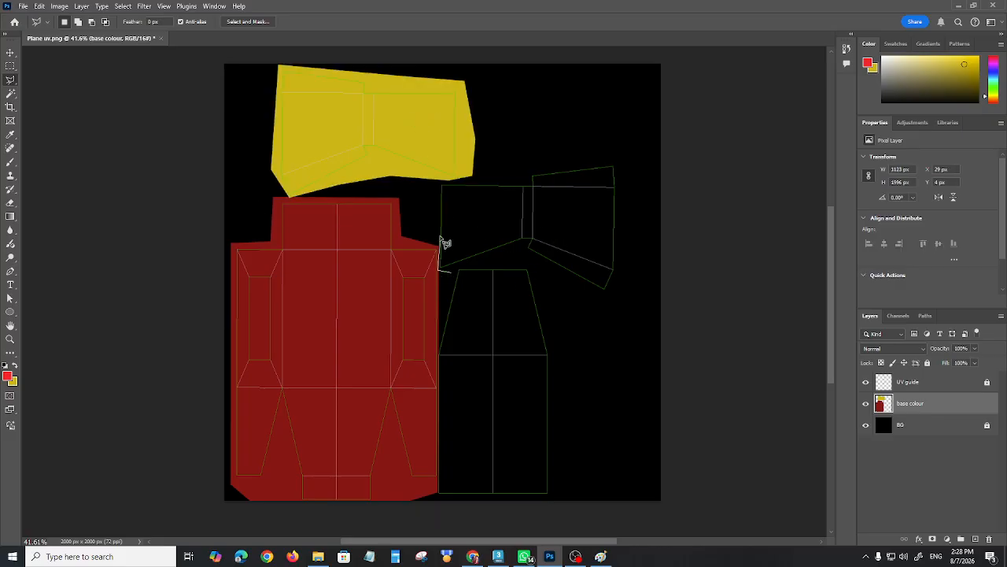
left_click(439, 182)
left_click(525, 180)
left_click(534, 159)
left_click(641, 197)
left_click(630, 298)
left_click(597, 307)
left_click(536, 266)
double_click(491, 265)
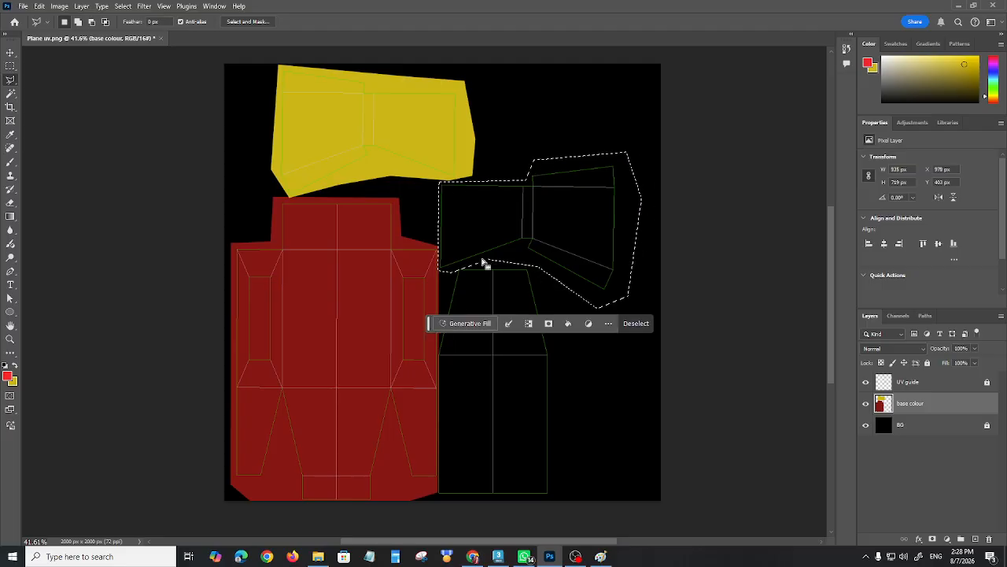
key("ctrl+BackSpace")
key("ctrl+d")
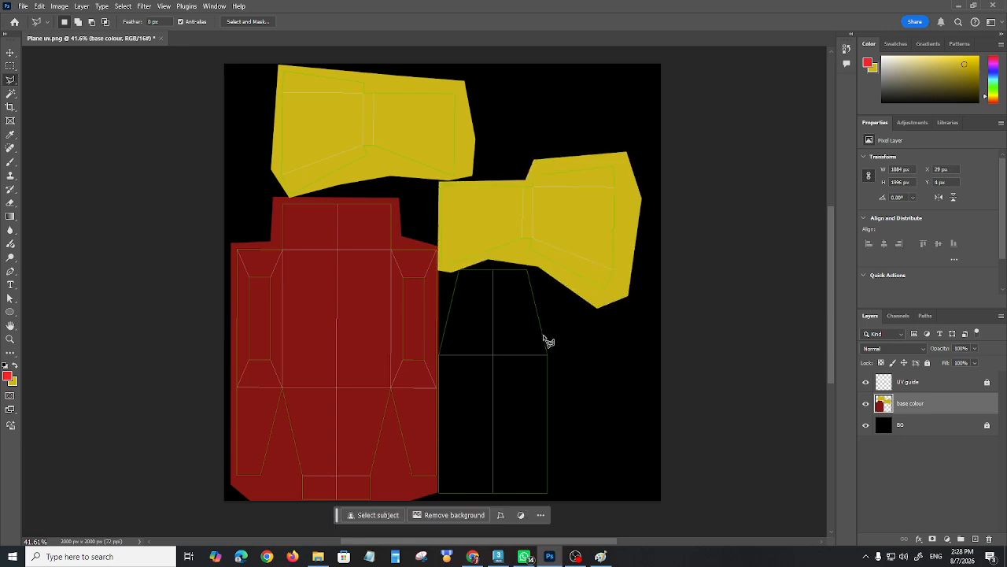
left_click(451, 281)
left_click(459, 266)
left_click(532, 265)
left_click(562, 368)
left_click(557, 497)
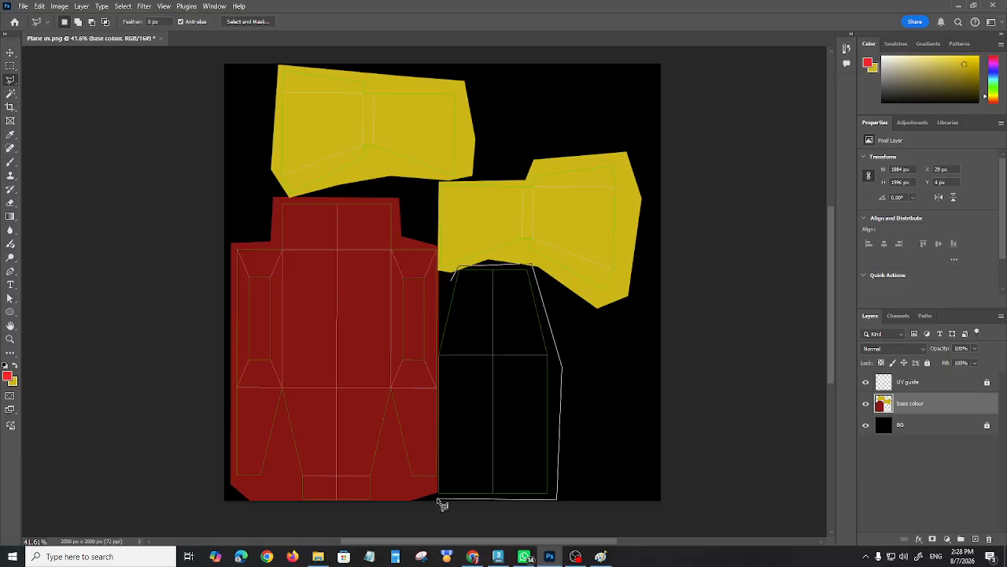
double_click(436, 497)
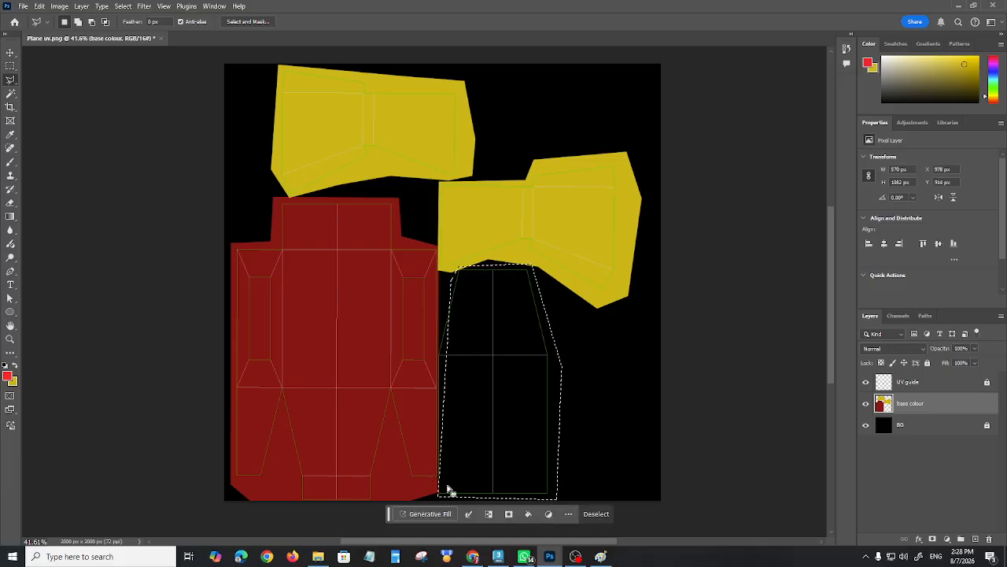
key("ctrl+d")
Outline the tapered UV island below the second wing with a polygonal lasso selection about 625 by 1085 px
left_click(430, 285)
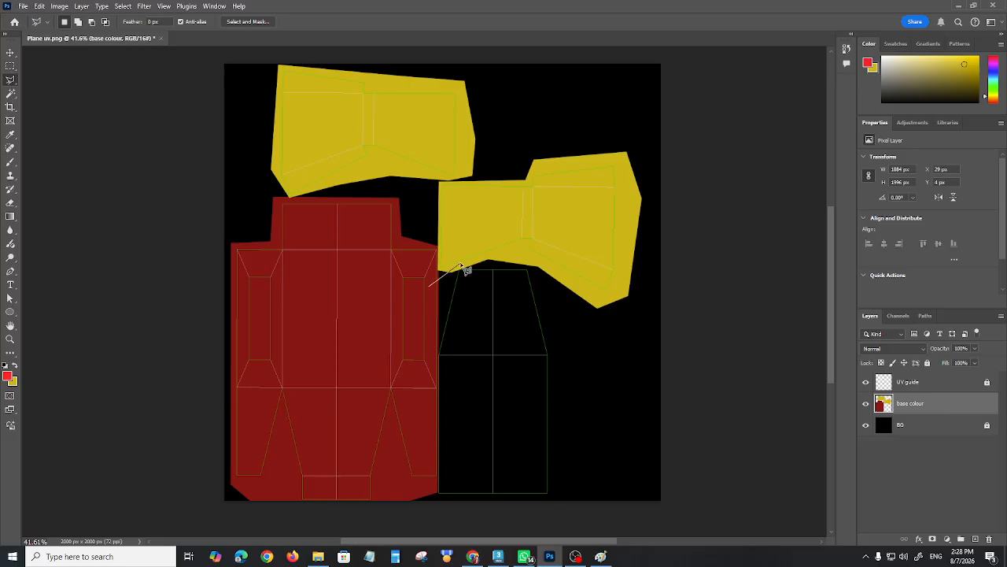
left_click(455, 263)
left_click(542, 263)
left_click(562, 348)
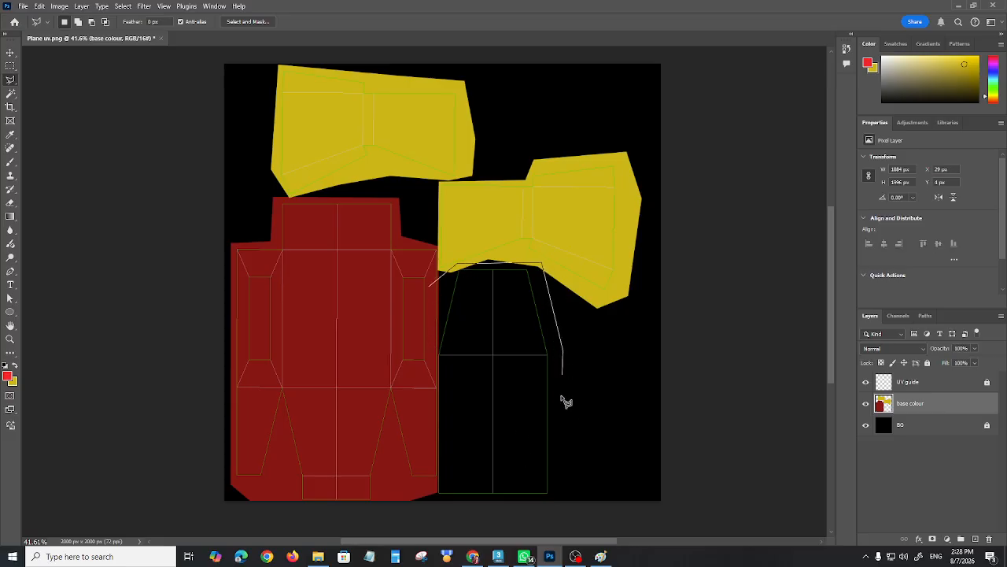
double_click(436, 499)
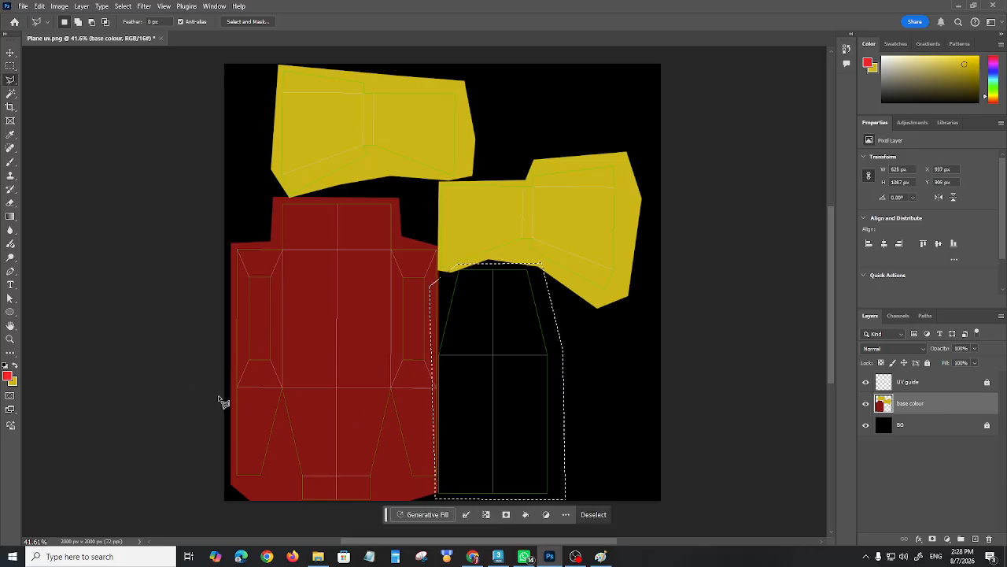
Sample the fuselage's dark red as the foreground color, fill the tapered island's selection with it and deselect
left_click(11, 134)
left_click(316, 315)
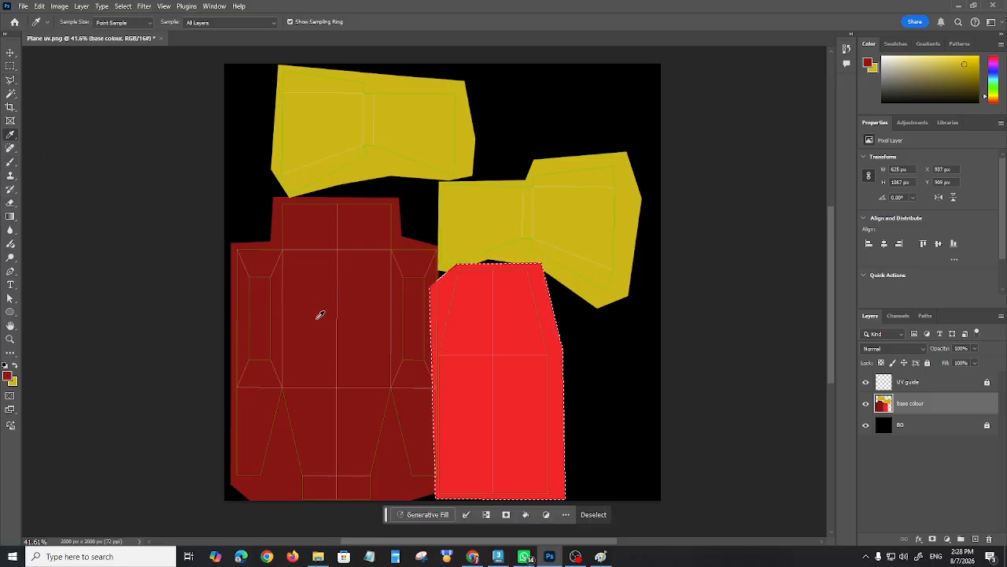
key("alt+BackSpace")
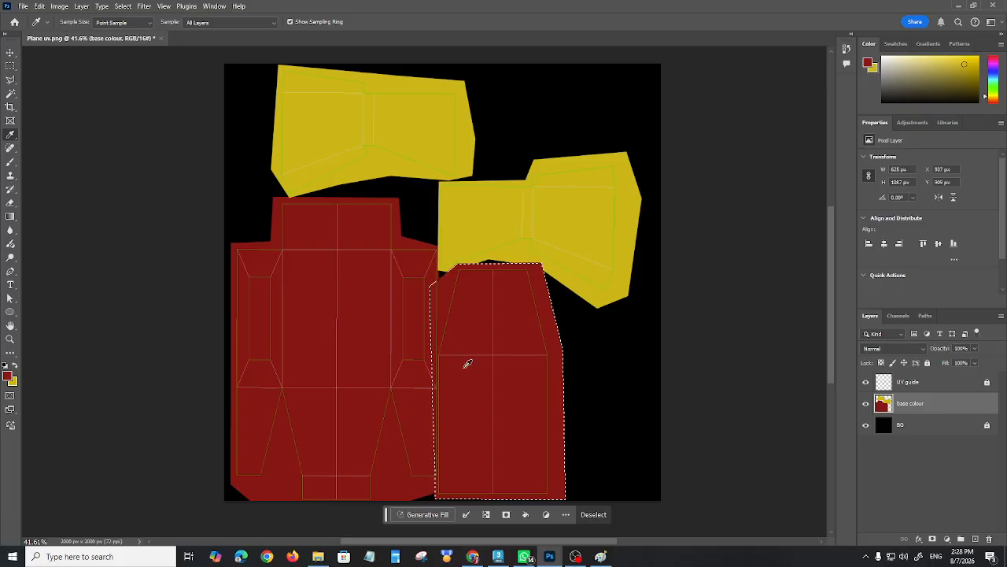
left_click(11, 52)
left_click(10, 65)
left_click(477, 345)
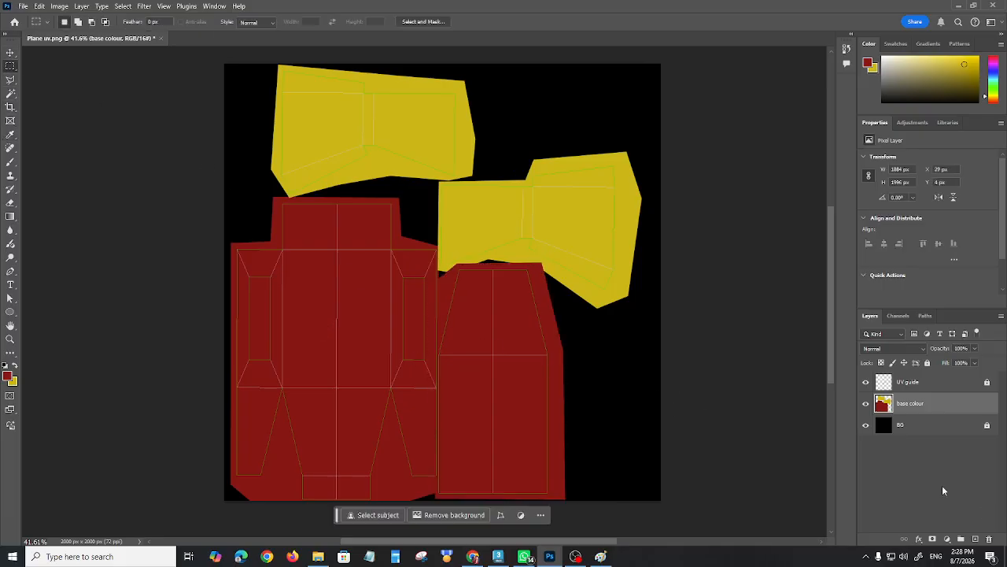
Brush a closed black trapezoid outline with a size 25 brush across the lower middle of the red fuselage island
left_click(11, 163)
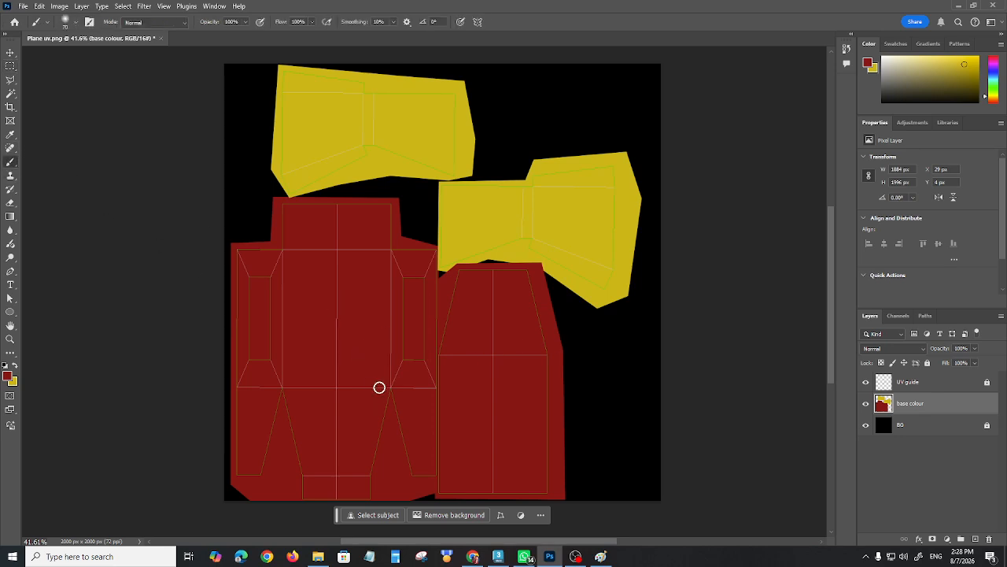
left_click(884, 103)
left_click(14, 366)
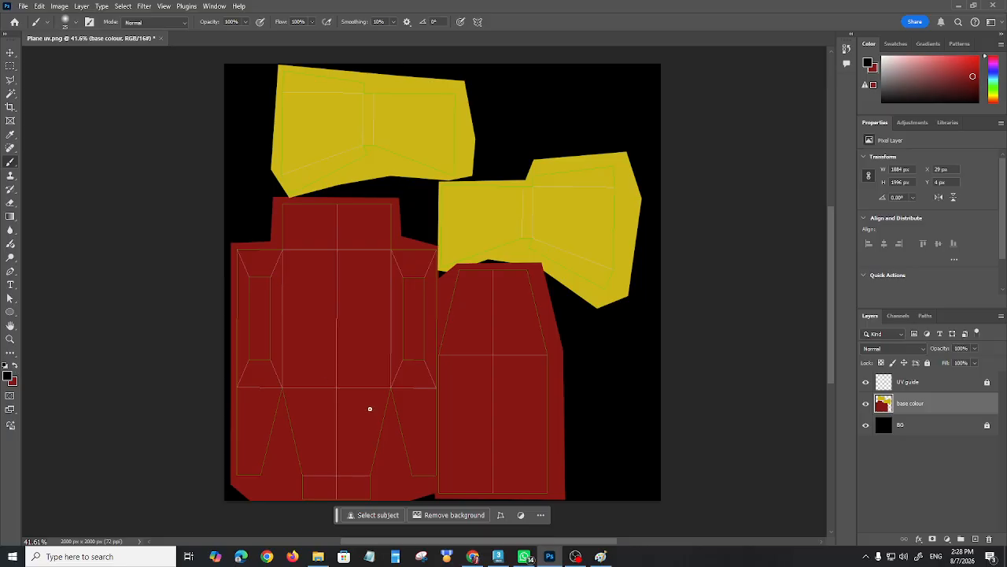
left_click_drag(306, 404, 374, 403)
left_click_drag(301, 417, 306, 453)
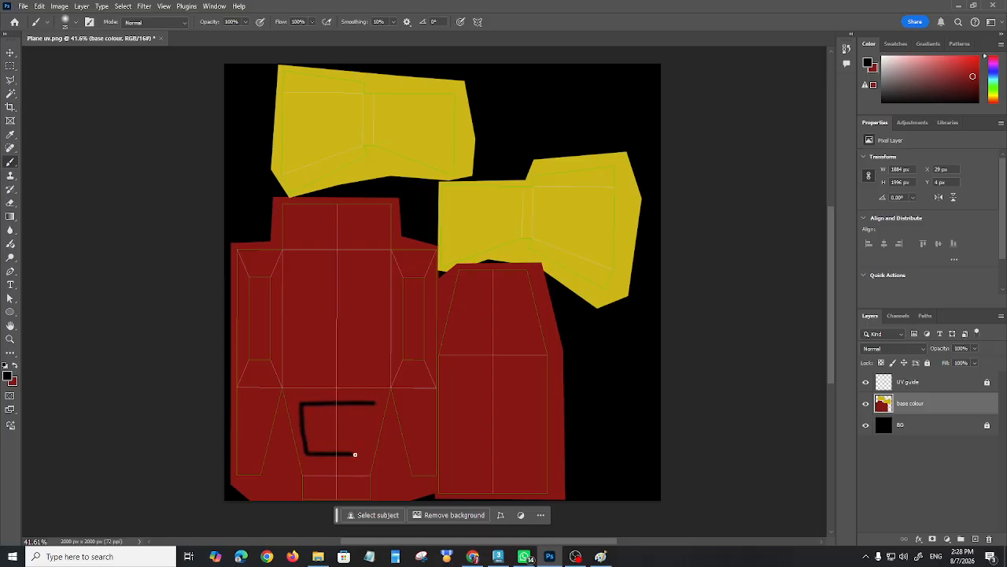
left_click_drag(372, 423, 373, 404)
Fill the inside of the trapezoid outline with solid black using the Paint Bucket tool
left_click(11, 218)
right_click(11, 218)
left_click(43, 229)
left_click(325, 425)
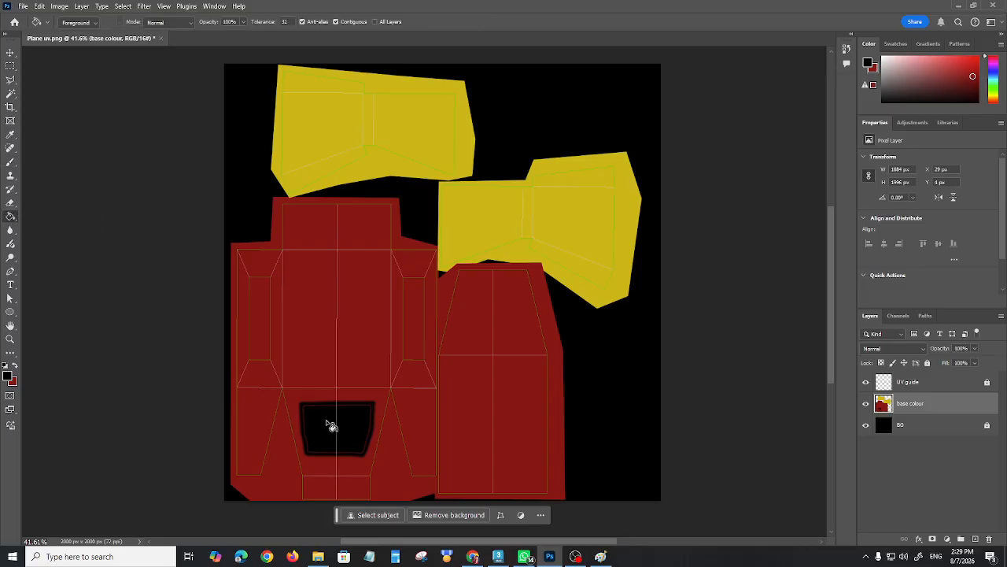
left_click(325, 419)
left_click(10, 52)
left_click(130, 202)
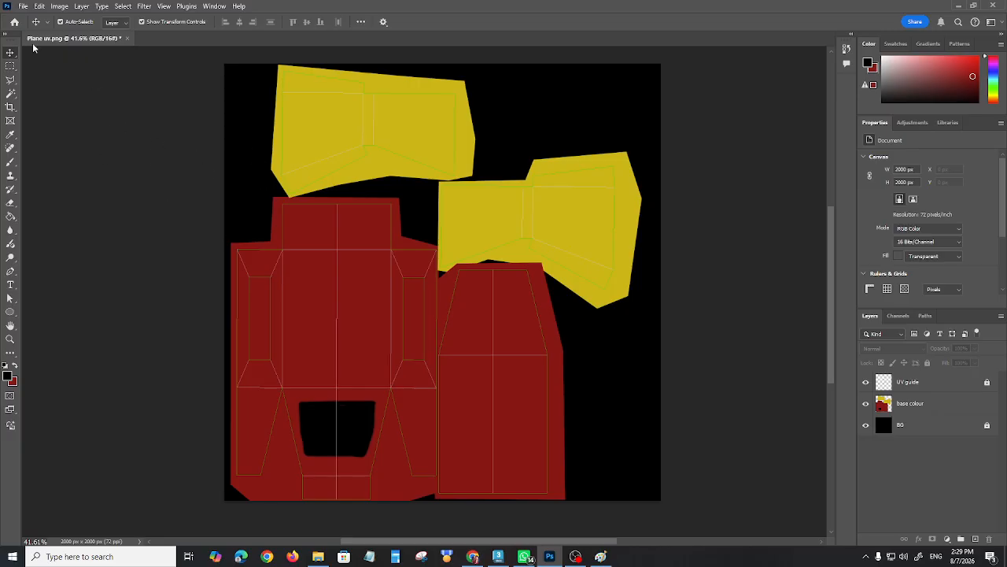
Save the document in Photoshop format as Plane colour map in the images folder, with Maximize Compatibility on
left_click(25, 6)
left_click(329, 264)
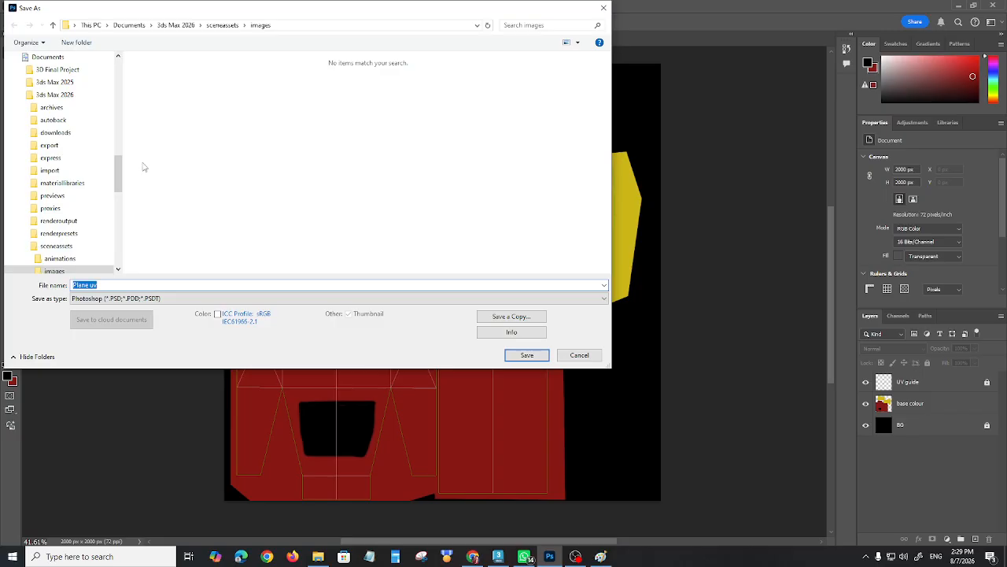
left_click(109, 286)
key("BackSpace")
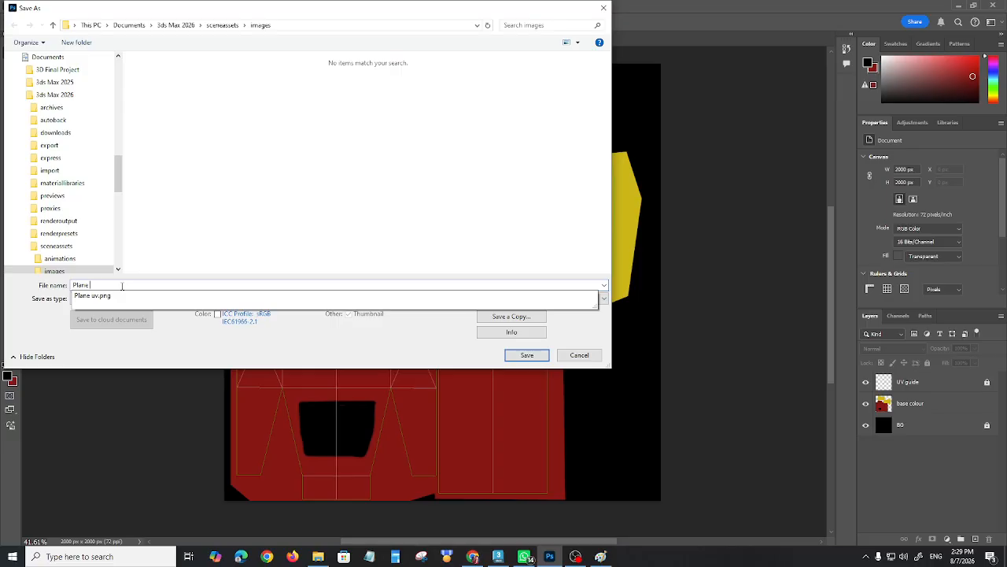
type("colour map")
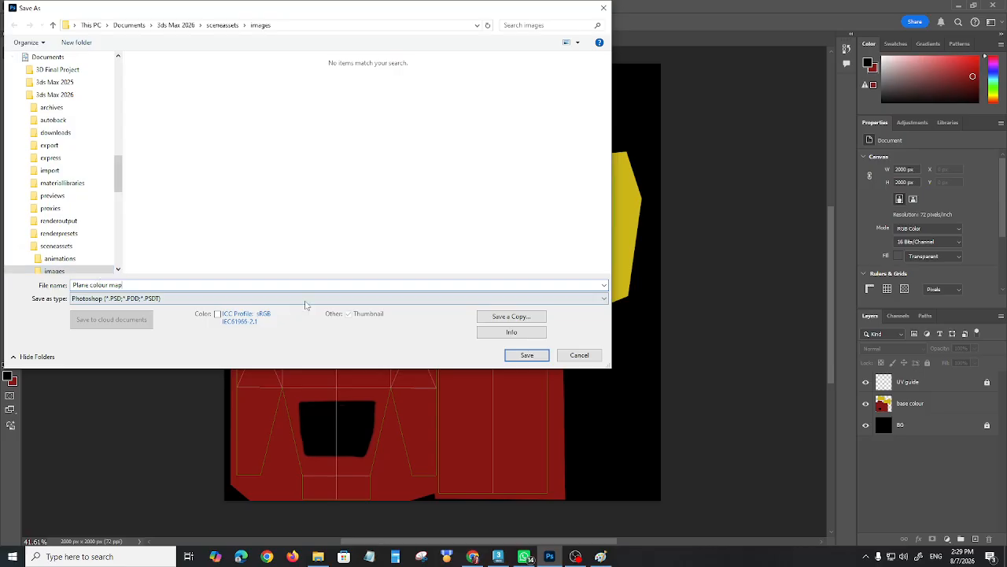
left_click(529, 357)
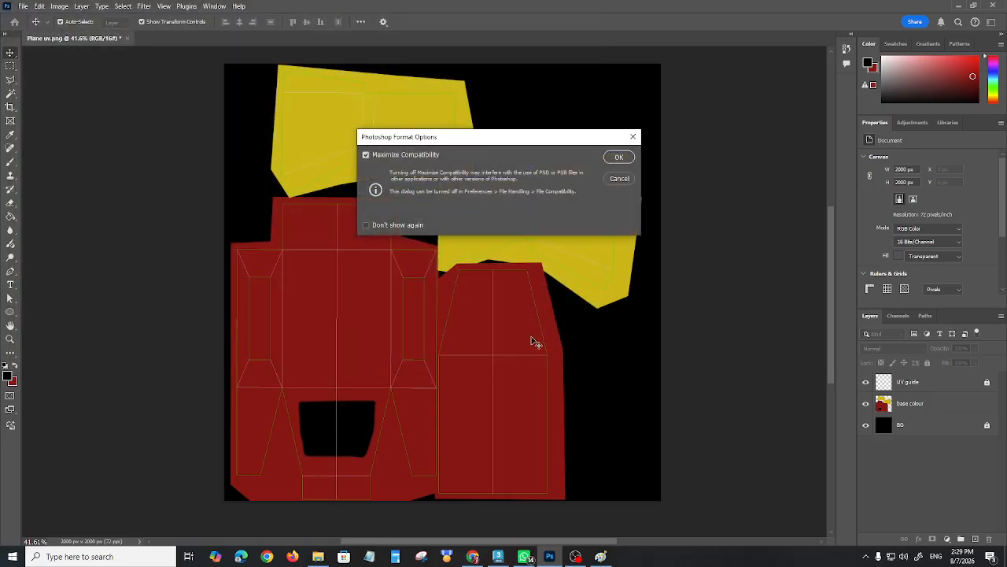
left_click(619, 157)
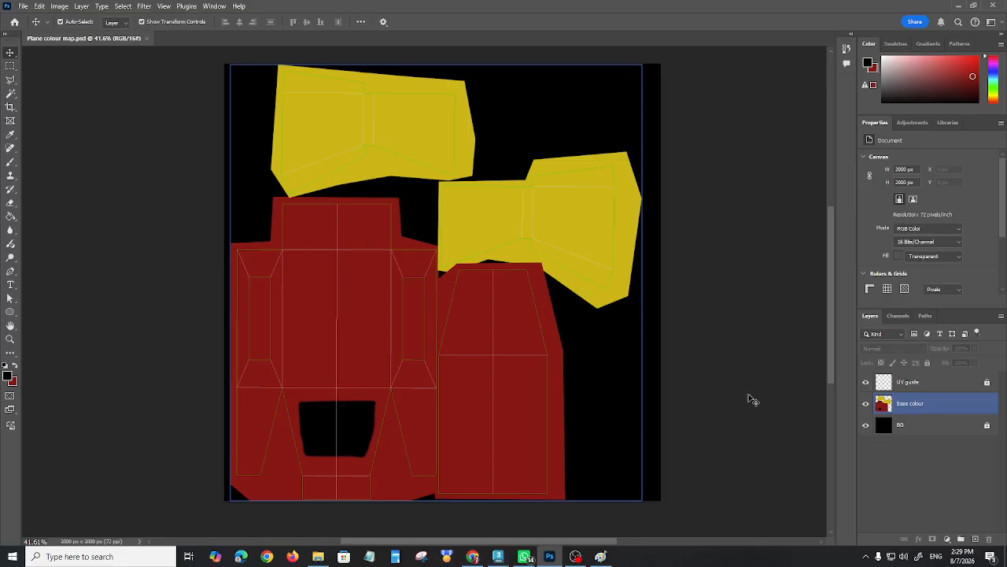
Add a new layer beneath the UV guide and brush a short black handwritten nickname, about 378 by 229 px, on the fuselage's middle
left_click(977, 538)
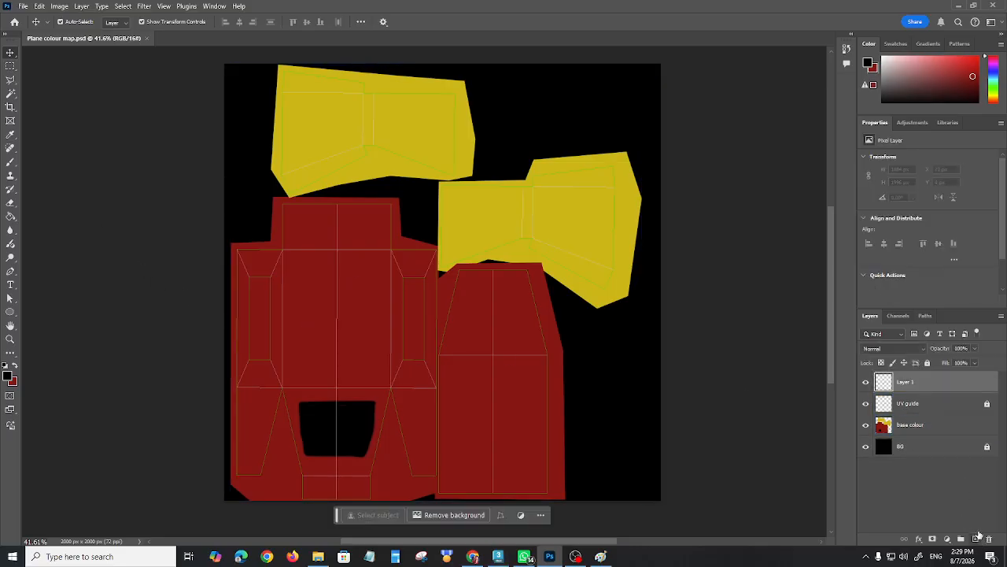
left_click_drag(908, 384, 909, 402)
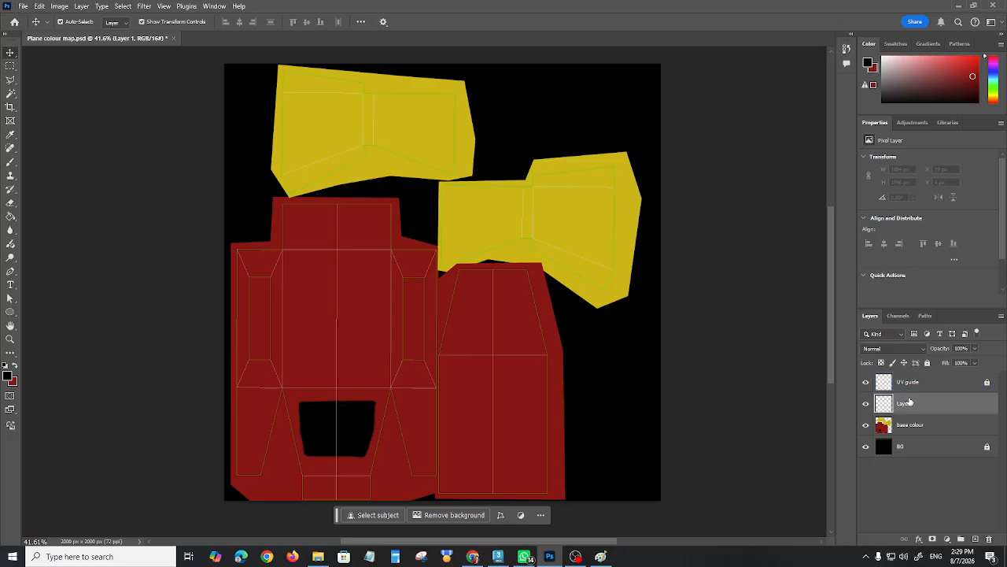
left_click(257, 367)
key("b")
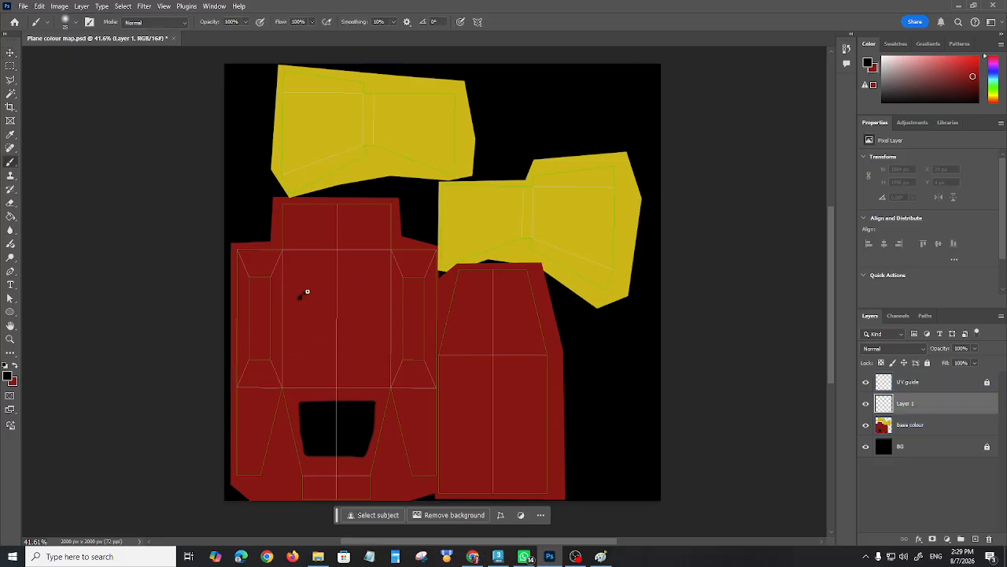
mouse_move(304, 304)
left_mouse_down()
mouse_move(317, 292)
mouse_move(294, 329)
left_mouse_up()
left_click_drag(326, 299, 349, 320)
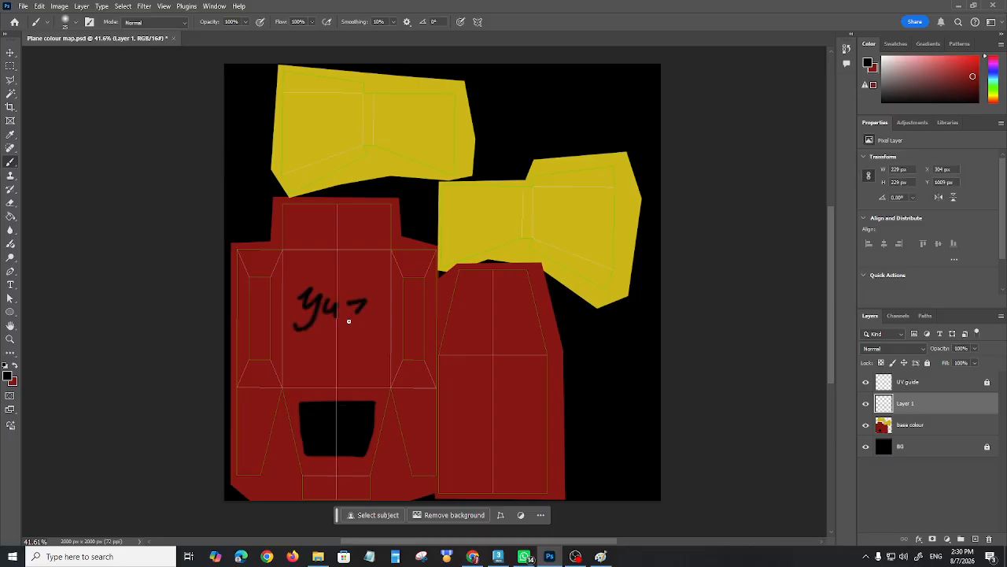
Save the lettering changes to the Plane colour map file and leave no layer content selected
left_click(10, 54)
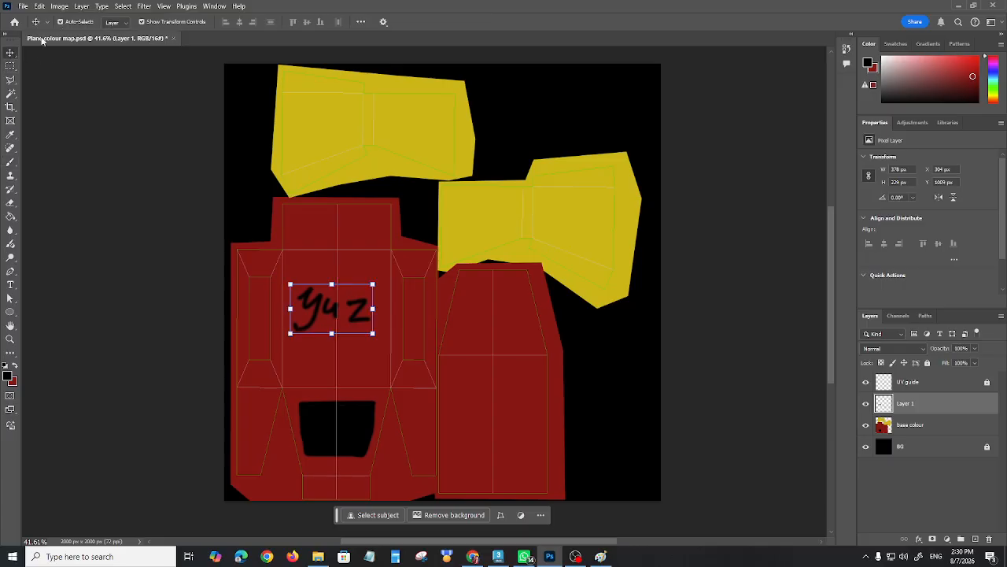
left_click(23, 7)
left_click(66, 123)
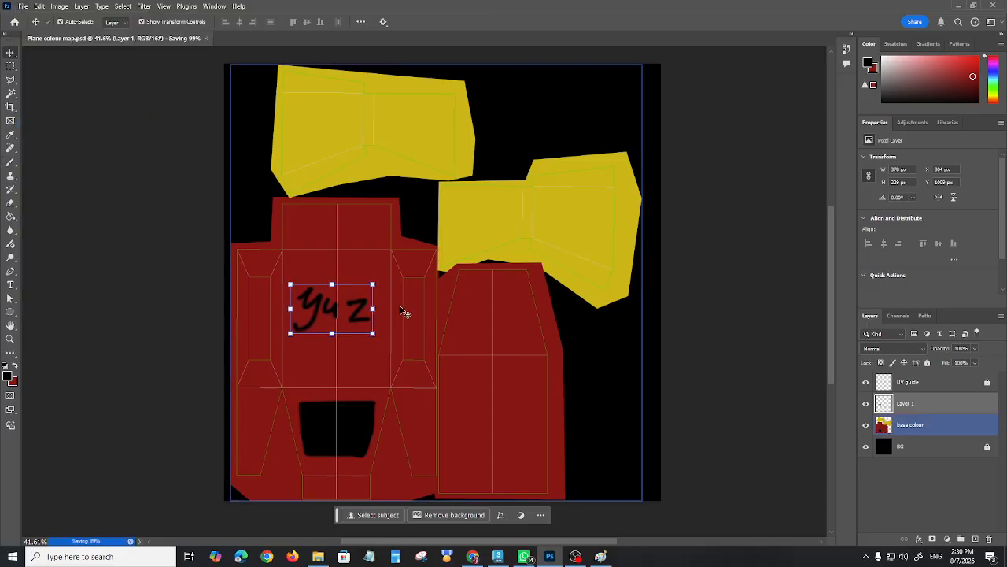
left_click(693, 410)
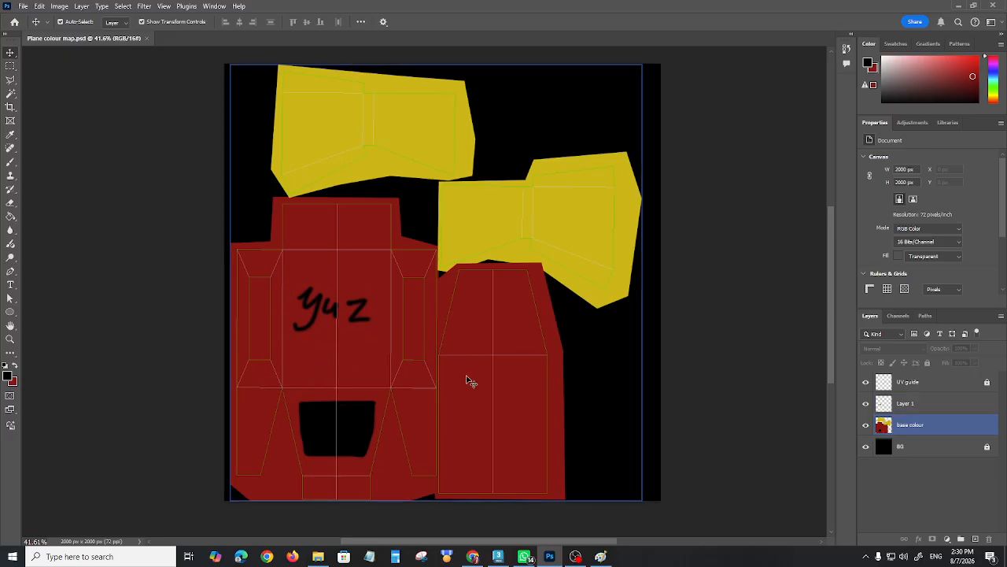
left_click(100, 102)
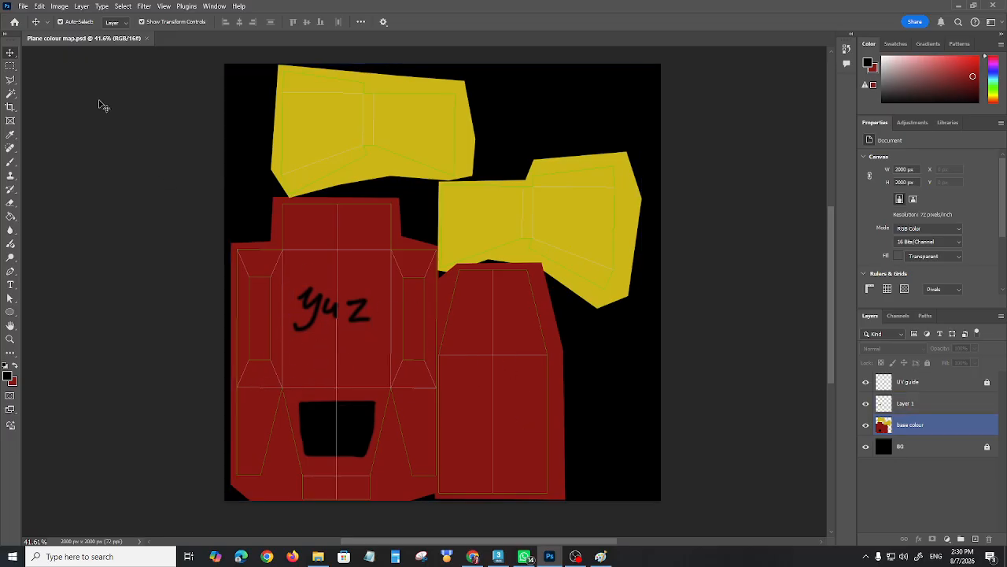
left_click(23, 7)
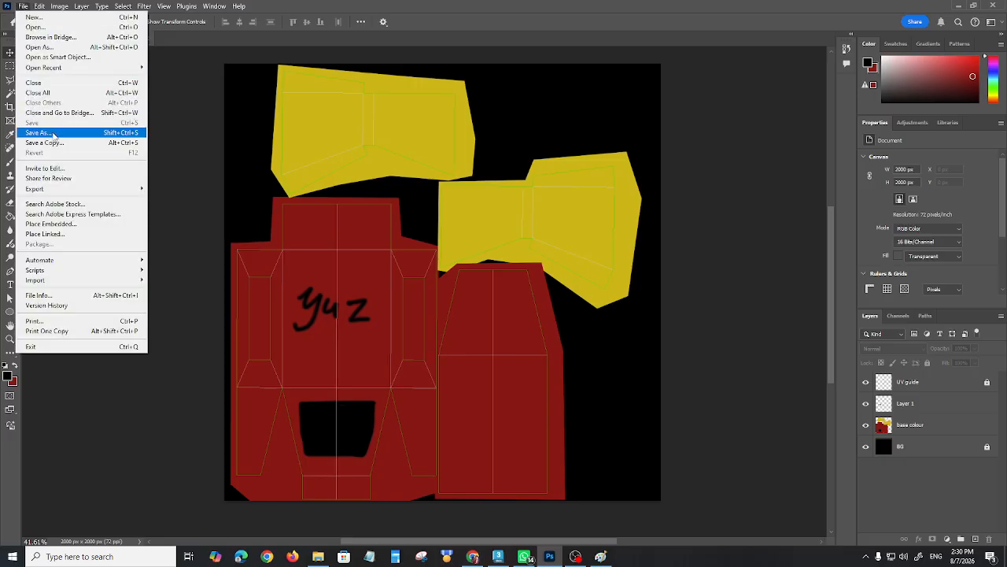
left_click(214, 285)
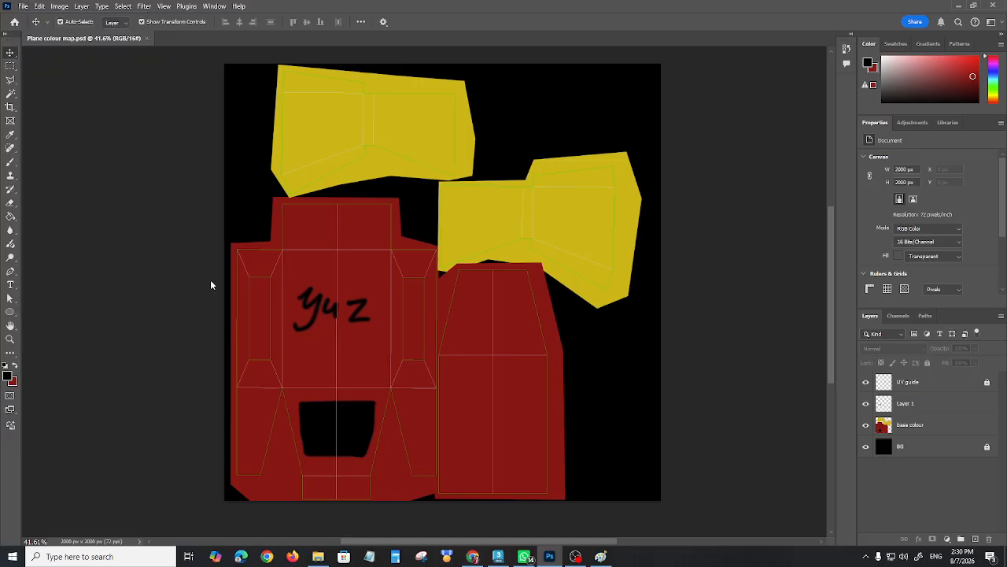
left_click(259, 349)
left_click(57, 79)
left_click(24, 6)
left_click(216, 268)
Switch to 3ds Max and open the Material Editor, placing it clear of the airplane model
left_click(498, 556)
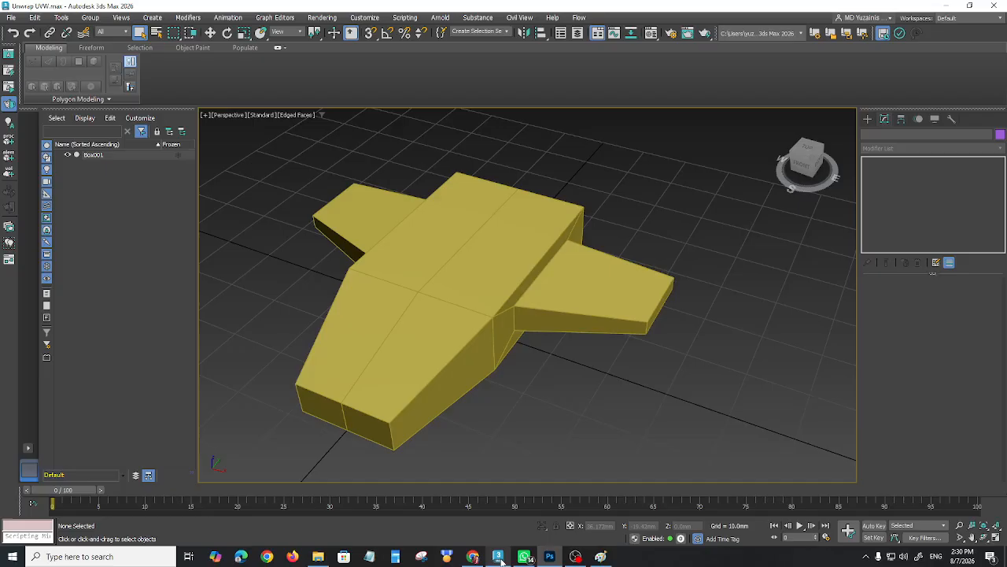
middle_click_drag(565, 409, 590, 411, "alt")
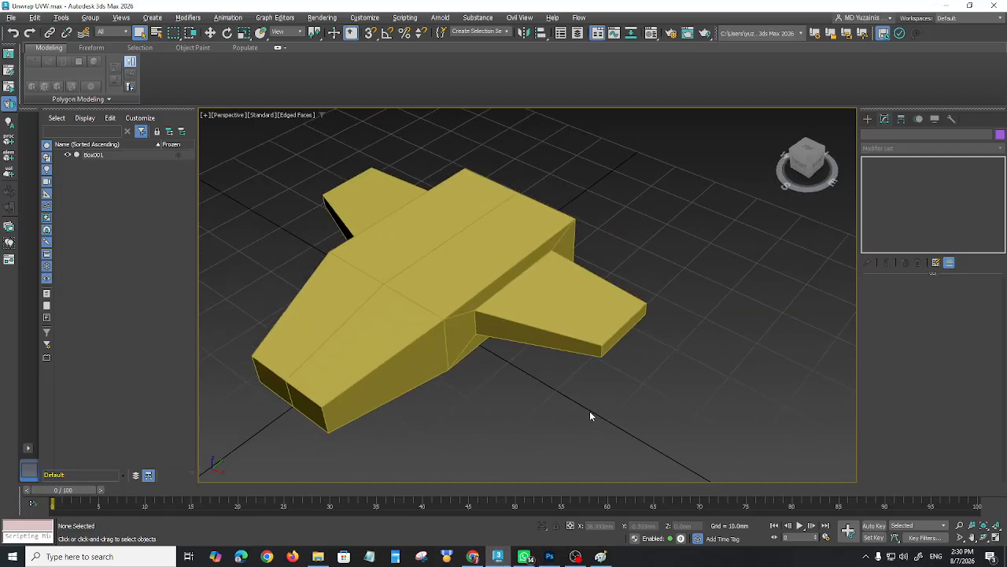
key("m")
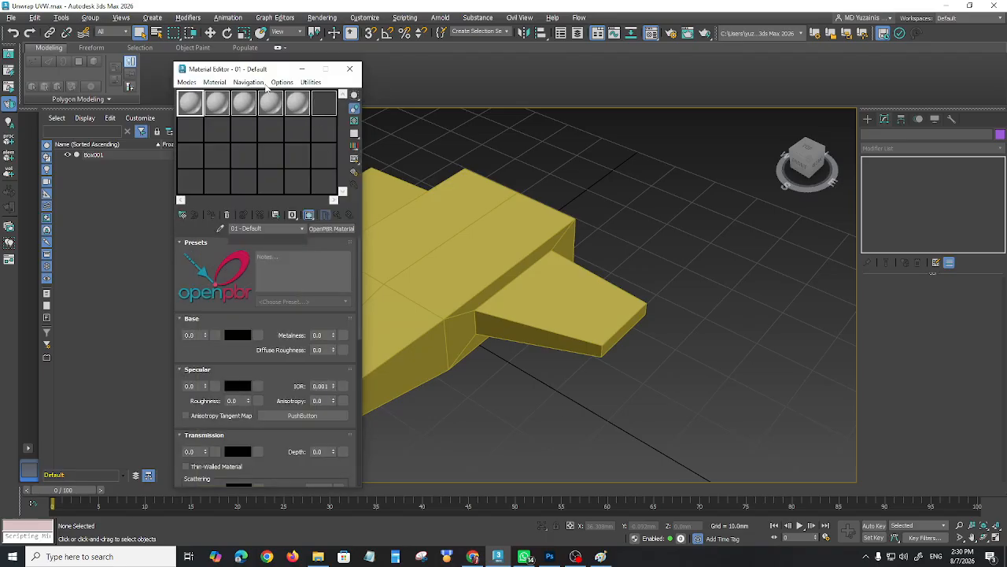
left_click_drag(263, 69, 147, 63)
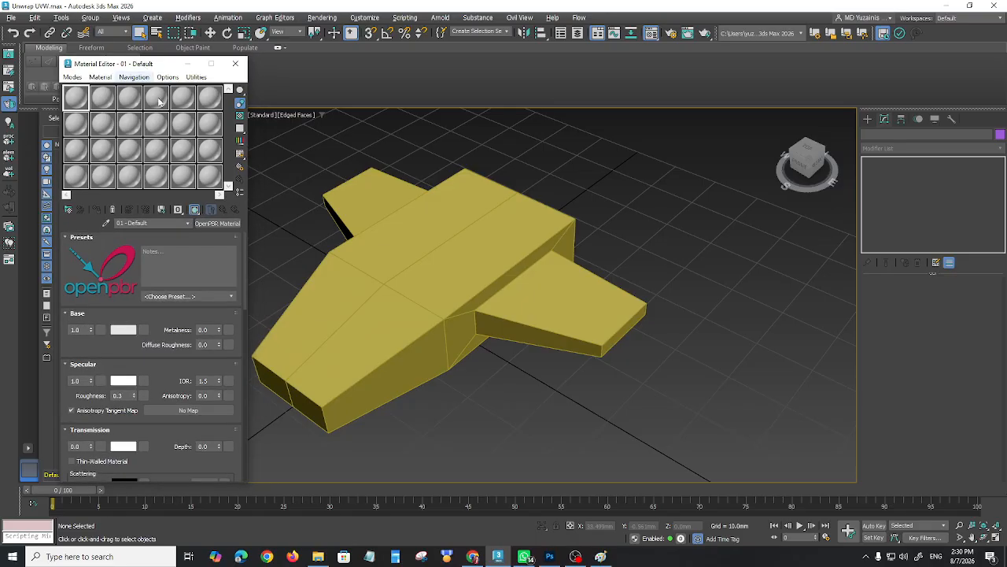
Change the first material slot to an Arnold Standard Surface material and apply it to the airplane
mouse_move(586, 425)
middle_mouse_down()
mouse_move(556, 382)
mouse_move(593, 407)
middle_mouse_up()
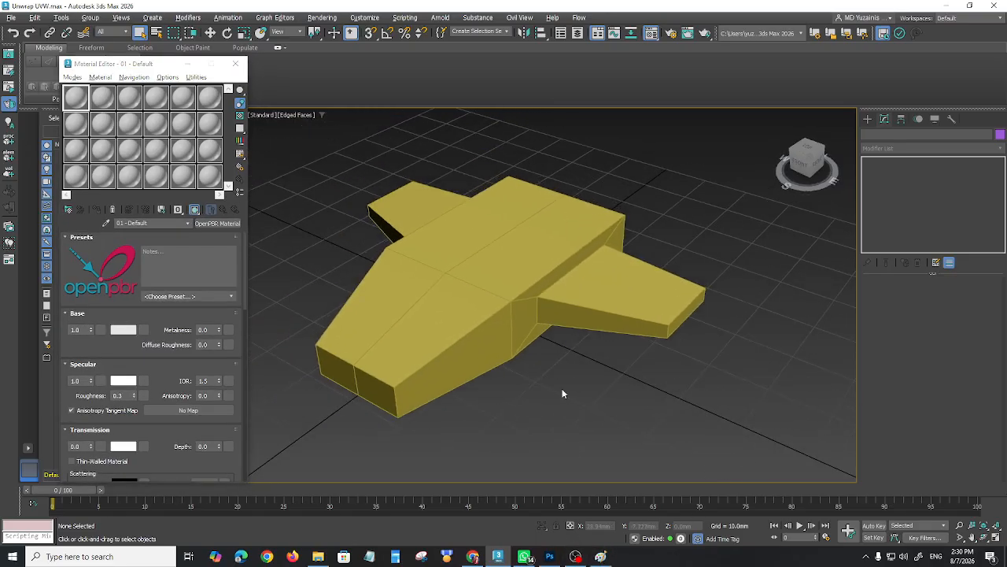
left_click(549, 559)
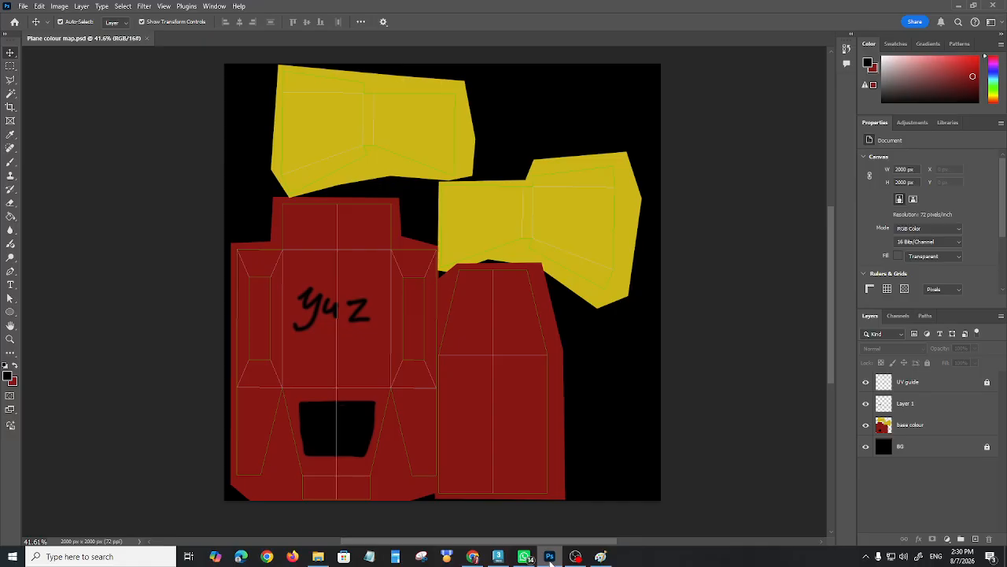
left_click(549, 559)
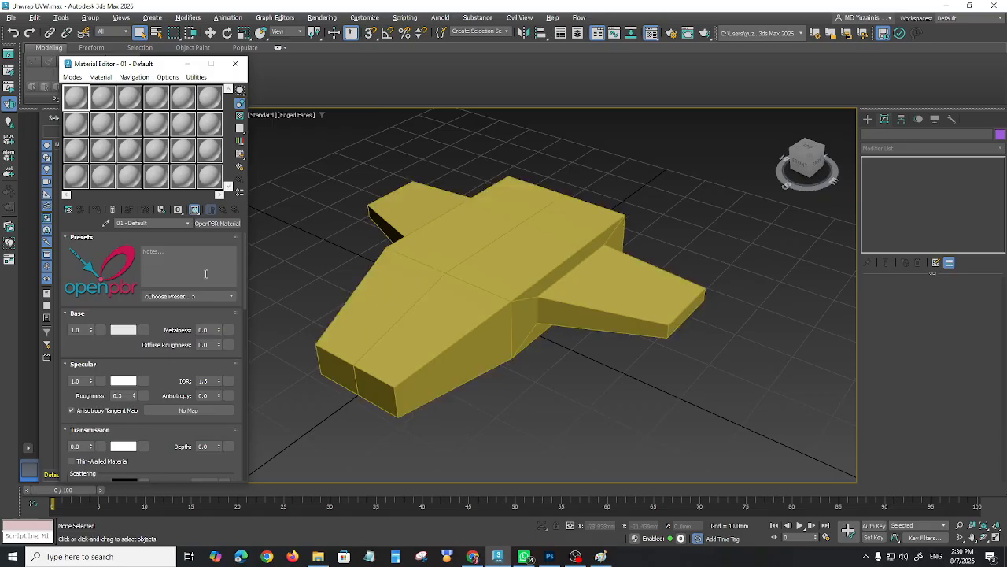
left_click(221, 224)
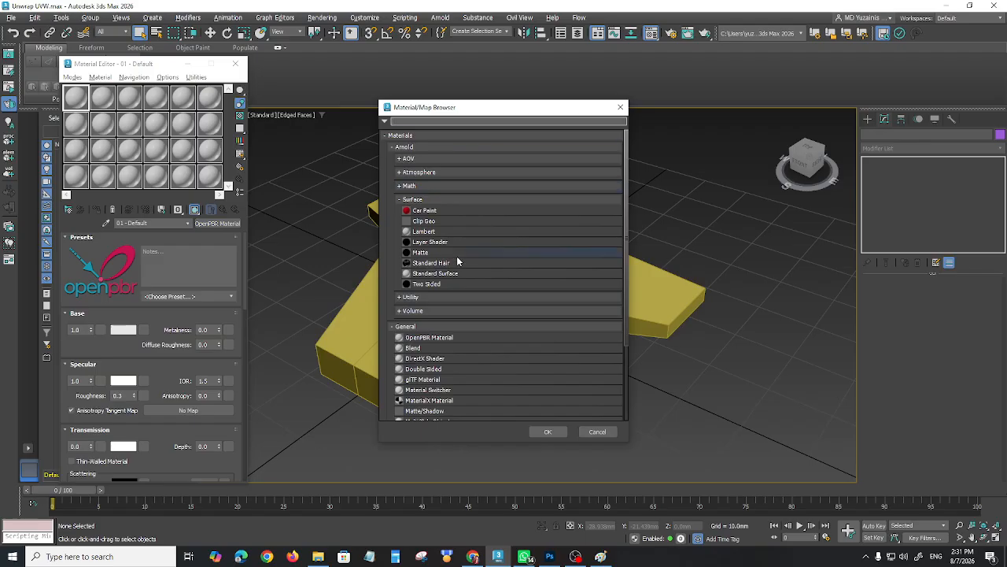
double_click(425, 273)
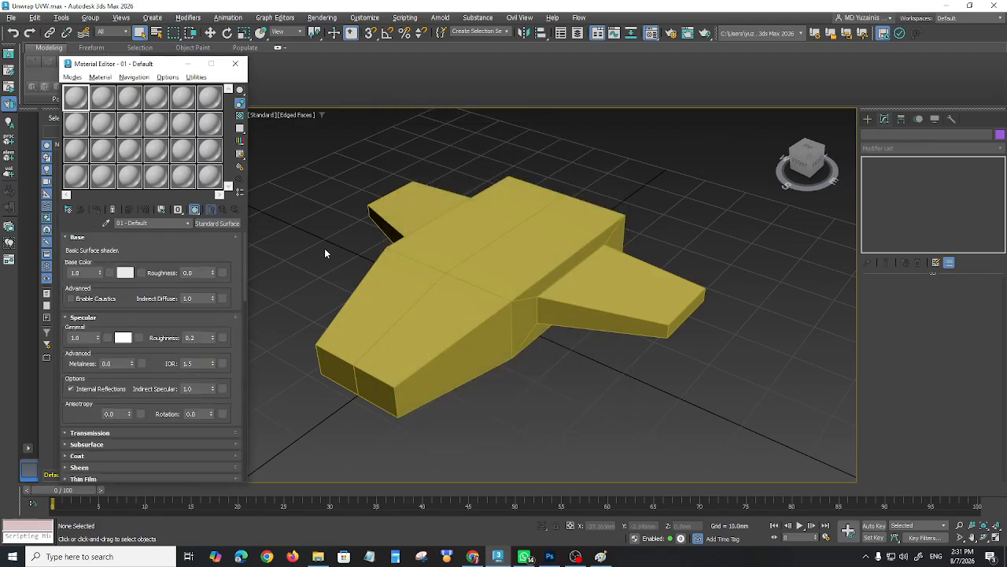
left_click(476, 295)
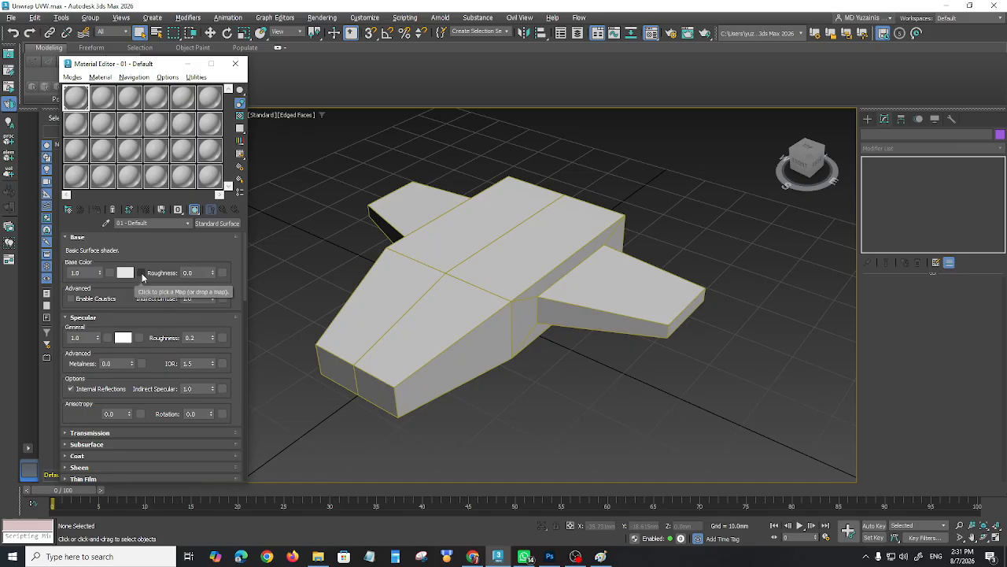
Load the Plane colour map PSD as a bitmap in the material's base color, using collapsed layers
left_click(142, 274)
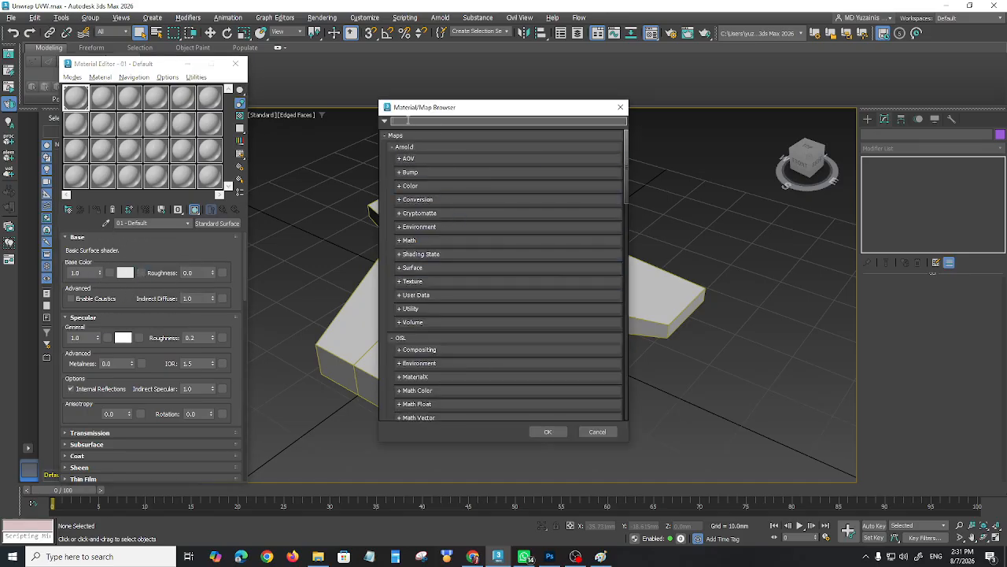
type("bitmap")
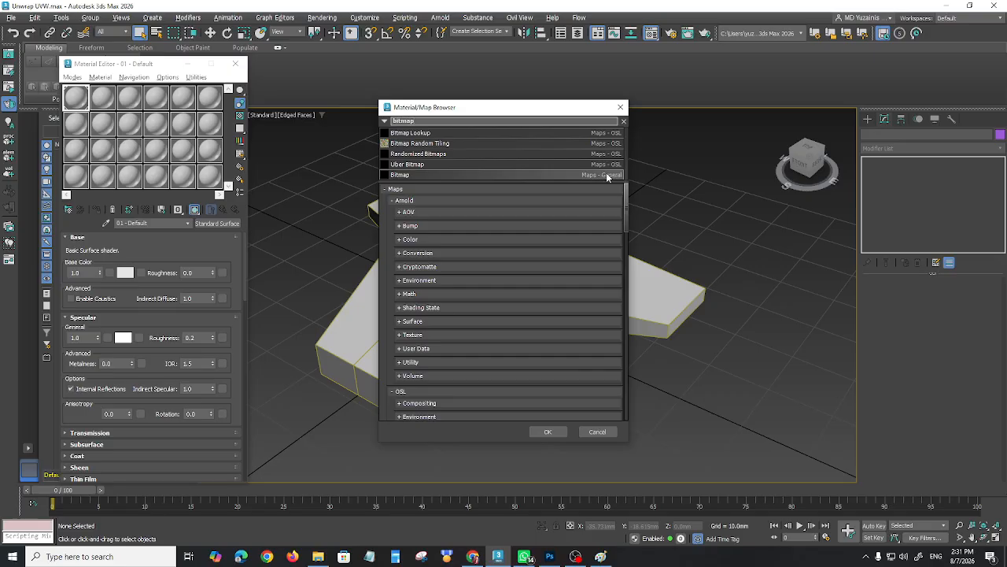
double_click(403, 175)
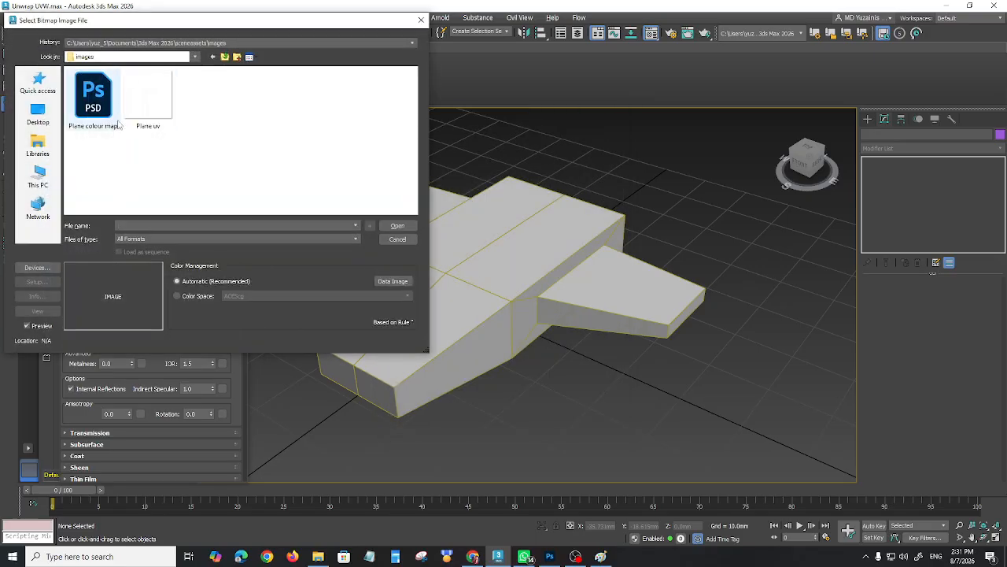
left_click(92, 101)
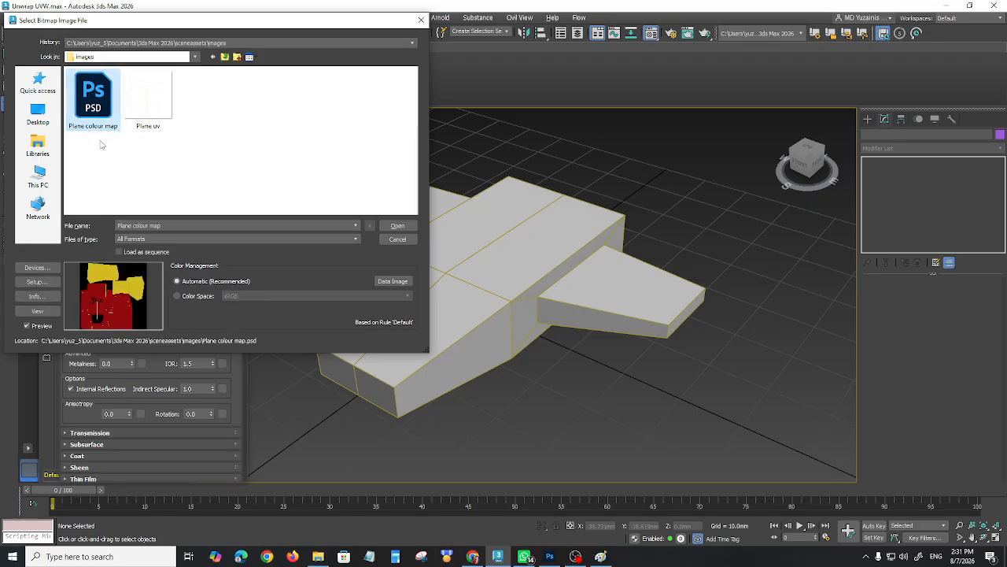
left_click(395, 227)
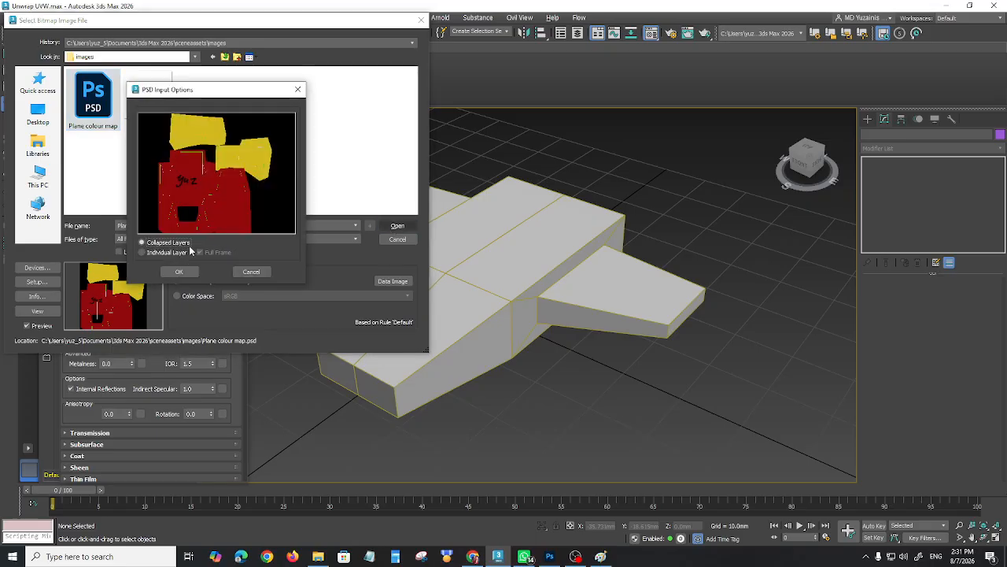
left_click(178, 272)
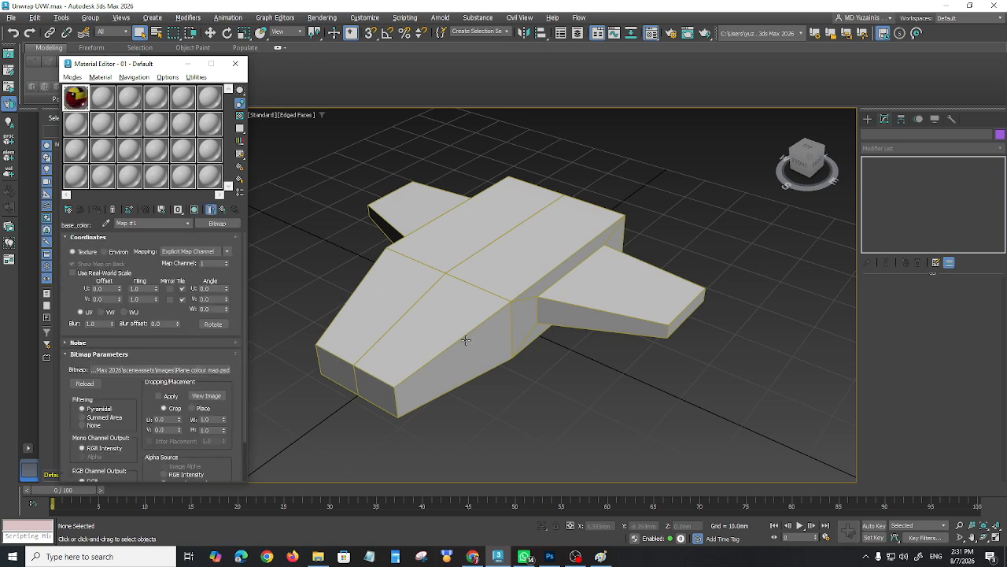
Turn off the edged-faces display in the viewport and view the colour map on the airplane
mouse_move(548, 372)
middle_mouse_down("alt")
mouse_move(563, 374)
mouse_move(564, 387)
mouse_move(560, 370)
middle_mouse_up("alt")
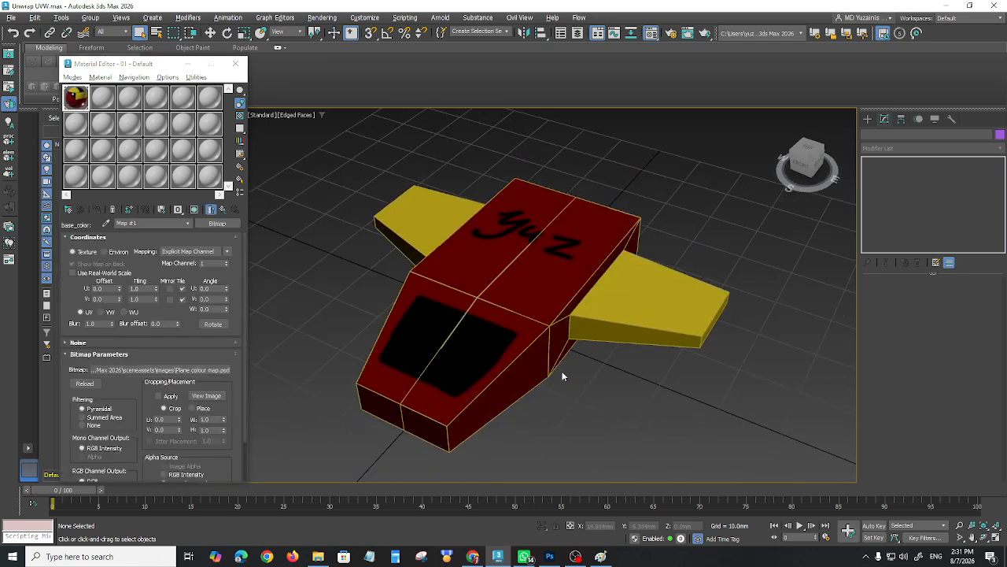
key("F4")
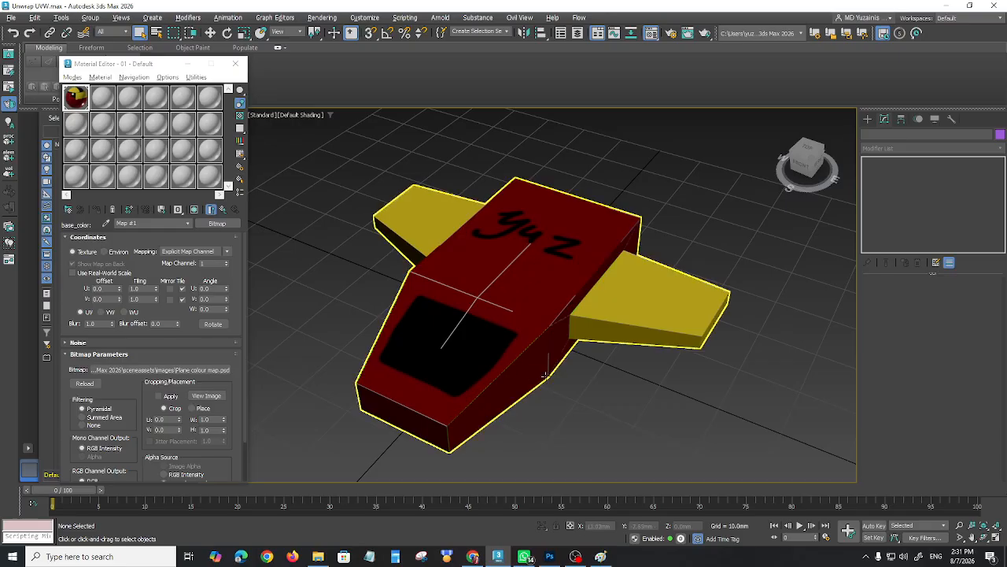
scroll(487, 370, "up", 2)
scroll(565, 329, "down", 3)
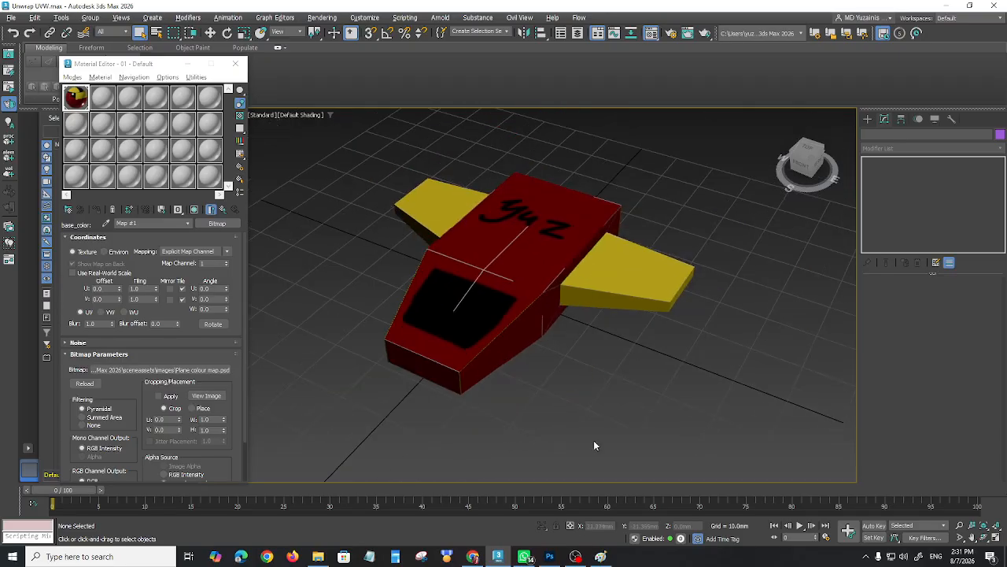
Switch to Photoshop, hide the UV guide layer and try to save the Plane colour map file
left_click(549, 556)
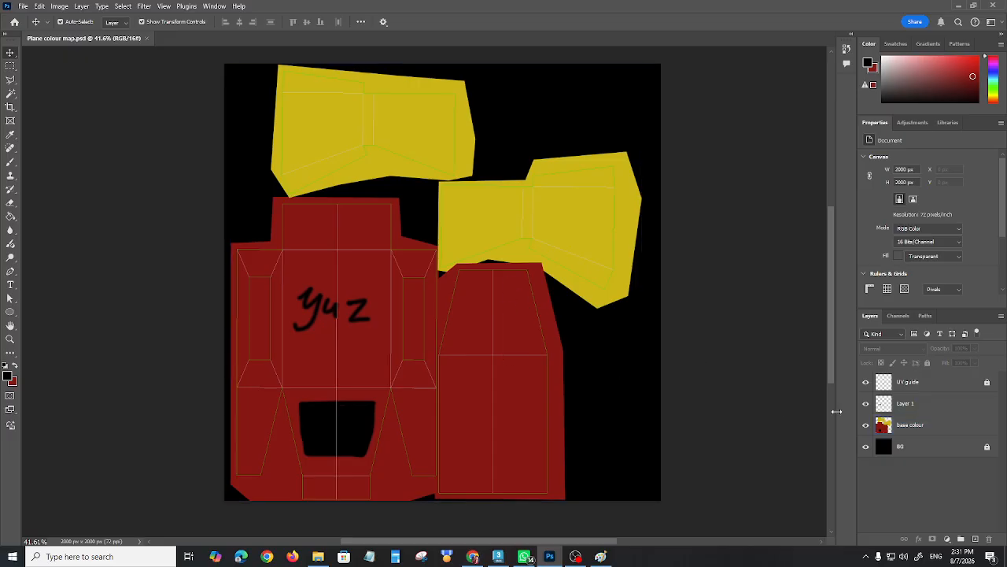
left_click(866, 382)
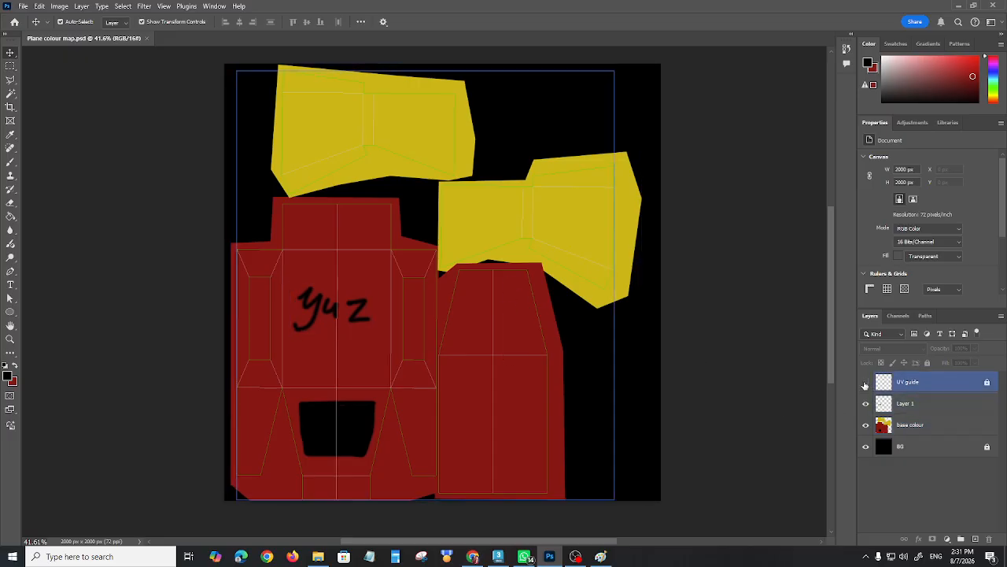
left_click(866, 382)
key("ctrl+s")
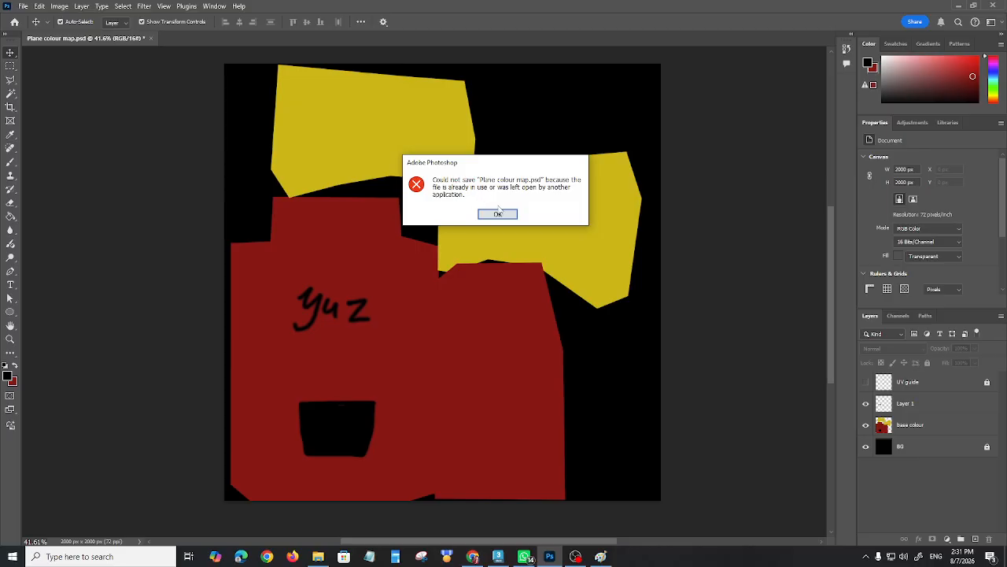
left_click(498, 215)
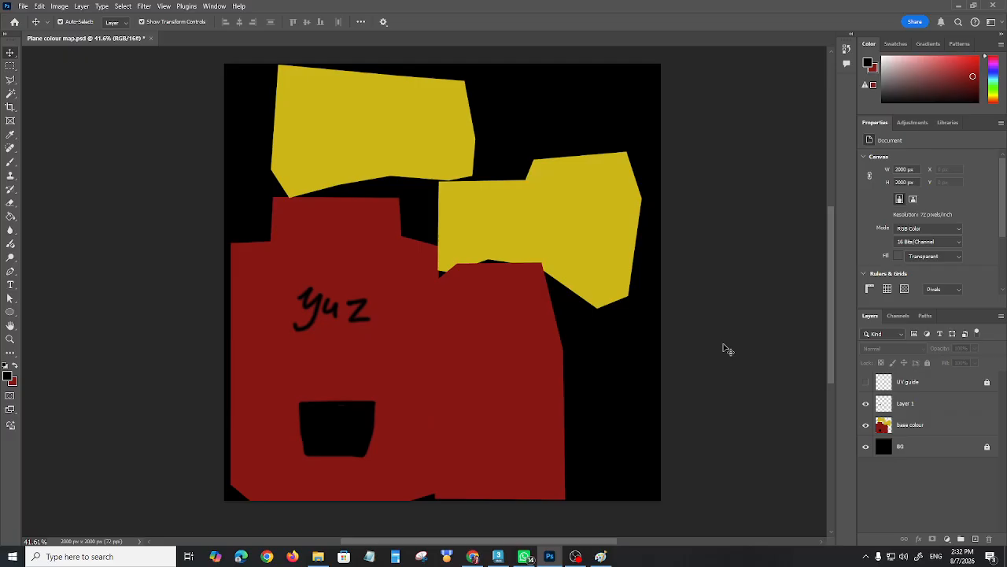
key("ctrl+shift+s")
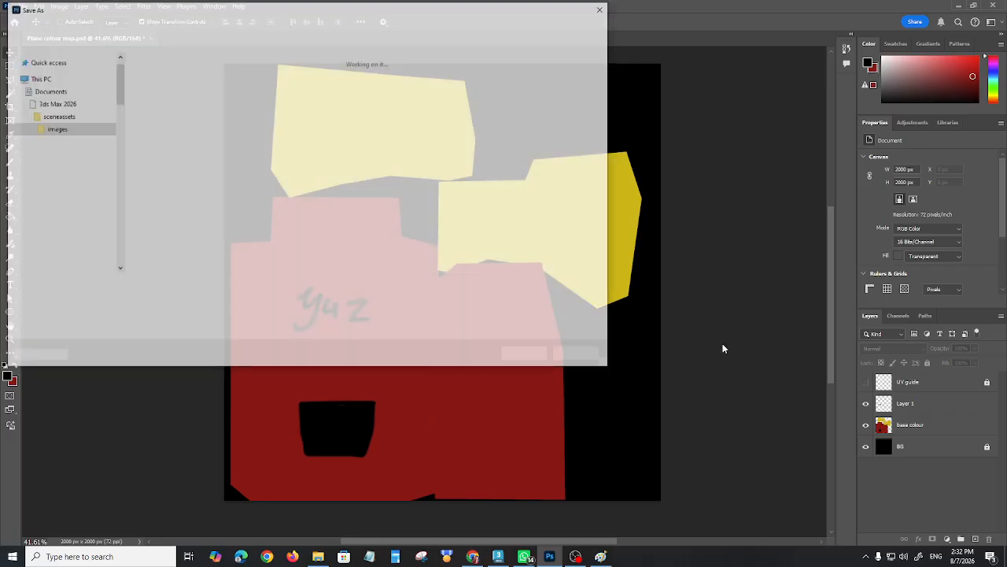
left_click(526, 355)
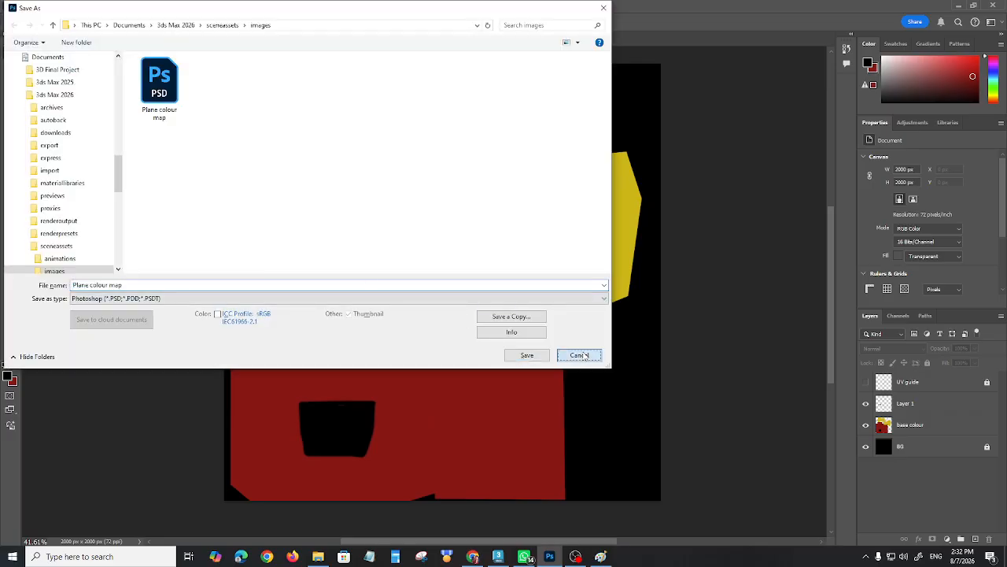
left_click(498, 556)
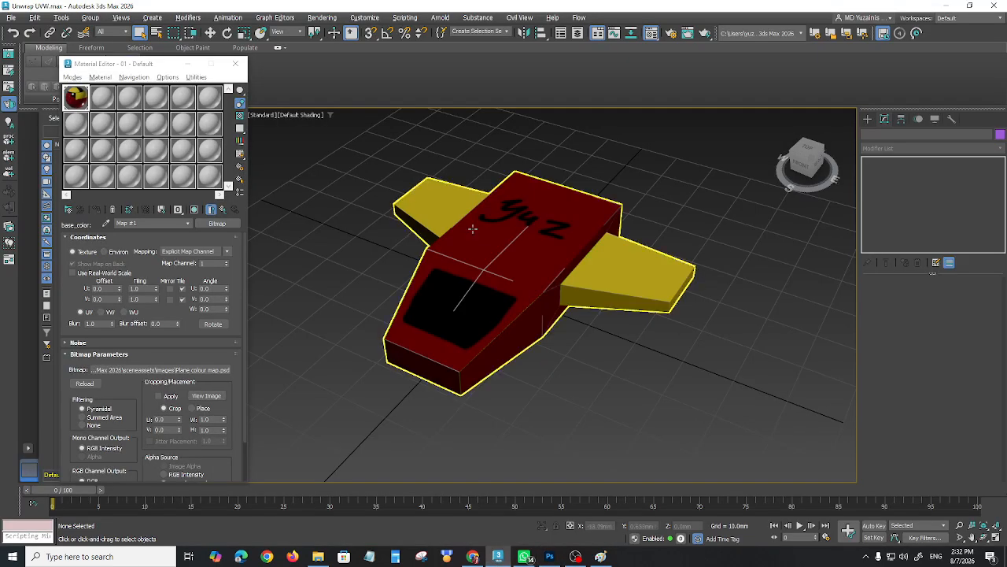
middle_click_drag(592, 371, 578, 389)
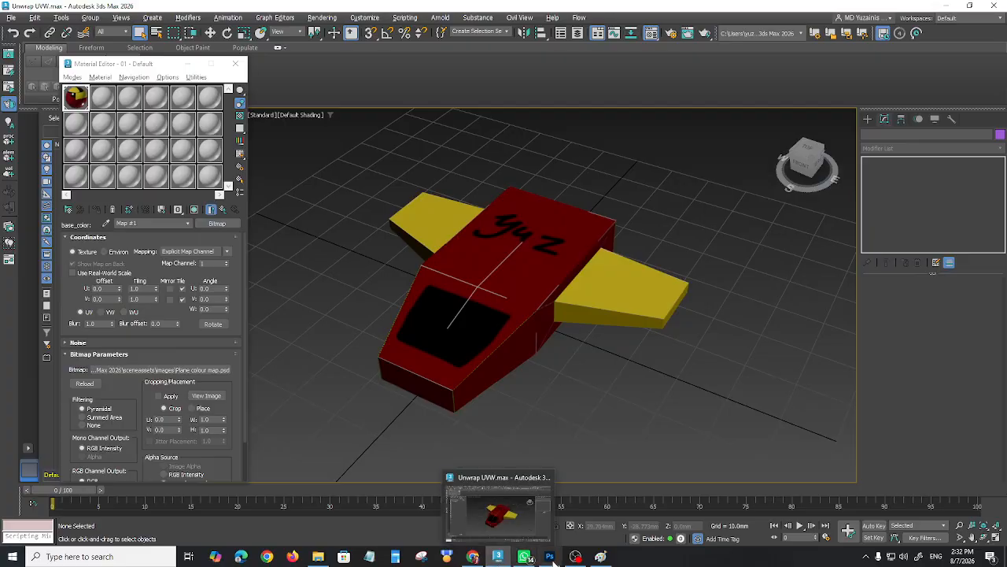
left_click(498, 556)
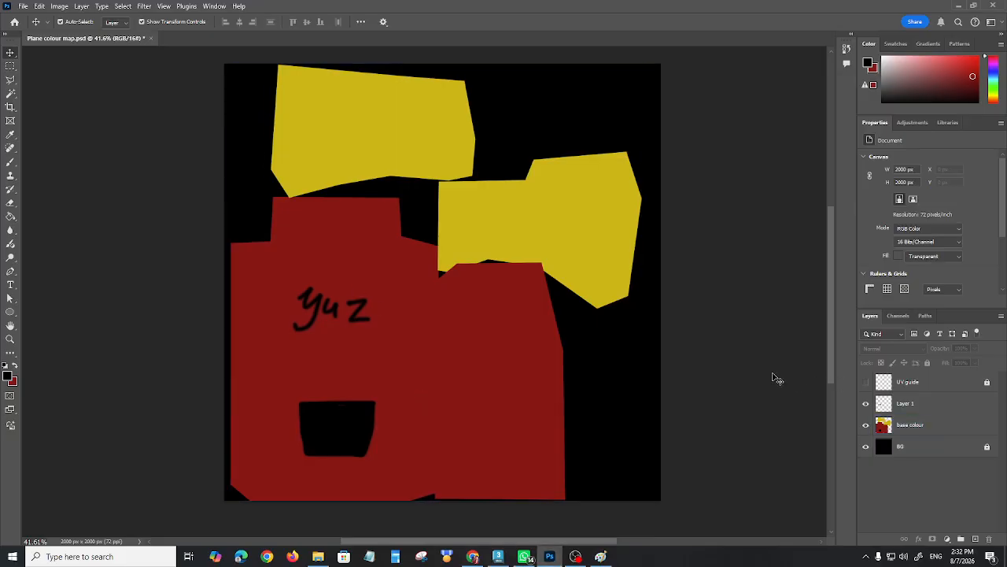
Try to save the document under the same name, replacing the existing Plane colour map file in the images folder
key("ctrl+shift+s")
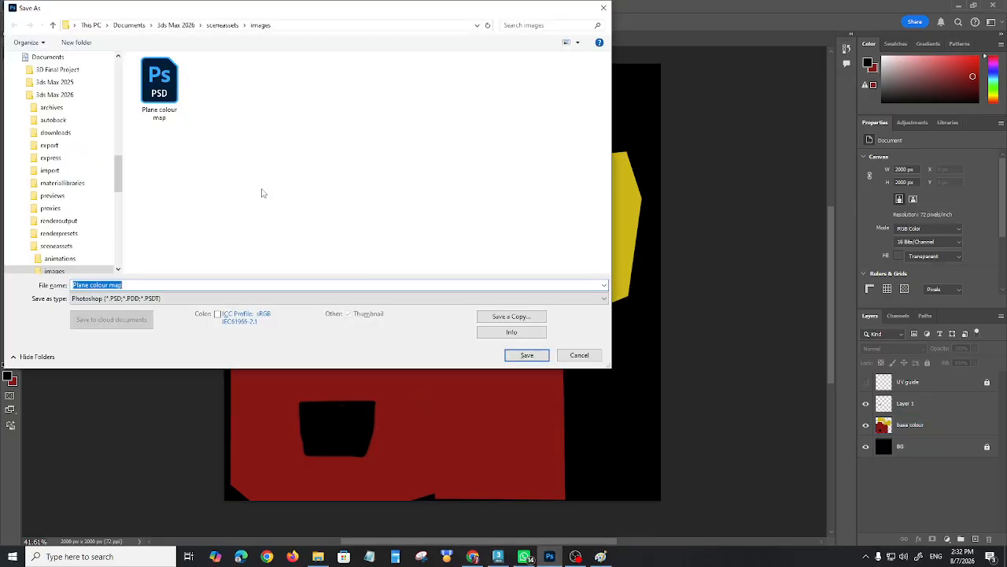
double_click(159, 85)
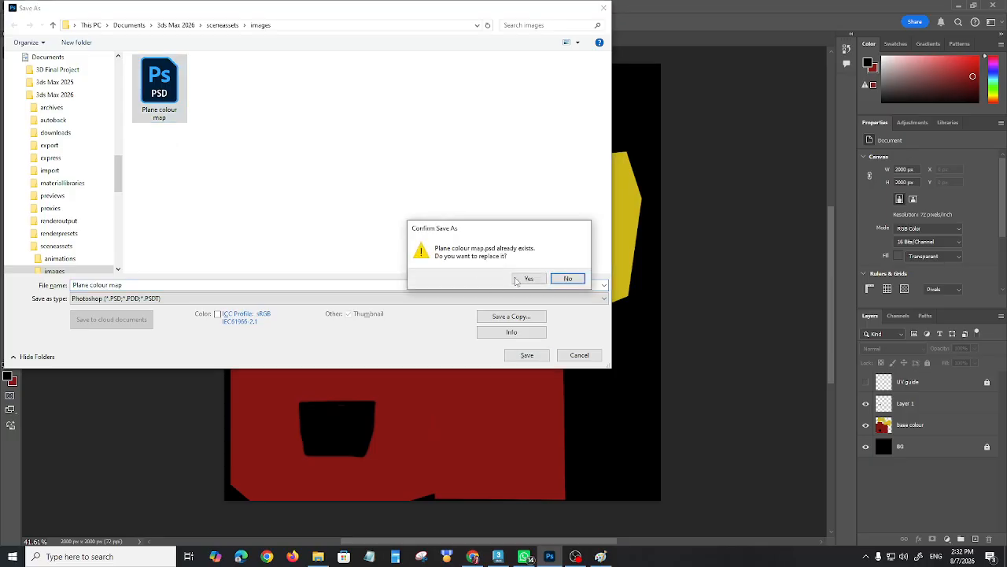
left_click(526, 278)
left_click(618, 157)
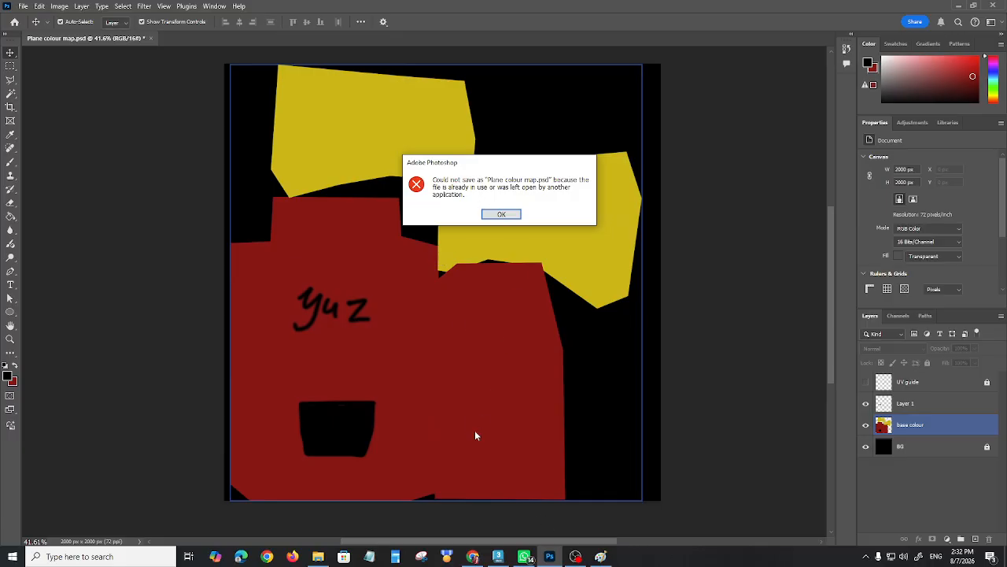
Switch to 3ds Max and return from the bitmap settings to the parent Standard Surface material
left_click(498, 556)
middle_click_drag(577, 387, 362, 284, "alt")
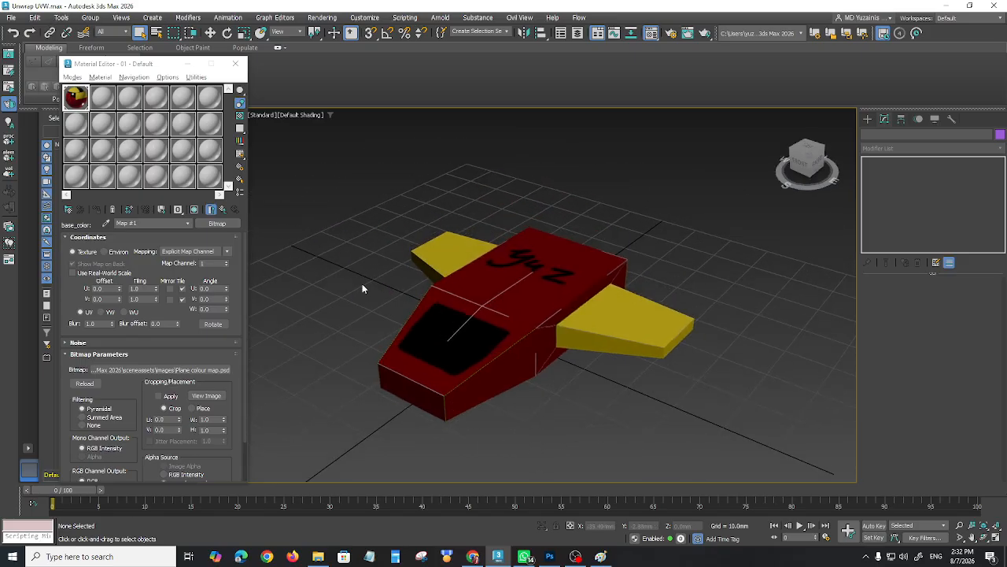
left_click(222, 210)
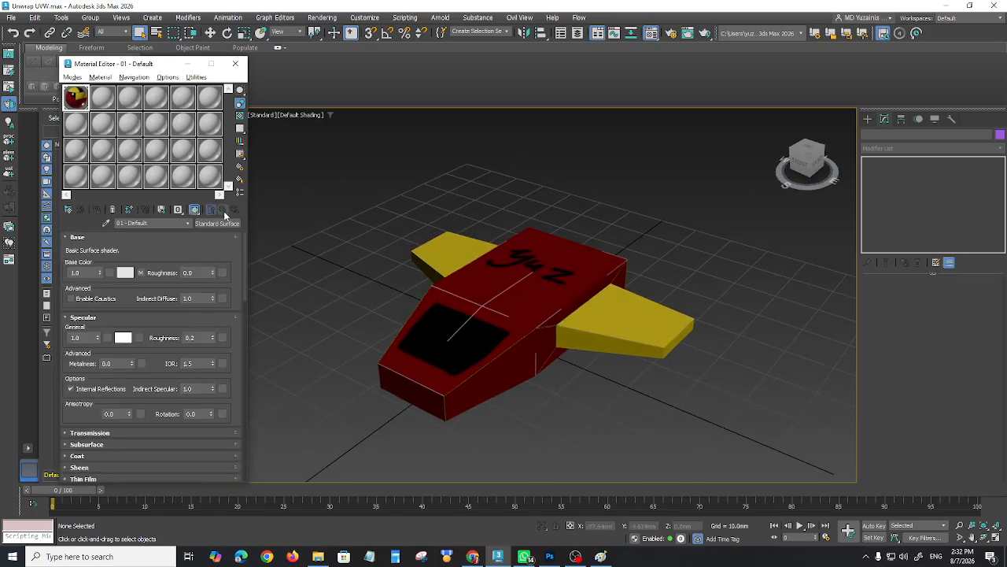
Examine the textured airplane from near and far, checking the wings, fuselage lettering and black window
mouse_move(575, 405)
middle_mouse_down("alt")
mouse_move(606, 387)
mouse_move(580, 406)
middle_mouse_up("alt")
scroll(577, 410, "up", 5)
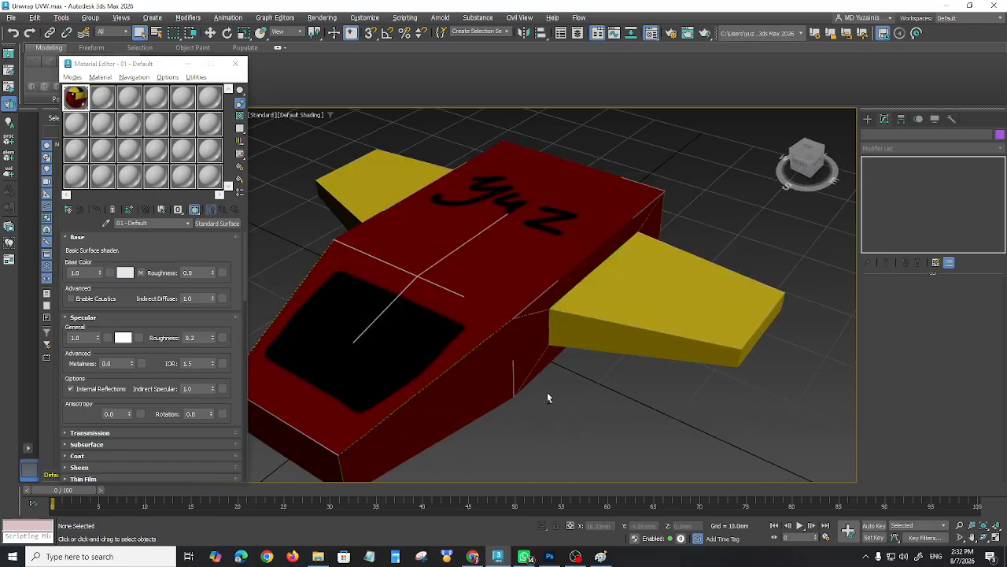
scroll(553, 393, "down", 3)
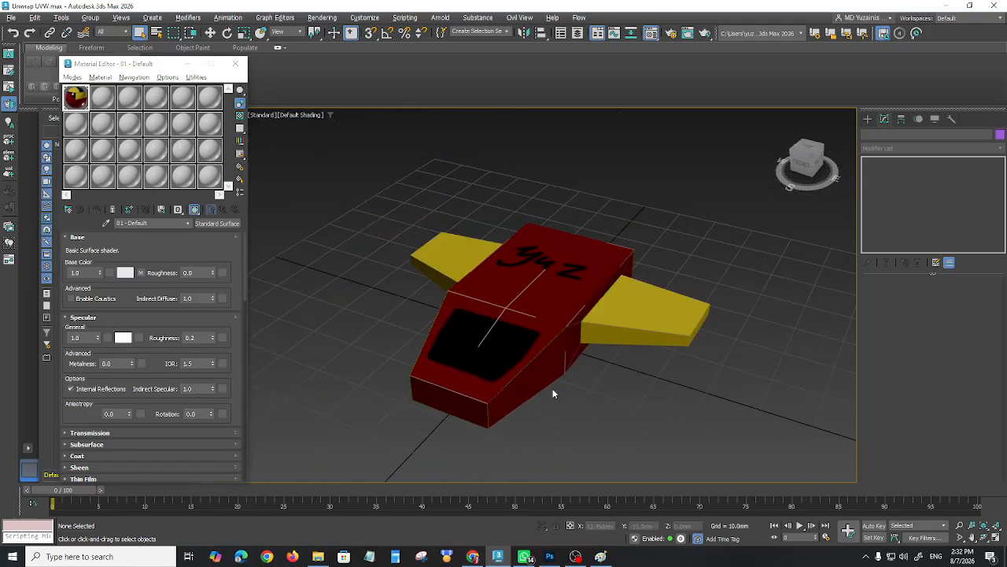
scroll(554, 394, "up", 2)
scroll(552, 391, "down", 4)
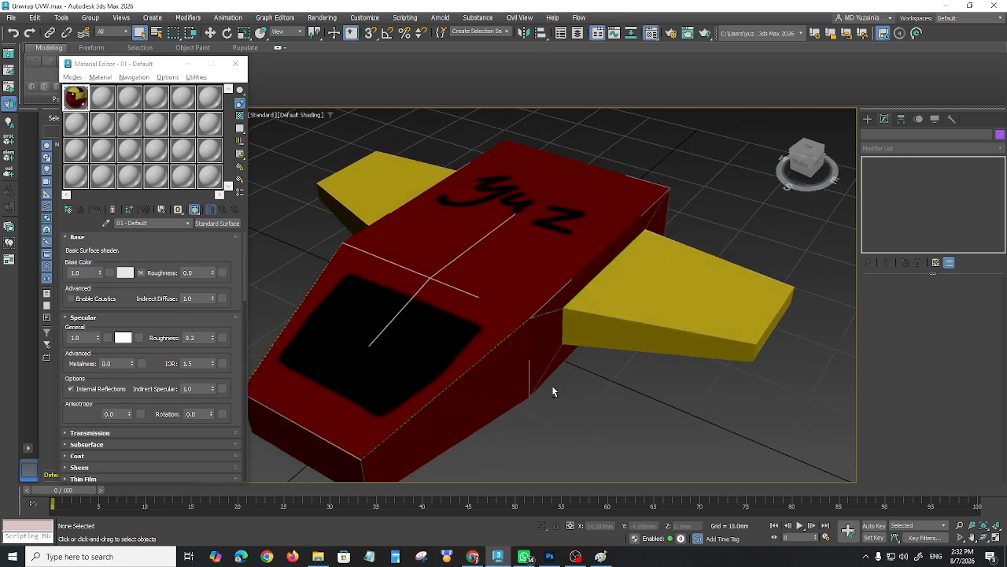
scroll(552, 386, "up", 3)
left_click(555, 359)
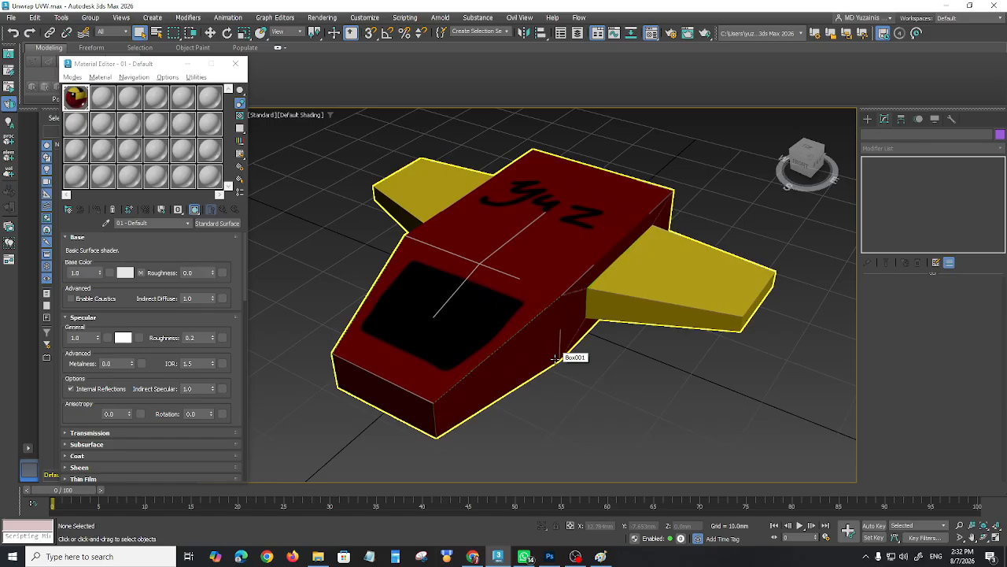
middle_click_drag(573, 376, 567, 383)
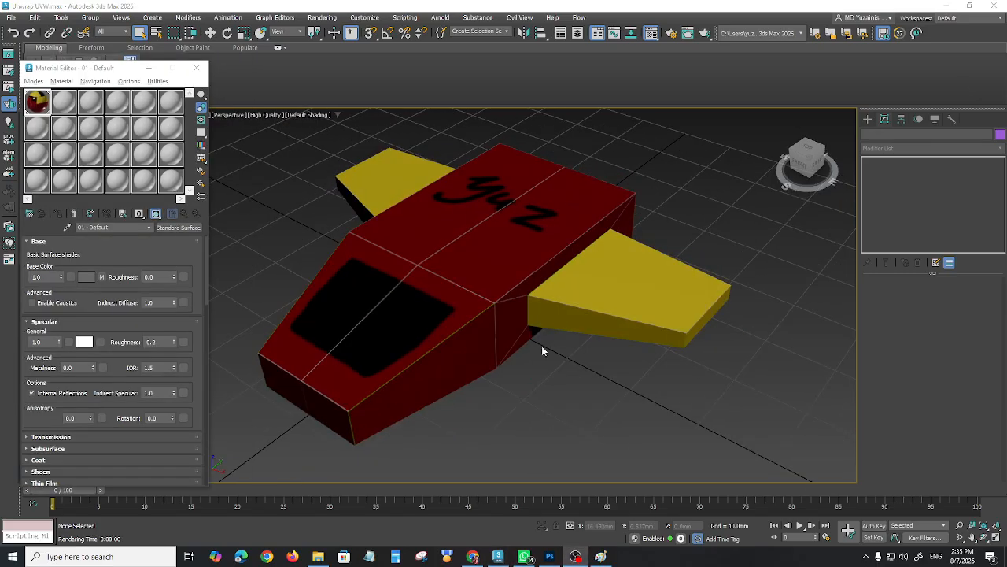
scroll(535, 383, "down", 5)
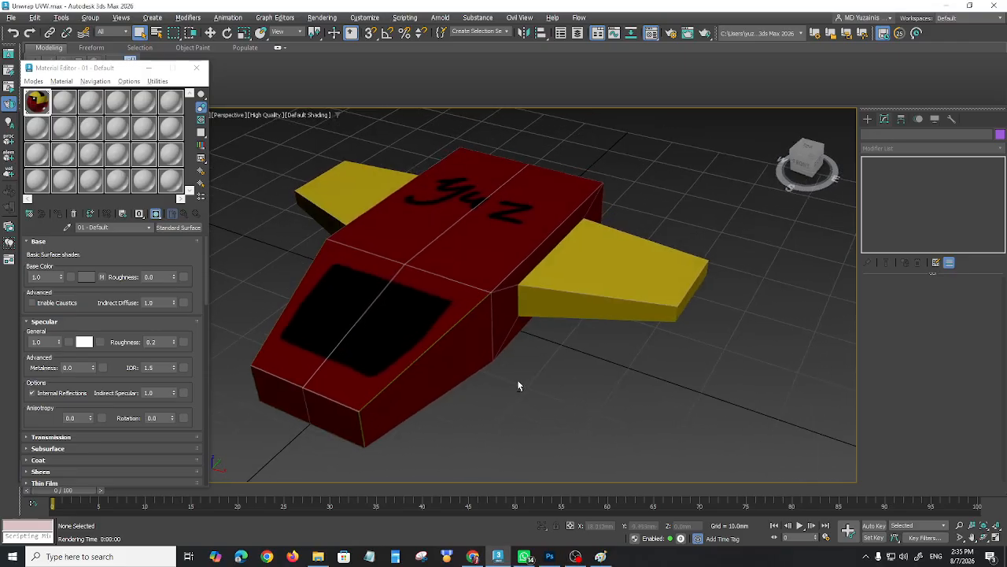
Switch to Photoshop and try to save the document over the existing Plane colour map file in the images folder
left_click(549, 557)
left_click(23, 6)
left_click(47, 132)
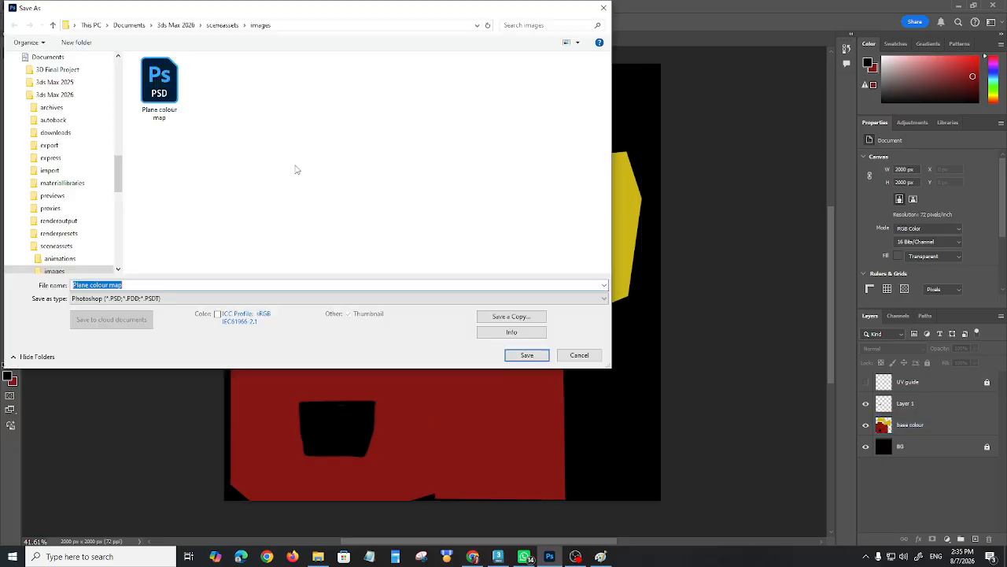
left_click(579, 355)
left_click(22, 6)
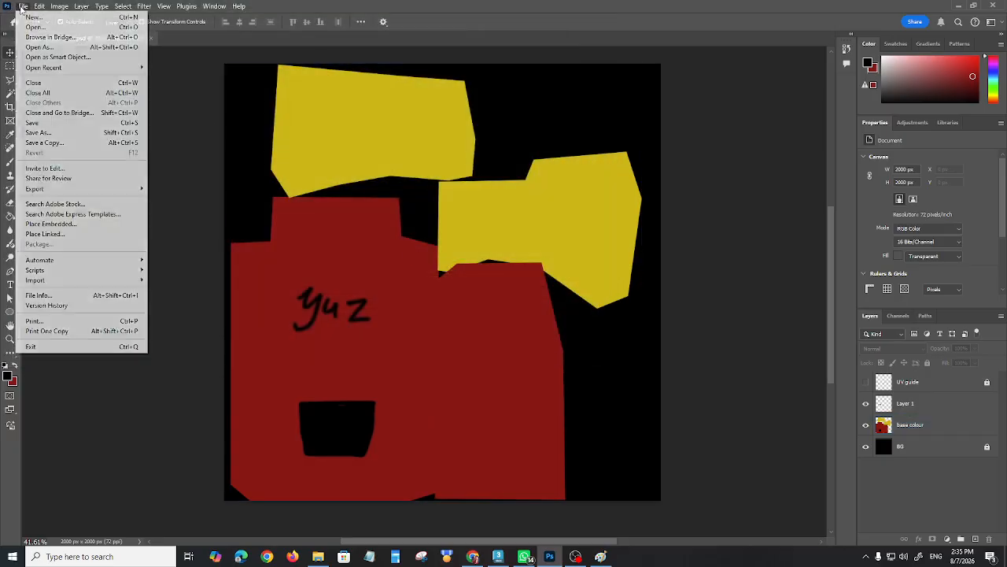
left_click(47, 123)
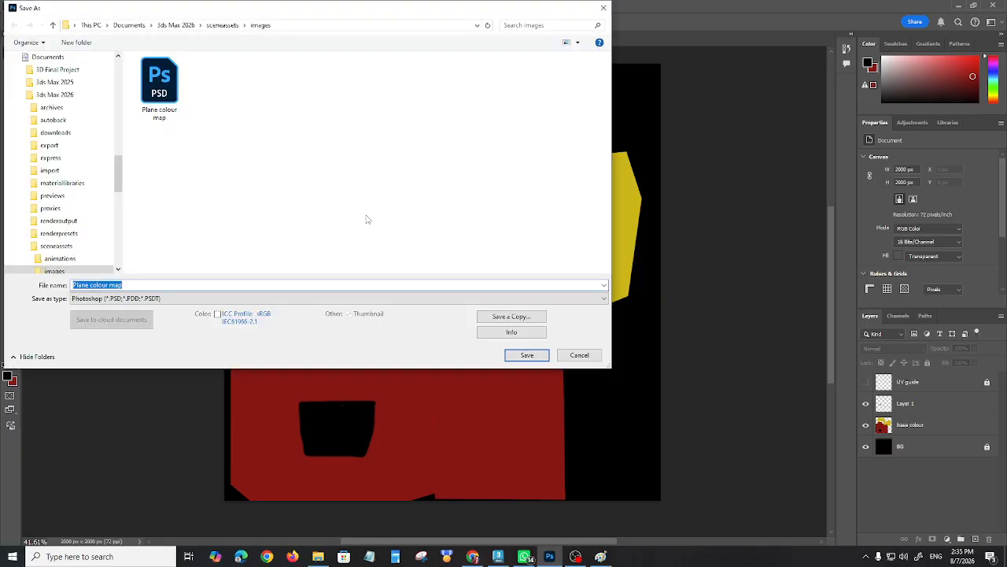
key("Return")
left_click(527, 277)
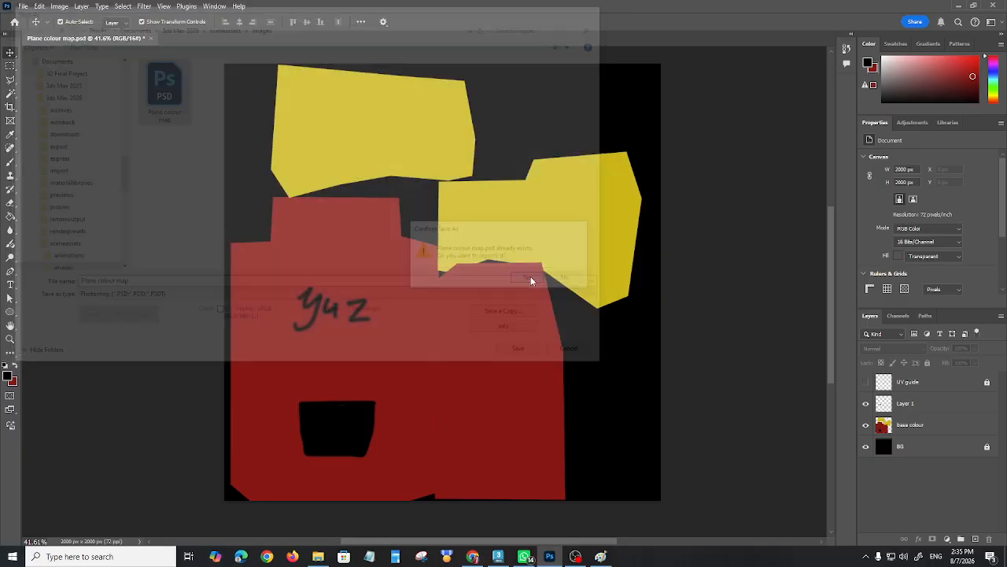
left_click(619, 156)
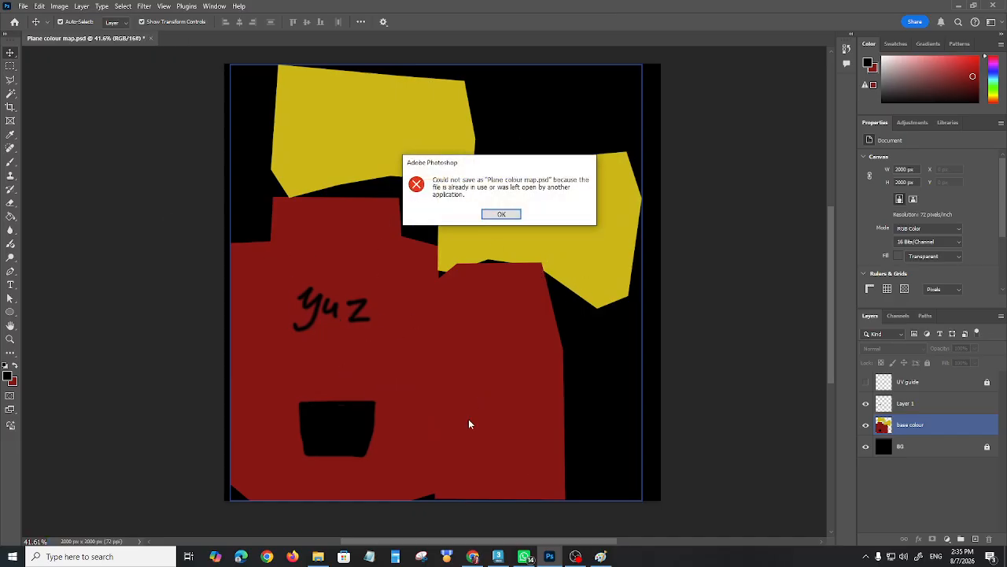
Switch to 3ds Max, close the Material Editor and save the airplane scene
left_click(497, 556)
middle_click_drag(516, 396, 527, 422)
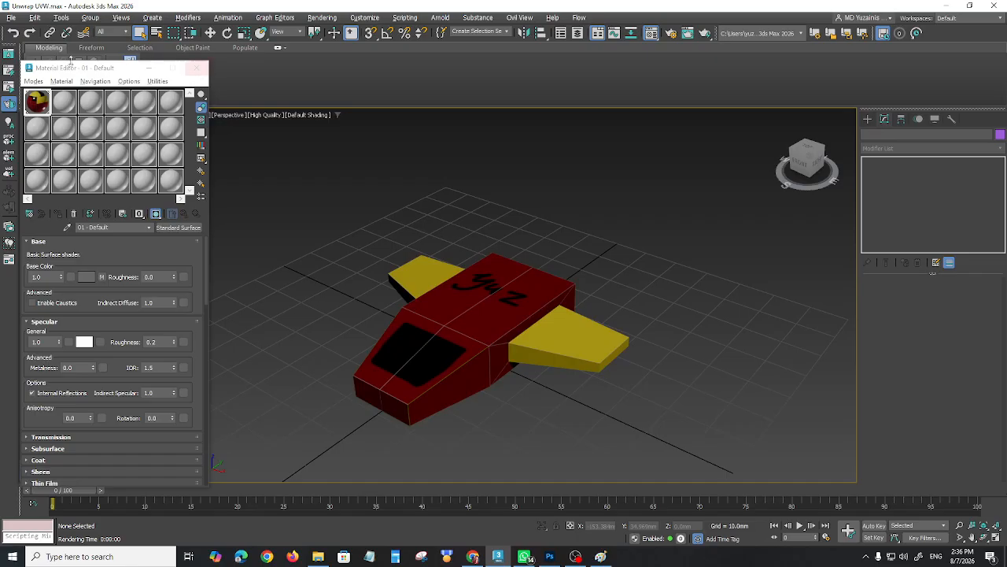
left_click(196, 72)
left_click(11, 17)
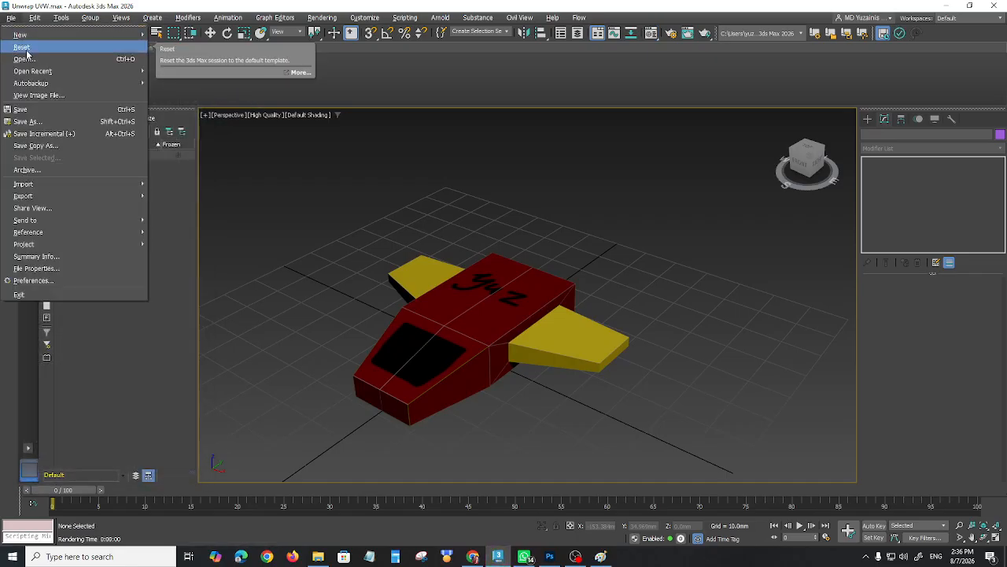
left_click(20, 109)
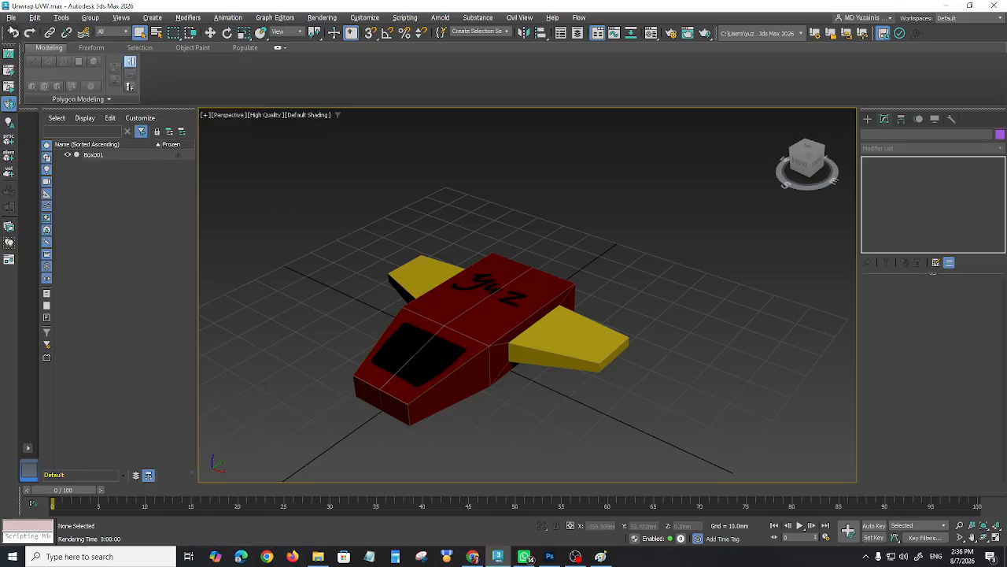
Reset the 3ds Max session to an empty default scene
left_click(11, 17)
left_click(35, 49)
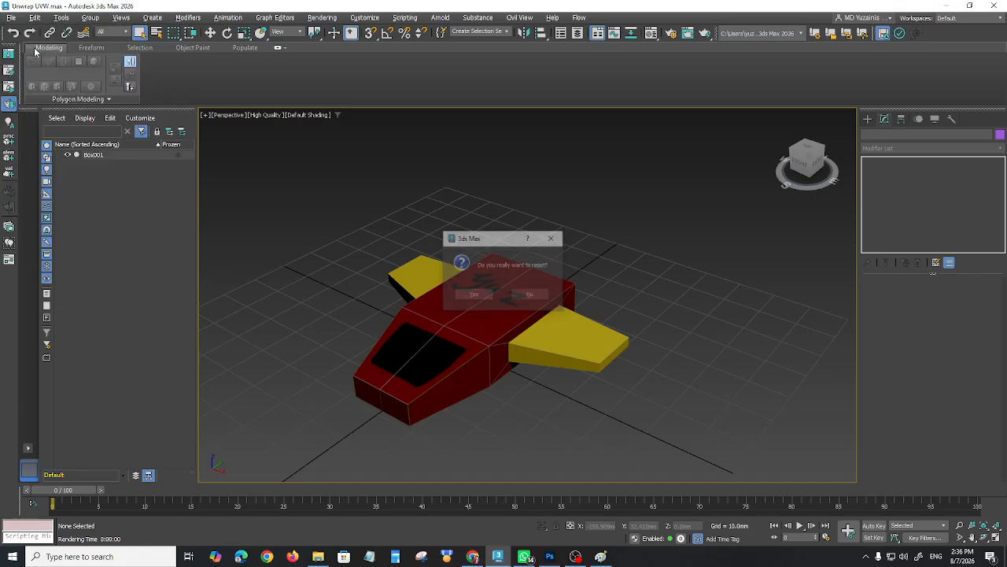
left_click(475, 295)
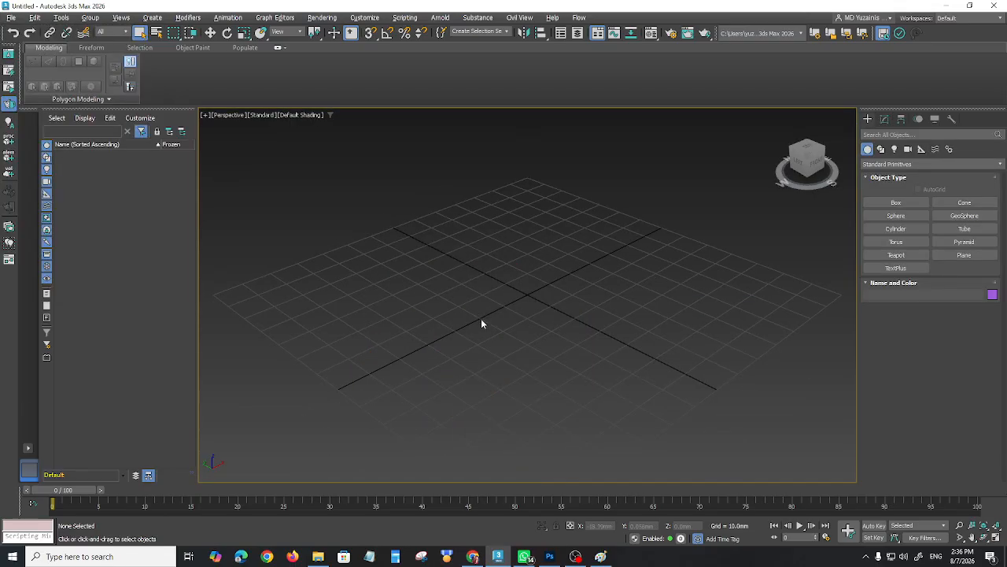
middle_click_drag(482, 323, 408, 337)
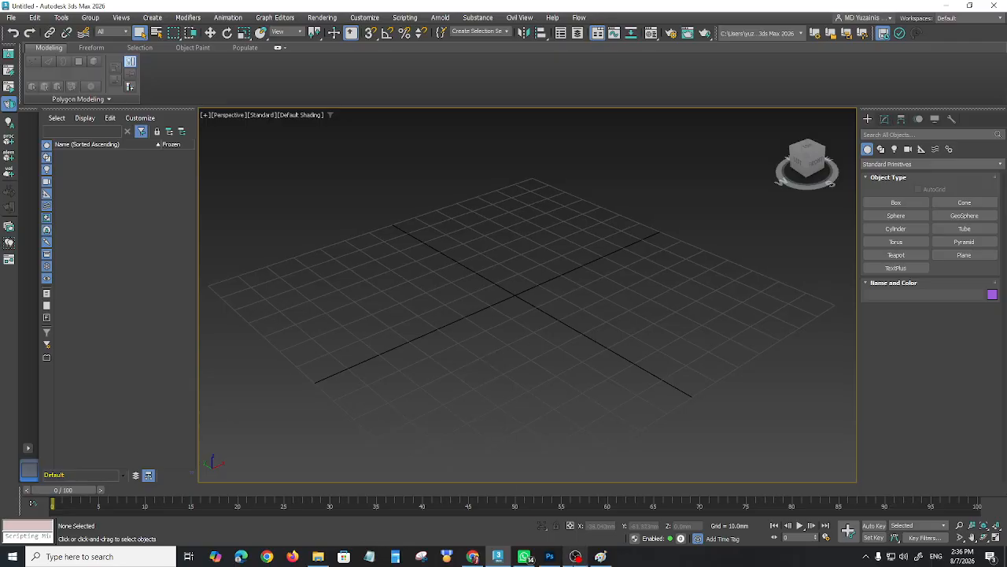
Return to Photoshop, dismiss the save error and retry replacing the Plane colour map file with Maximize Compatibility on
left_click(550, 556)
left_click(493, 215)
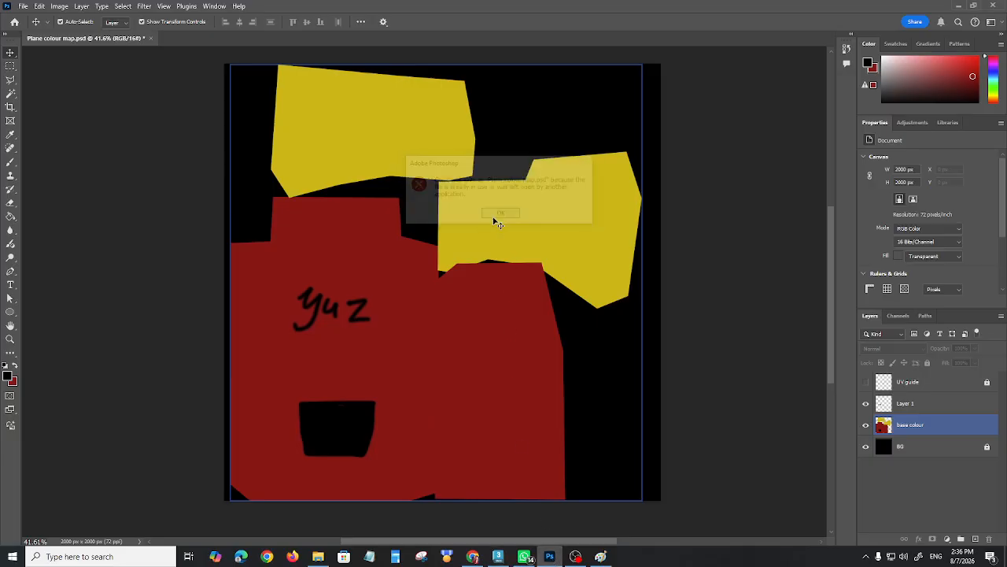
left_click(25, 7)
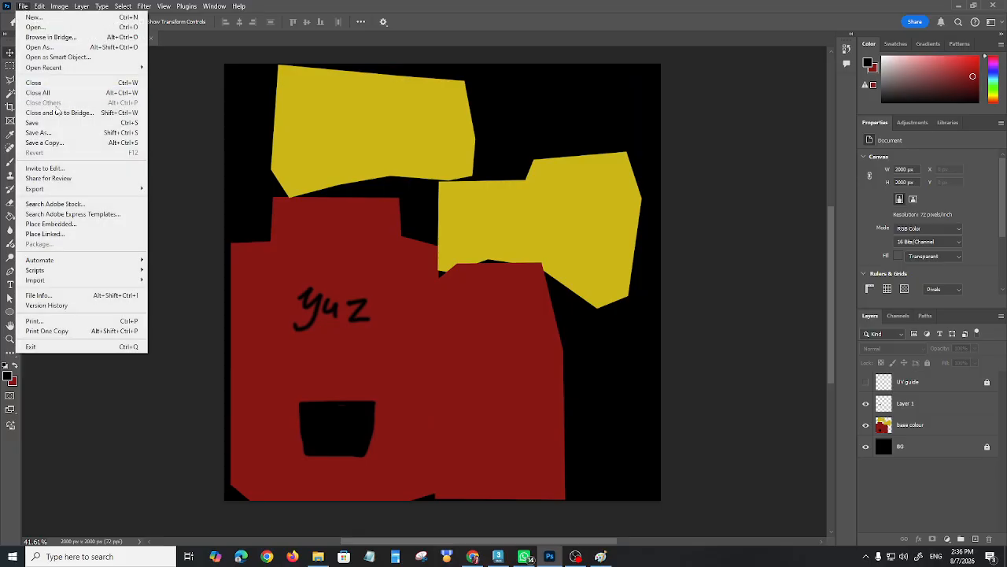
left_click(53, 125)
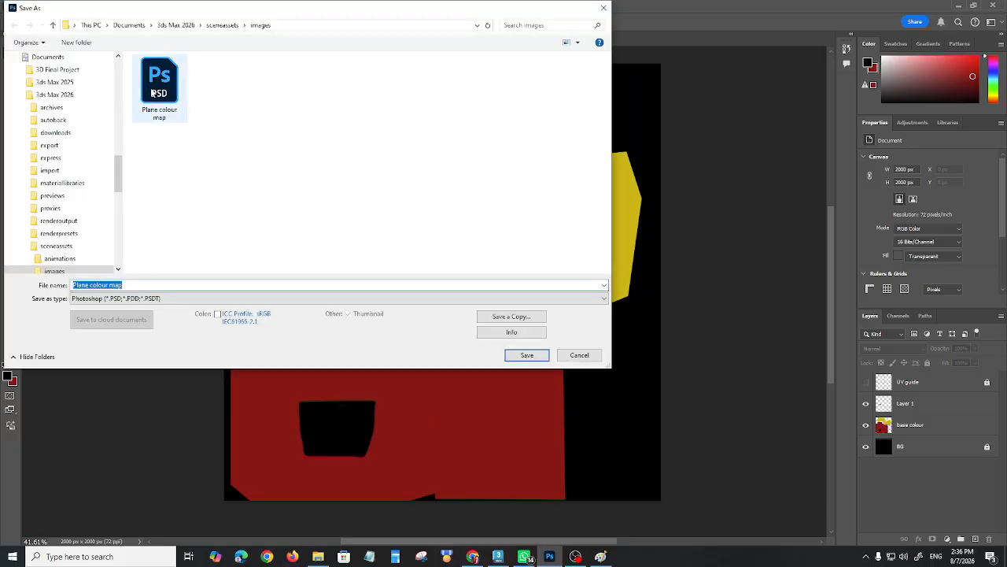
double_click(153, 93)
left_click(527, 279)
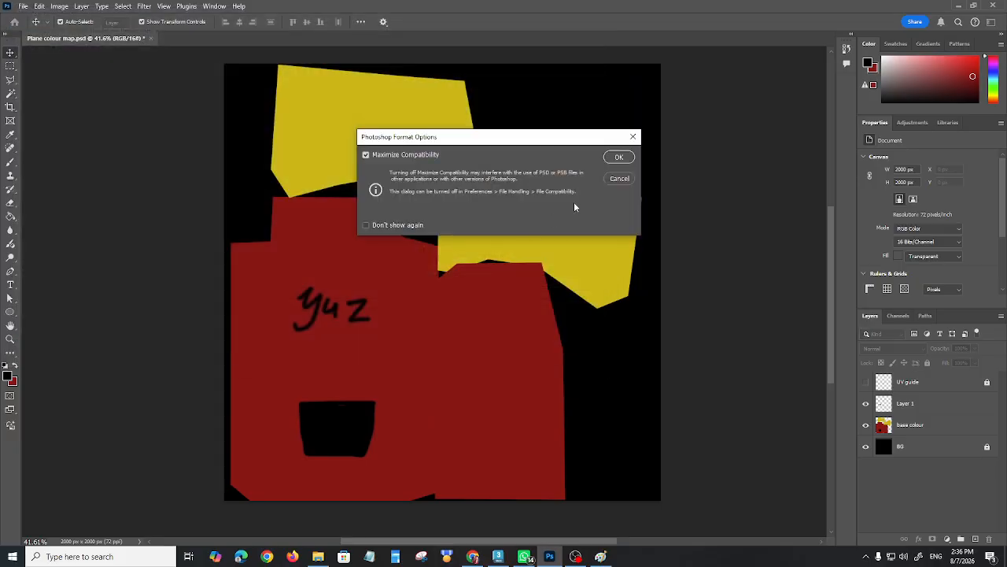
left_click(622, 160)
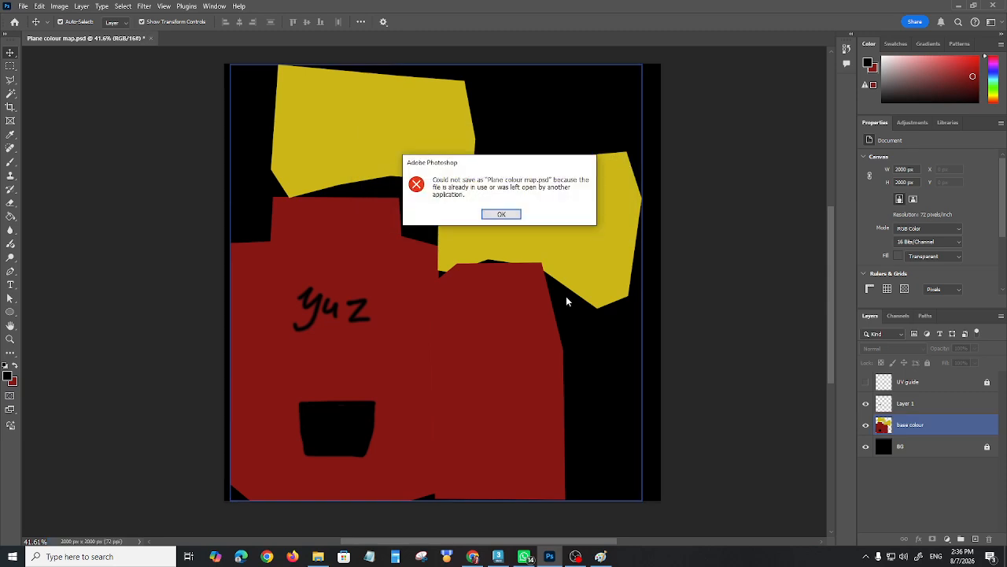
left_click(500, 215)
Close 3ds Max and save the Photoshop document over the existing Plane colour map file with Maximize Compatibility on
left_click(498, 556)
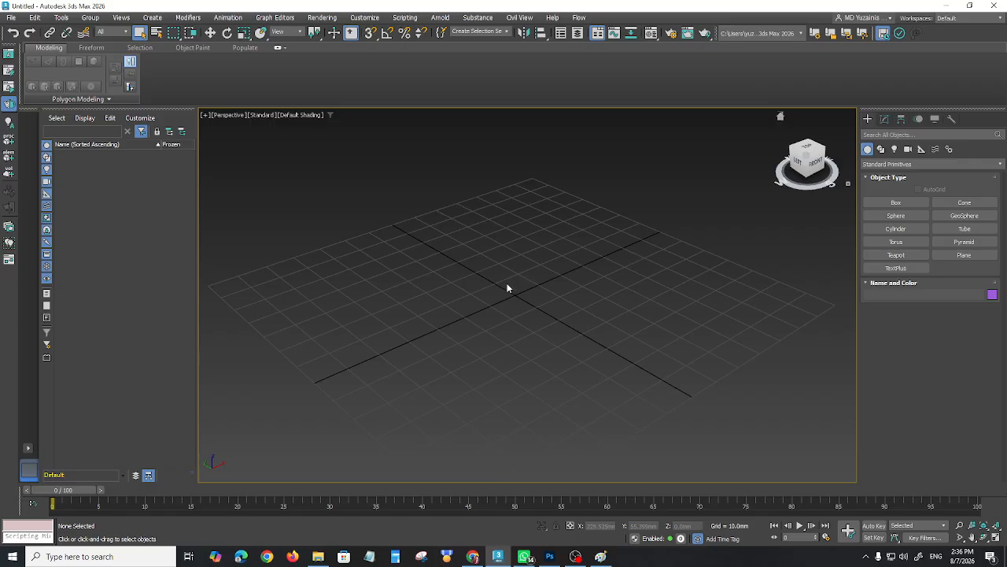
key("alt+Tab")
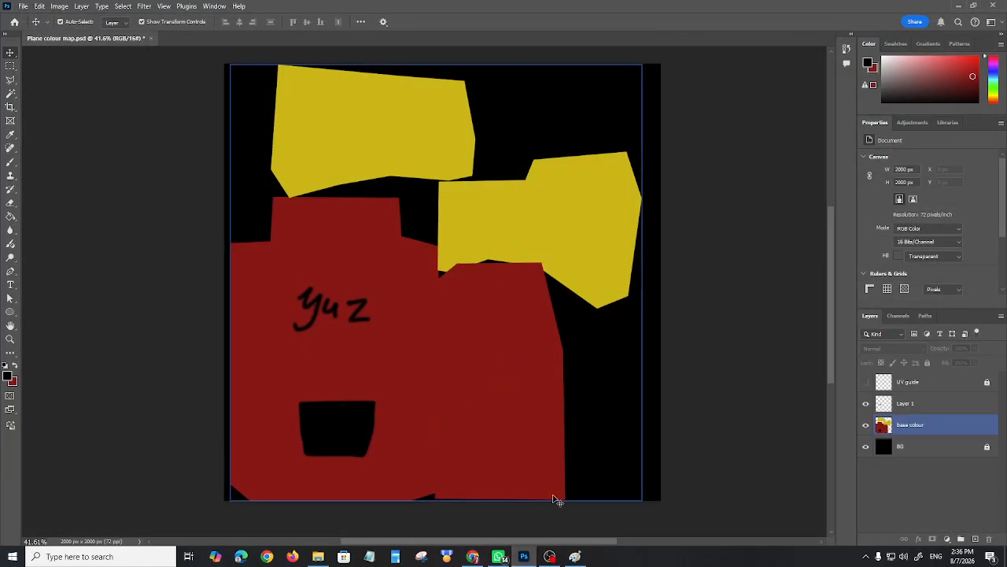
left_click(23, 6)
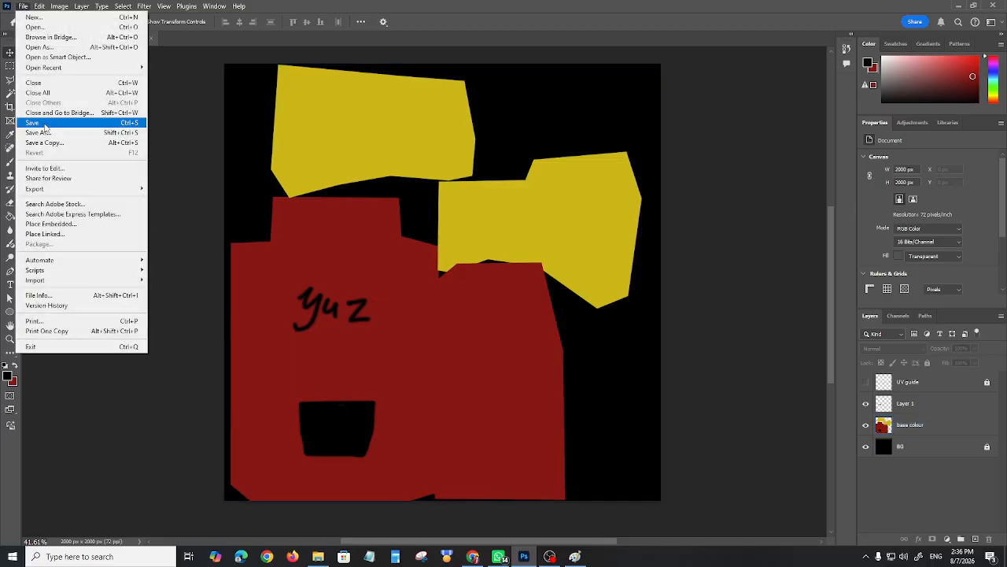
left_click(45, 124)
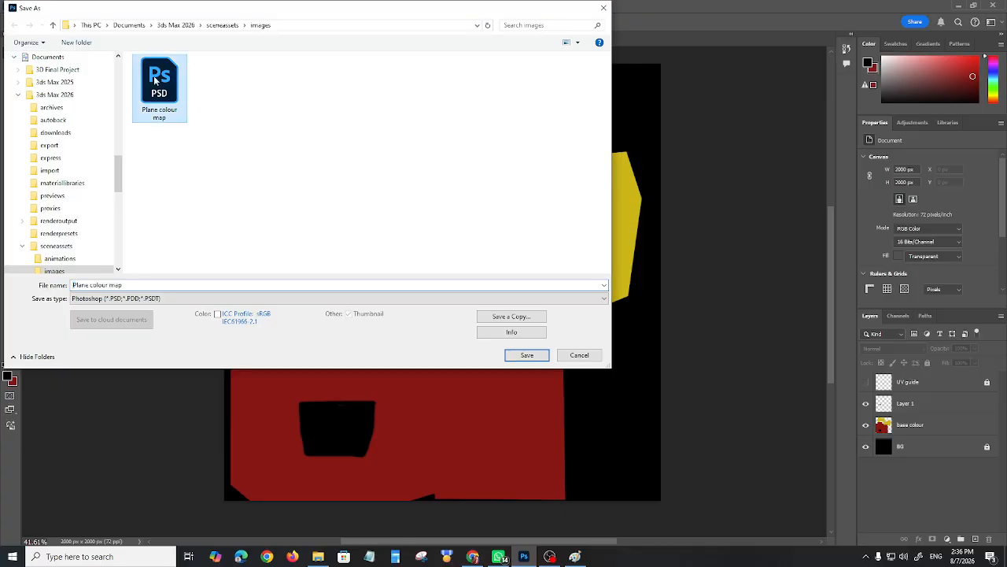
double_click(155, 79)
left_click(529, 279)
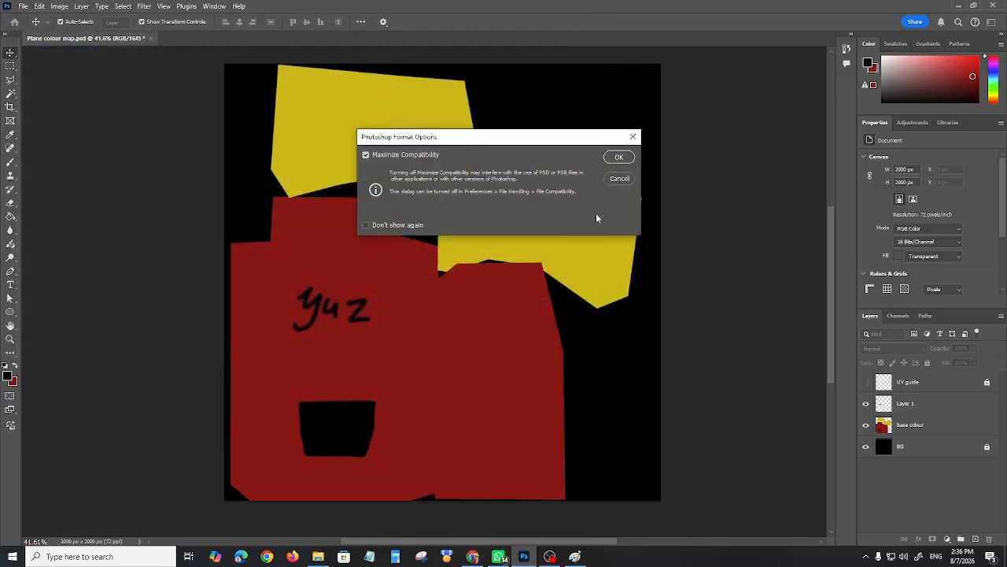
left_click(618, 157)
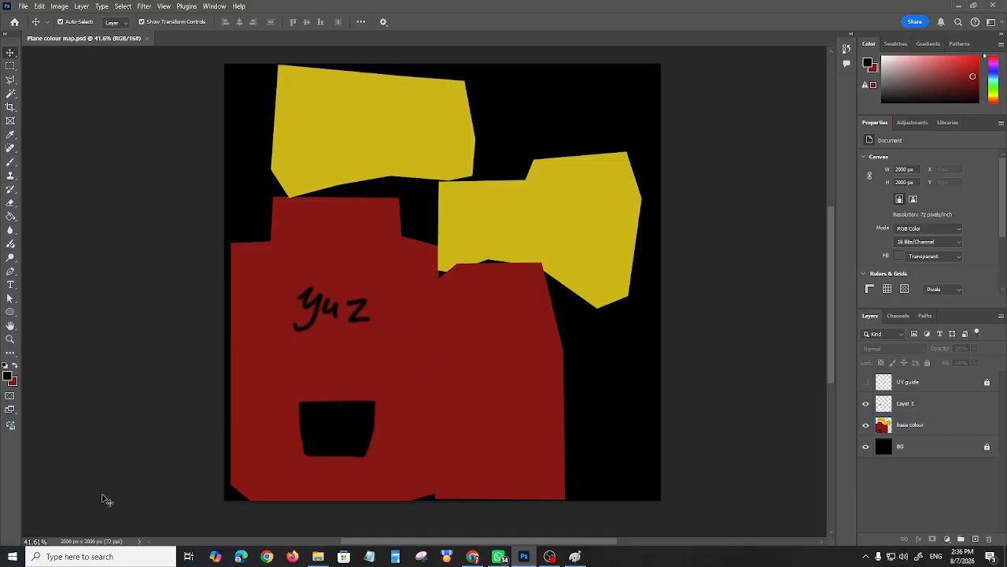
Reopen the Unwrap UVW.max scene in 3ds Max and check the painted airplane from different angles
left_click(12, 560)
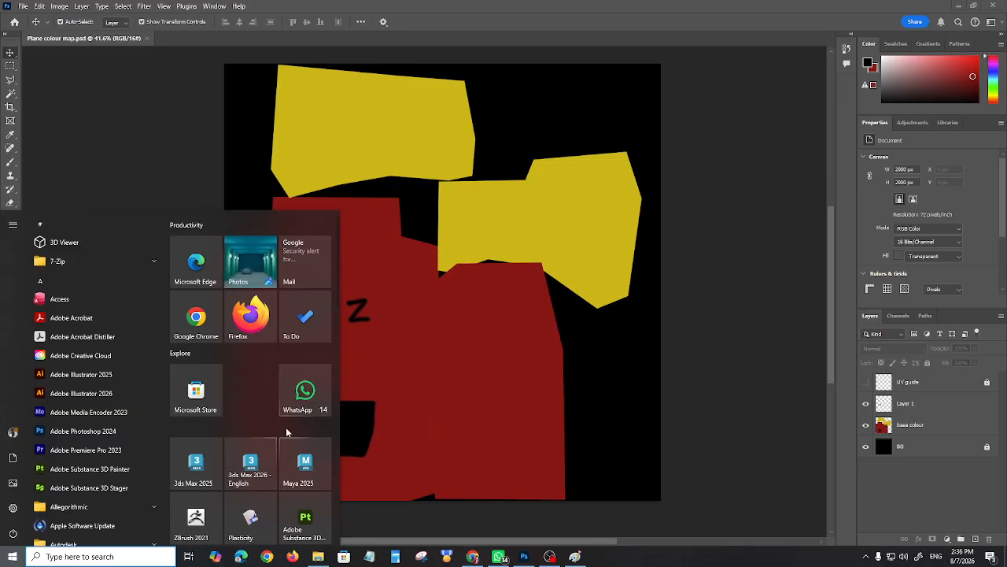
left_click(432, 484)
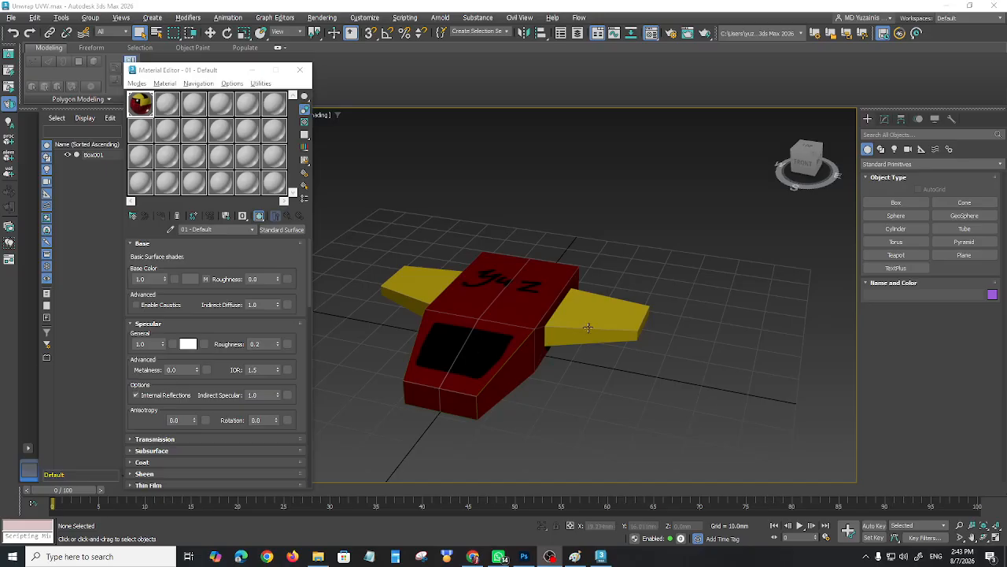
middle_click_drag(683, 381, 659, 407, "alt")
left_click(465, 304)
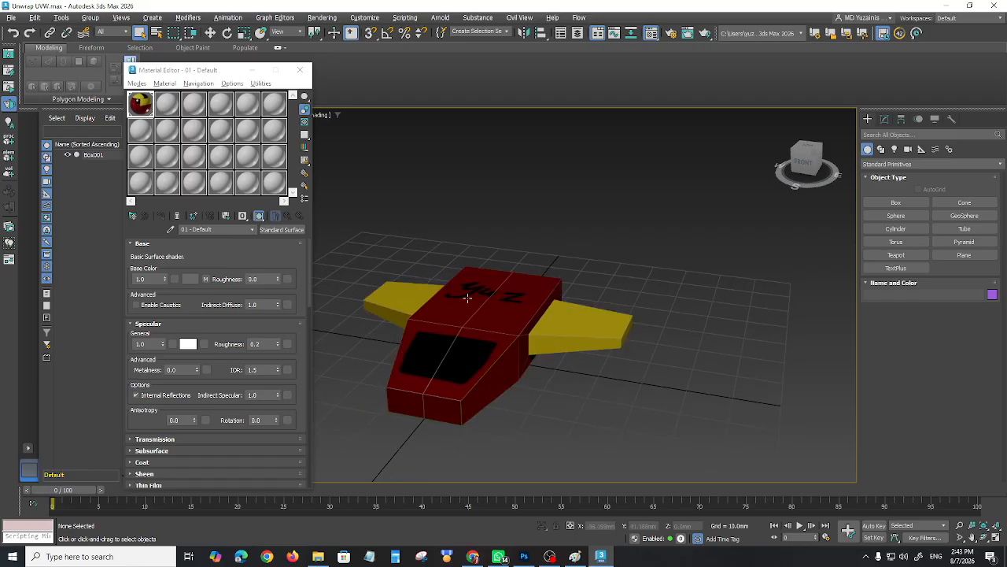
middle_click_drag(579, 407, 589, 378, "alt")
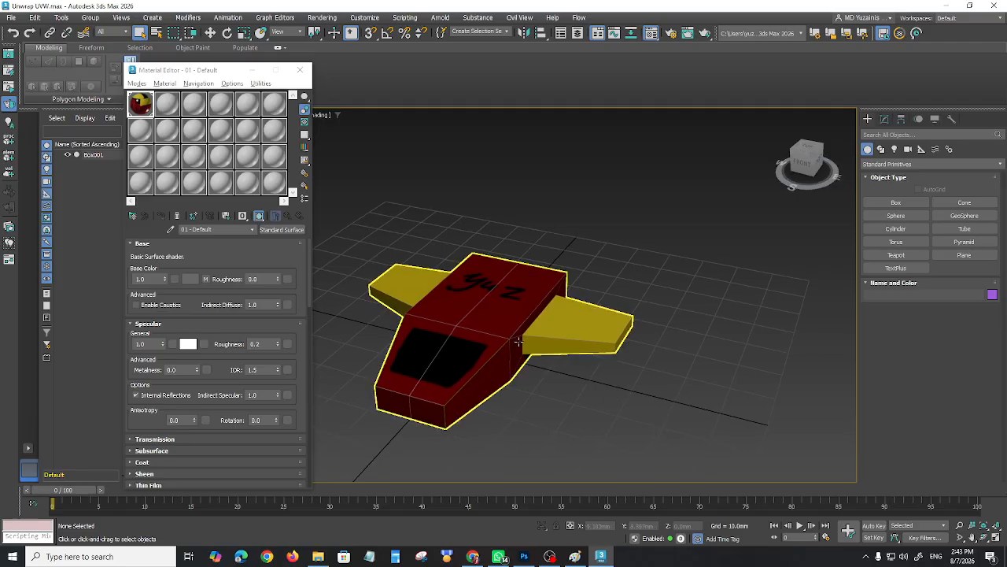
Compare the Plane colour map and its UV guide in Photoshop with the textured airplane in 3ds Max
left_click(524, 556)
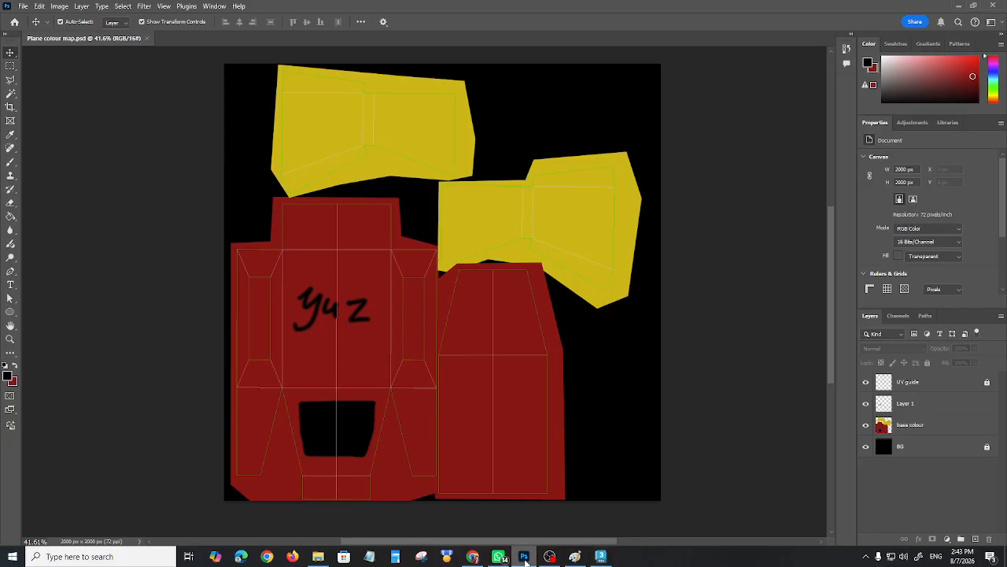
left_click(368, 288)
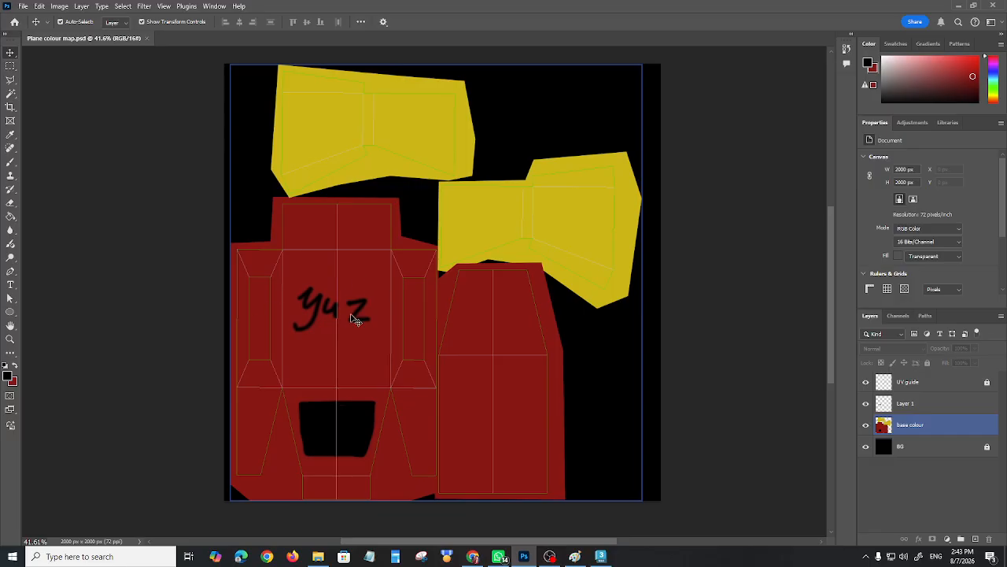
left_click(130, 164)
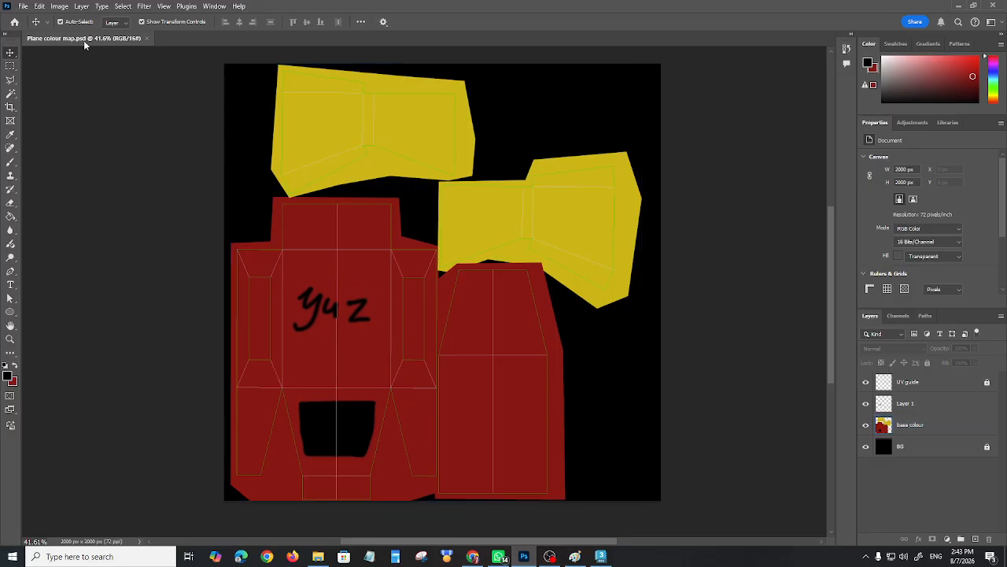
left_click(599, 558)
mouse_move(617, 414)
middle_mouse_down("alt")
mouse_move(611, 403)
mouse_move(619, 404)
middle_mouse_up("alt")
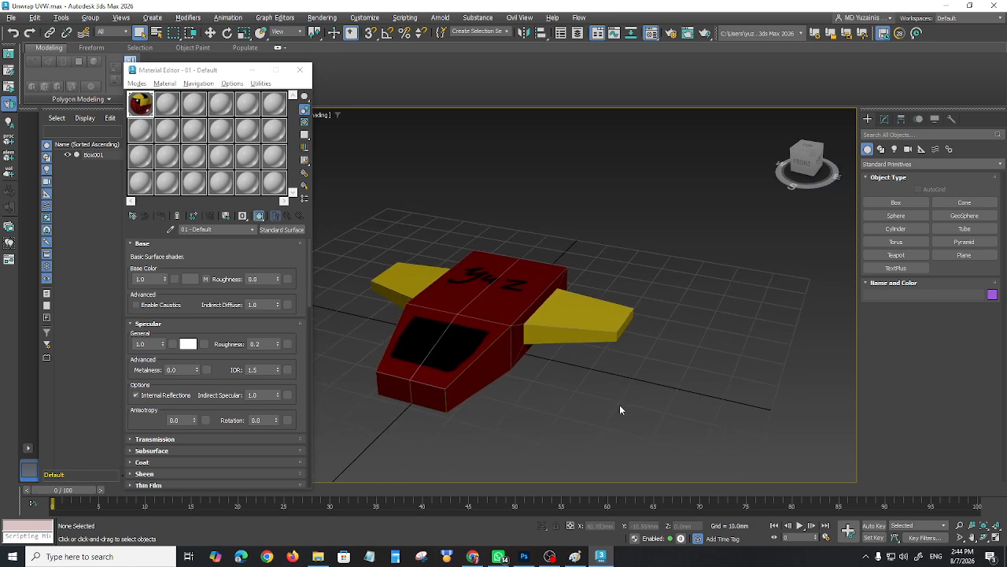
Switch to Photoshop, hide the UV guide layer and save the Plane colour map file
left_click(524, 557)
left_click(867, 383)
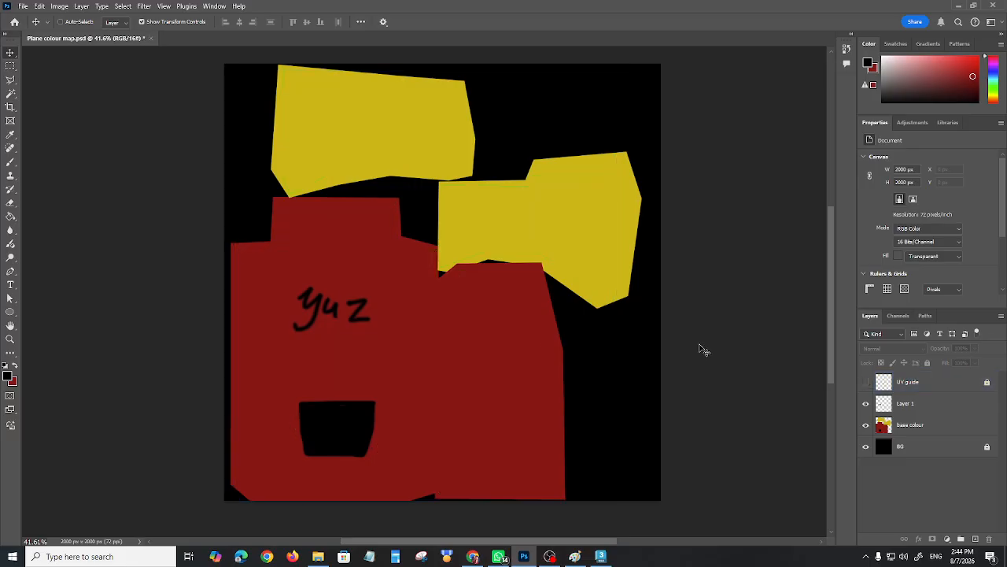
key("ctrl+s")
Switch to 3ds Max, toggle the edged faces display and examine the updated airplane texture up close
left_click(601, 556)
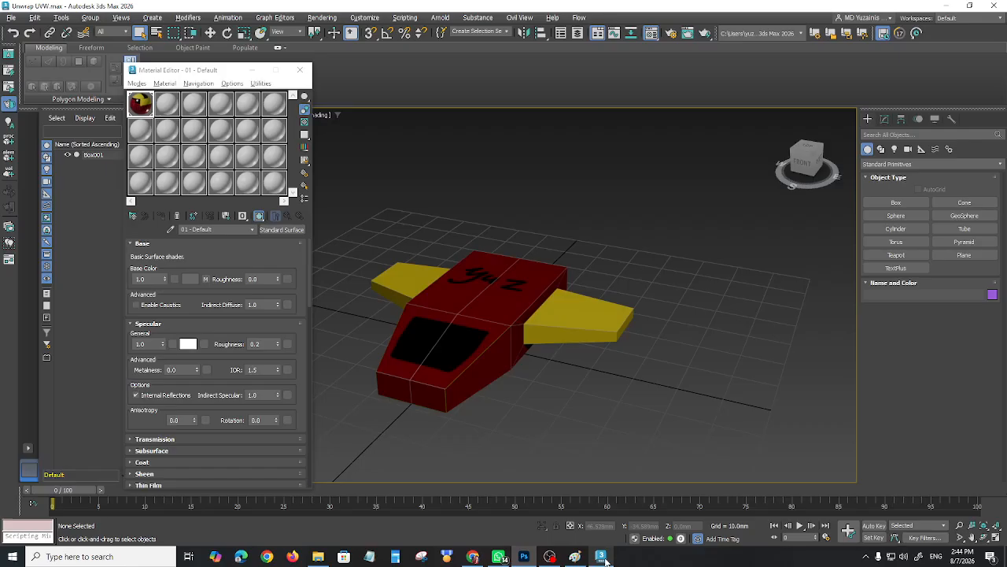
key("F4")
middle_click_drag(537, 415, 562, 370, "alt")
scroll(543, 384, "up", 3)
scroll(563, 363, "down", 3)
scroll(543, 369, "up", 3)
scroll(584, 453, "down", 2)
Switch to Photoshop, show the UV guide layer again and deselect it
left_click(523, 556)
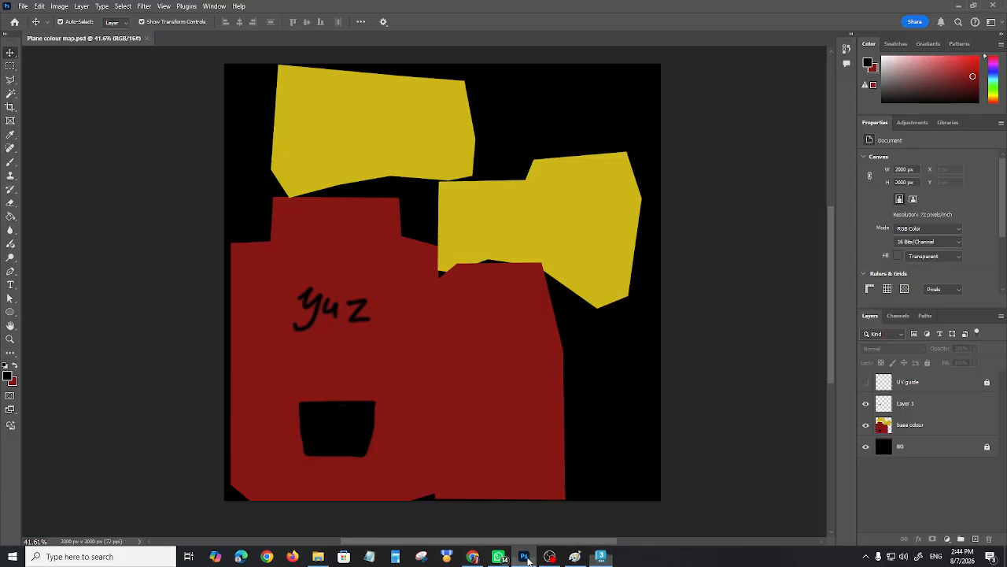
left_click(866, 382)
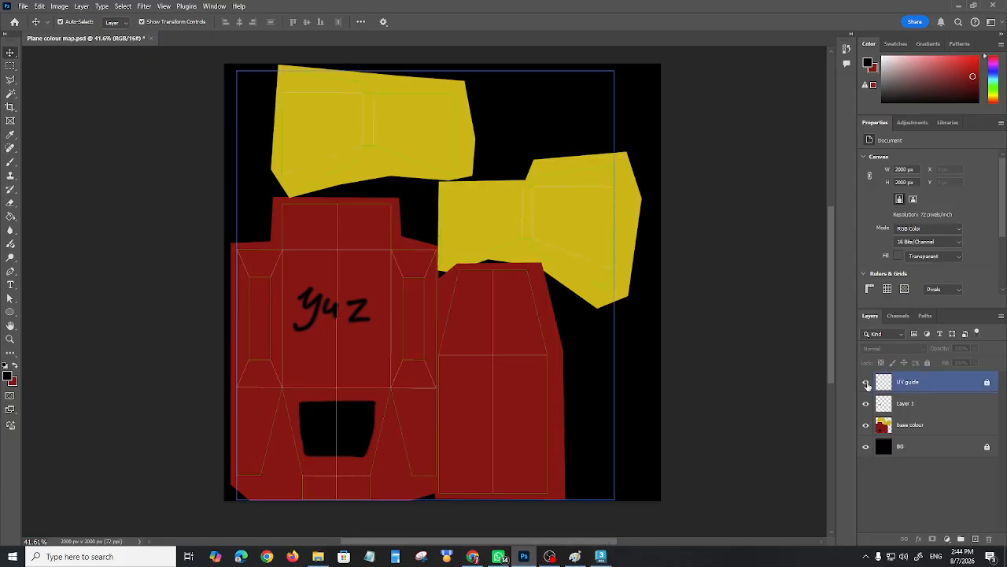
left_click(545, 342)
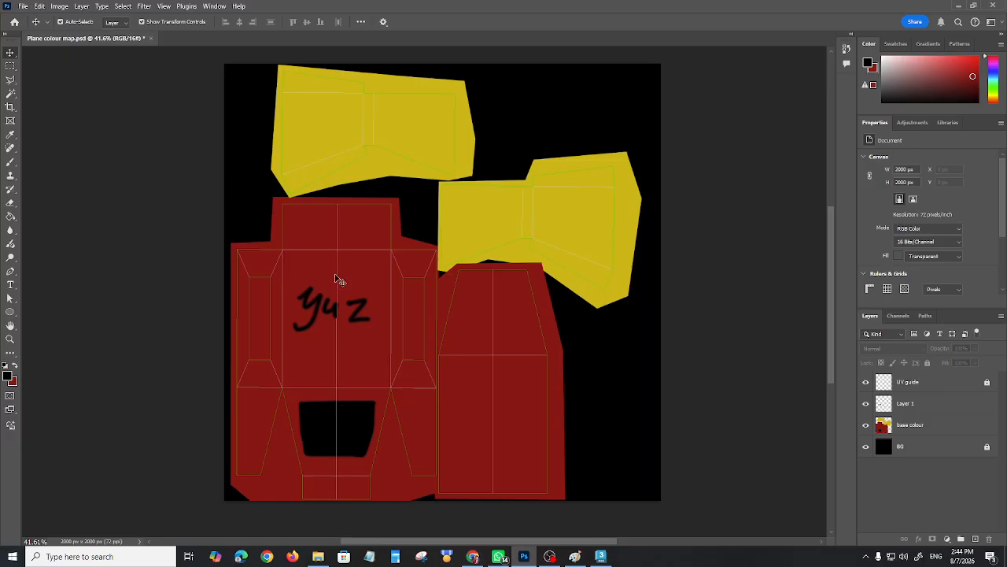
Check the airplane's wing in 3ds Max, switch back to Photoshop and activate Layer 1 for brush painting over the lower yellow wing shell
left_click(600, 557)
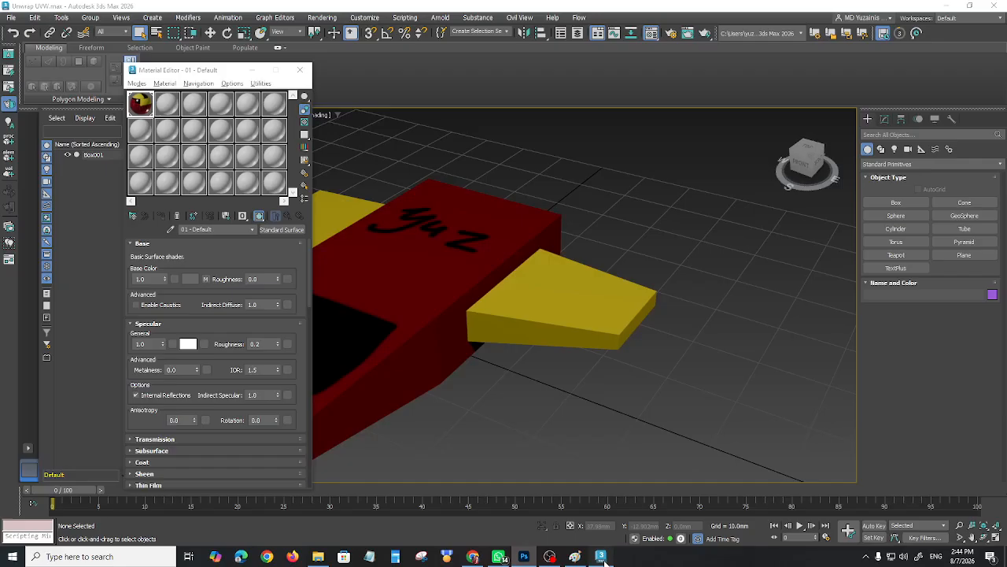
left_click(524, 557)
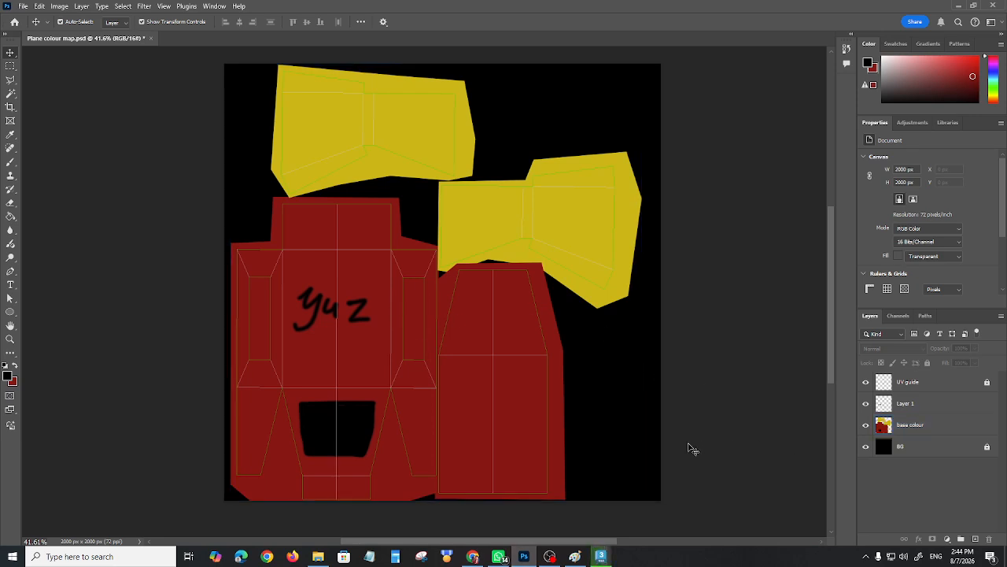
scroll(690, 441, "up", 2)
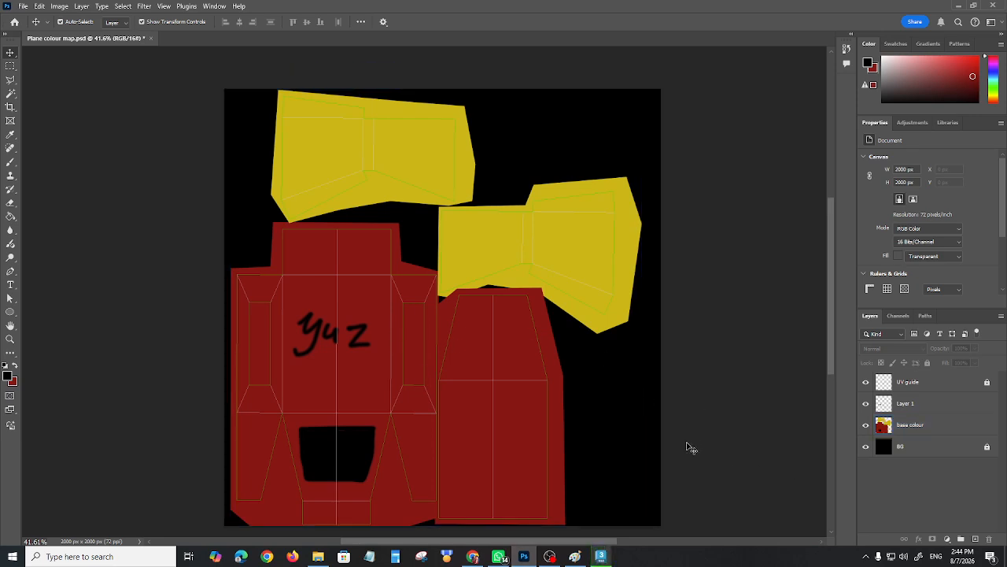
left_click(10, 339)
left_click_drag(506, 265, 560, 303)
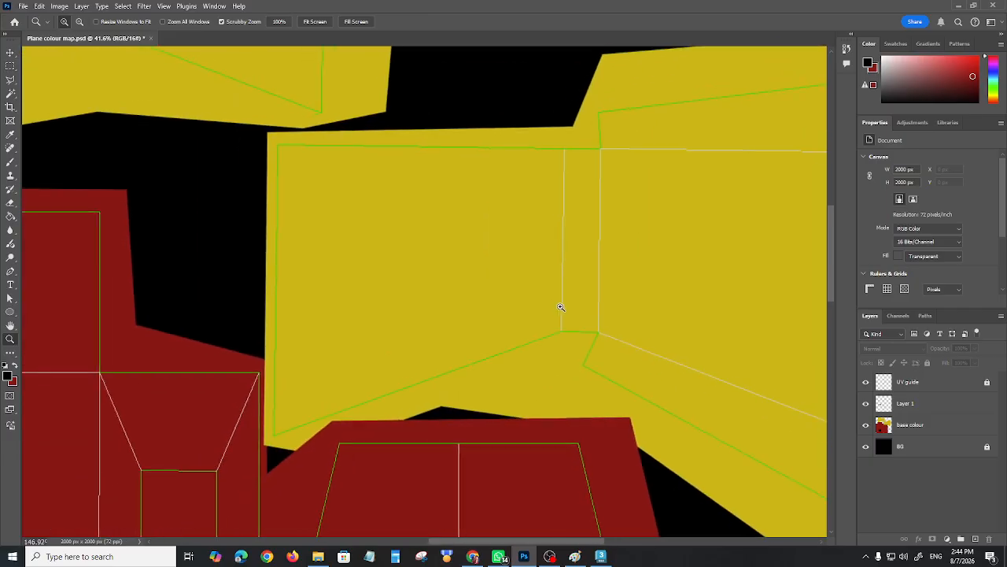
left_click(10, 161)
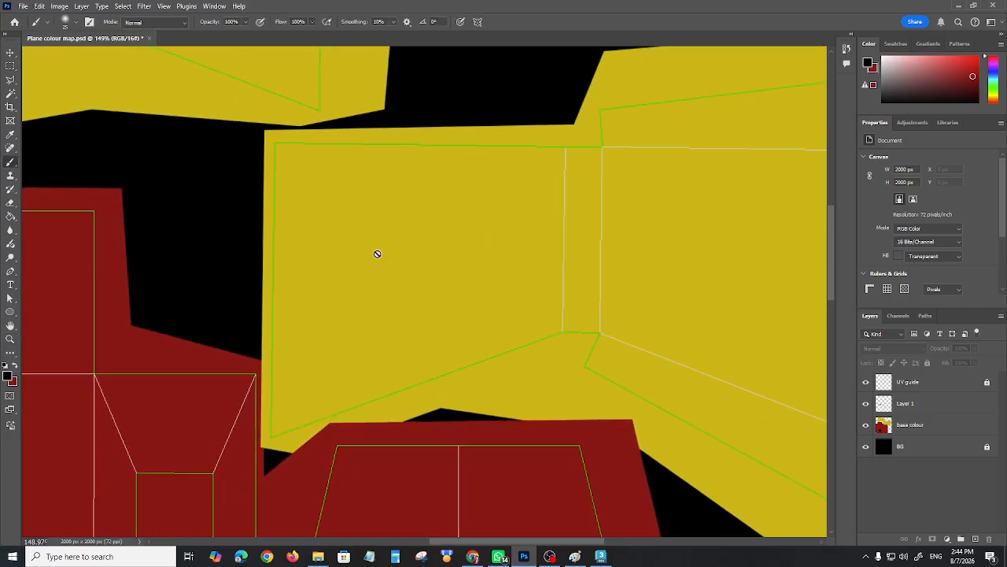
left_click(906, 404)
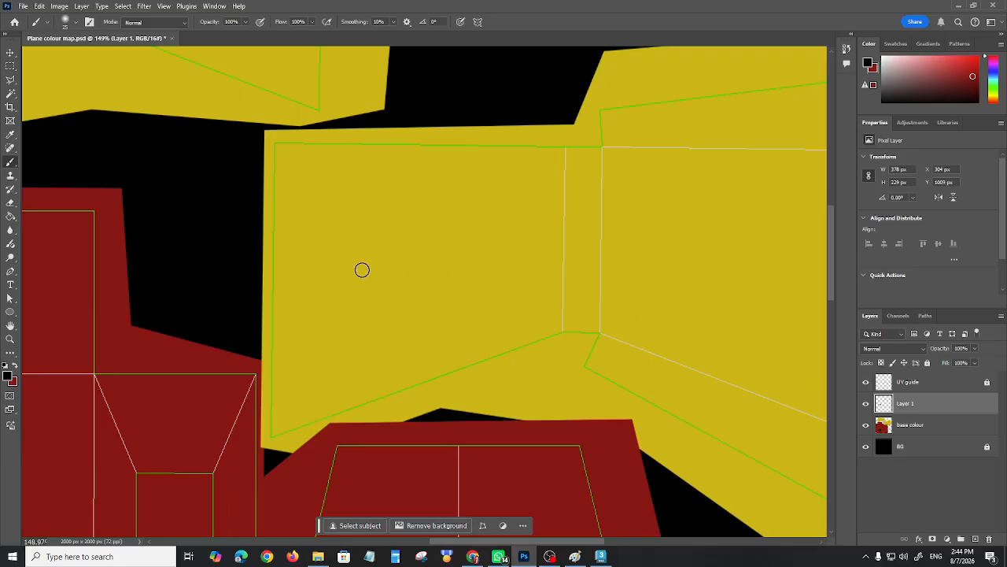
Try painting a black letter A on the lower yellow wing shell with the soft brush, and undo the strokes
mouse_move(333, 317)
left_mouse_down()
mouse_move(355, 247)
mouse_move(422, 230)
left_mouse_up()
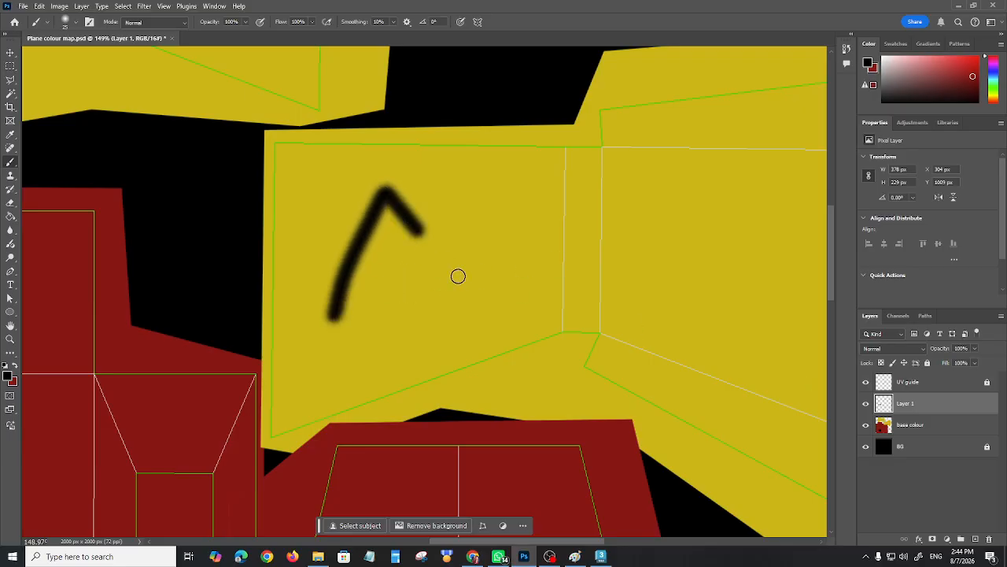
left_click_drag(458, 275, 473, 293)
left_click_drag(350, 250, 449, 250)
key("ctrl+z")
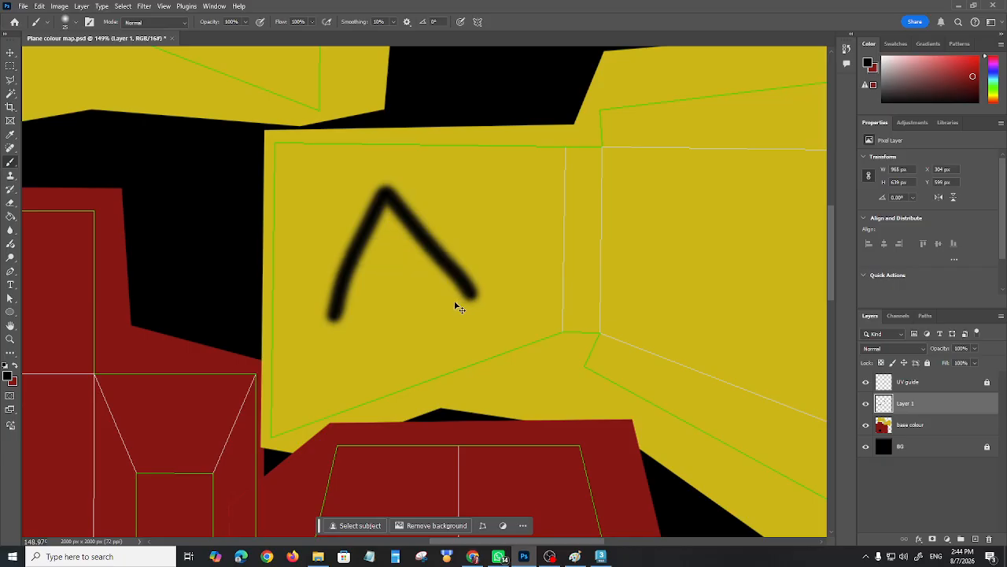
key("ctrl+z")
Choose the Hard Round brush from General Brushes and reduce its size to 15 px
right_click(417, 269)
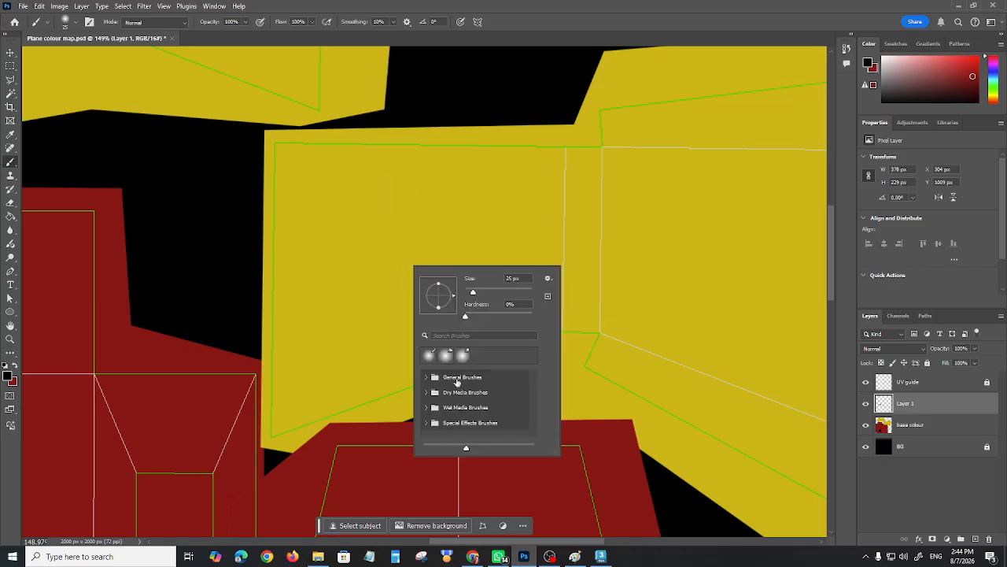
scroll(468, 386, "up", 1)
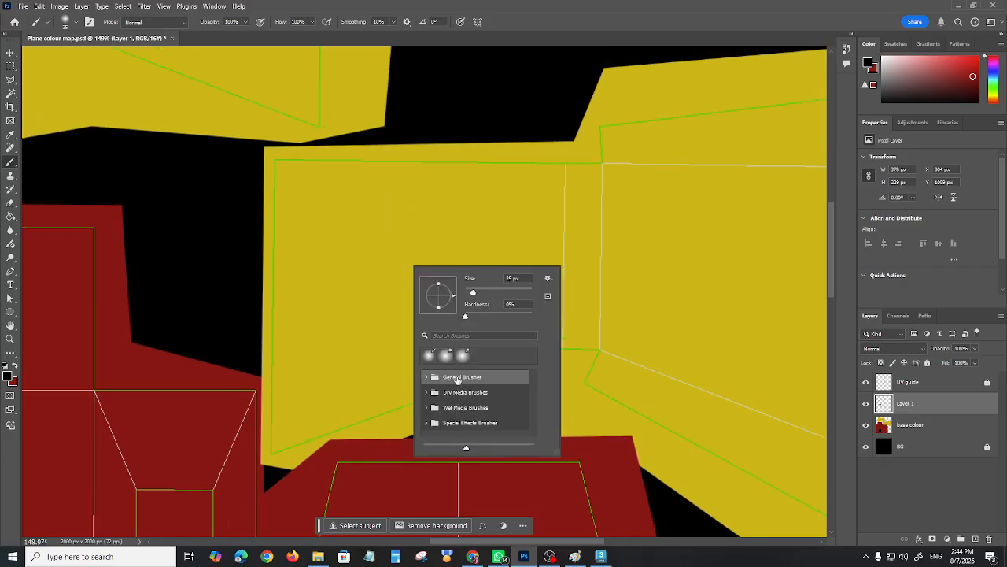
key("Escape")
right_click(423, 307)
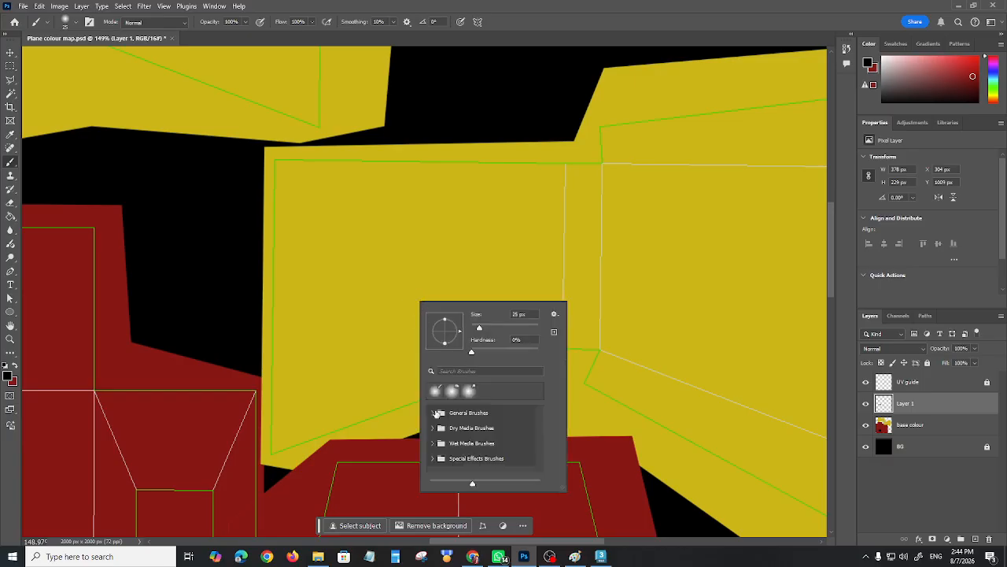
left_click(432, 413)
left_click(467, 465)
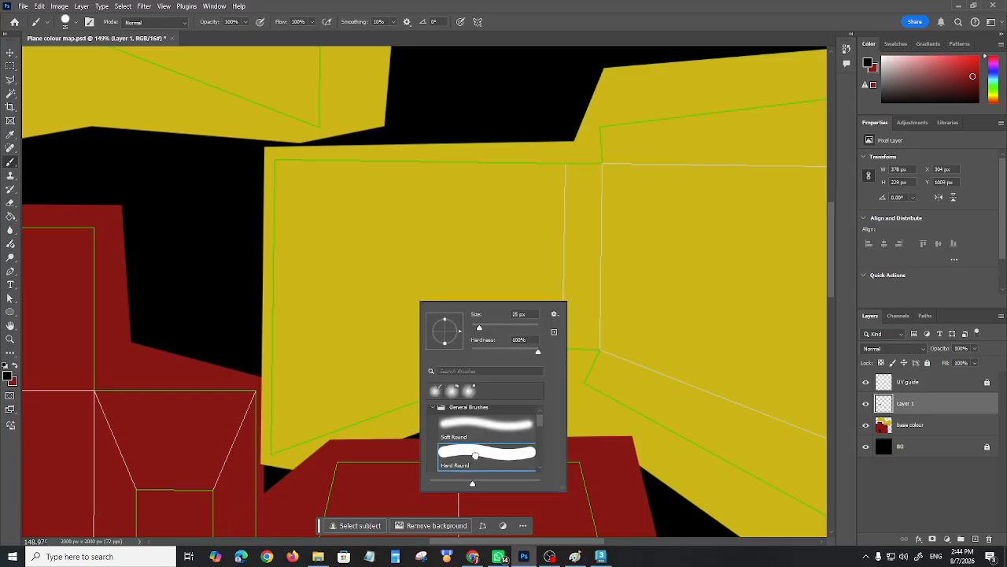
double_click(475, 455)
key("bracketleft")
key("bracketleft")
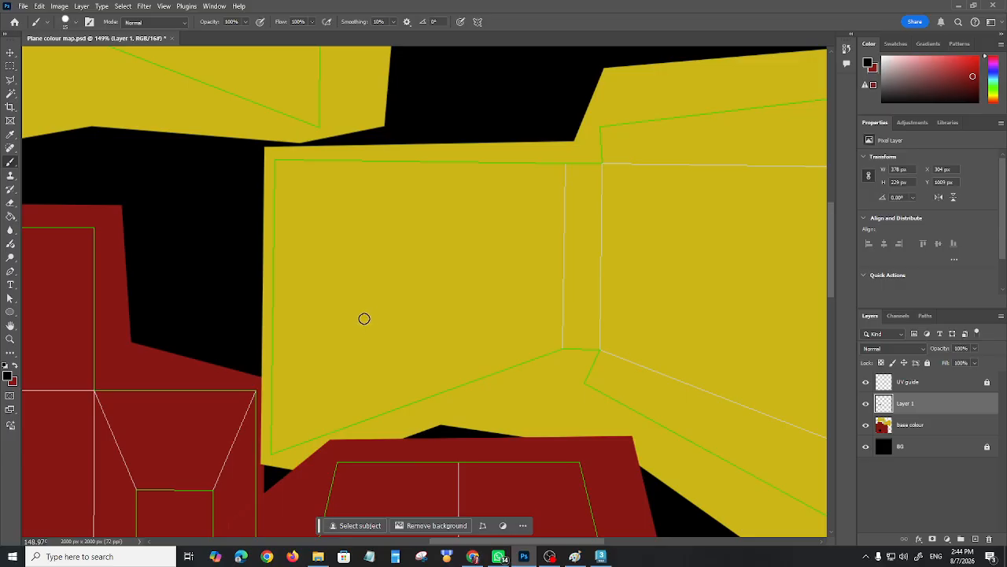
Paint a black letter A on the lower yellow wing shell and an upside-down A on the upper yellow wing shell
mouse_move(348, 337)
left_mouse_down()
mouse_move(411, 197)
mouse_move(489, 336)
left_mouse_up()
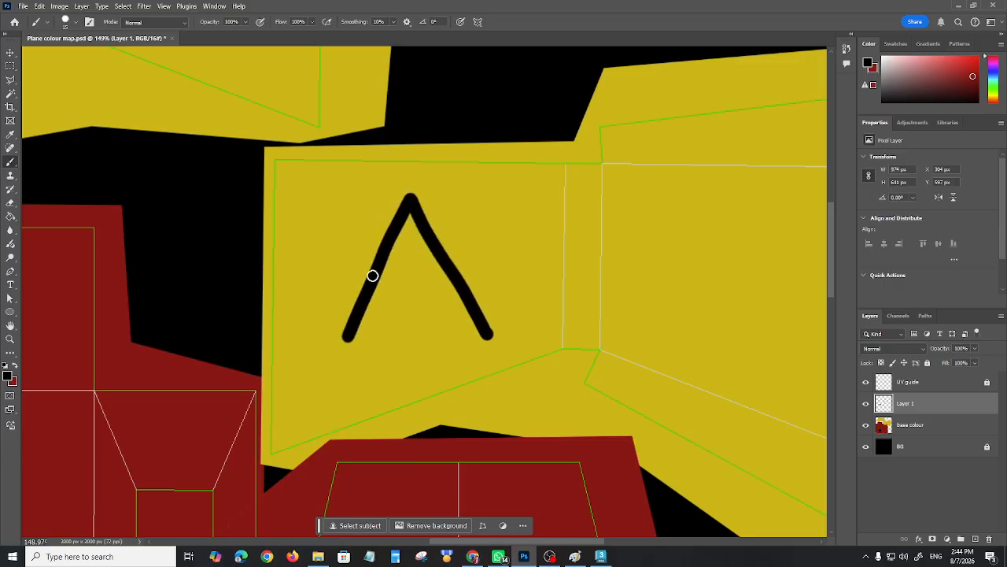
left_click_drag(343, 279, 478, 264)
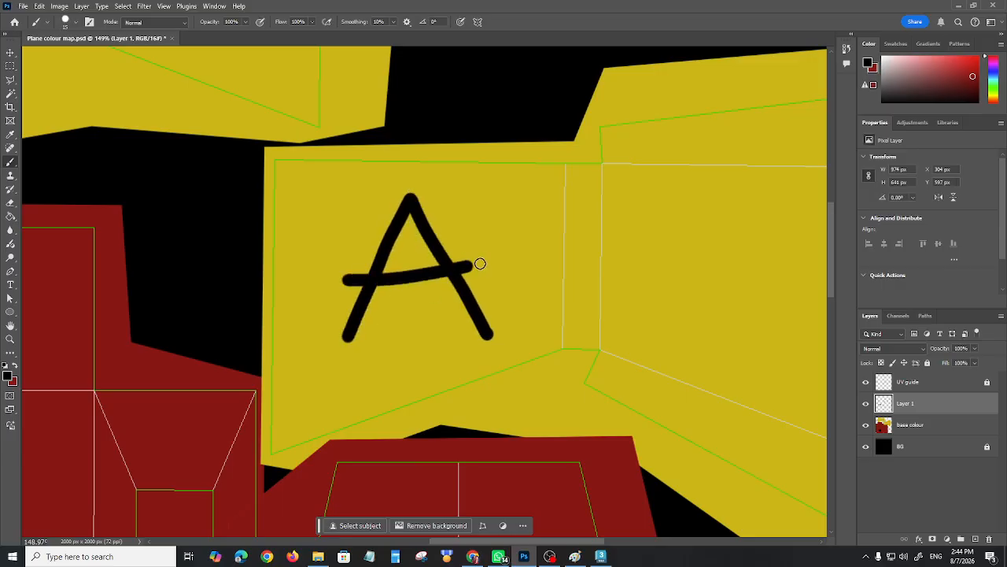
left_click(12, 341)
left_click_drag(424, 328, 388, 288)
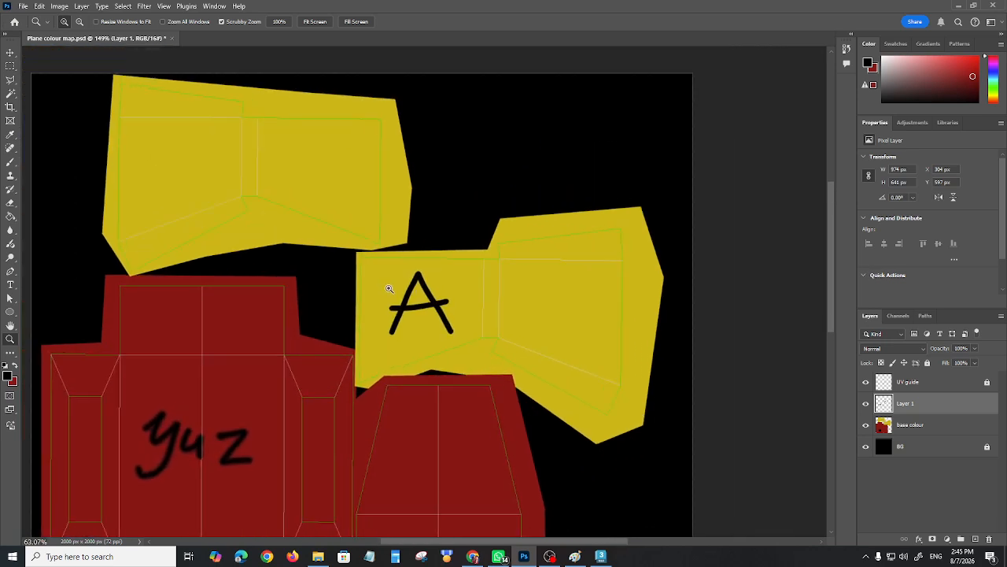
left_click(11, 163)
mouse_move(145, 136)
left_mouse_down()
mouse_move(170, 192)
mouse_move(193, 165)
mouse_move(205, 167)
left_mouse_up()
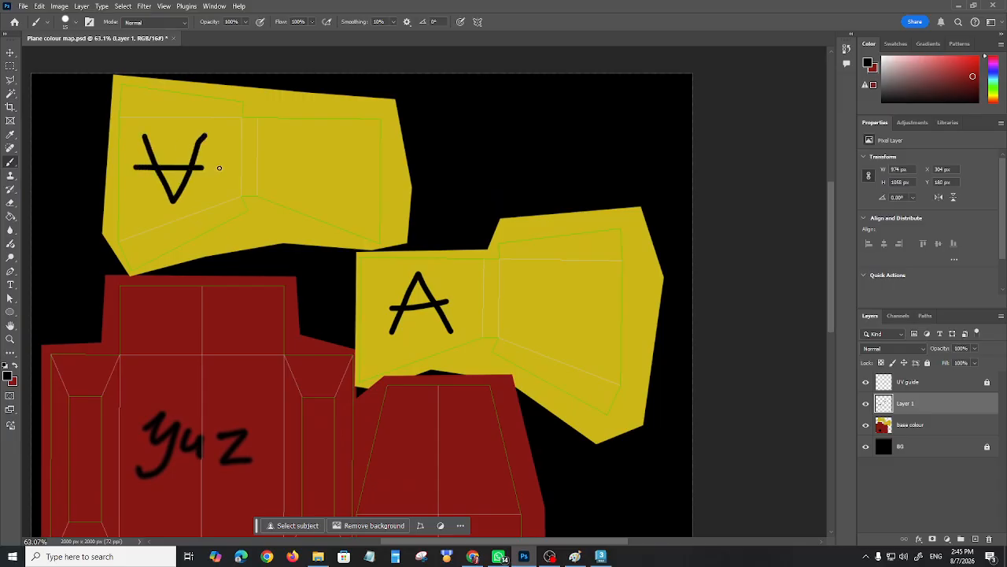
Hide the UV guide layer, deselect Layer 1 and save the Plane colour map file
left_click(10, 52)
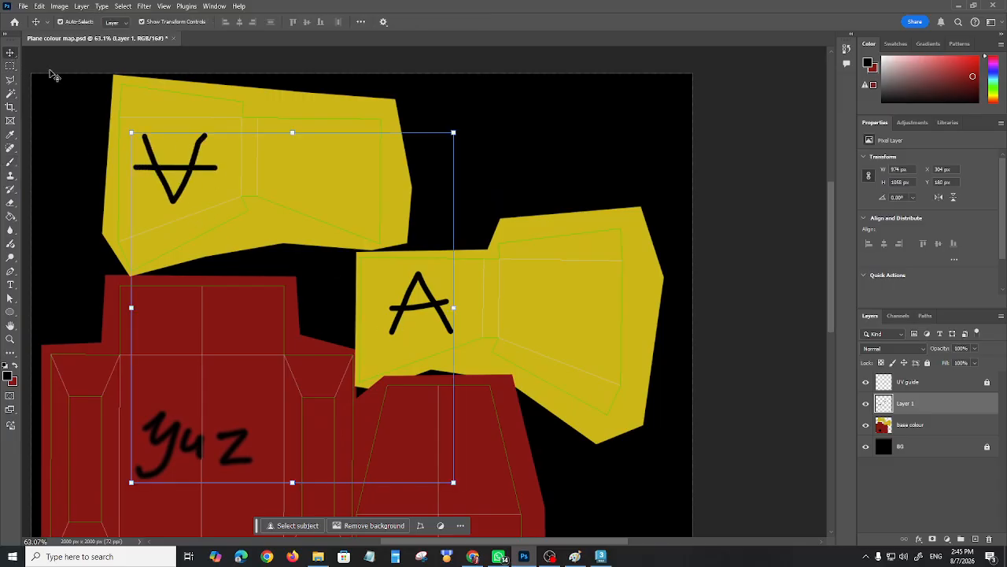
left_click(867, 382)
left_click(867, 382)
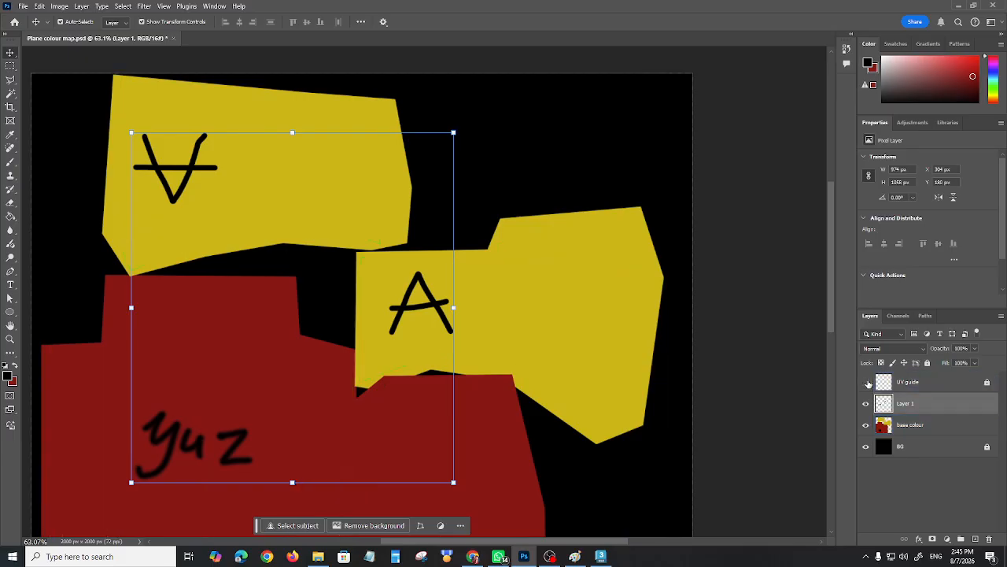
left_click(787, 429)
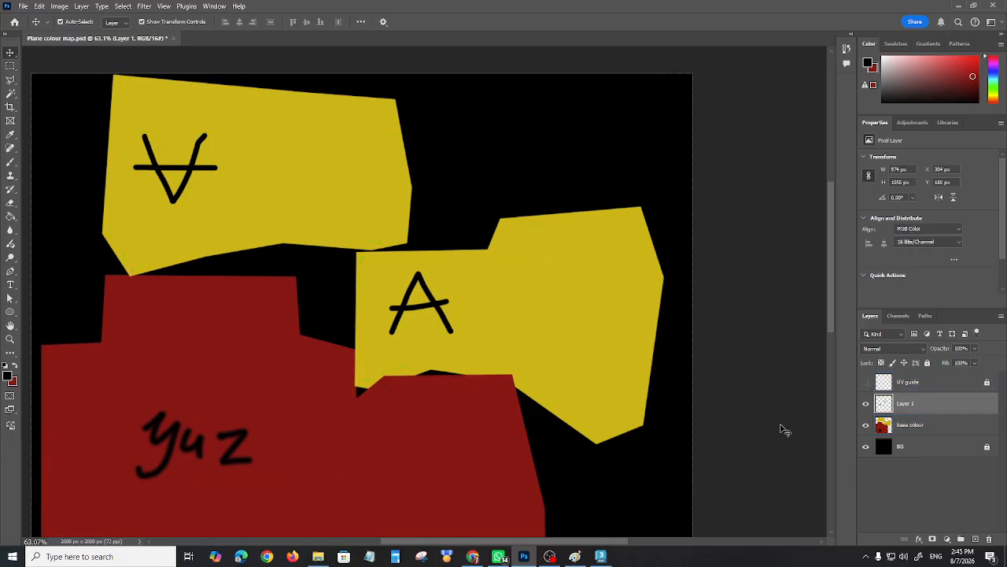
key("ctrl+s")
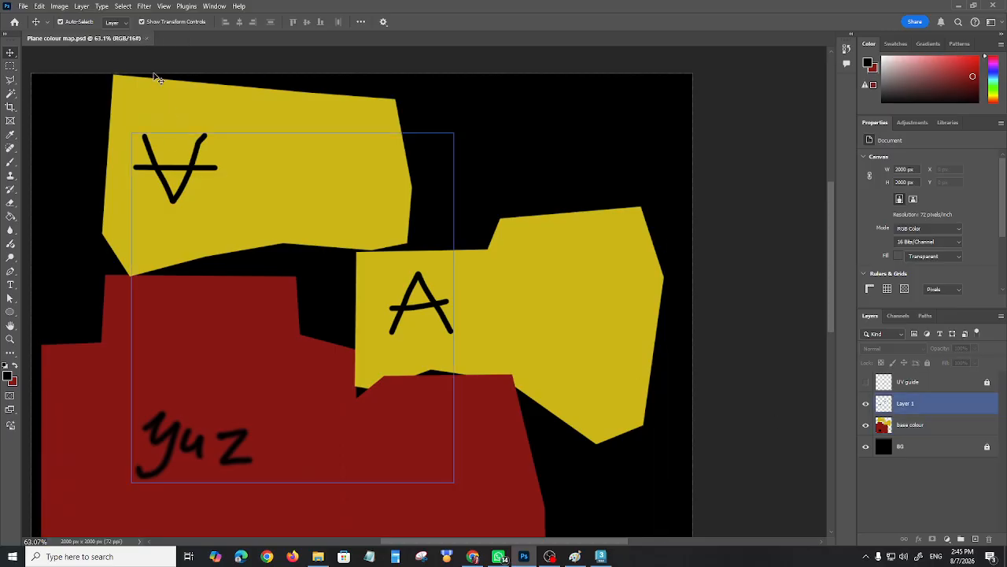
Switch to 3ds Max, examine the painted letters on the airplane's wings, and return to Photoshop
left_click(600, 556)
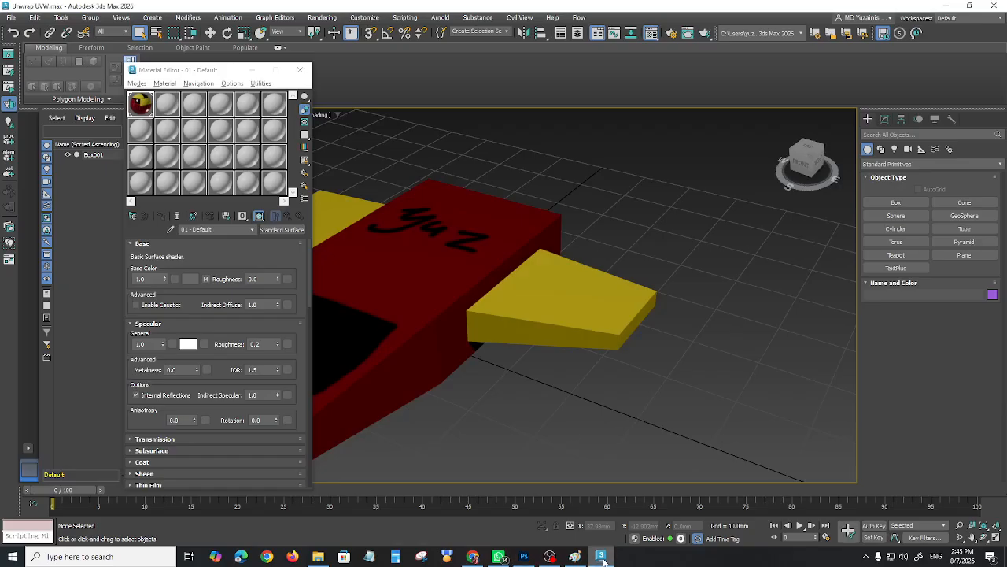
middle_click_drag(545, 394, 596, 377, "alt")
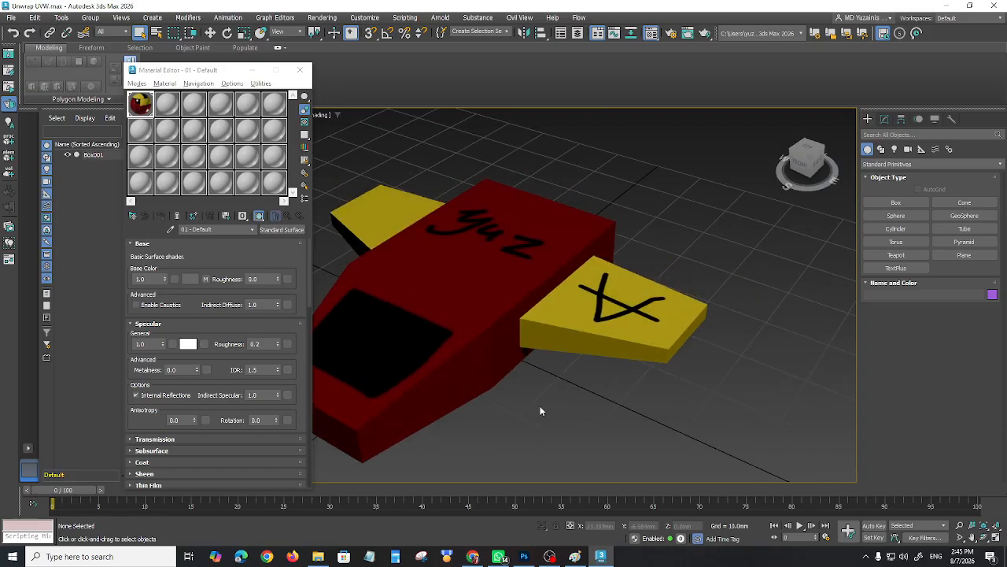
scroll(564, 425, "down", 5)
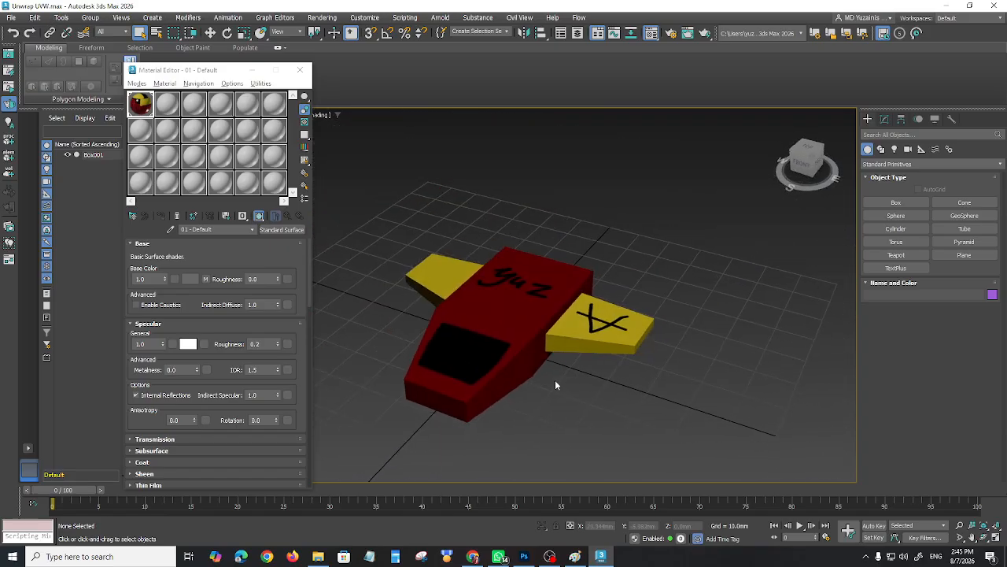
left_click(523, 556)
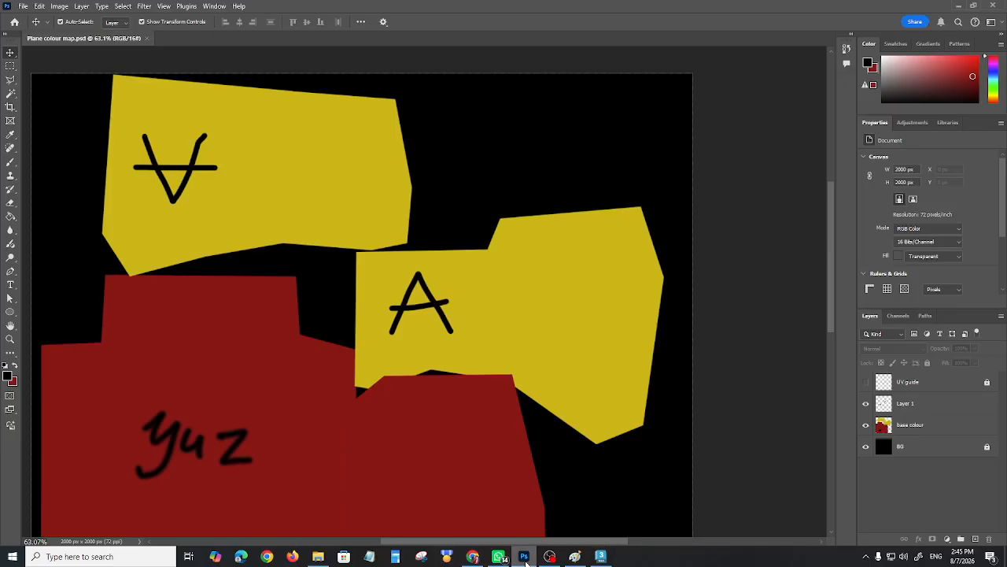
left_click(23, 6)
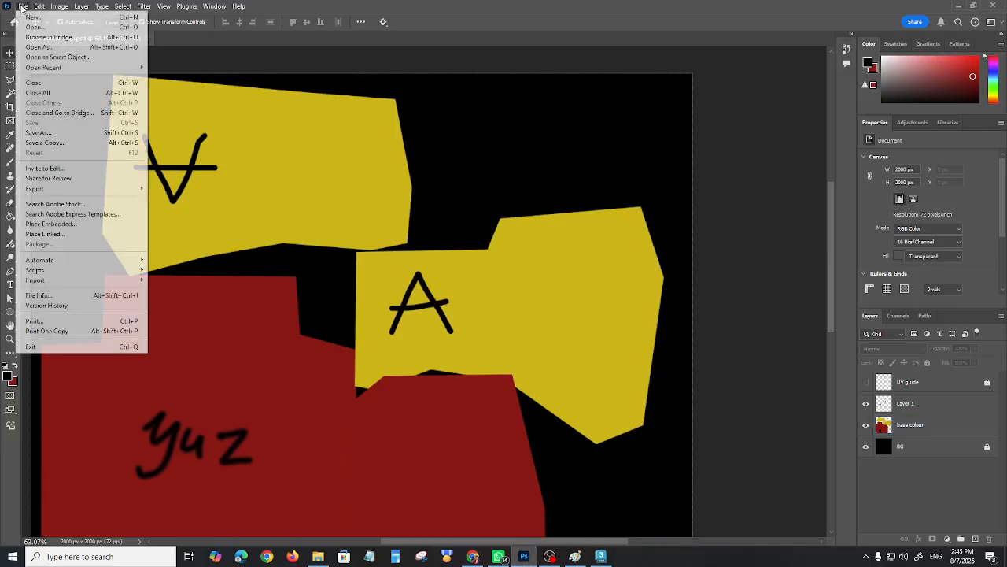
left_click(41, 132)
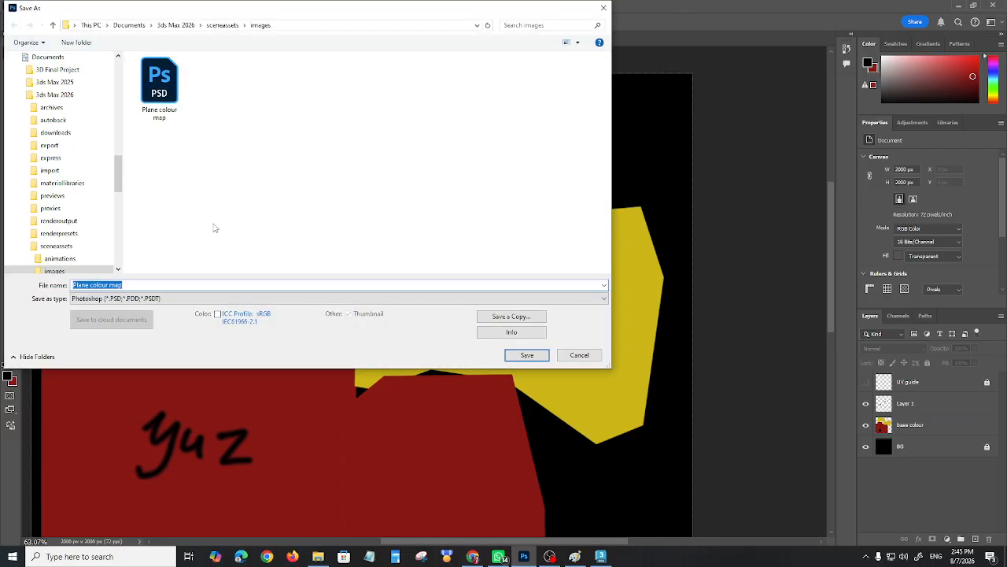
left_click(147, 299)
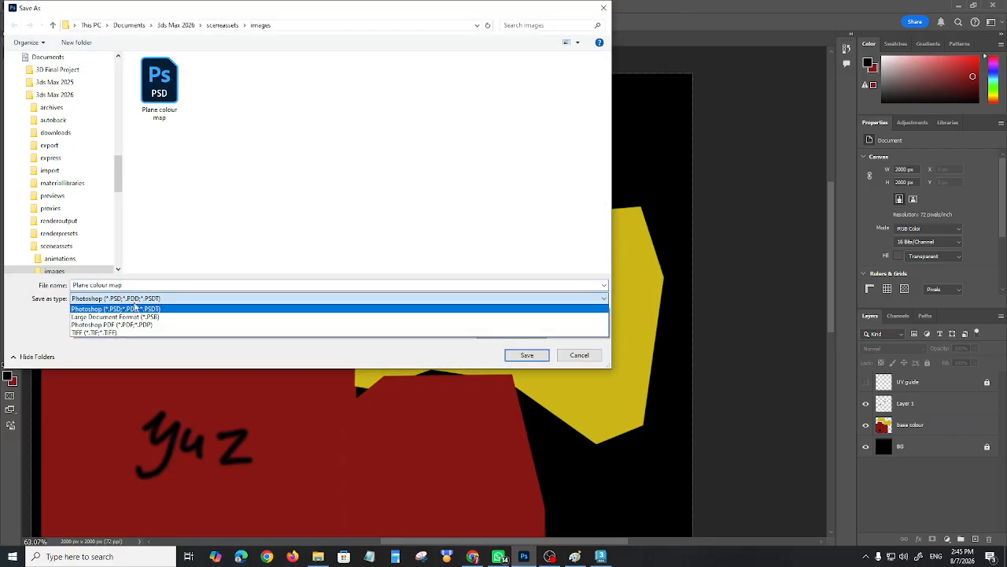
left_click(526, 354)
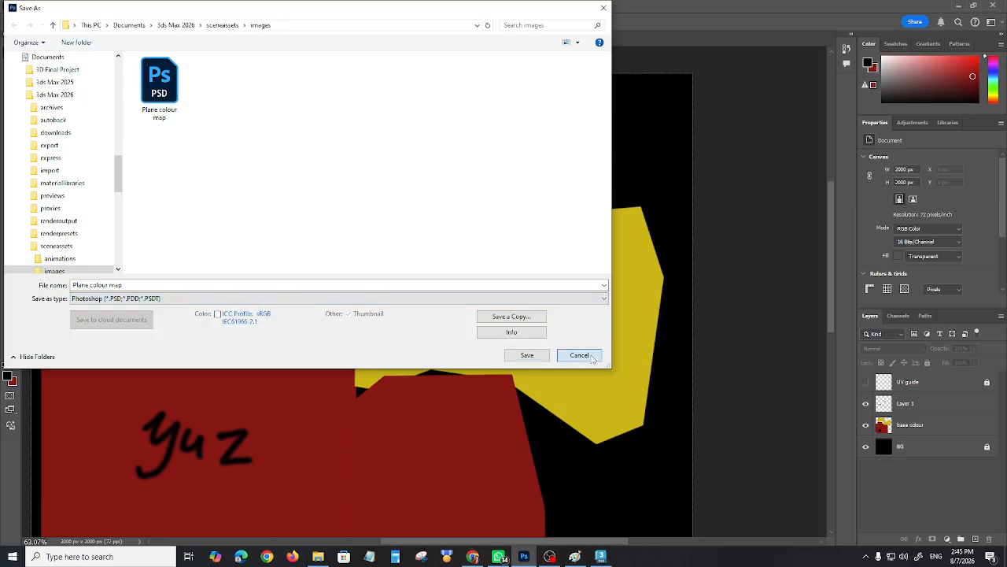
left_click(526, 355)
Set up an Export As of the Plane colour map in JPG format with quality 7
left_click(24, 7)
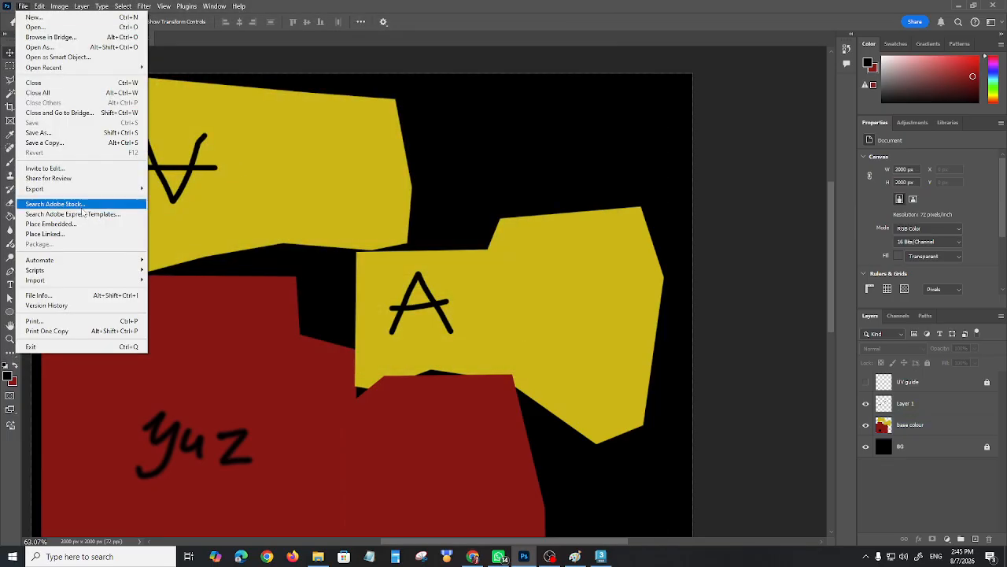
mouse_move(62, 189)
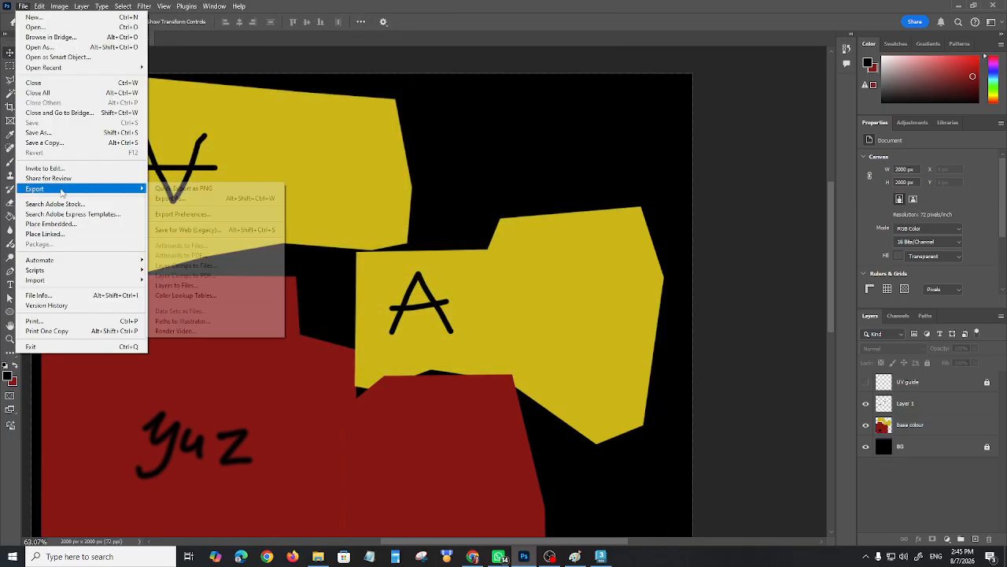
left_click(171, 200)
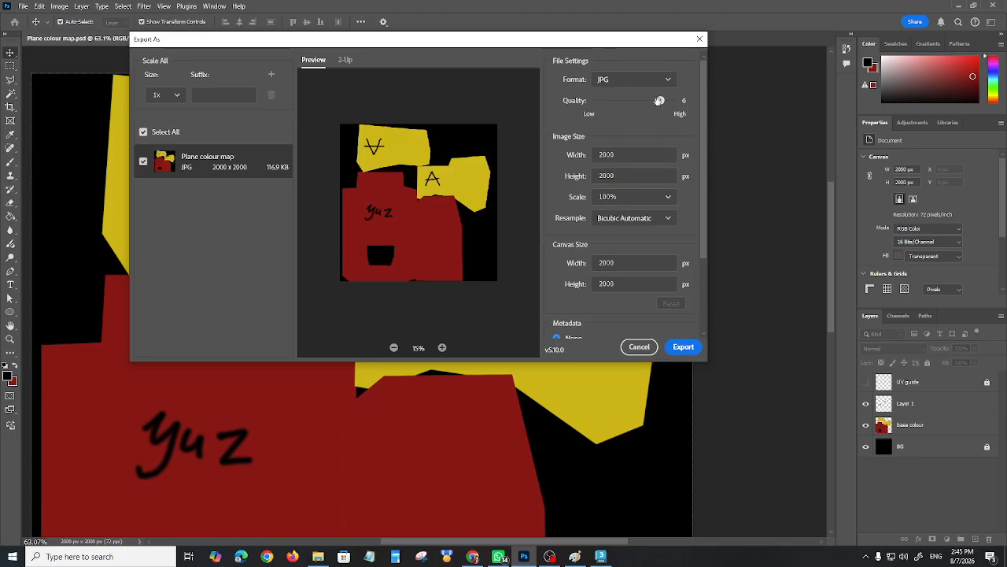
left_click_drag(661, 101, 674, 100)
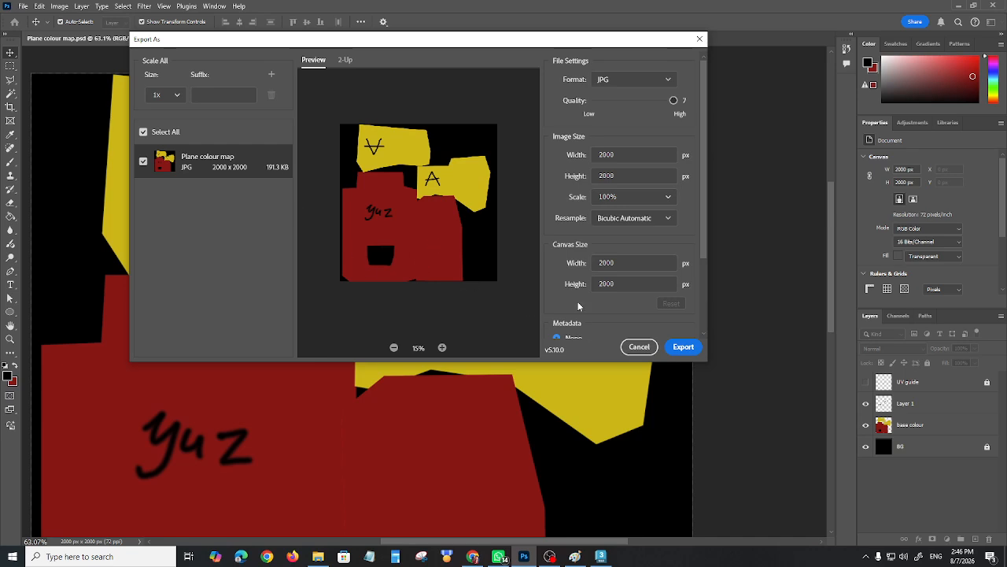
Export the image as the JPG "Plane colour map" into Documents > 3ds Max 2026 > sceneassets > images
left_click(684, 348)
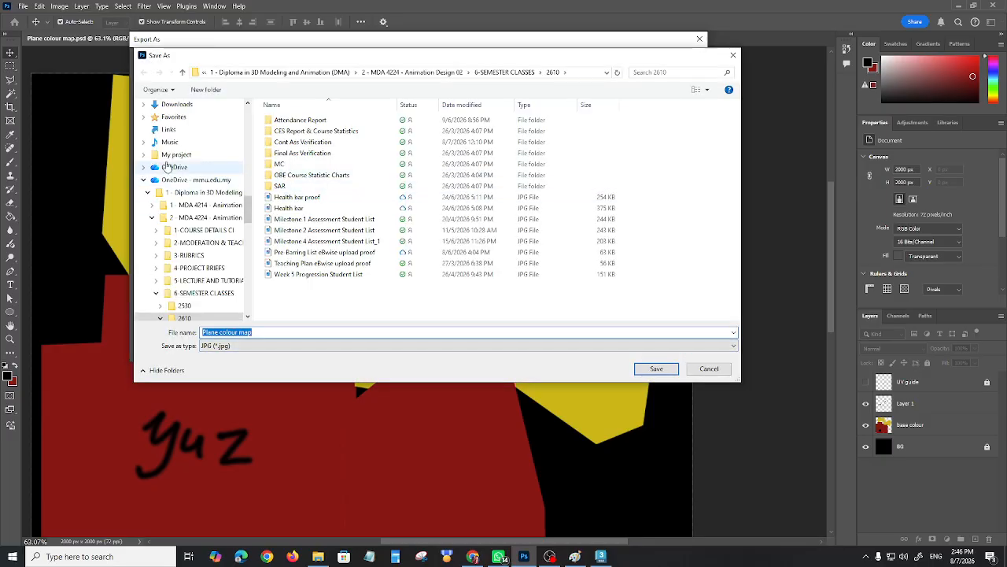
left_click_drag(249, 206, 252, 114)
left_click(177, 151)
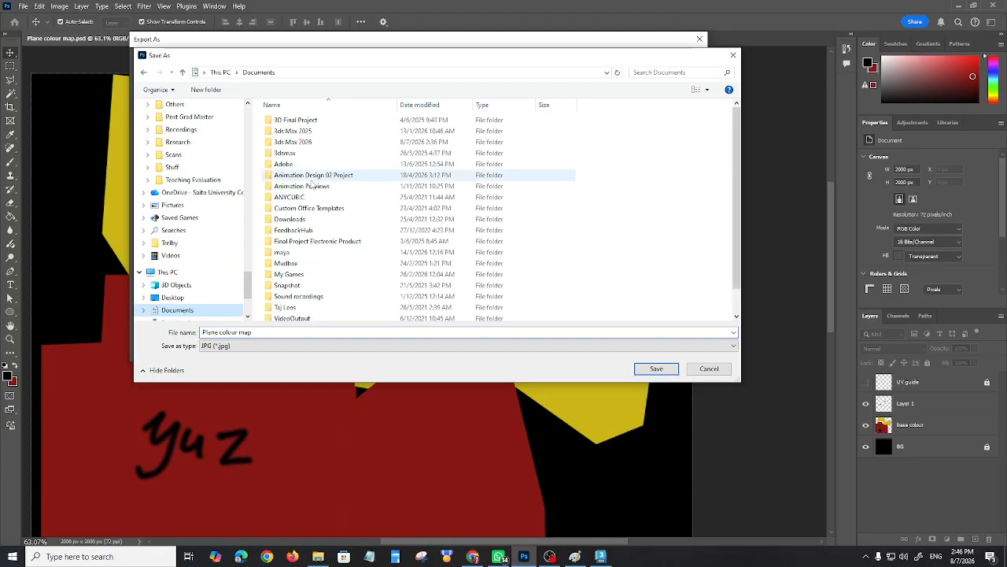
double_click(292, 141)
left_click(299, 244)
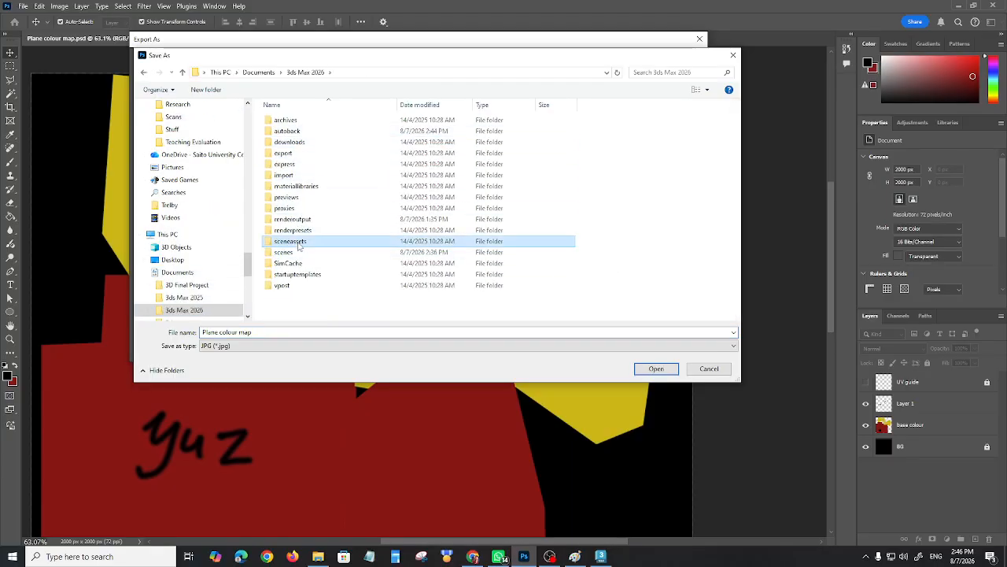
double_click(299, 244)
double_click(291, 131)
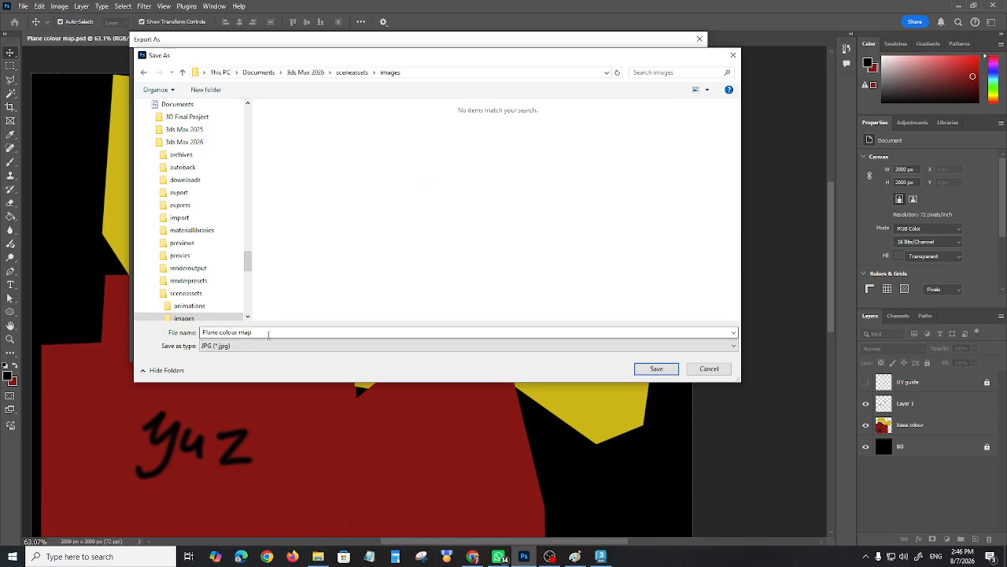
left_click(656, 369)
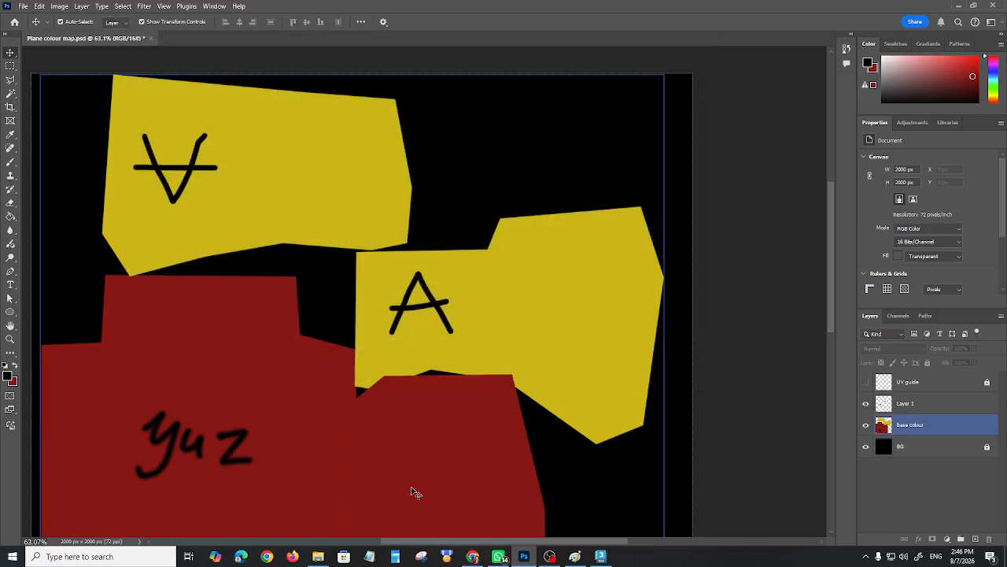
Switch to 3ds Max and reopen the Material Editor on the 01 - Default material
left_click(600, 557)
mouse_move(587, 417)
middle_mouse_down("alt")
mouse_move(520, 406)
mouse_move(574, 420)
middle_mouse_up("alt")
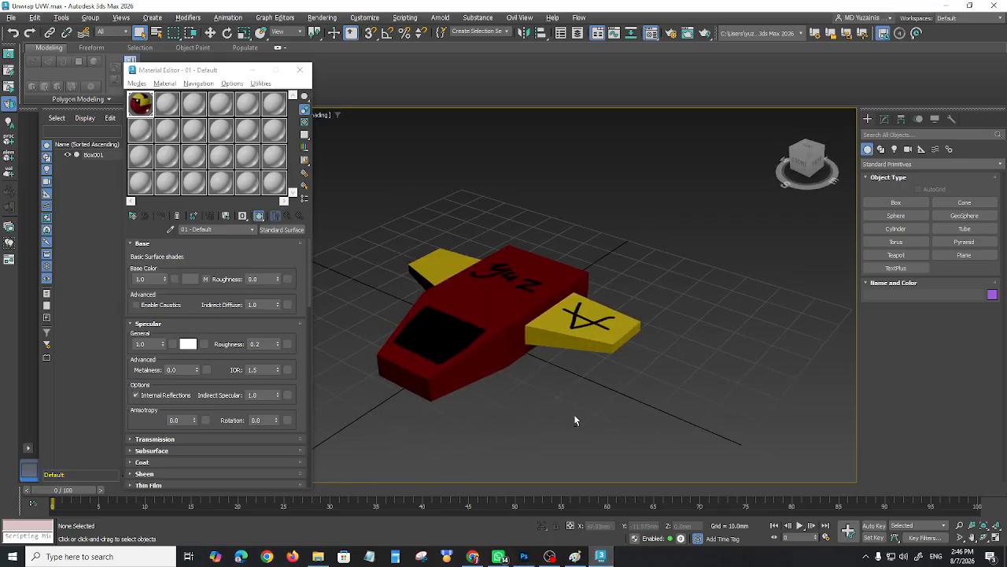
key("m")
key("m")
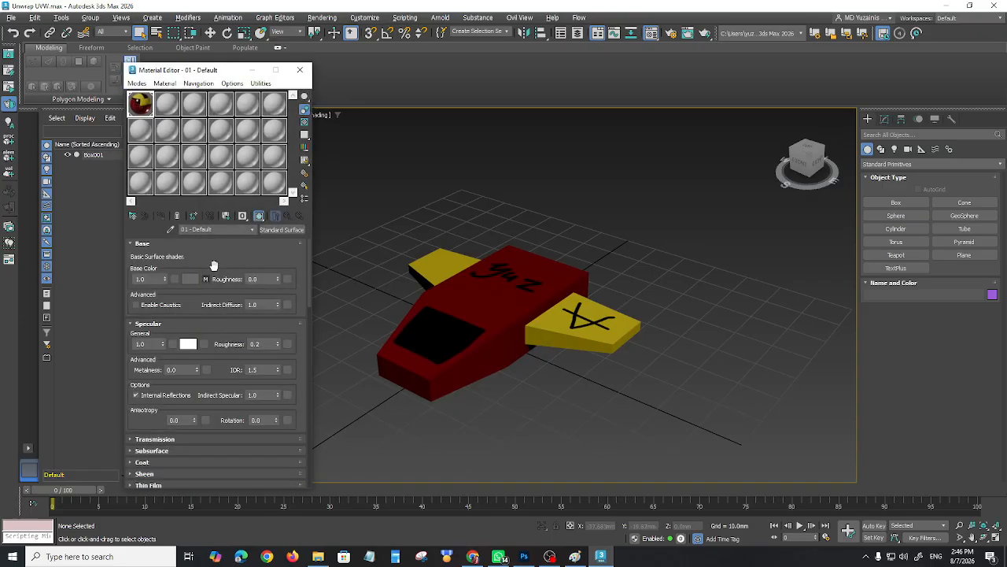
right_click(204, 282)
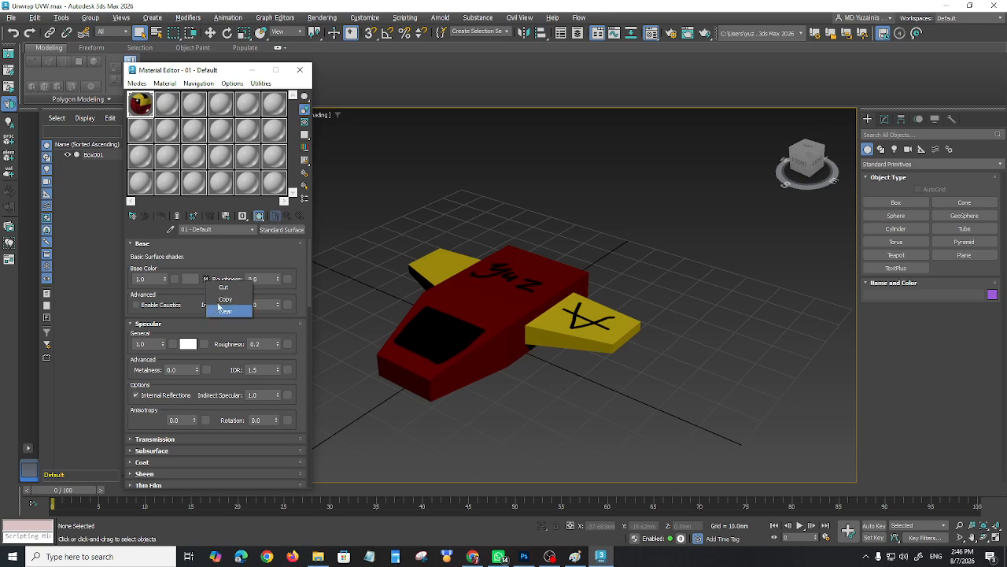
left_click(225, 310)
right_click(204, 280)
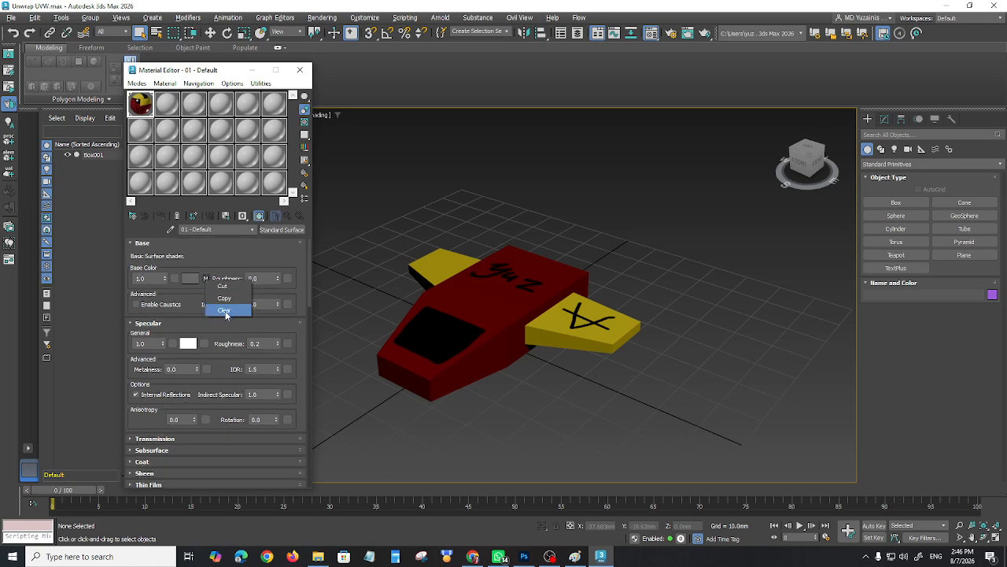
left_click(225, 310)
key("ctrl+z")
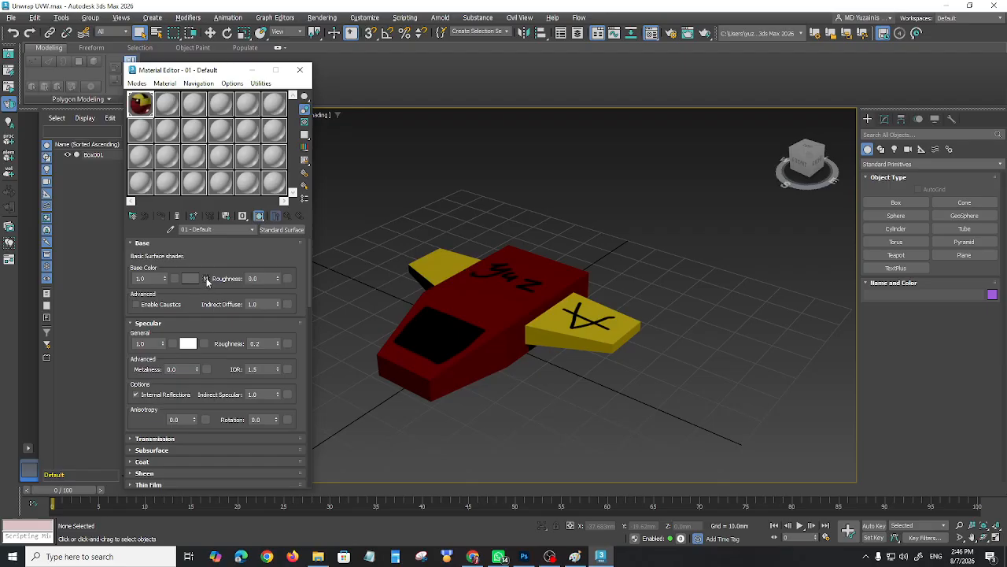
Replace the 01 - Default material's base colour map with a Bitmap using Plane colour map.jpg, and check it on the airplane
right_click(208, 281)
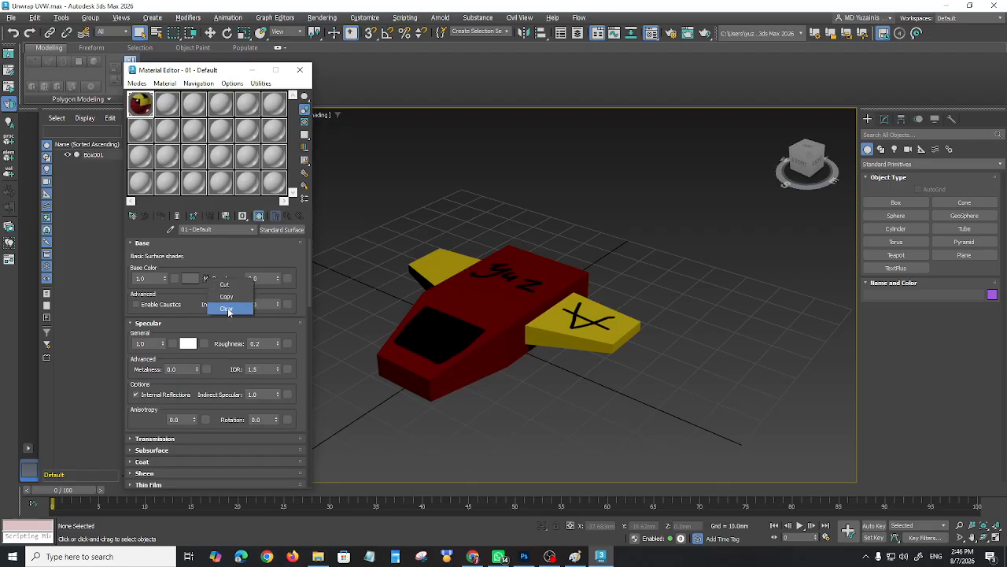
left_click(227, 309)
left_click(205, 278)
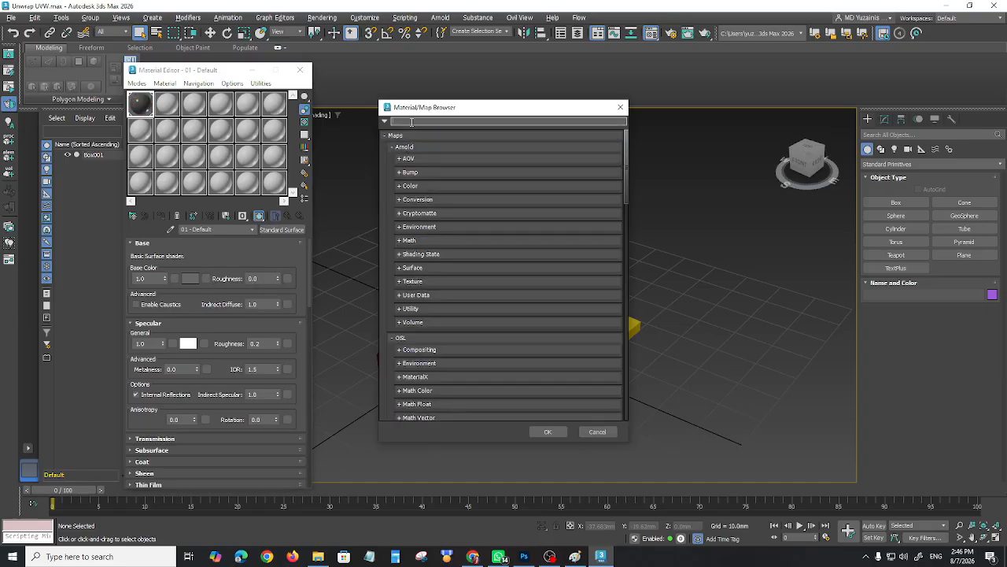
type("bit")
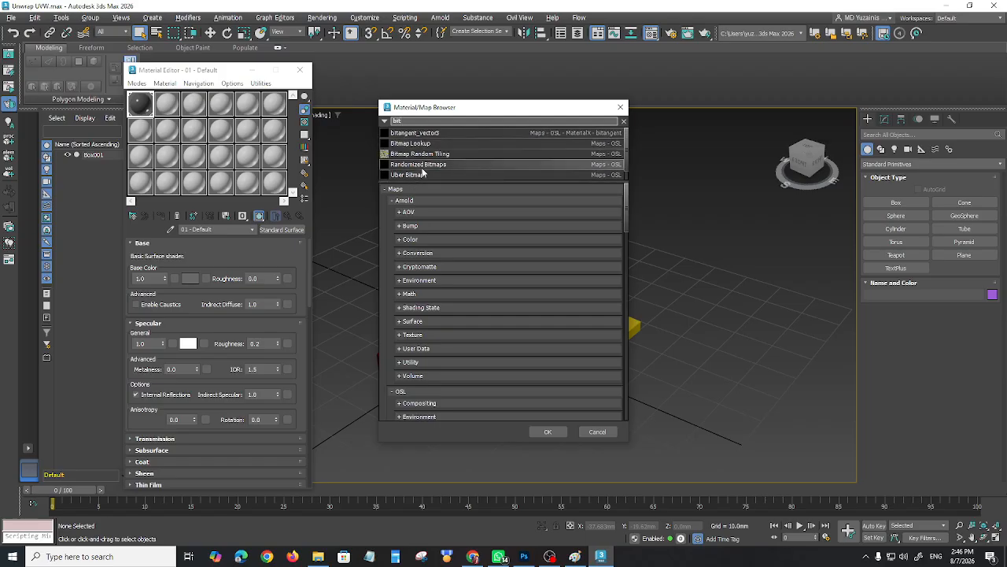
type("map")
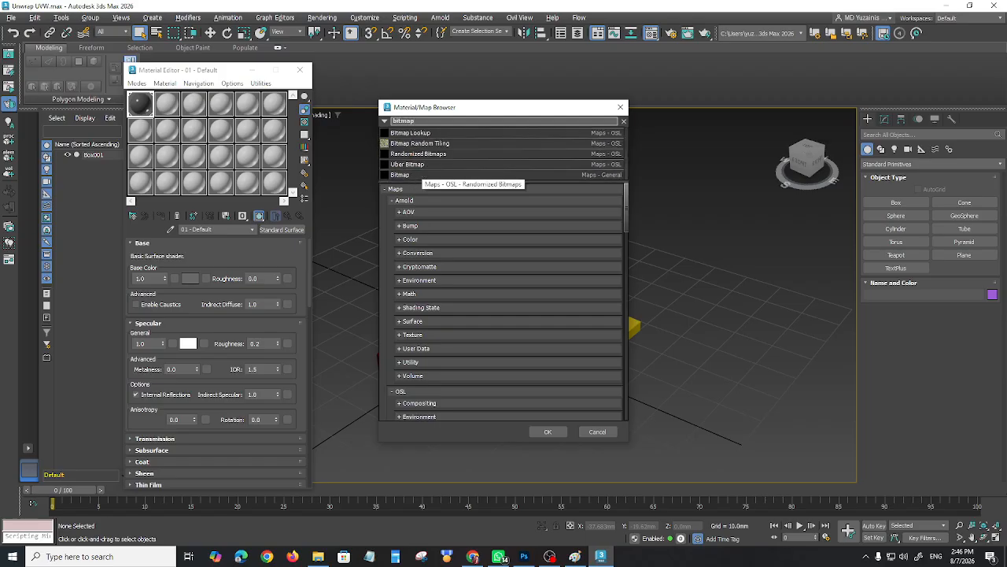
double_click(400, 175)
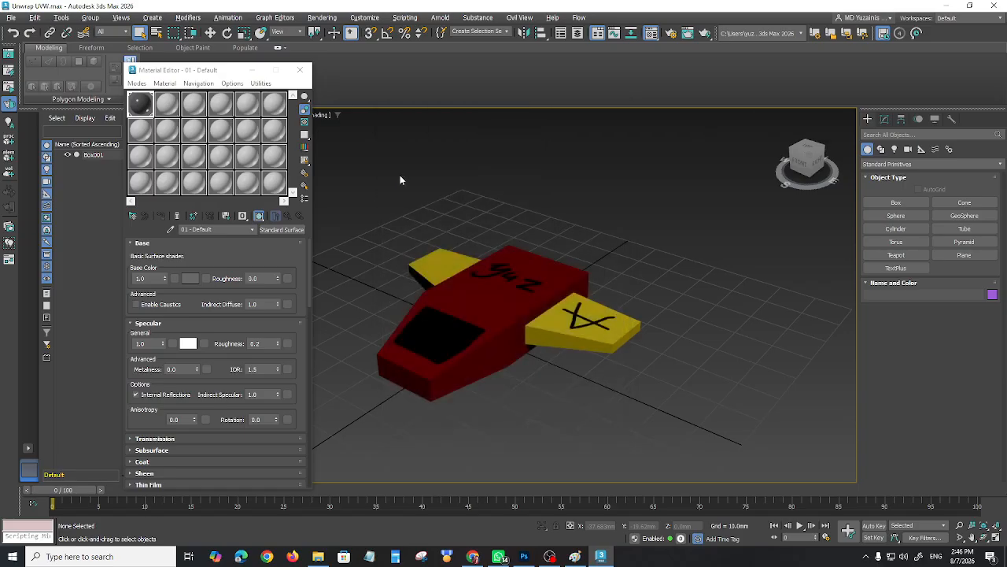
left_click(97, 104)
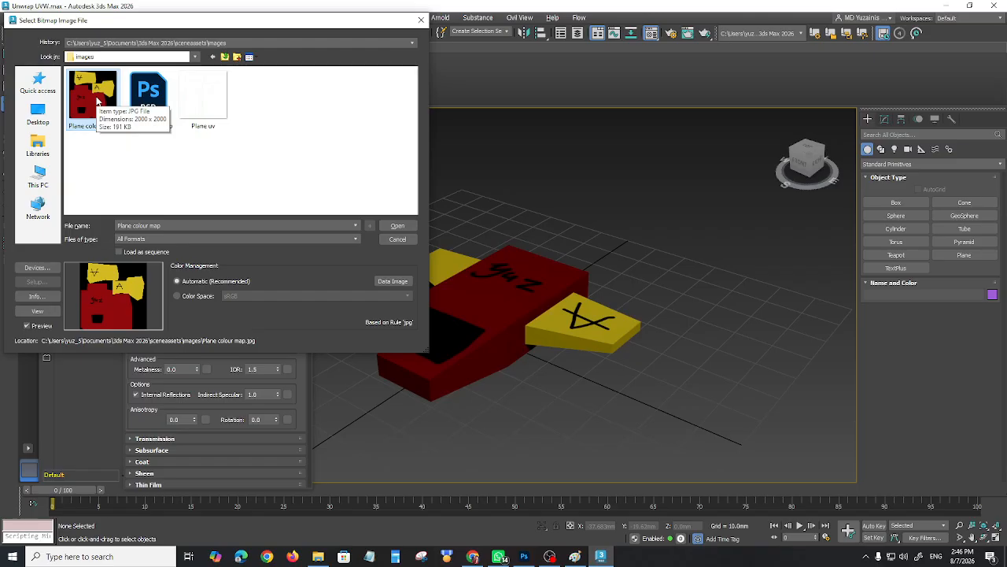
left_click(397, 226)
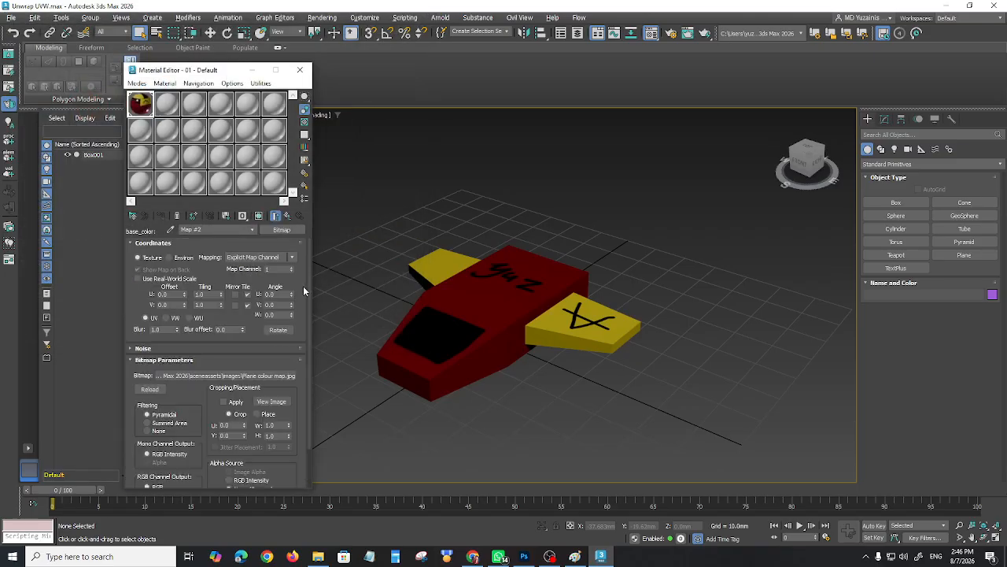
left_click(287, 215)
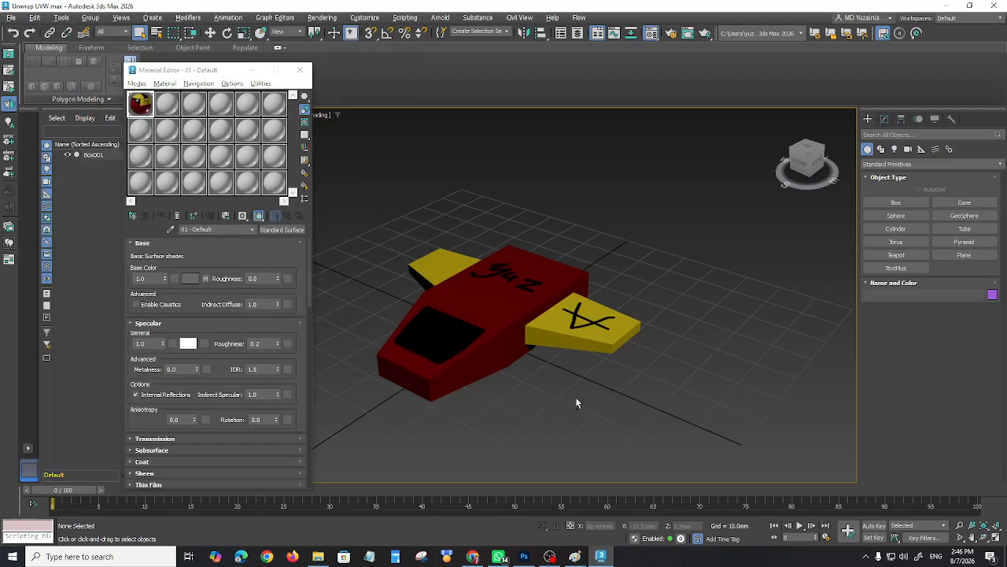
mouse_move(542, 397)
middle_mouse_down("alt")
mouse_move(542, 421)
mouse_move(528, 399)
mouse_move(591, 375)
mouse_move(524, 394)
mouse_move(585, 391)
mouse_move(543, 395)
mouse_move(535, 371)
mouse_move(543, 227)
mouse_move(548, 358)
mouse_move(537, 386)
mouse_move(539, 259)
mouse_move(546, 391)
mouse_move(539, 381)
middle_mouse_up("alt")
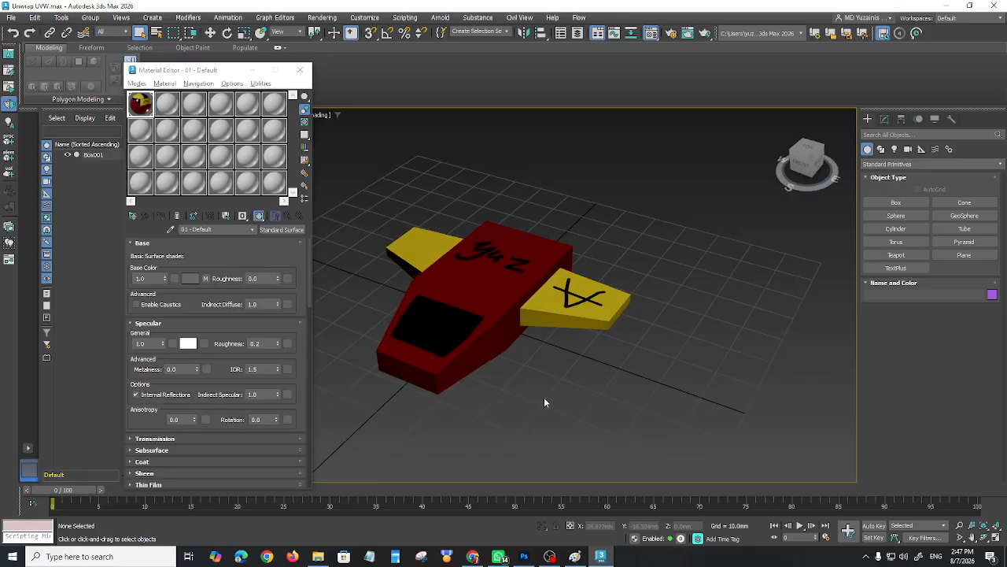